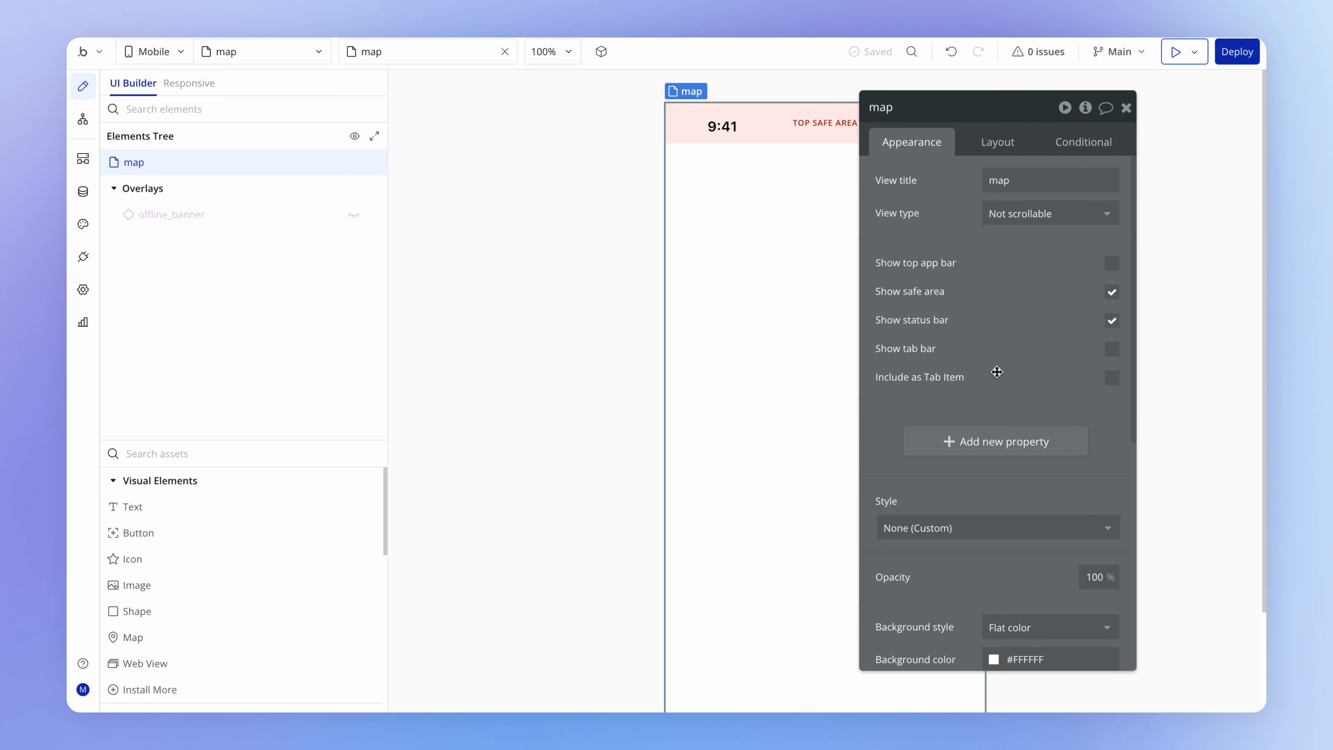
- Include the map view as an item in the app's tab bar
click(1110, 379)
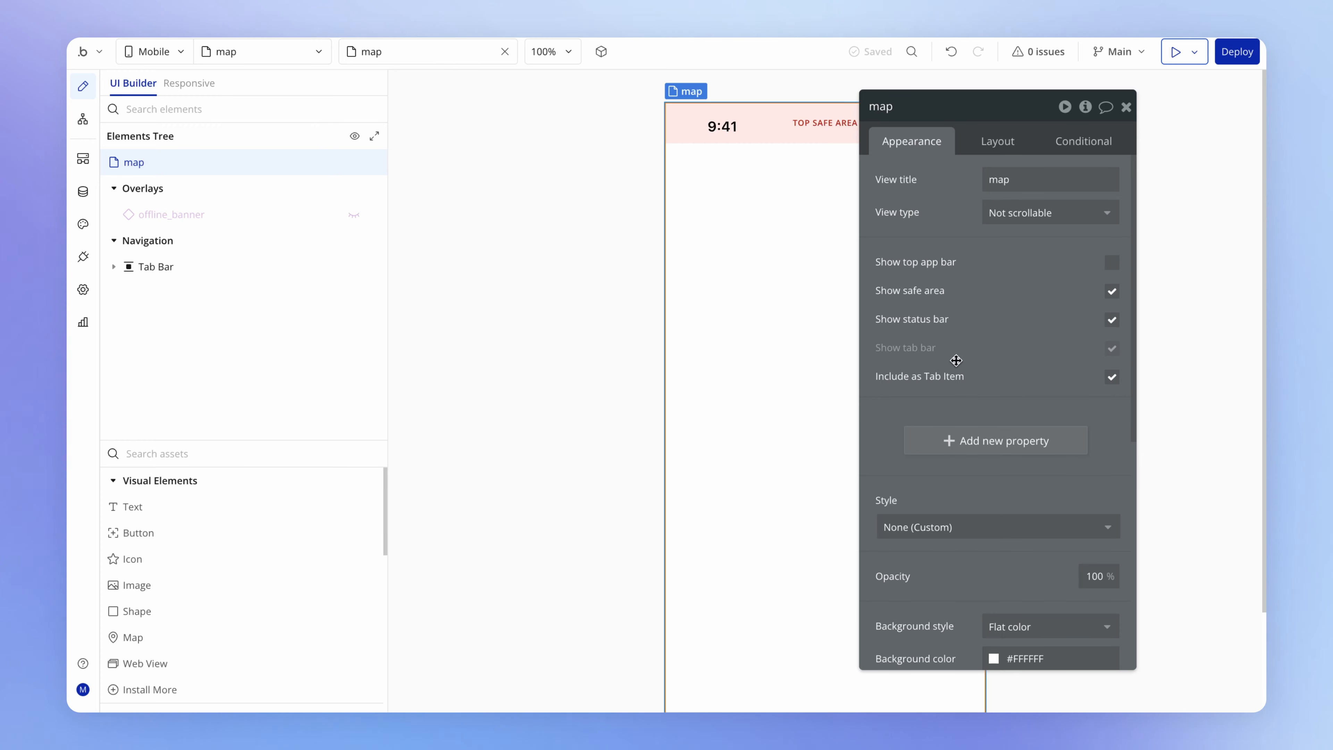
drag(949, 362, 454, 323)
scroll(799, 407, down, 2)
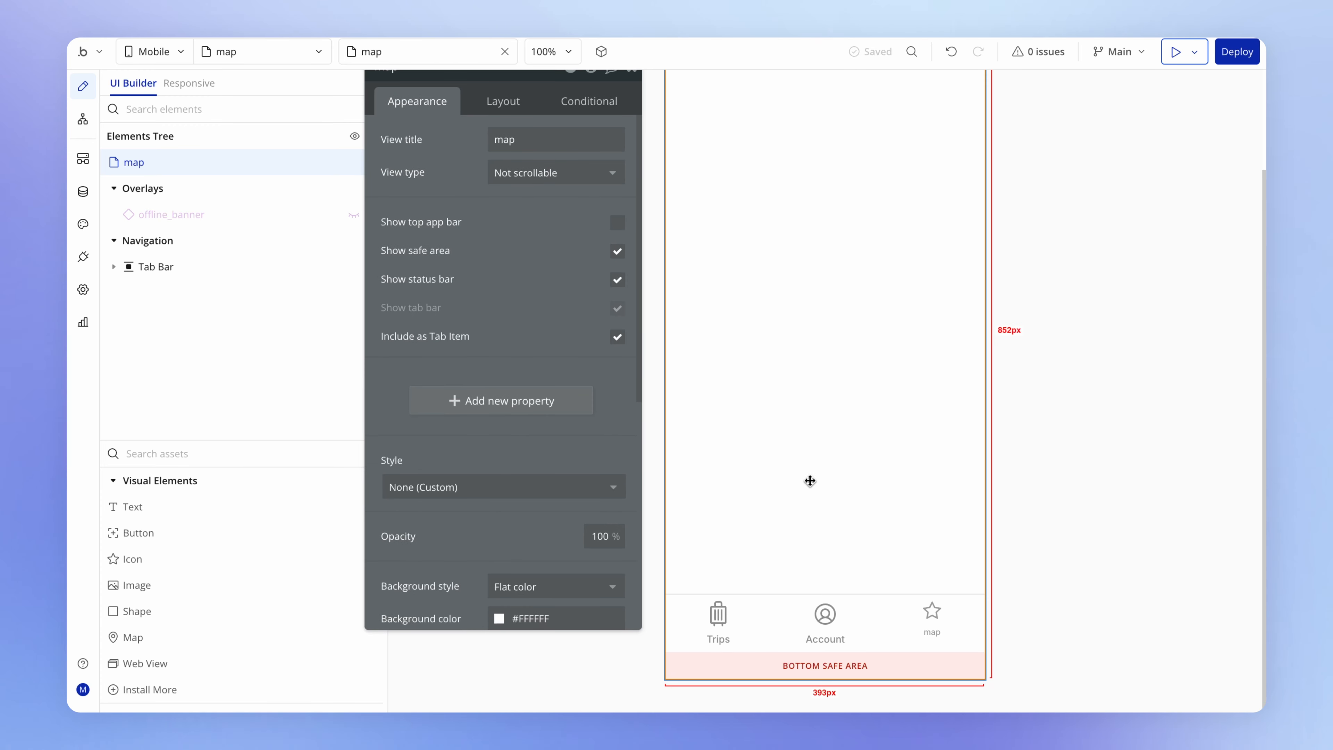
- Reorder the tab bar so the map tab item sits between Trips and Account
click(932, 623)
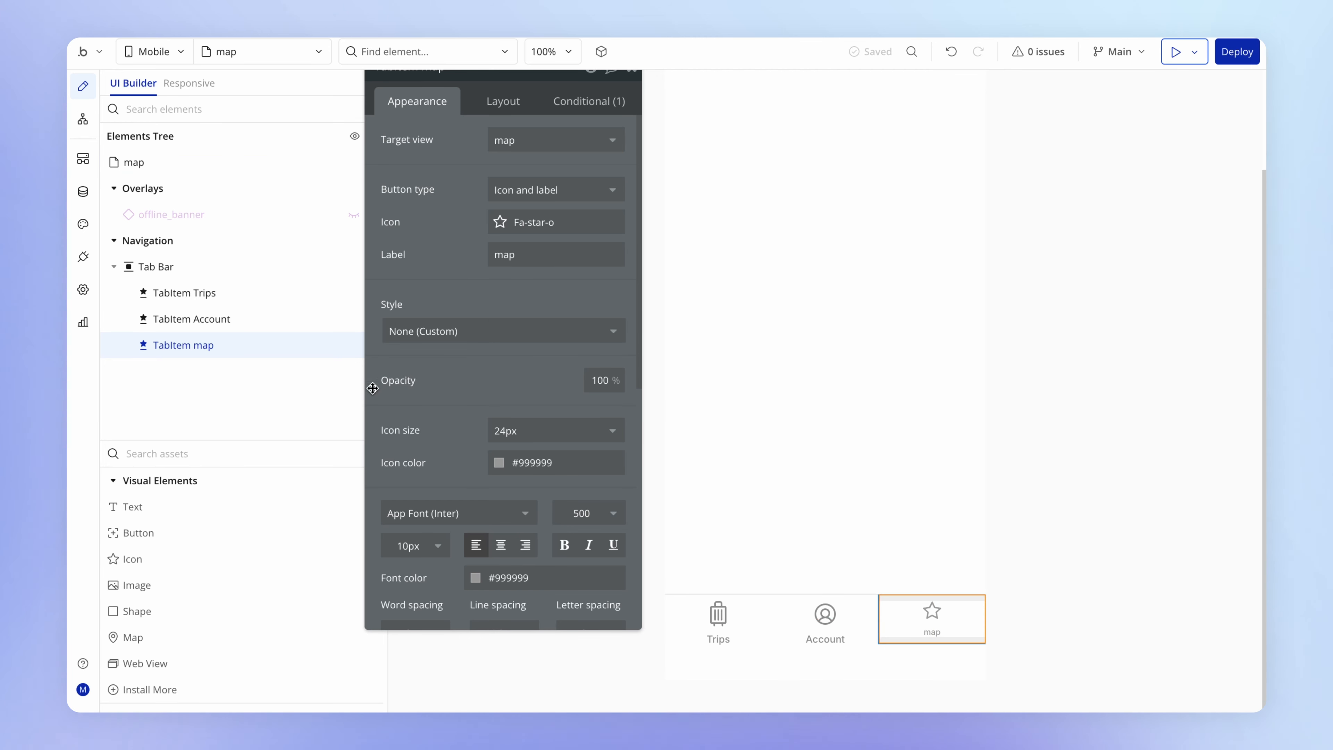
mouse_move(199, 345)
drag(198, 345, 216, 313)
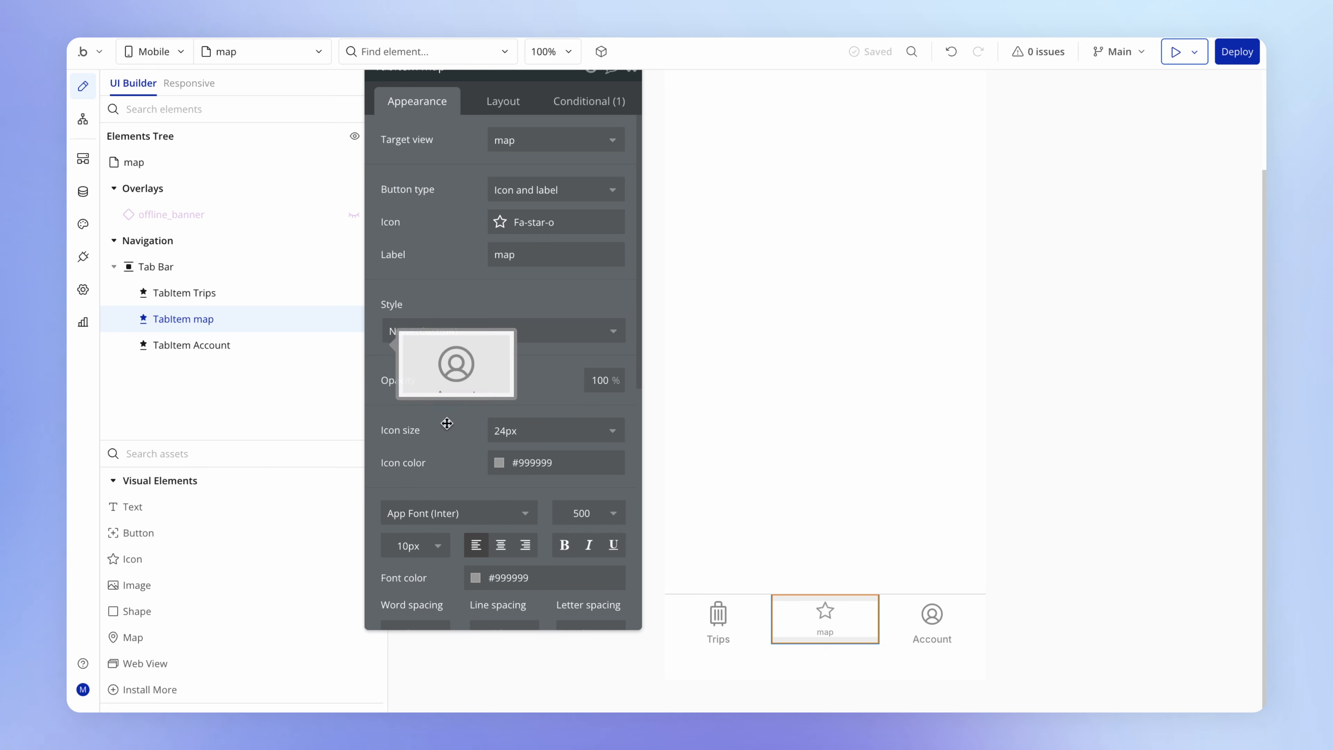
- Apply the Standard style to the map tab item and set its label to "Map"
click(550, 336)
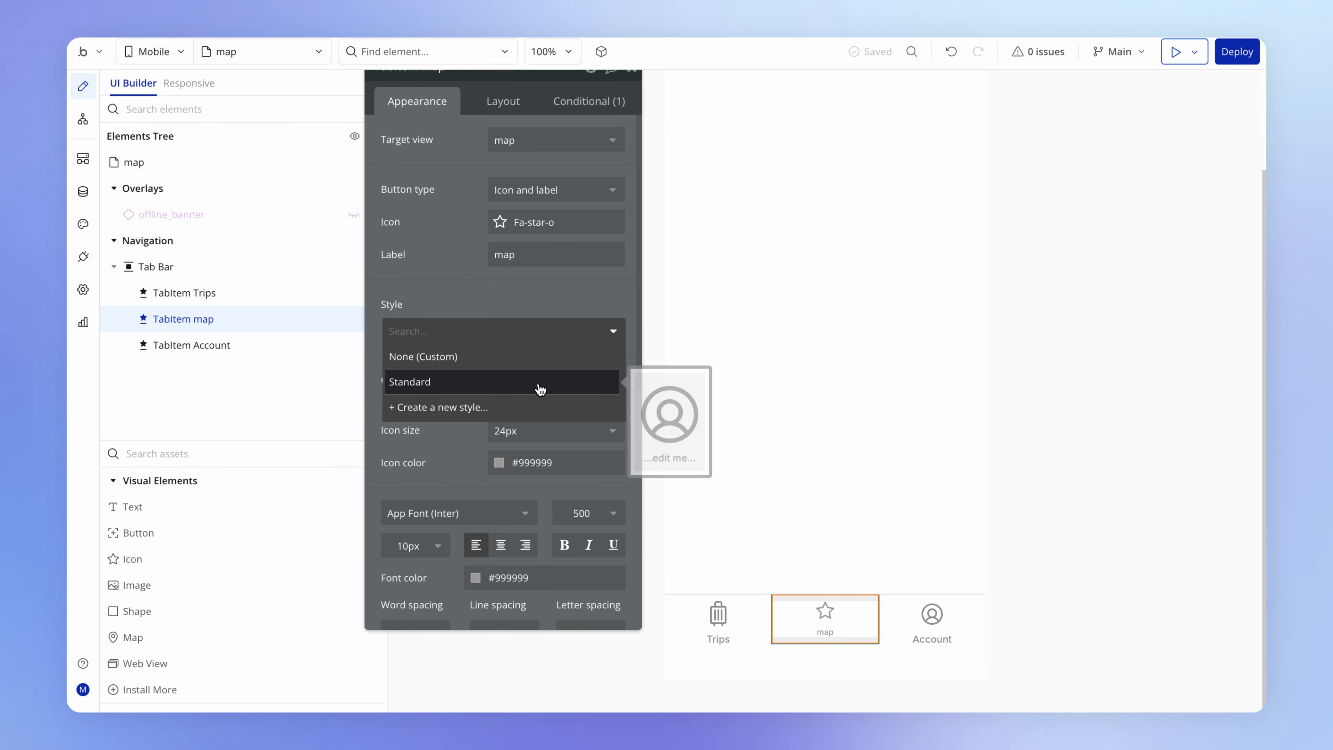
click(566, 390)
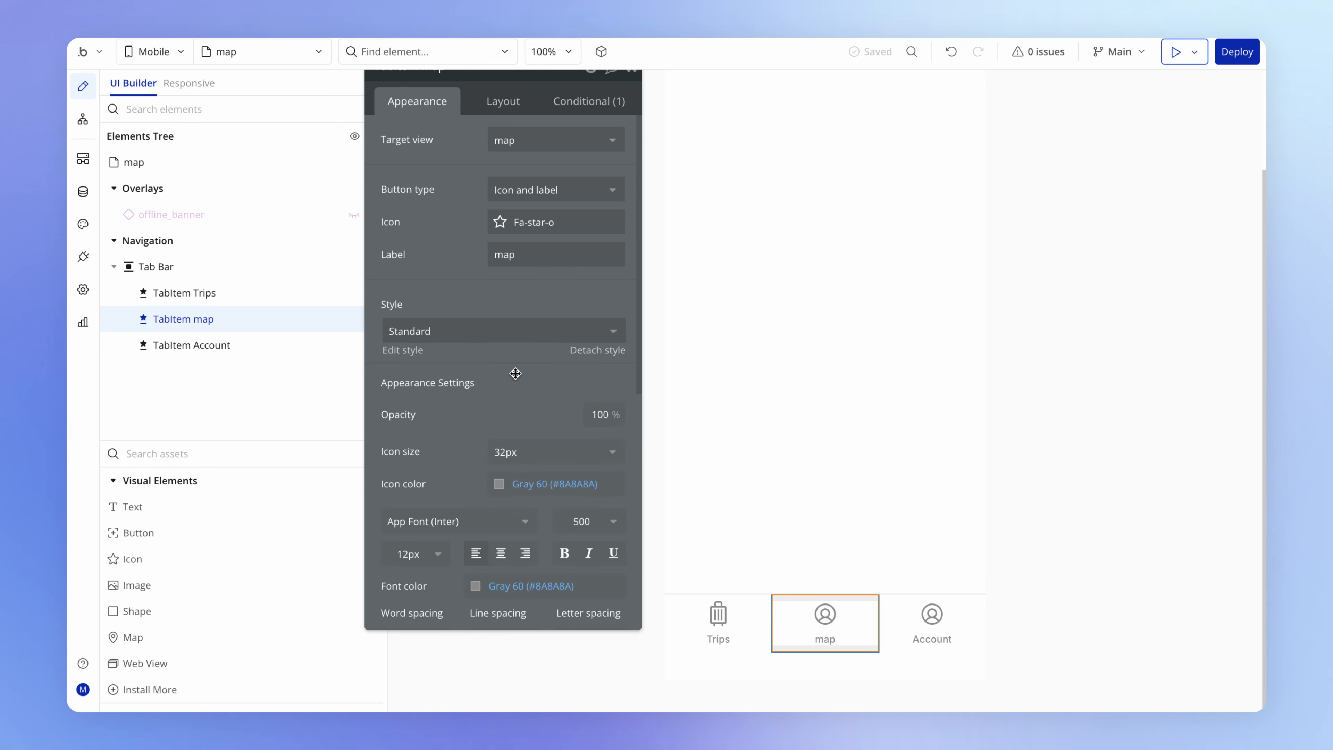
drag(516, 373, 521, 402)
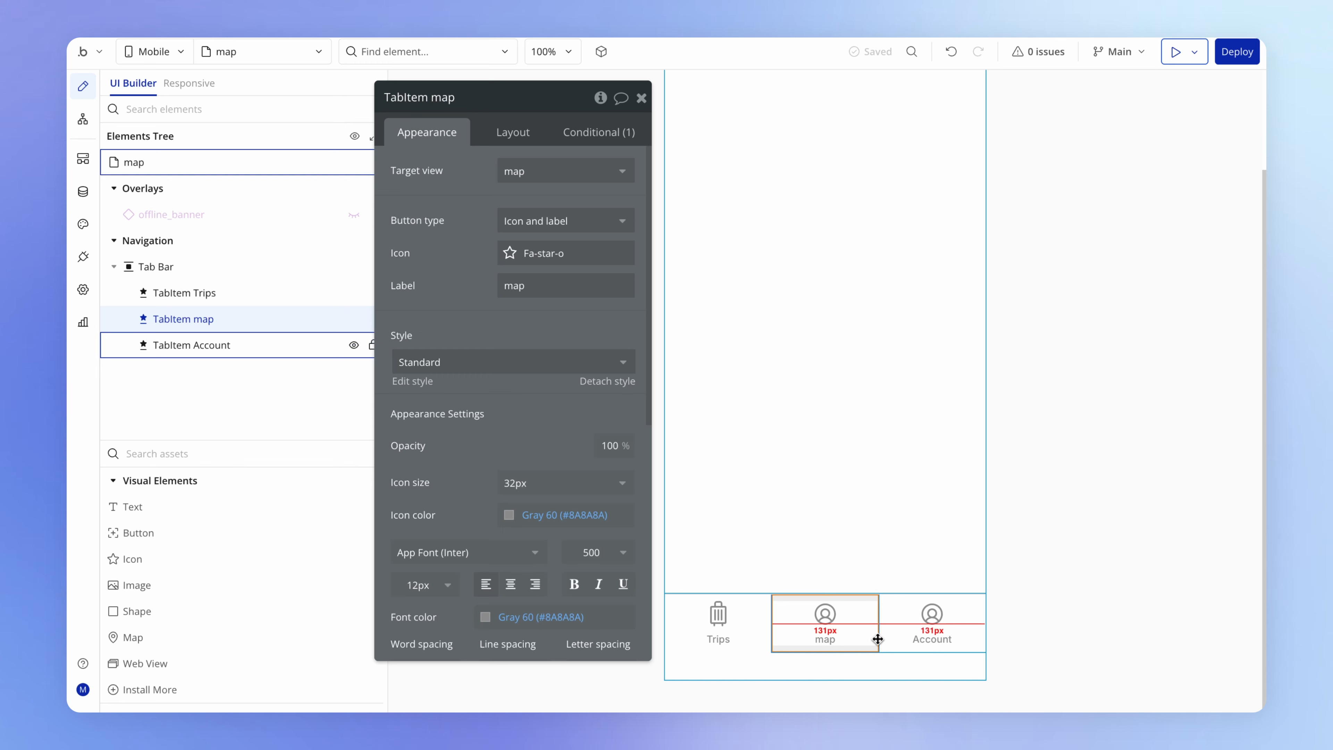
double_click(559, 294)
text(Map)
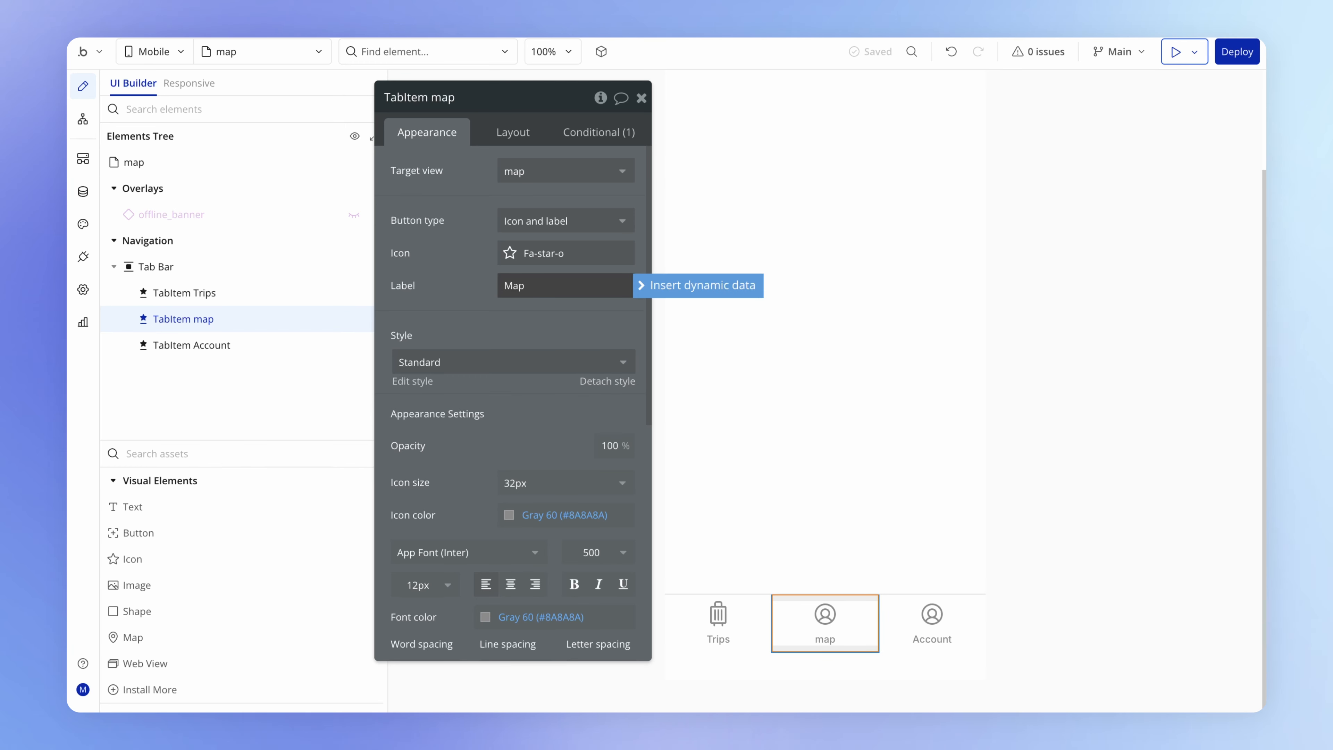
- Change the Map tab item's icon to Map-trifold from the Phosphor library, found by searching for "map"
click(507, 256)
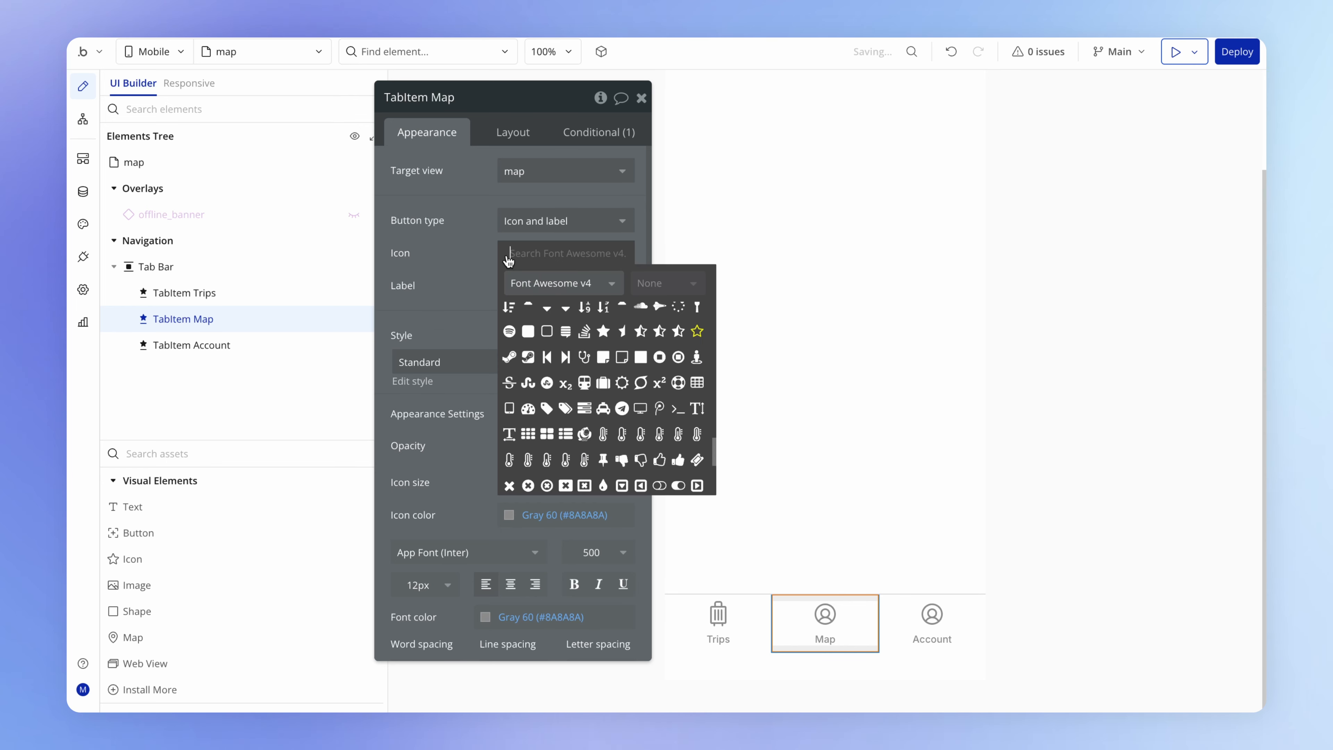
click(580, 284)
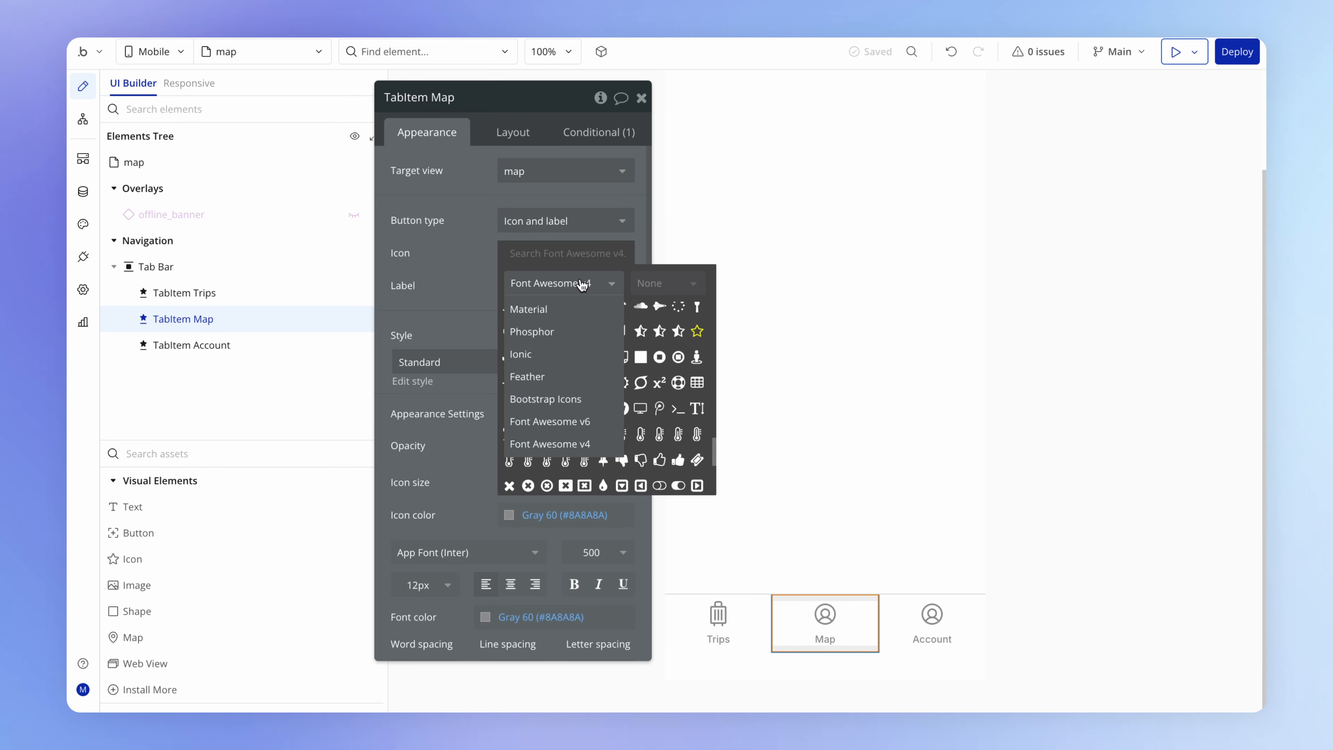
click(580, 330)
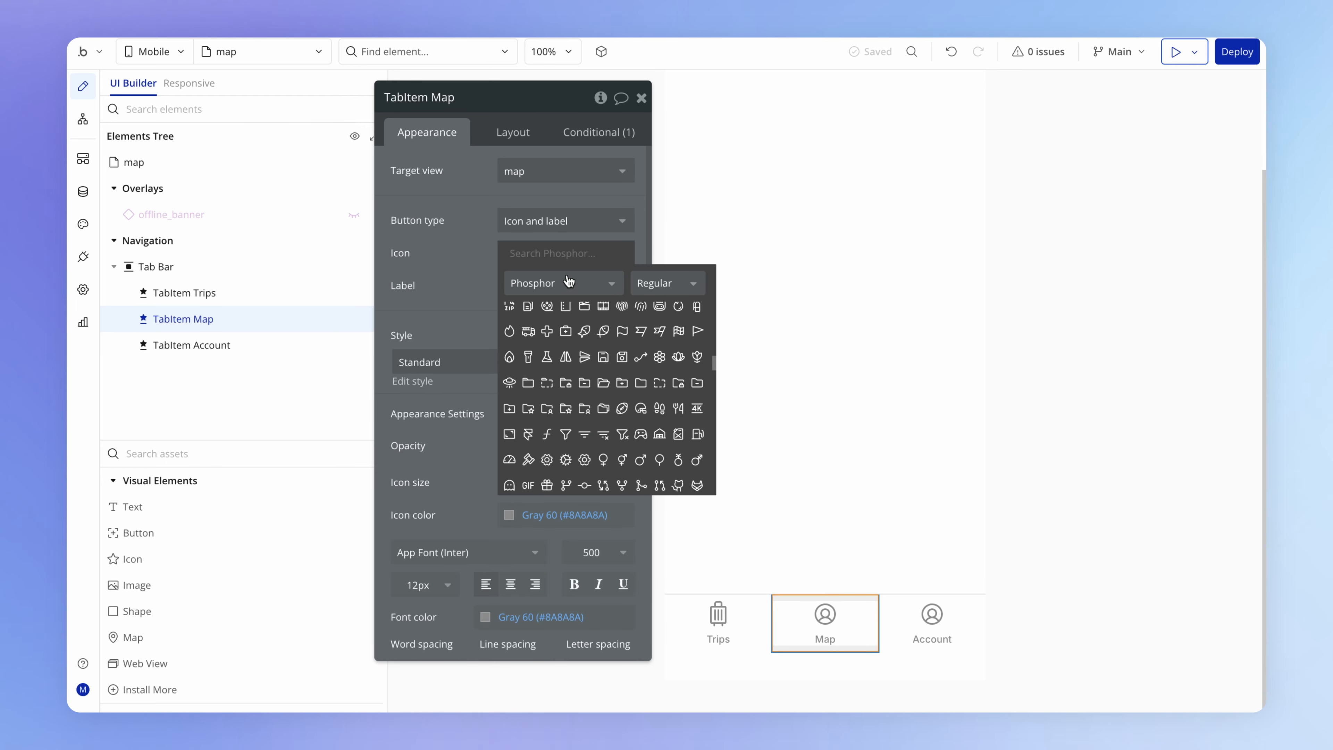
text(map)
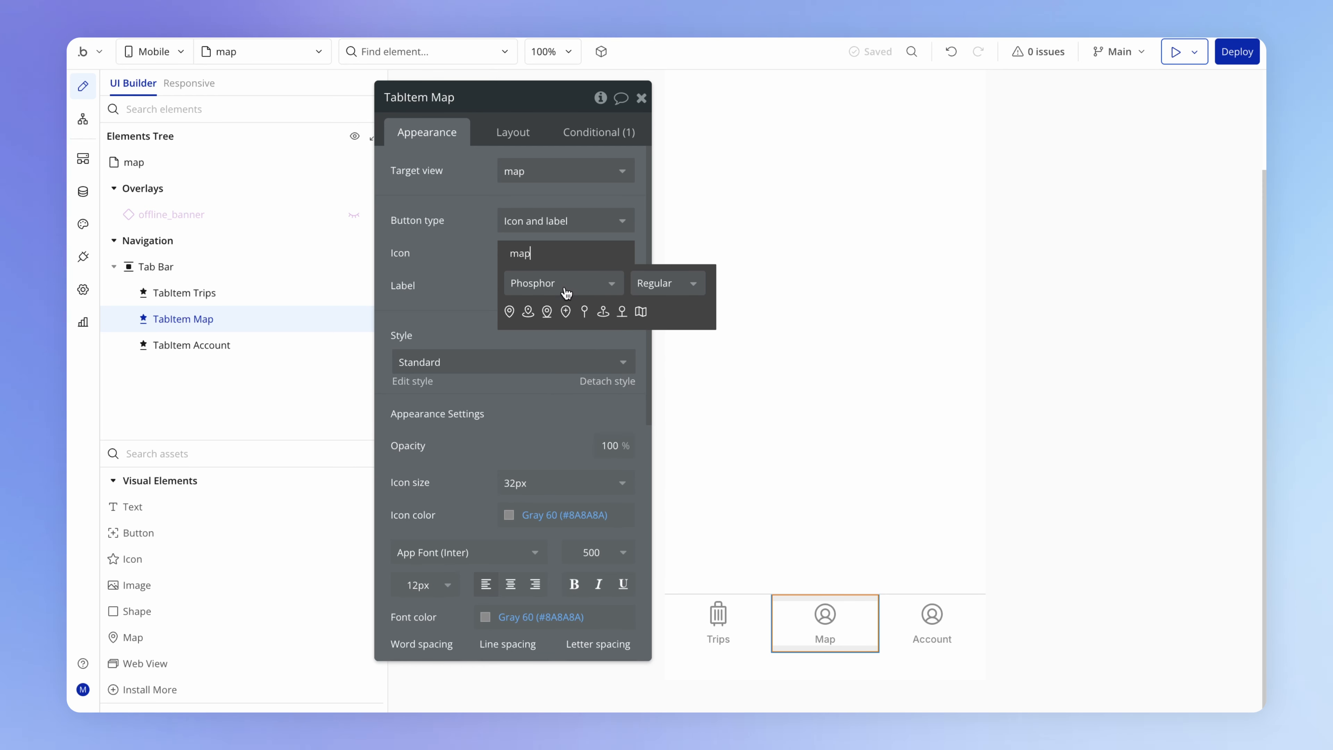
click(640, 311)
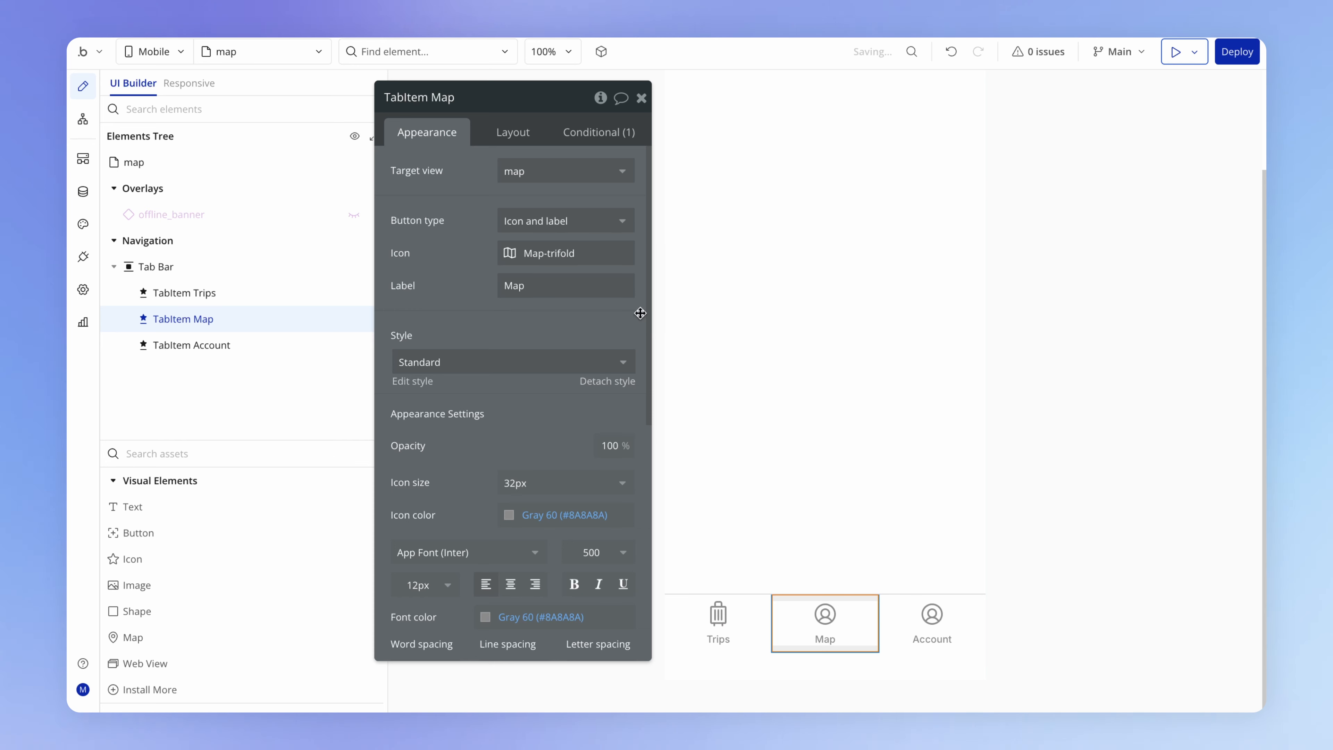
drag(580, 315, 569, 337)
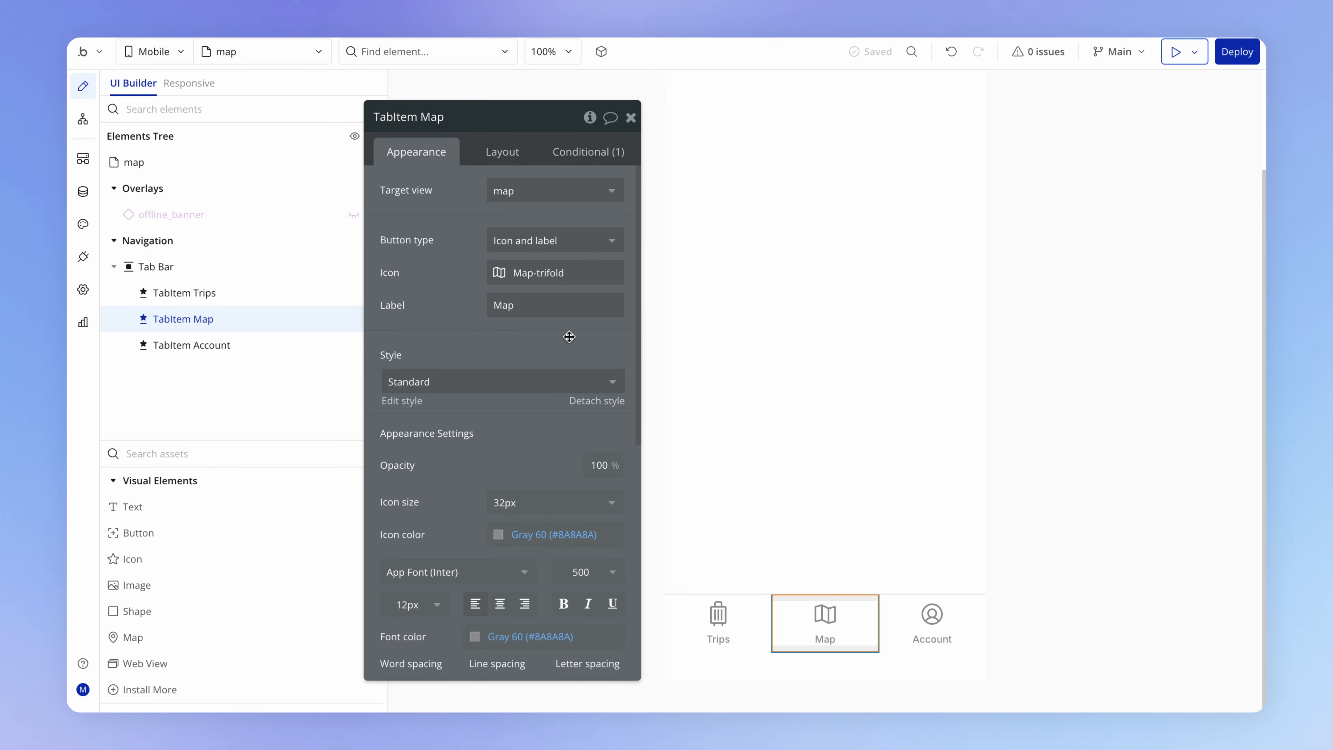
- Examine the Account tab item's condition for when it is selected, including its icon's library and fill style
click(940, 627)
click(585, 152)
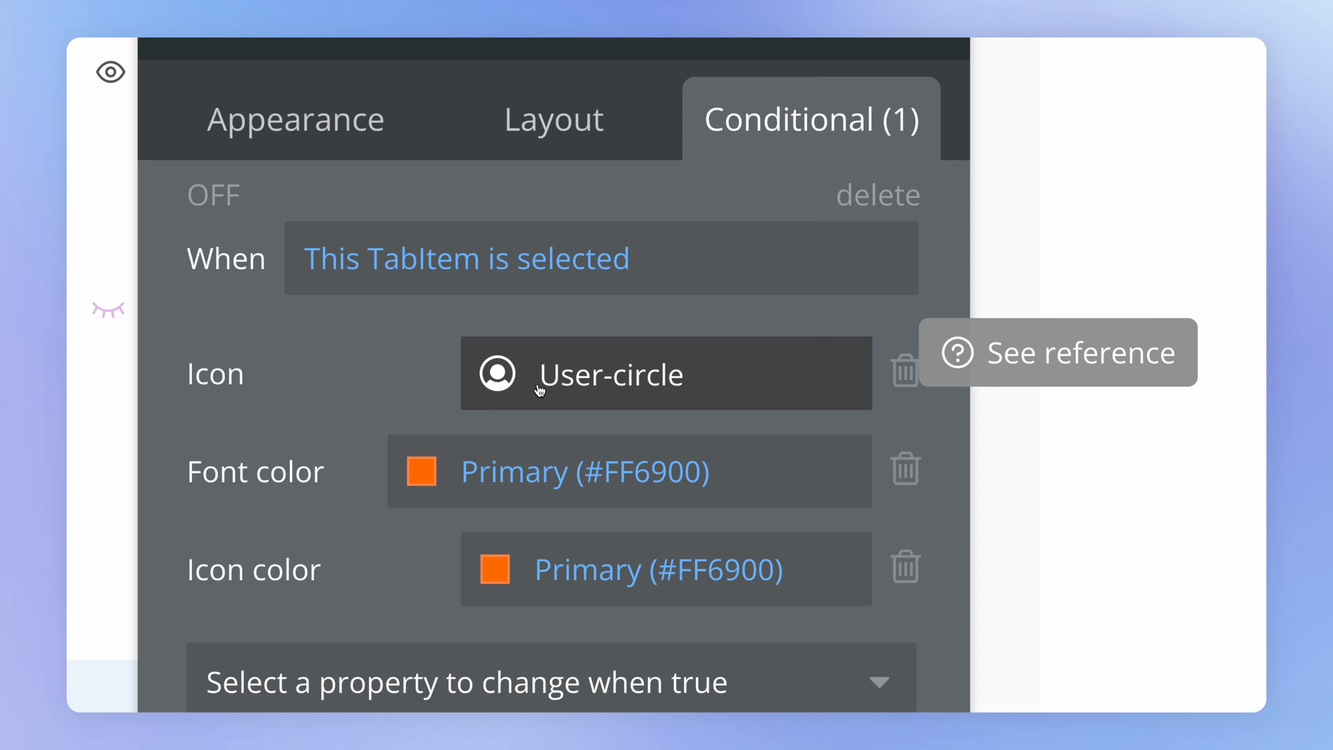
click(503, 389)
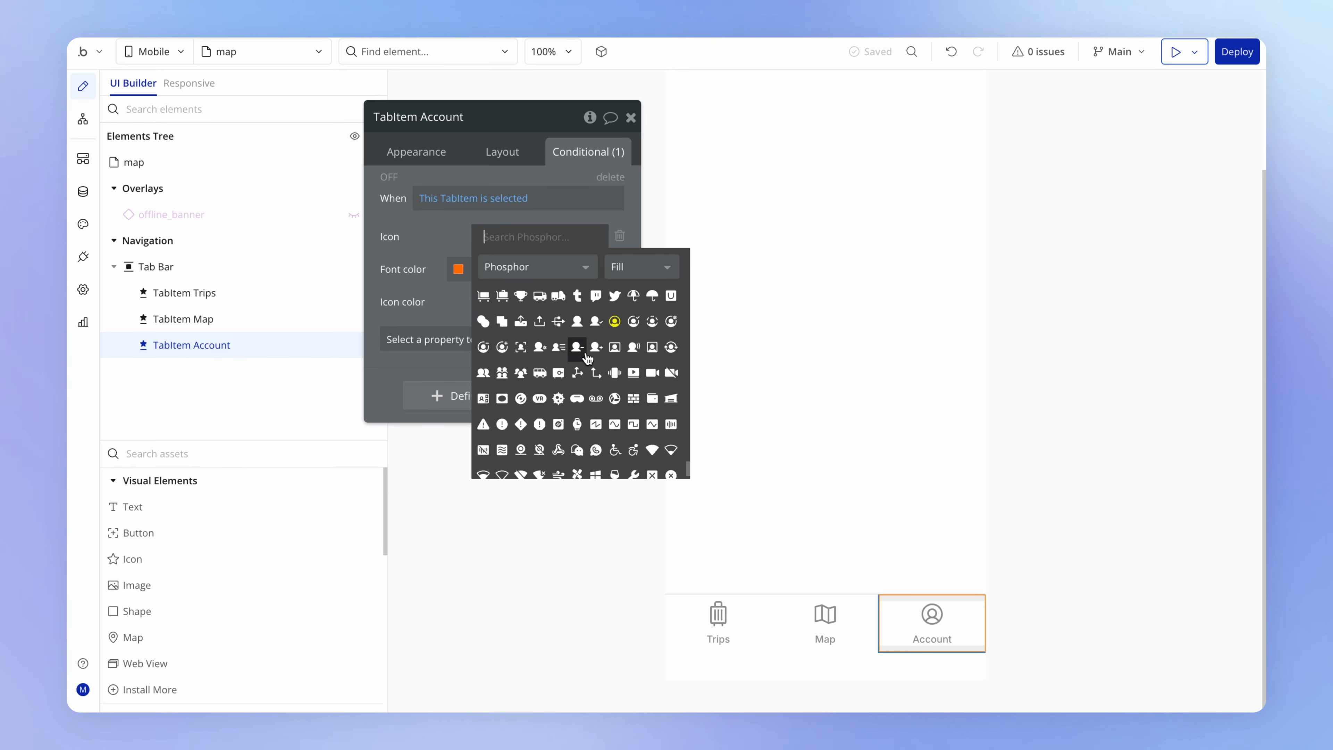
click(446, 250)
- Add an Icon property to the Map tab item's selected condition, using the Phosphor Map-trifold icon in the Fill style
click(855, 618)
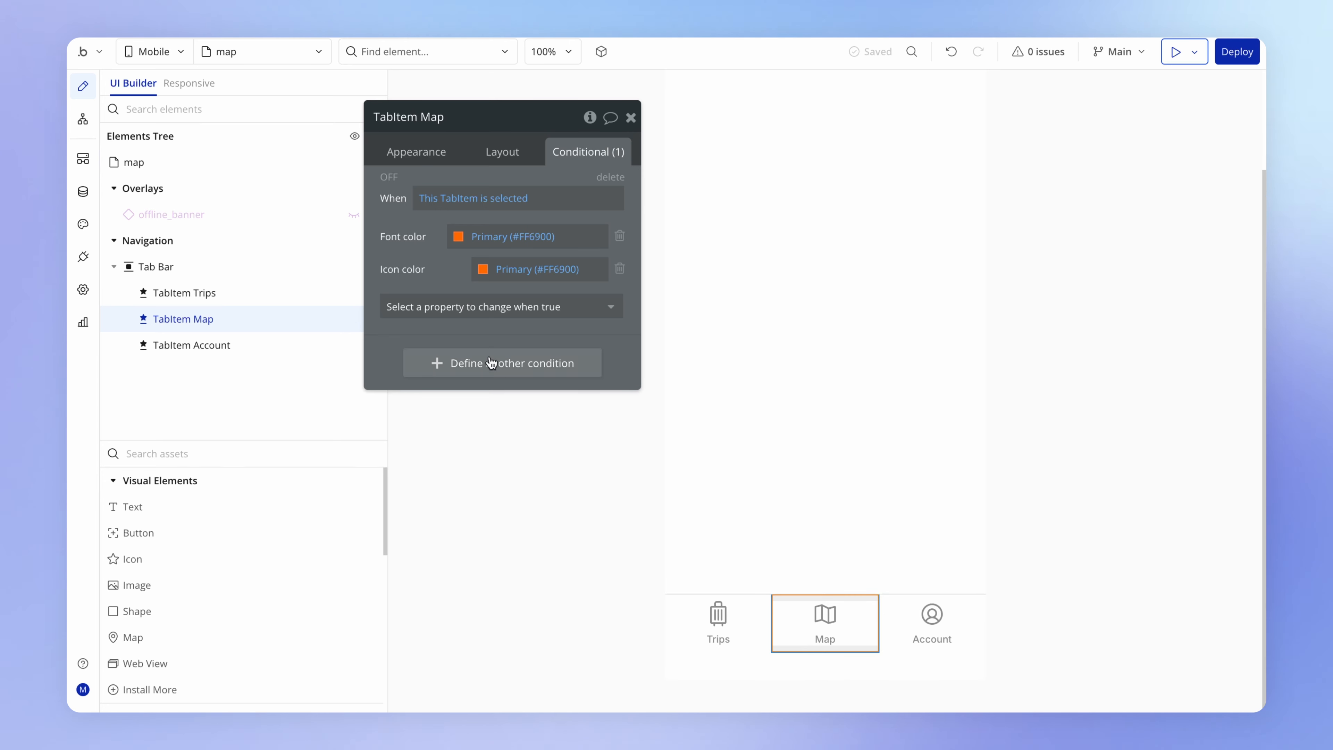
click(482, 305)
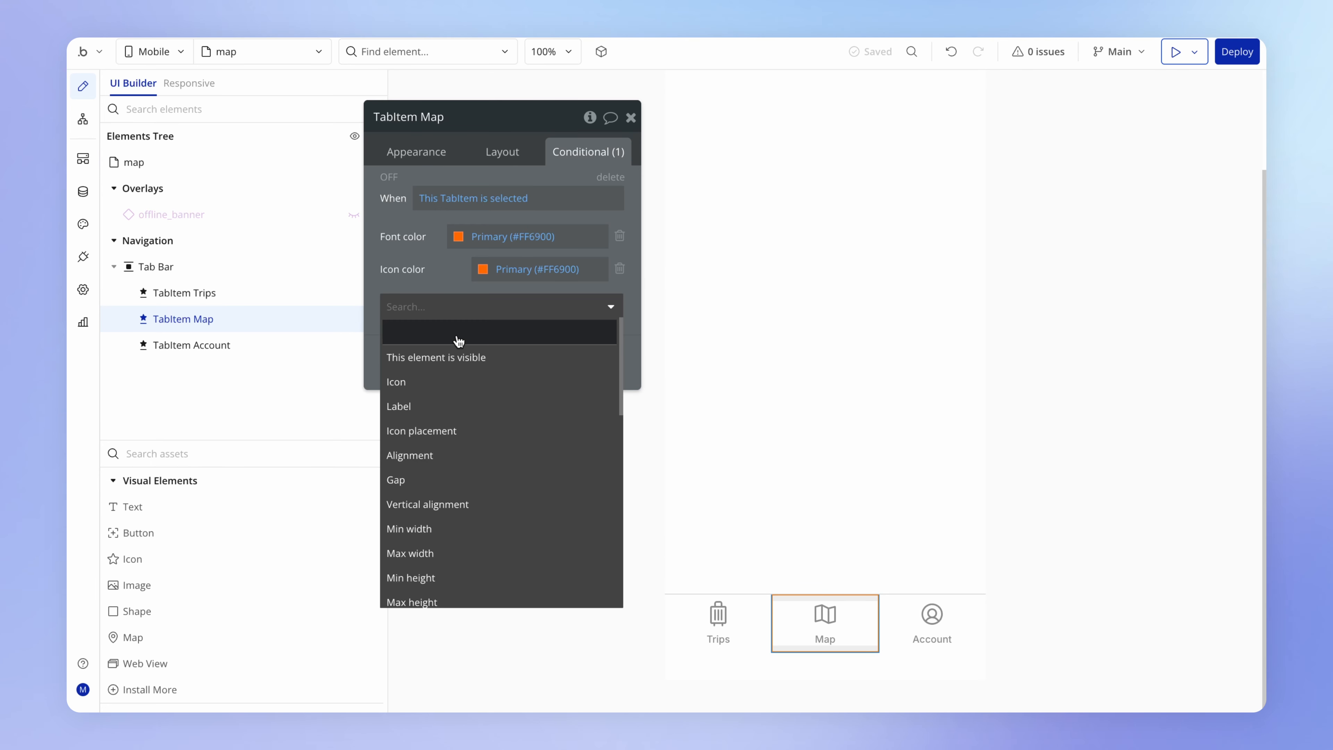
click(435, 381)
click(487, 244)
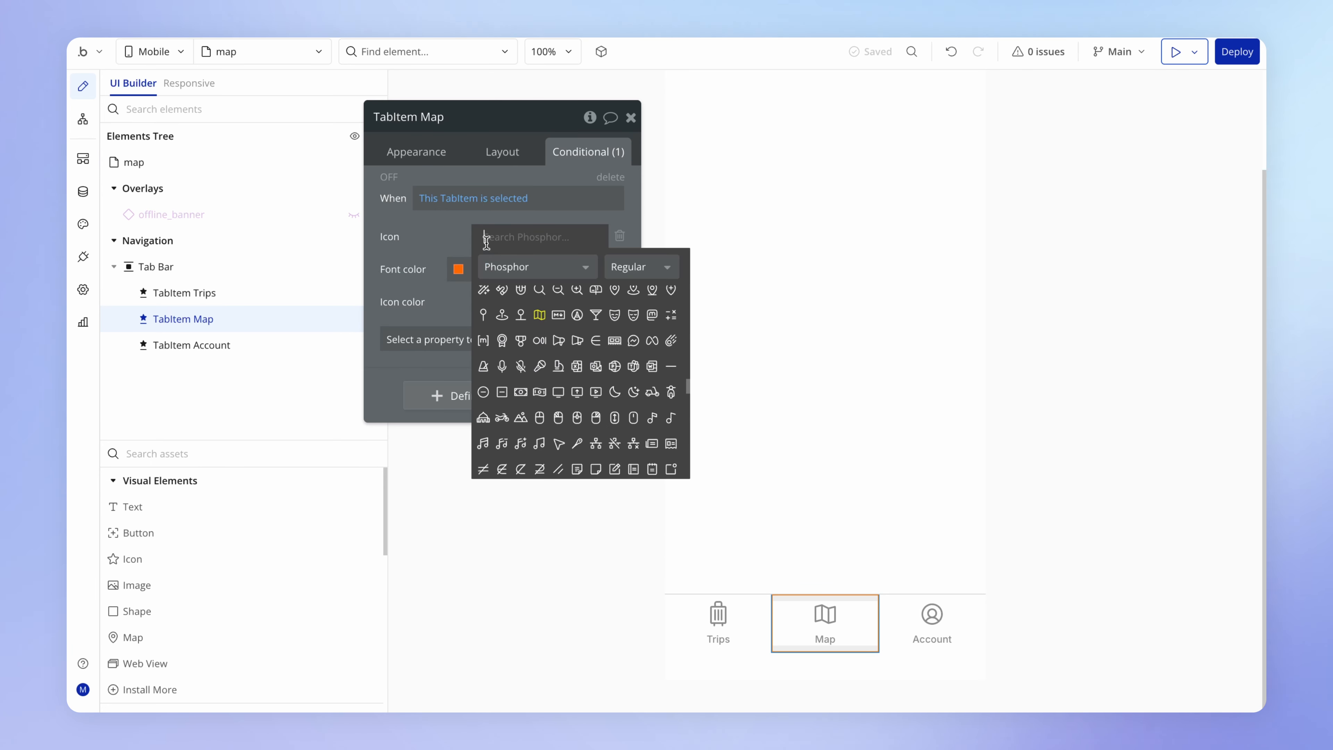
click(653, 268)
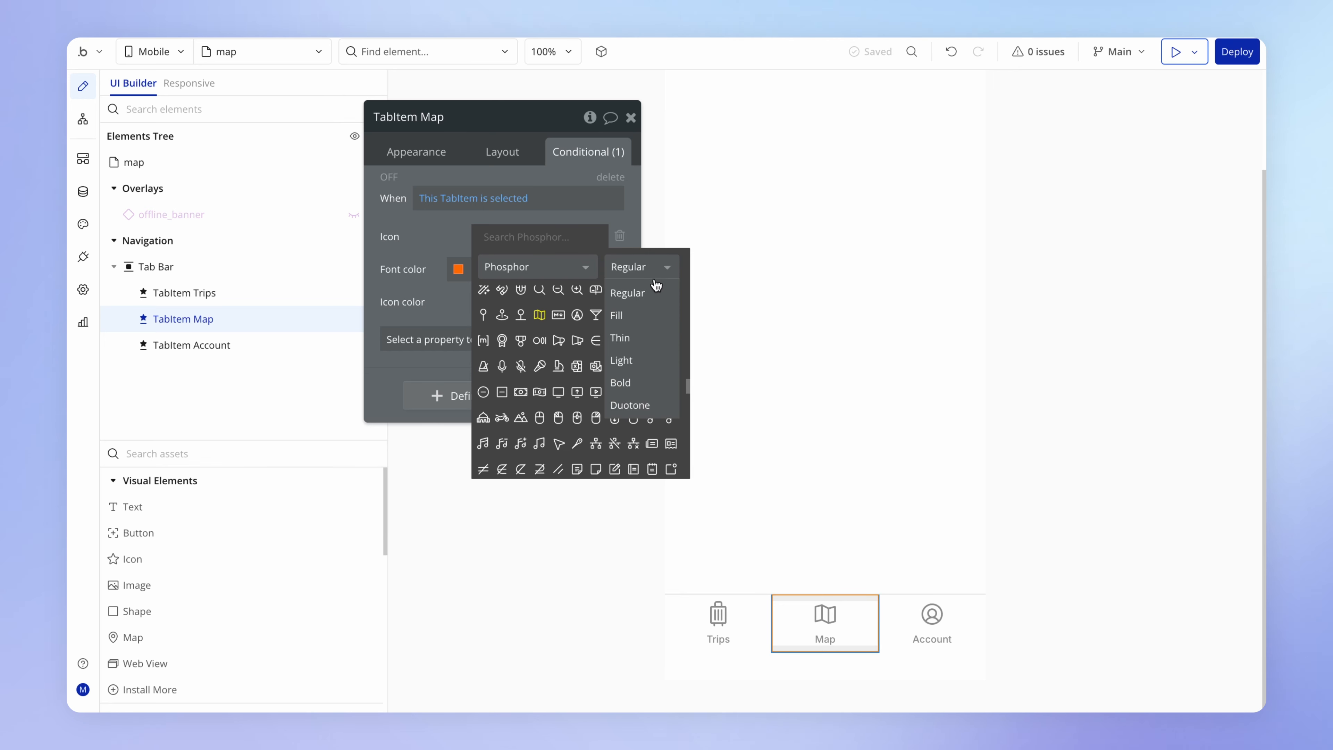
click(648, 317)
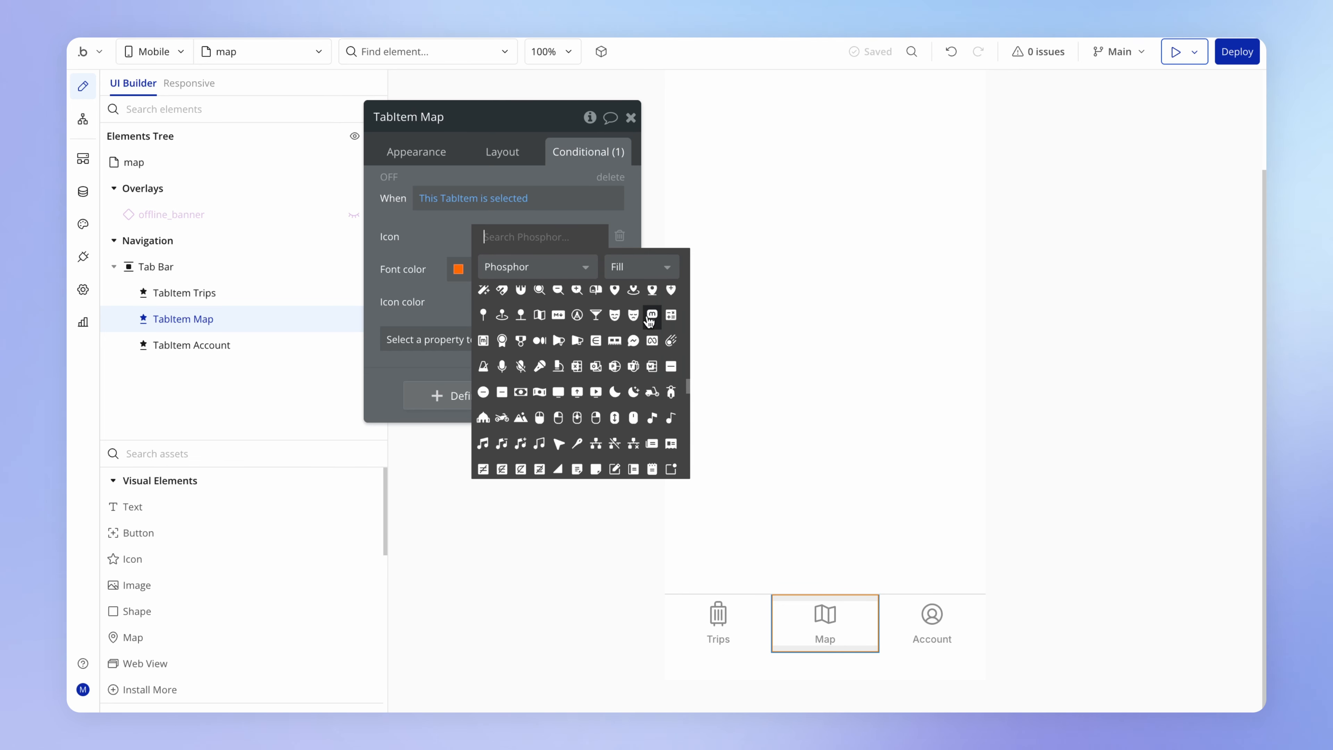
click(539, 314)
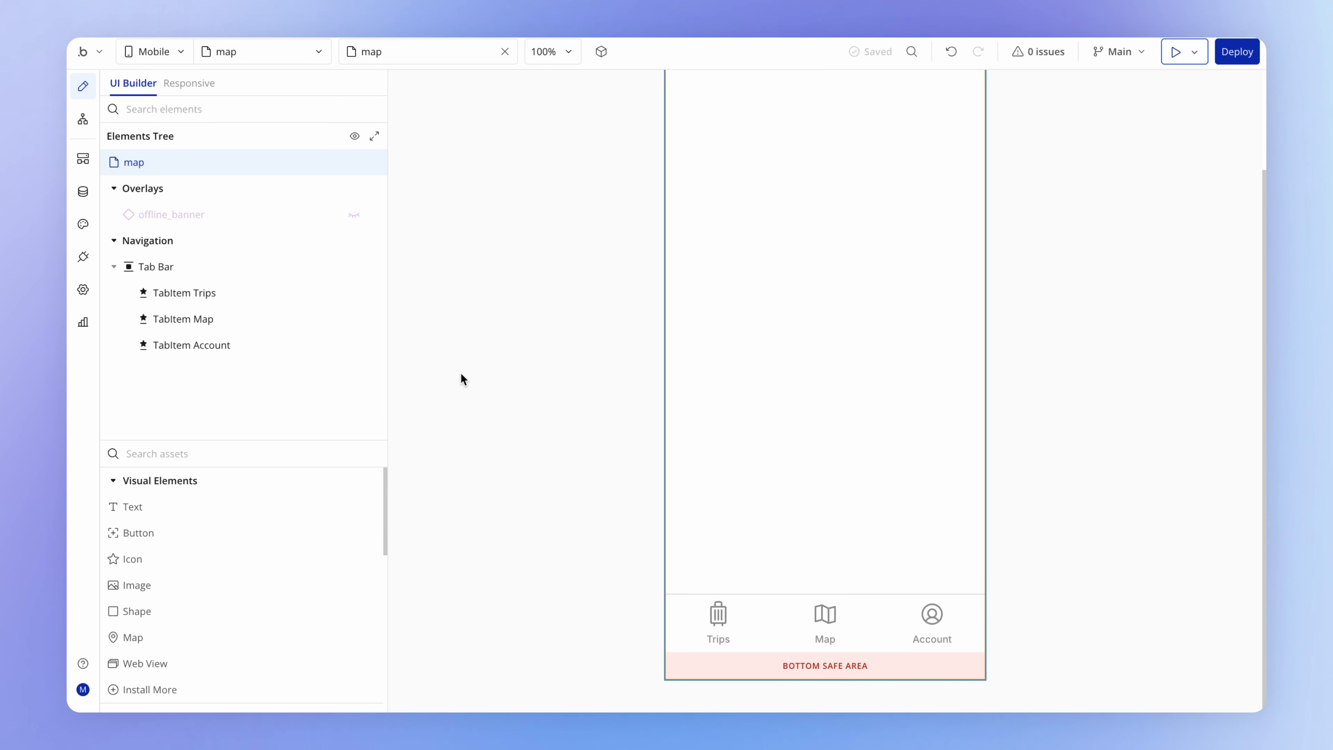
- Place a Map element at the upper part of the map view
scroll(283, 551, down, 1)
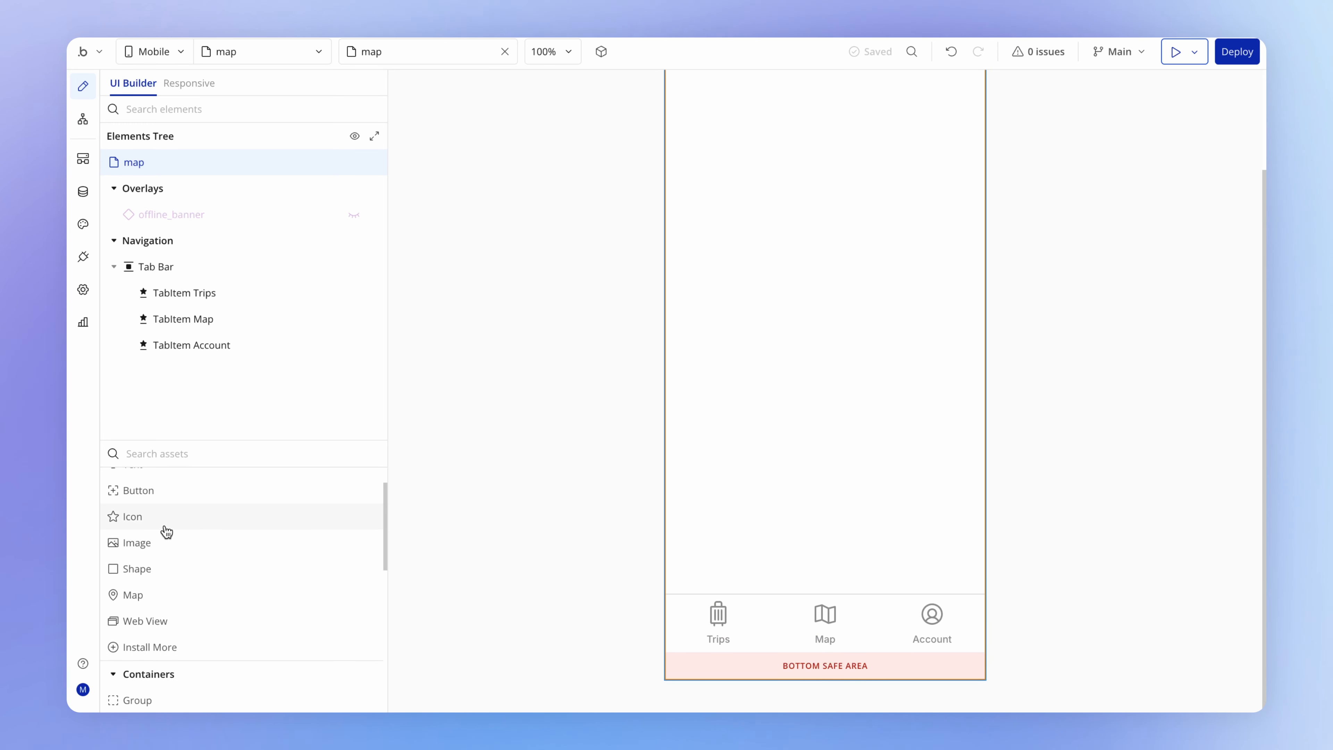
click(243, 606)
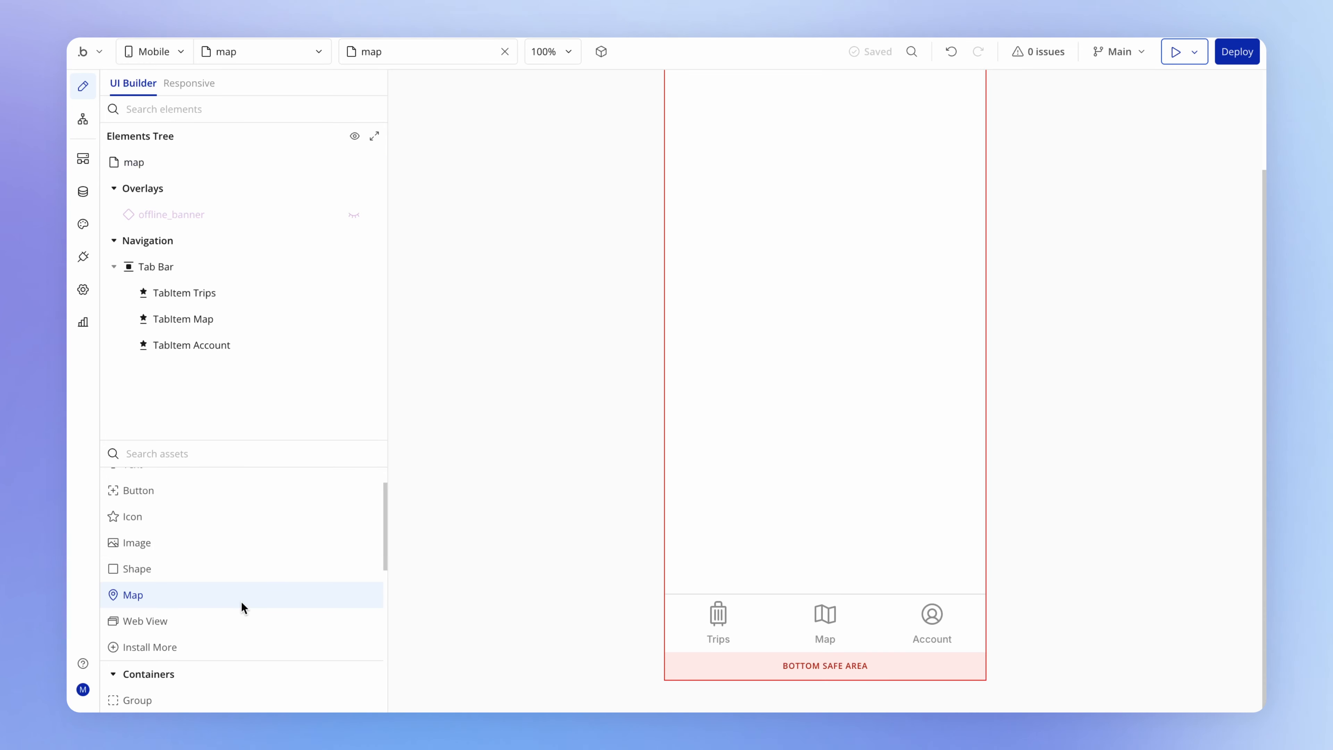
click(813, 165)
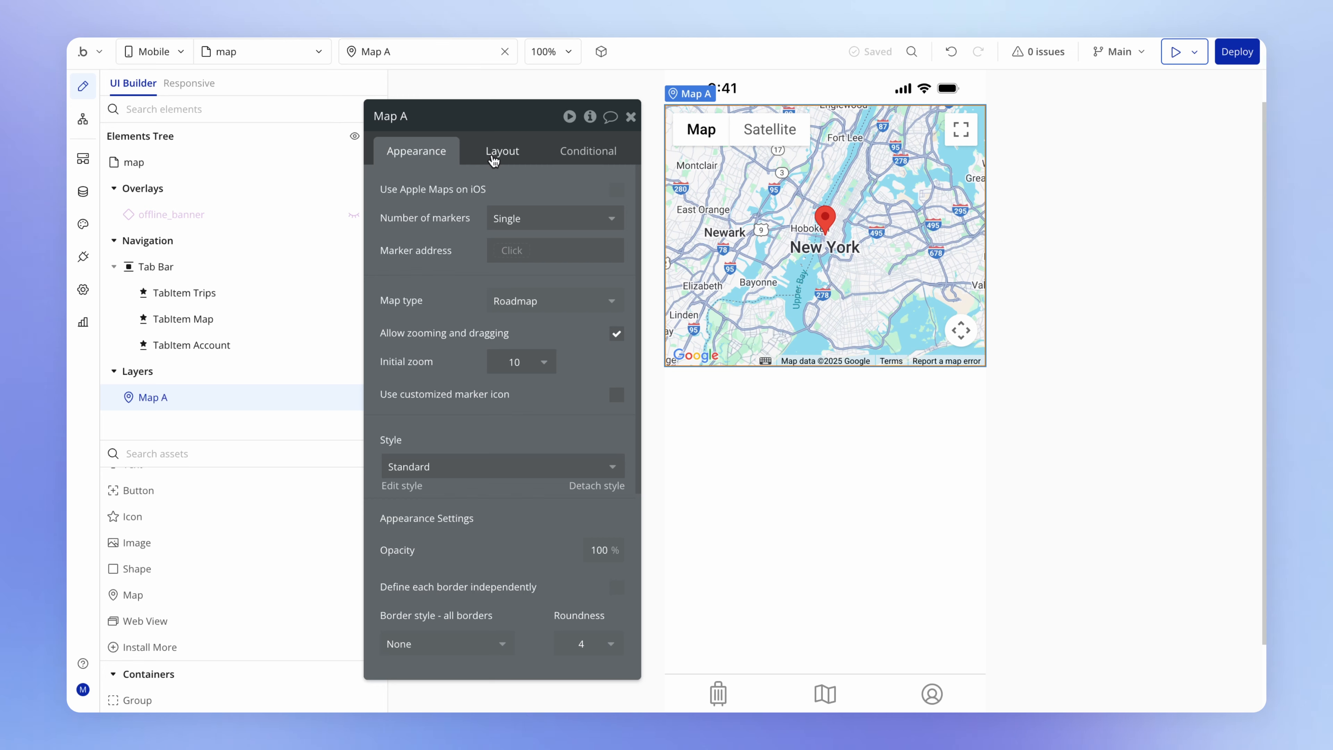
- Turn off fixed height for Map A so it can fill the view
click(493, 157)
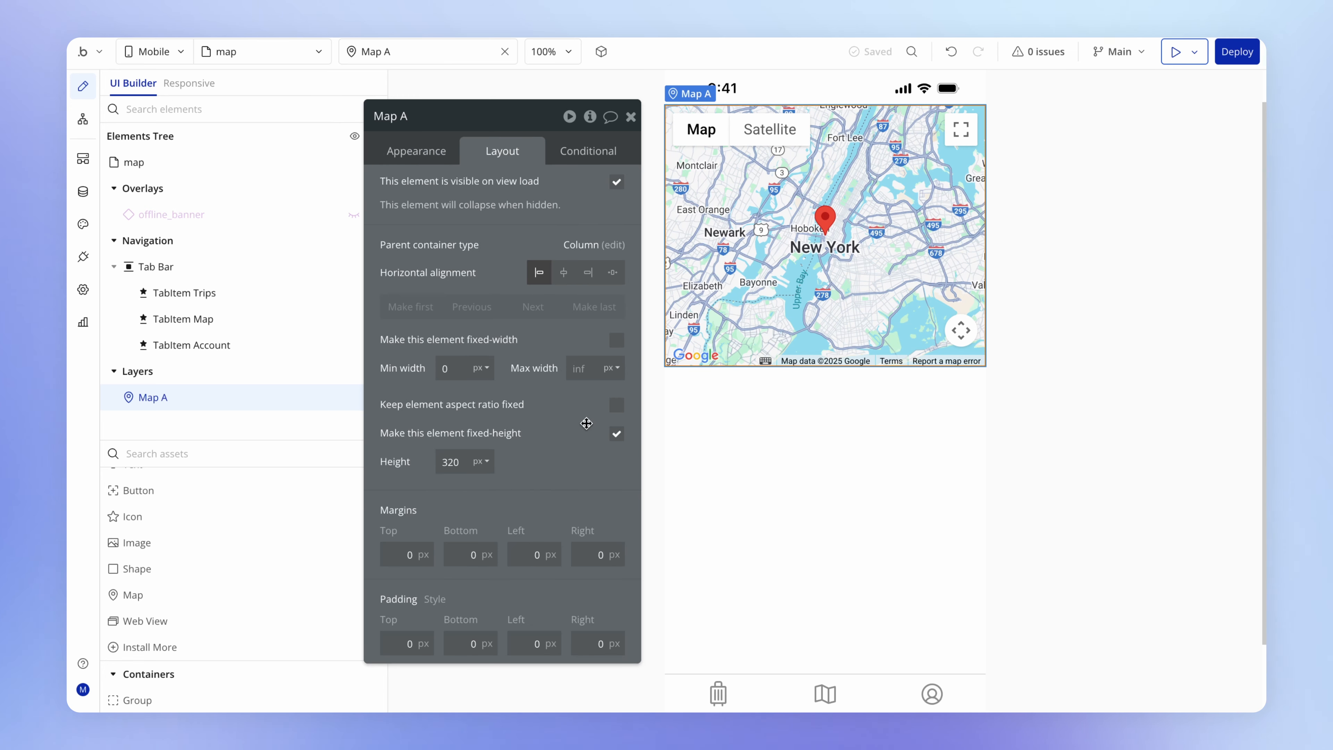
click(617, 435)
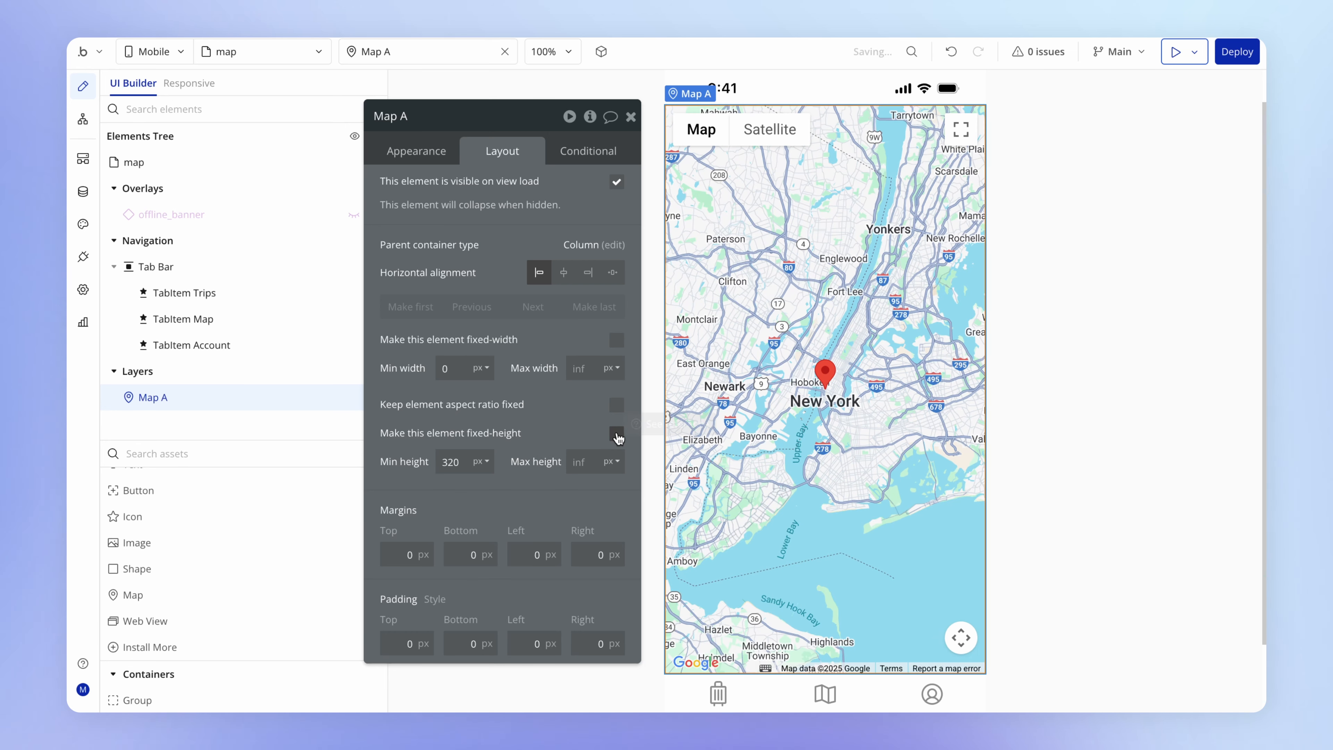
scroll(984, 316, down, 2)
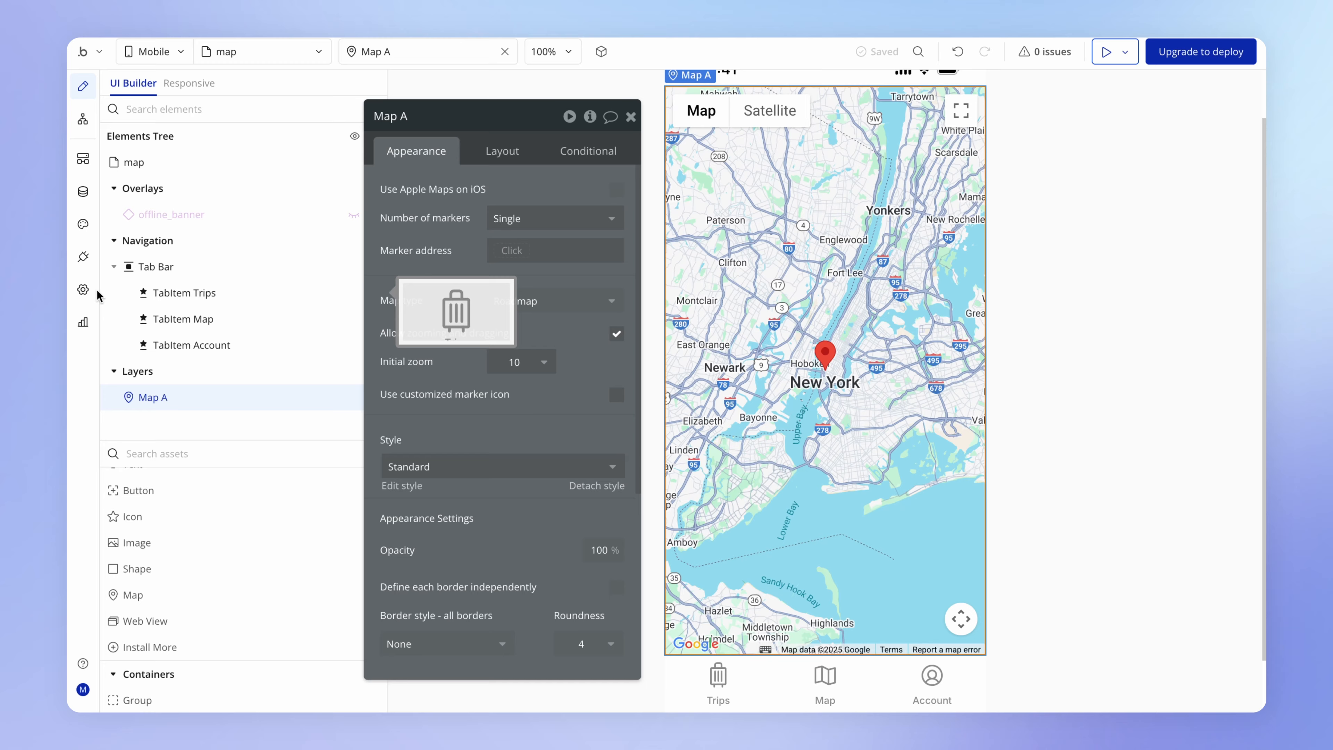
- Paste the API key into the Google Maps API key for iOS and Android fields in the app's general settings
click(84, 292)
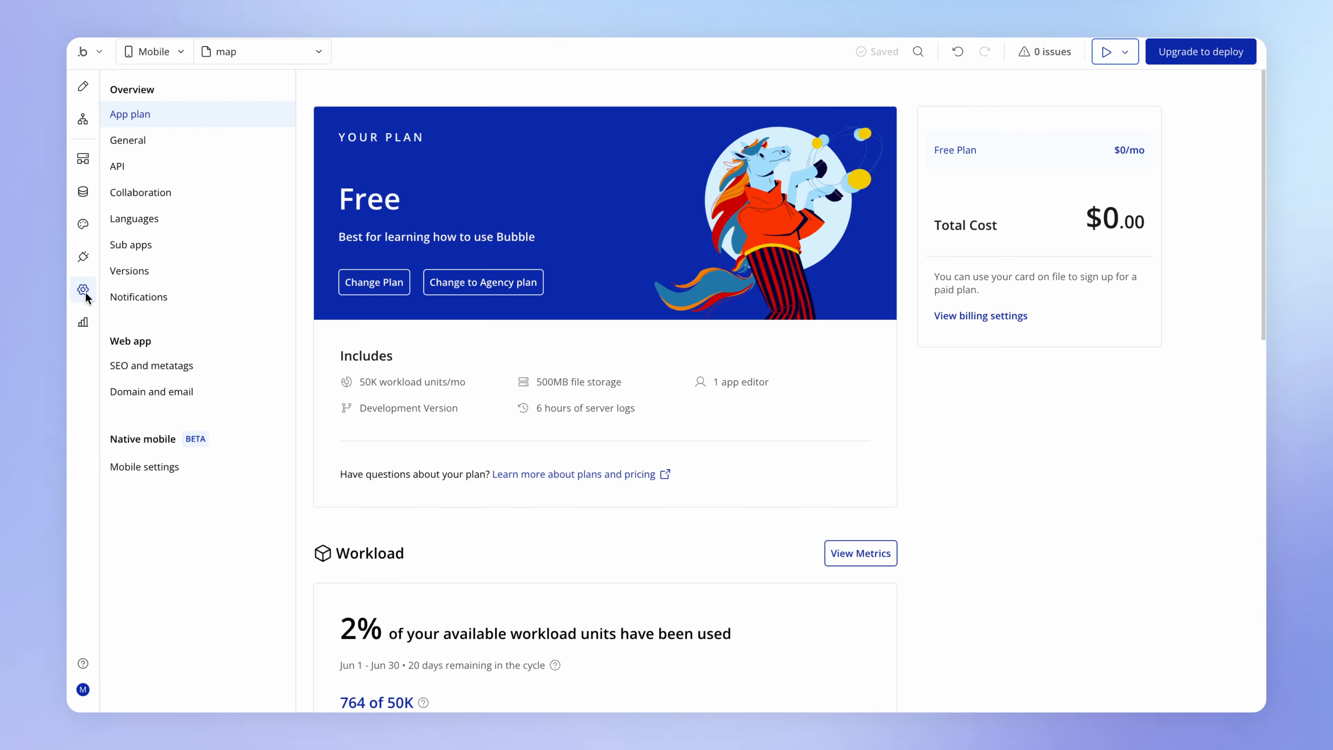
click(189, 142)
scroll(616, 431, down, 15)
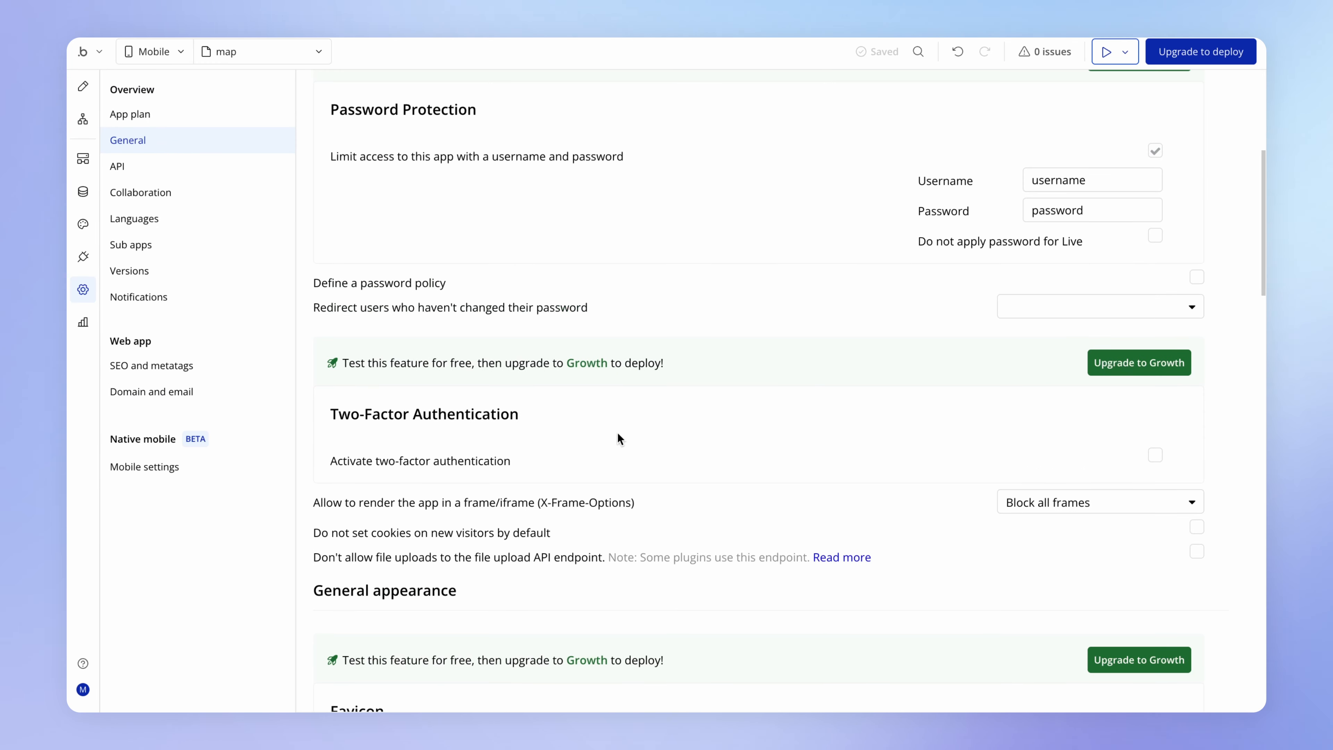
scroll(620, 432, down, 4)
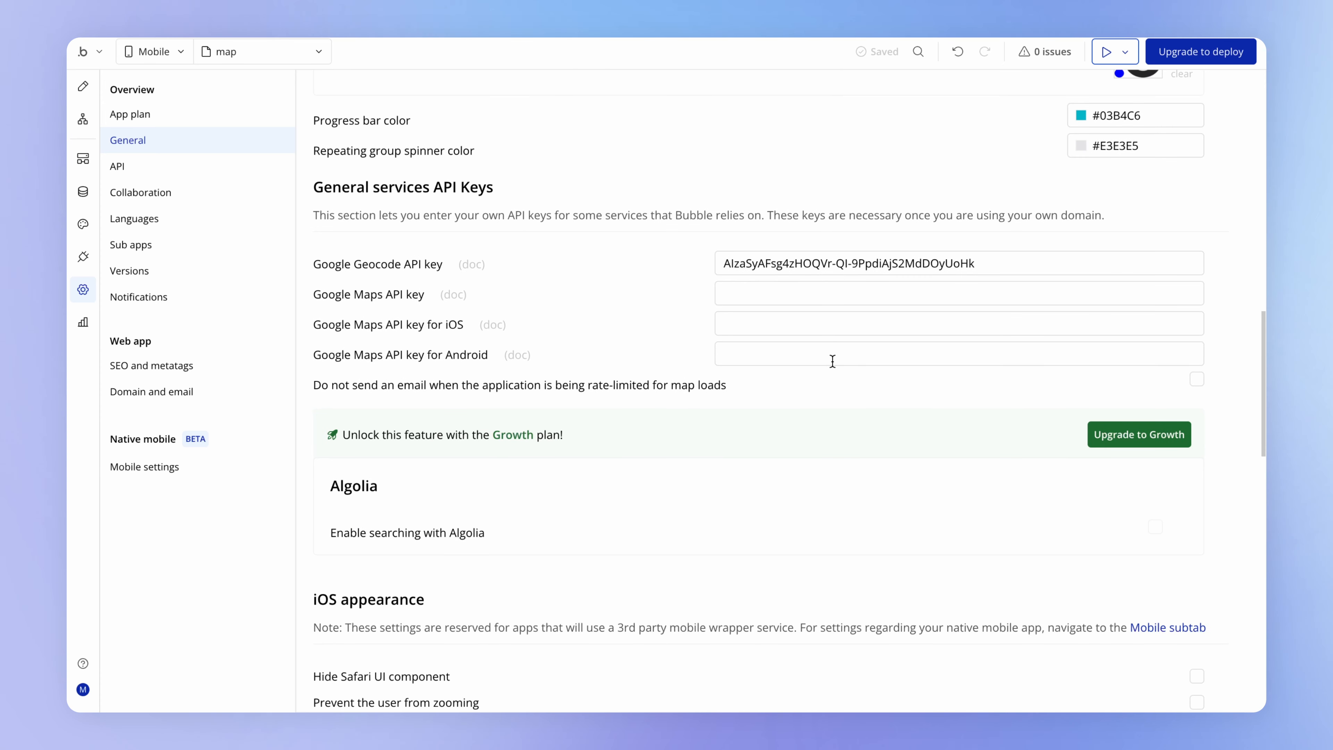
click(796, 325)
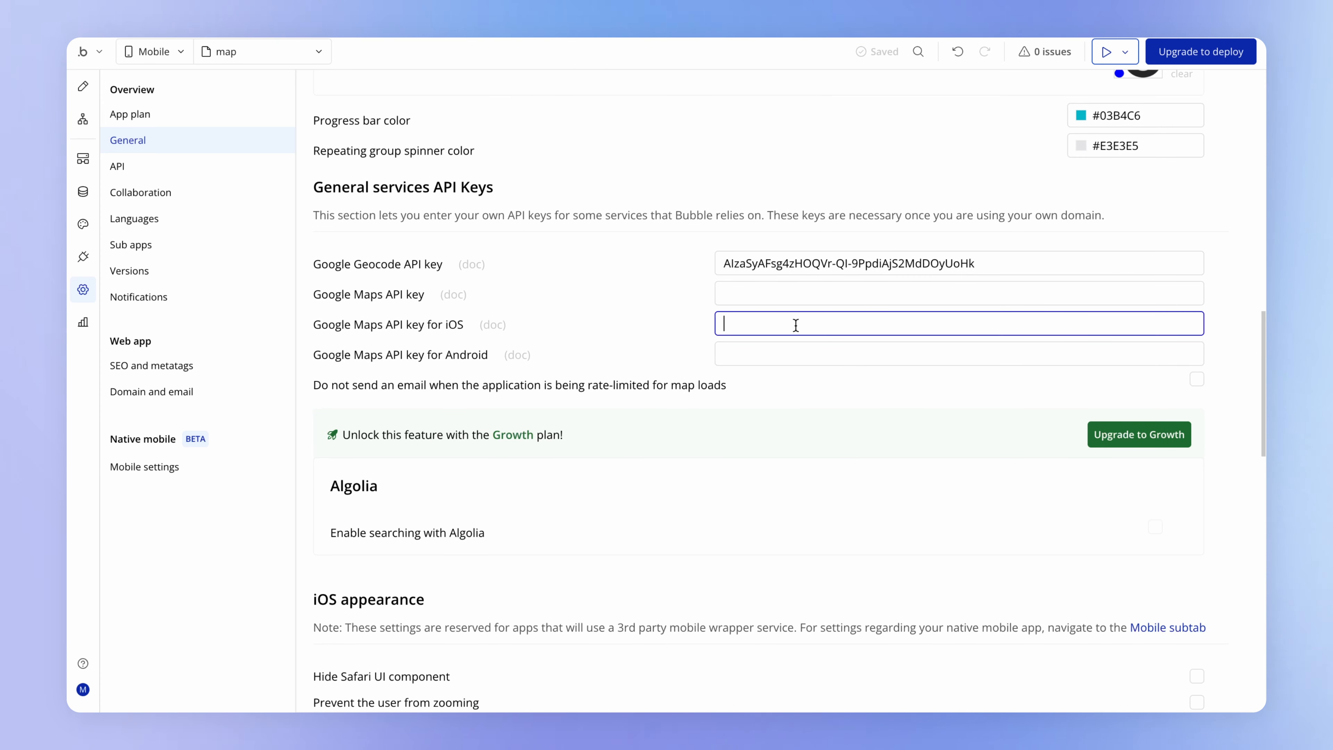
key(ctrl+v)
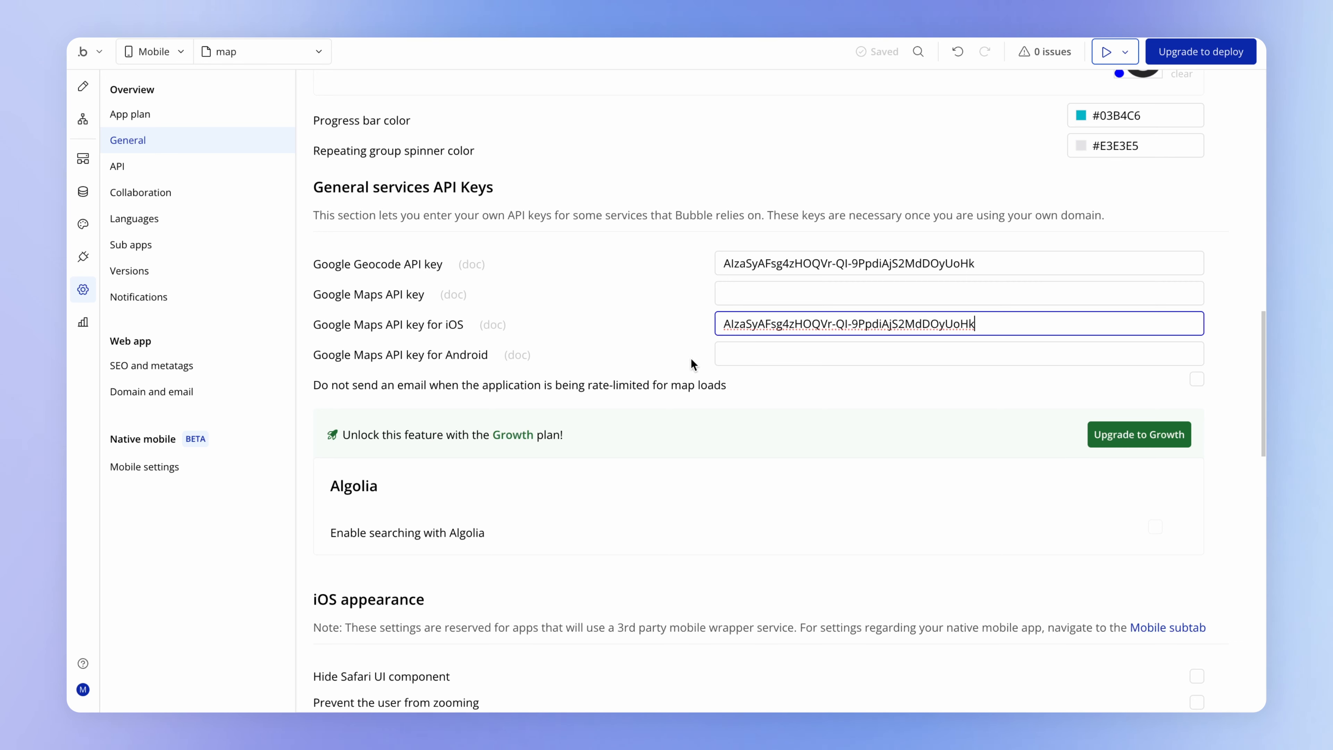
click(763, 359)
key(ctrl+v)
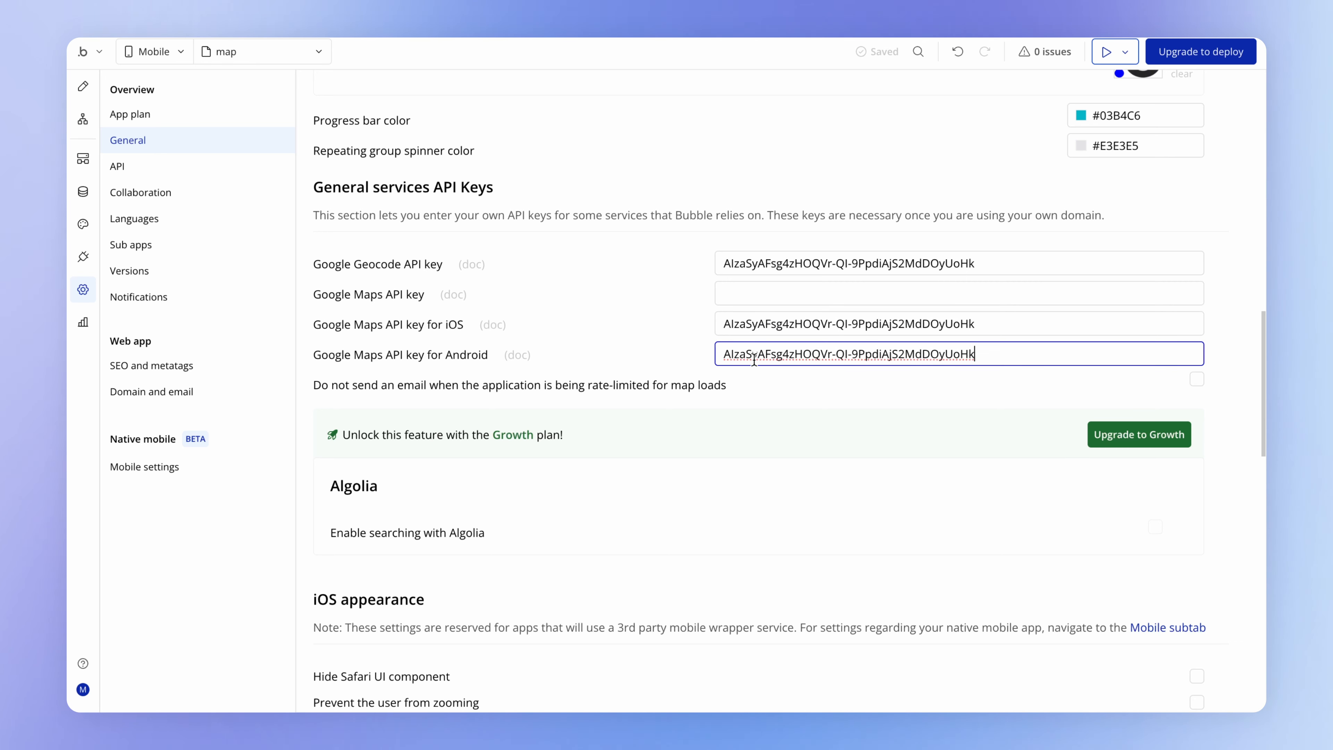
click(673, 352)
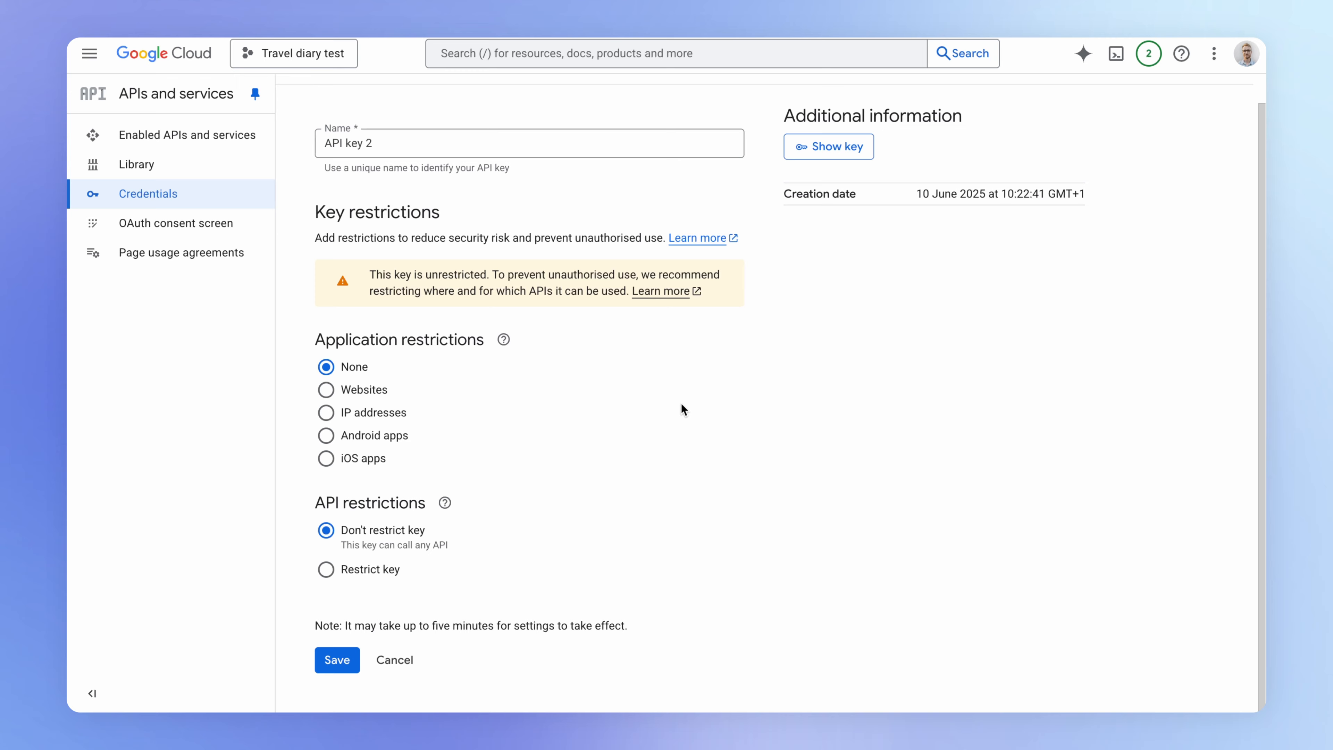
- Switch to Google Cloud, show the value of API key 2 and select it, then close the key window
click(846, 144)
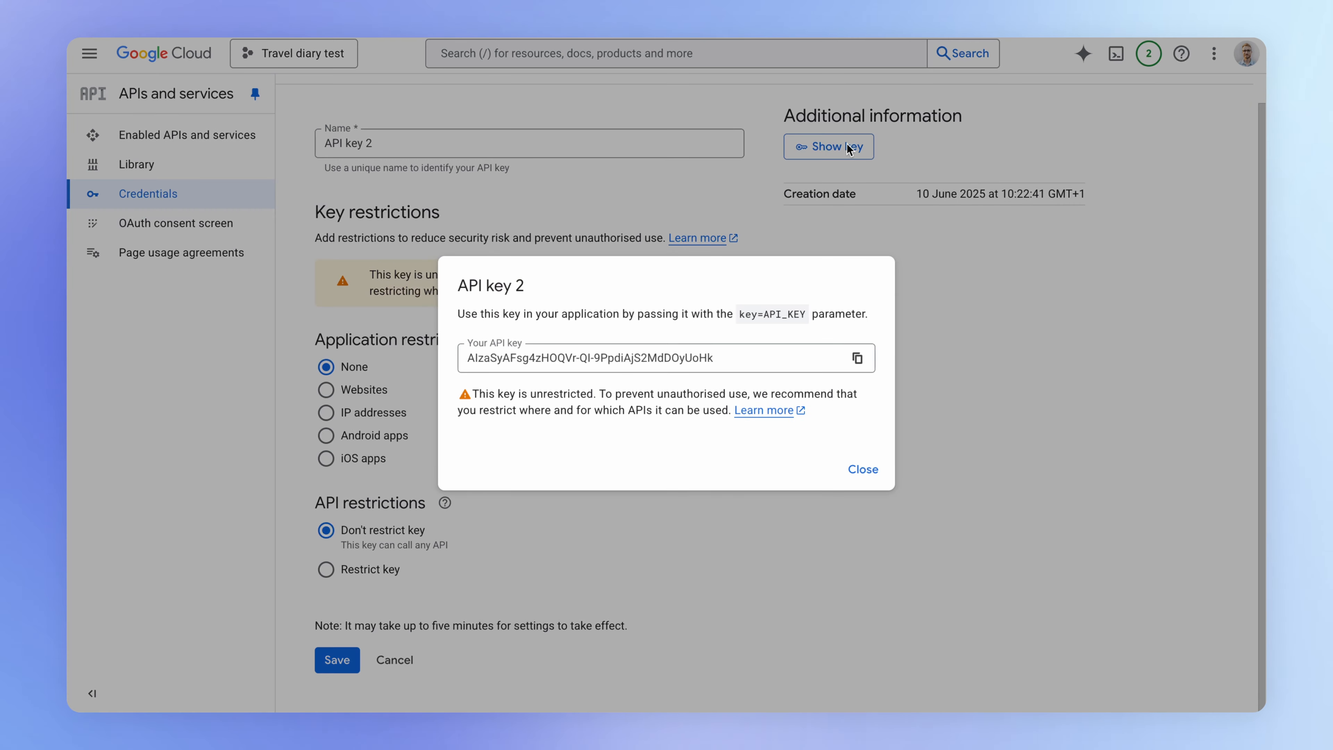
drag(720, 363, 453, 366)
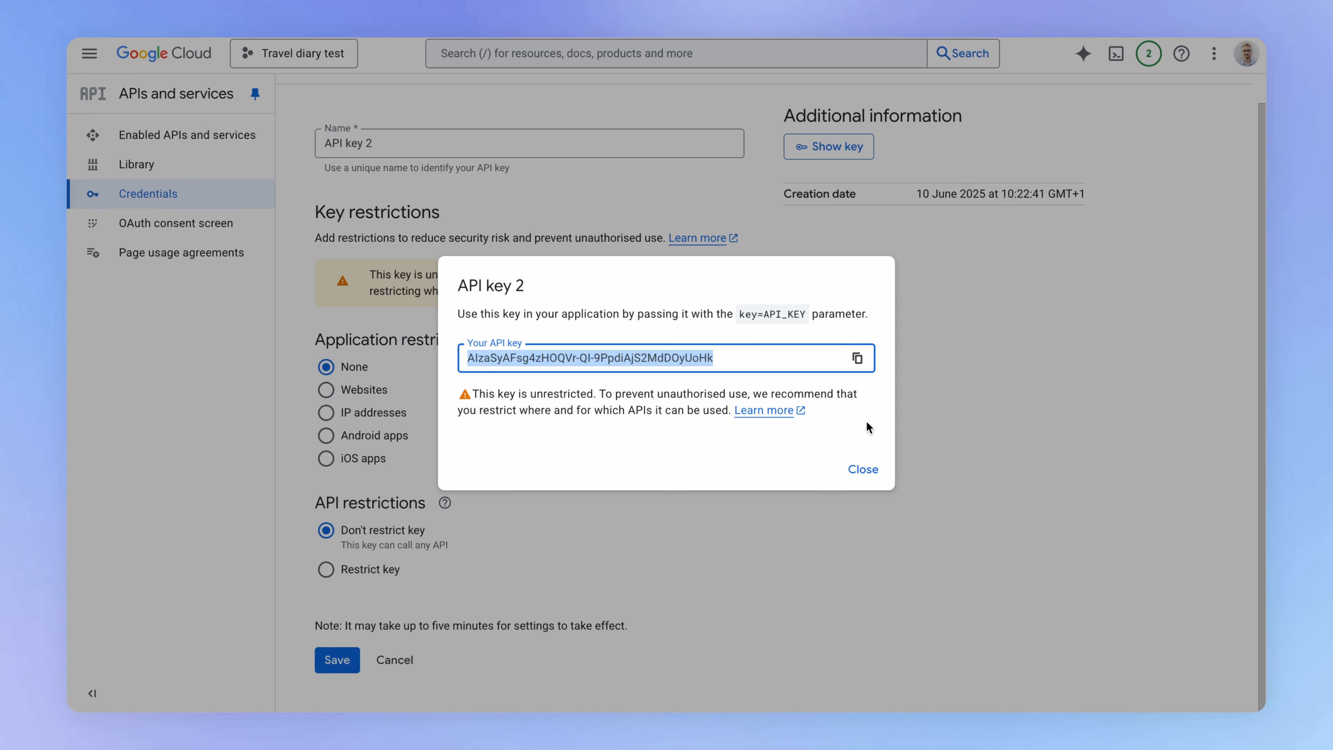
click(861, 475)
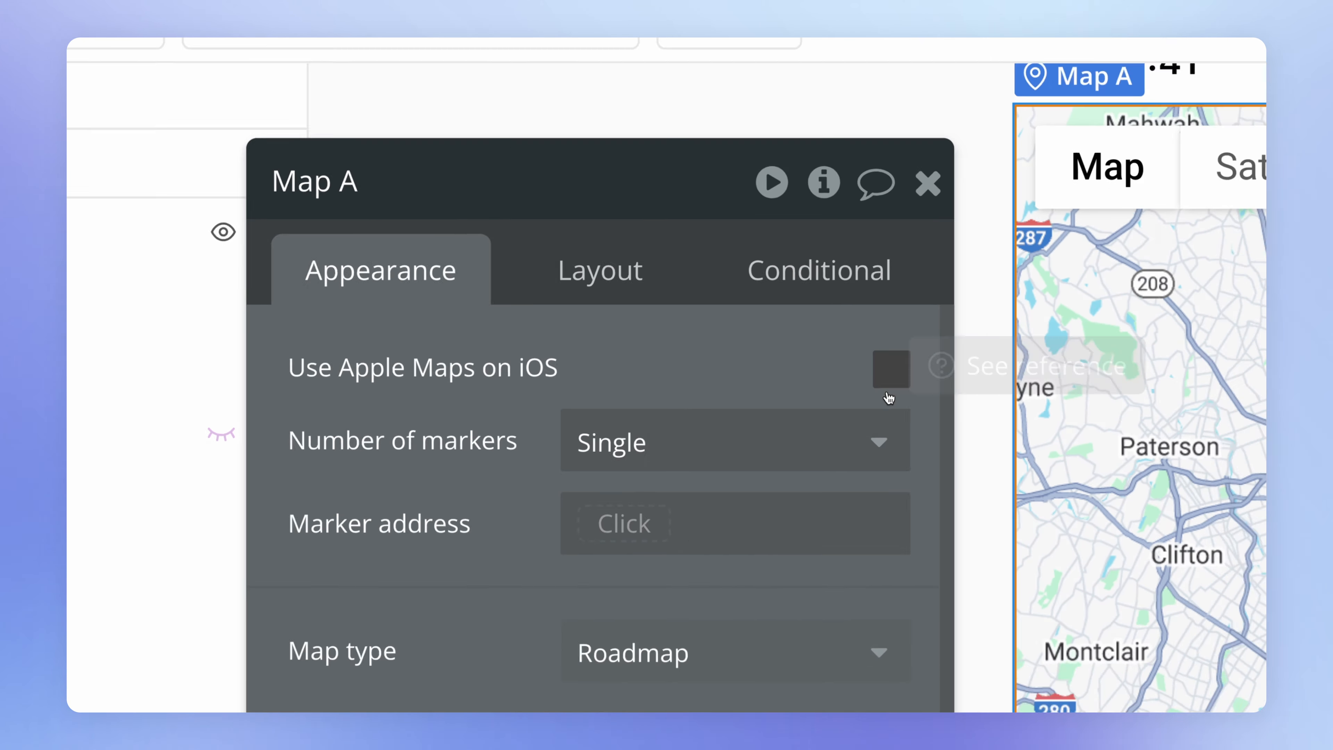
- Try Use Apple Maps on iOS for Map A, checking the iOS Maps key field in the general settings, and turn the option off again
click(888, 394)
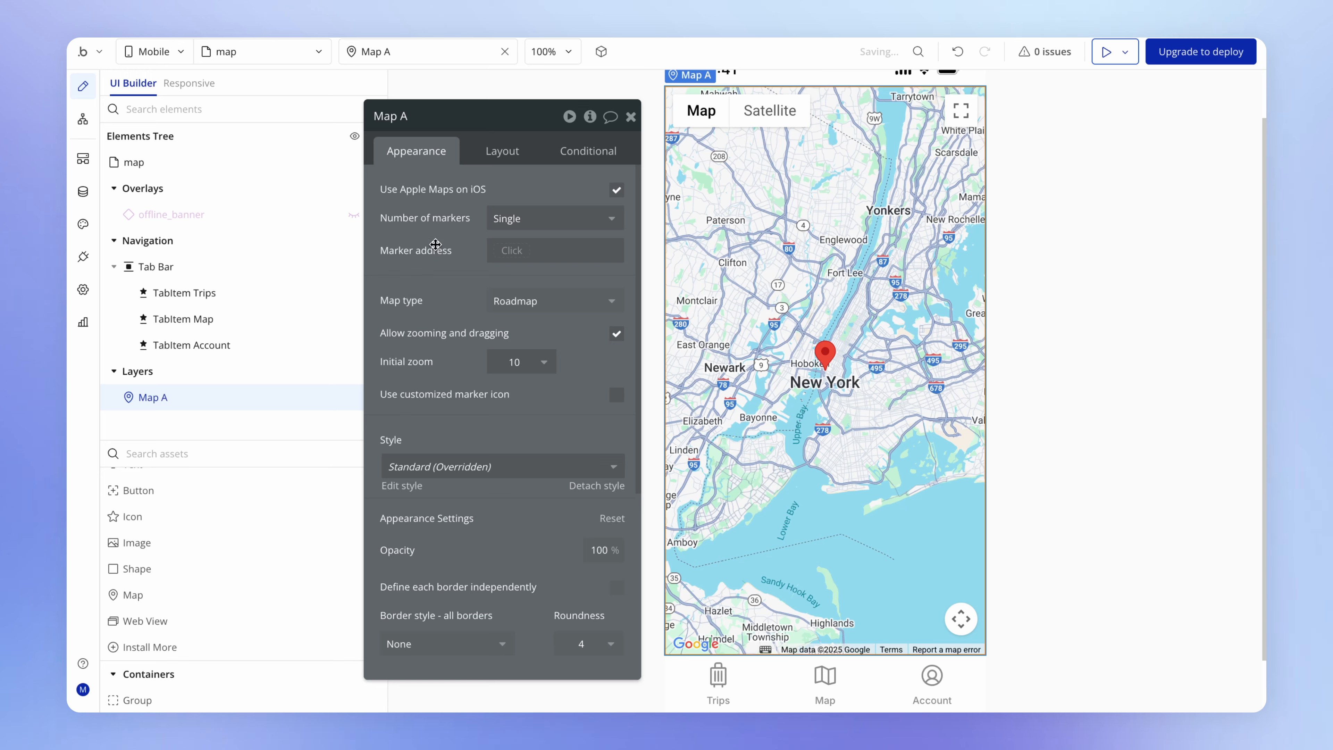
click(83, 289)
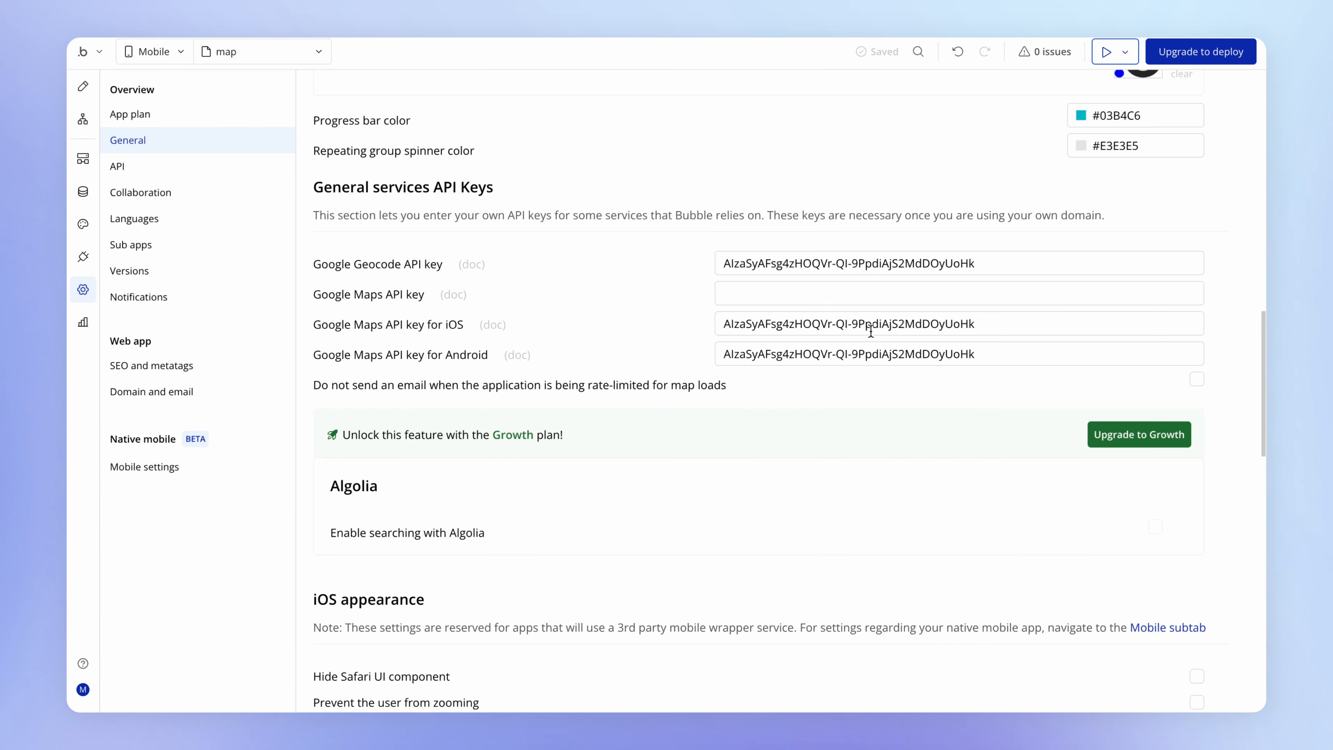
drag(1000, 333, 696, 329)
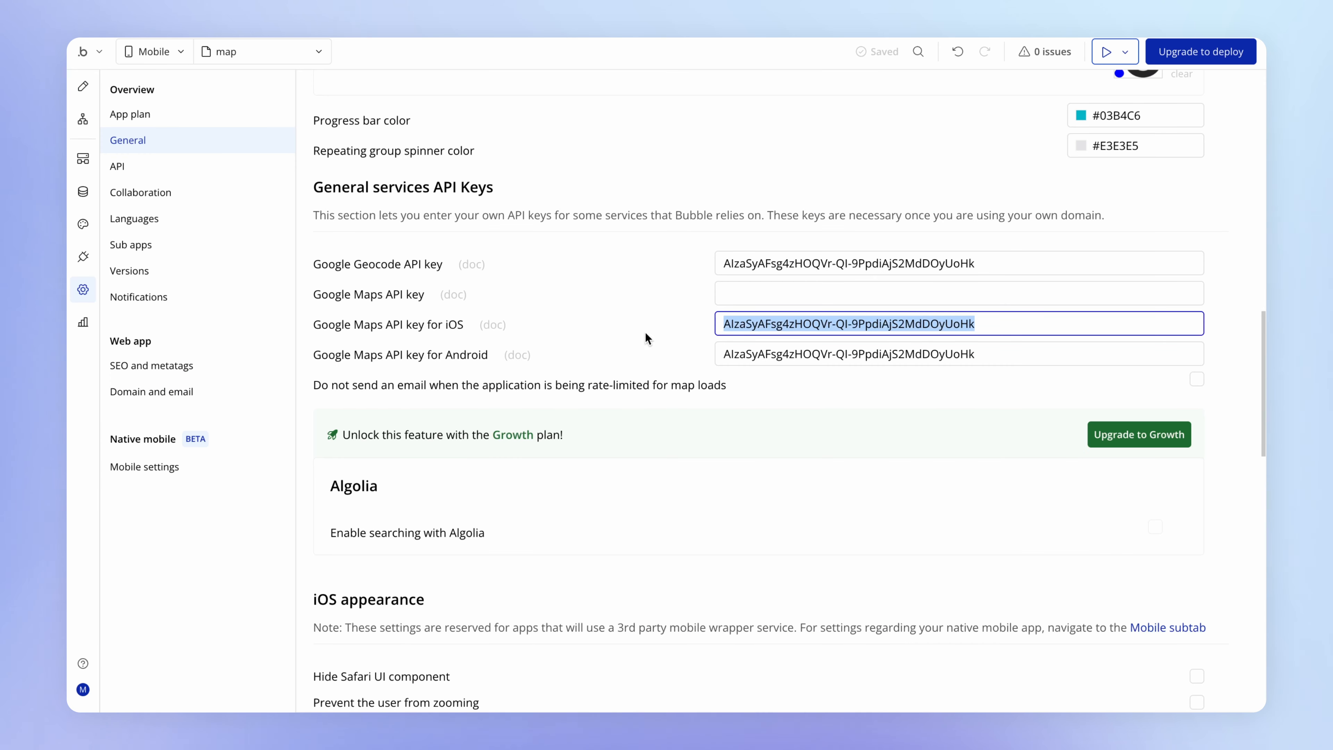
click(663, 325)
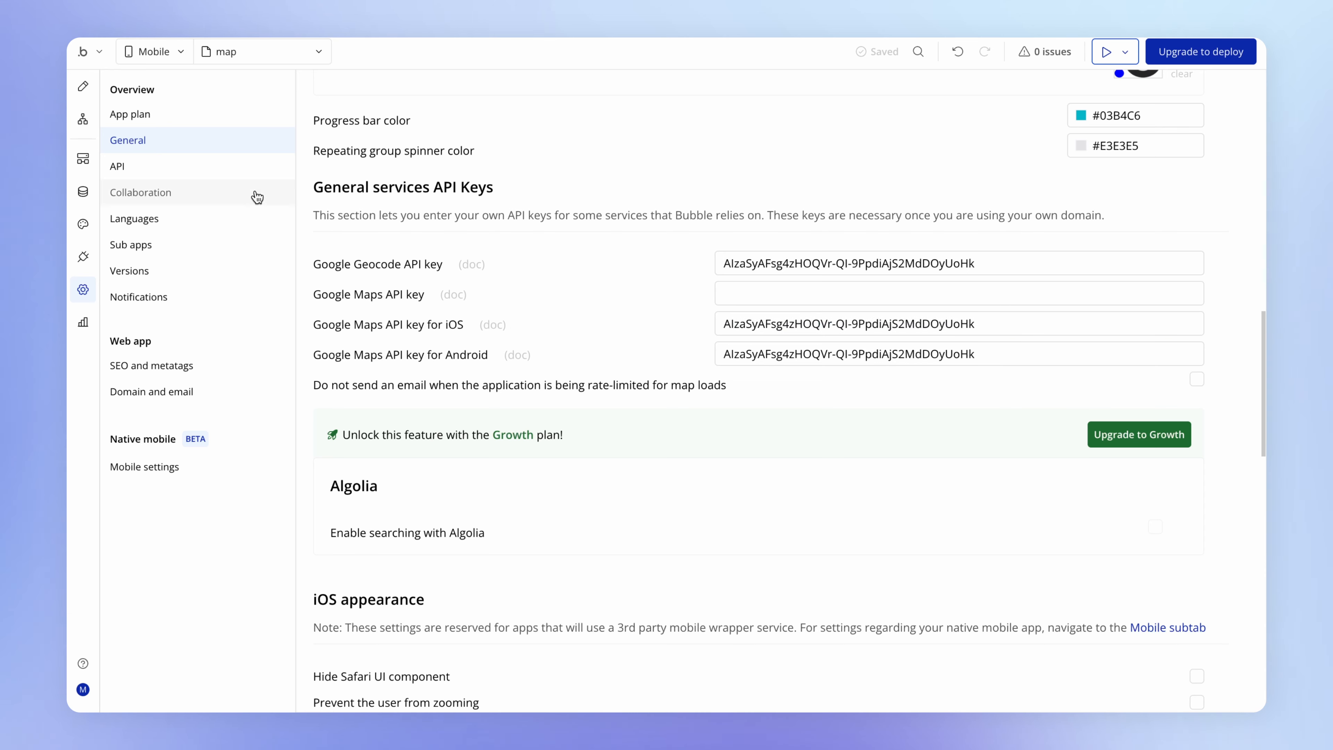
click(83, 87)
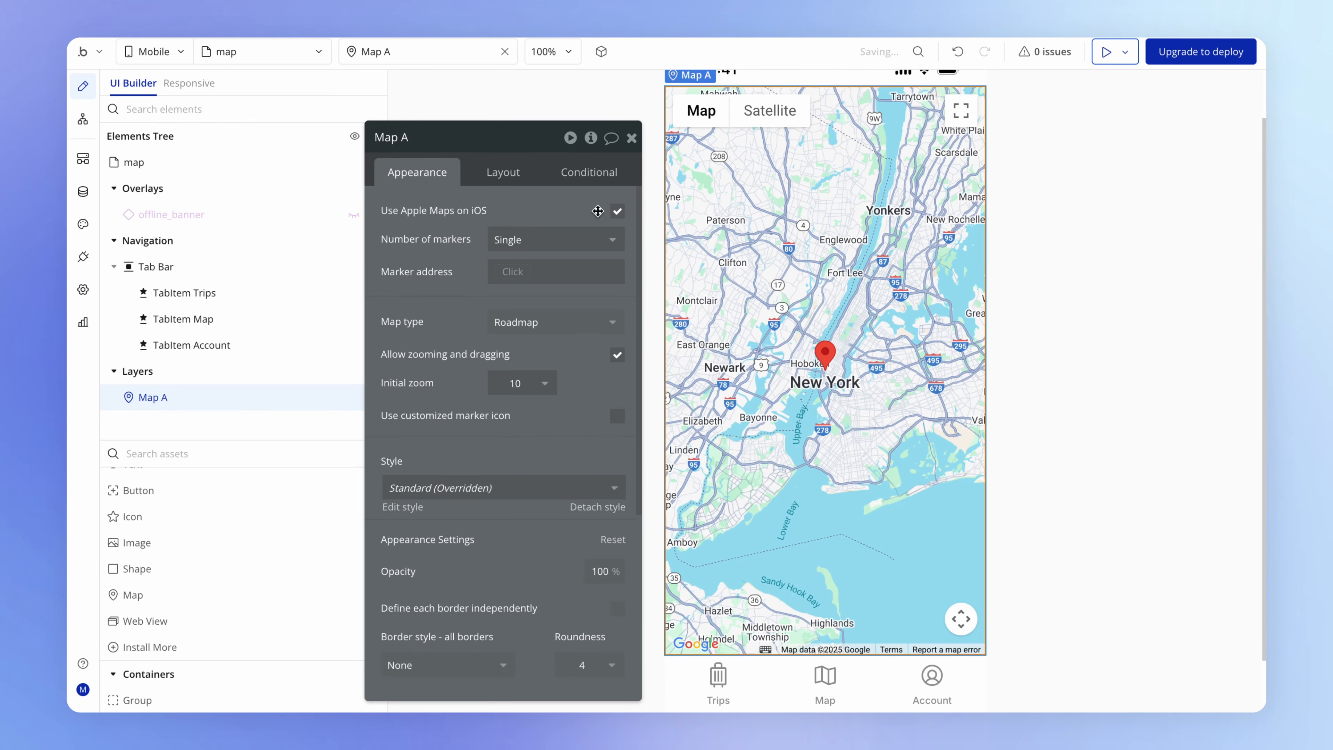
click(617, 211)
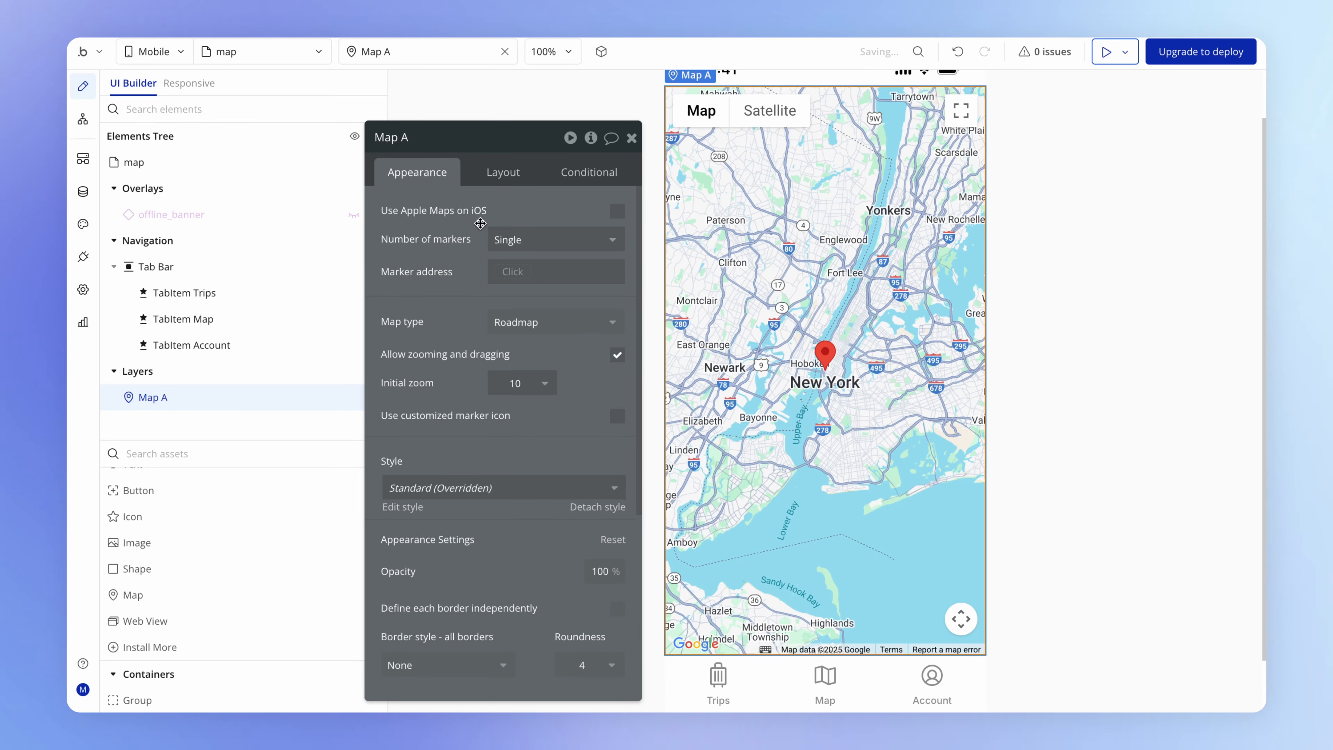
- Set Map A's initial zoom to 17
drag(471, 249, 458, 300)
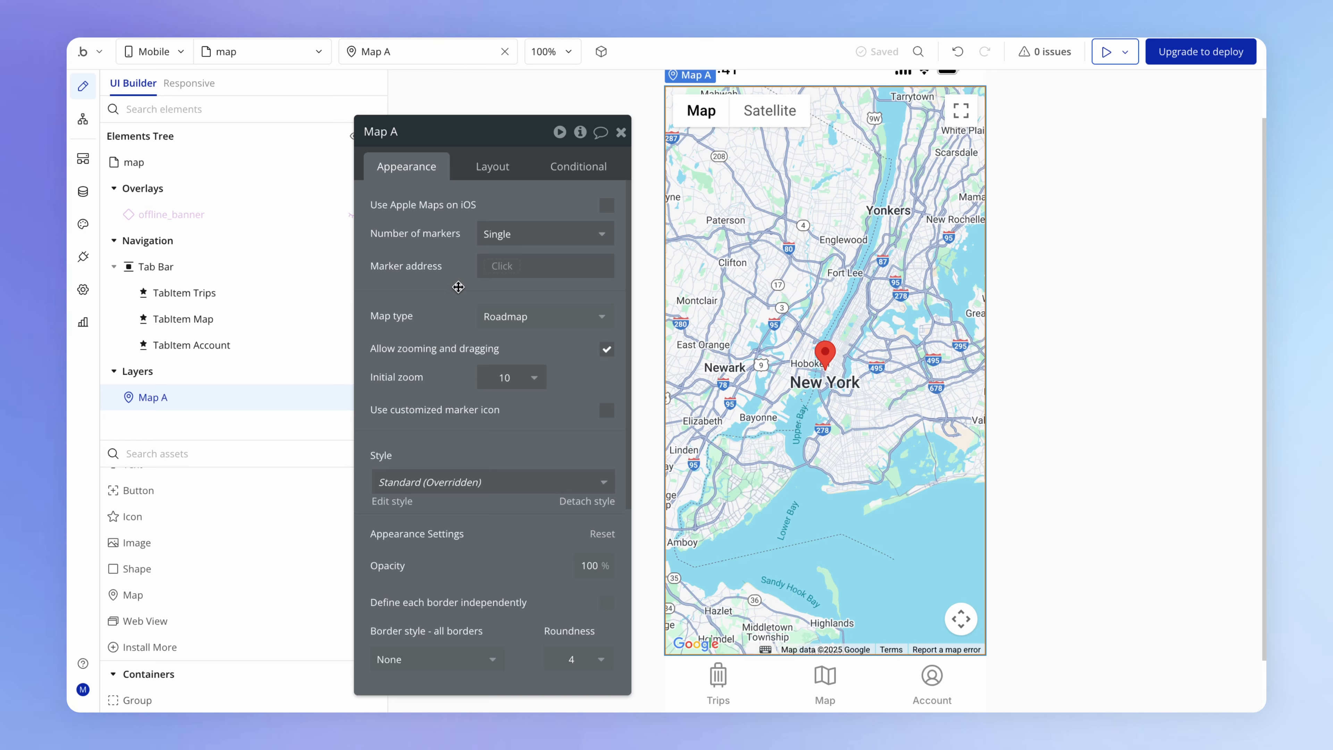
click(506, 378)
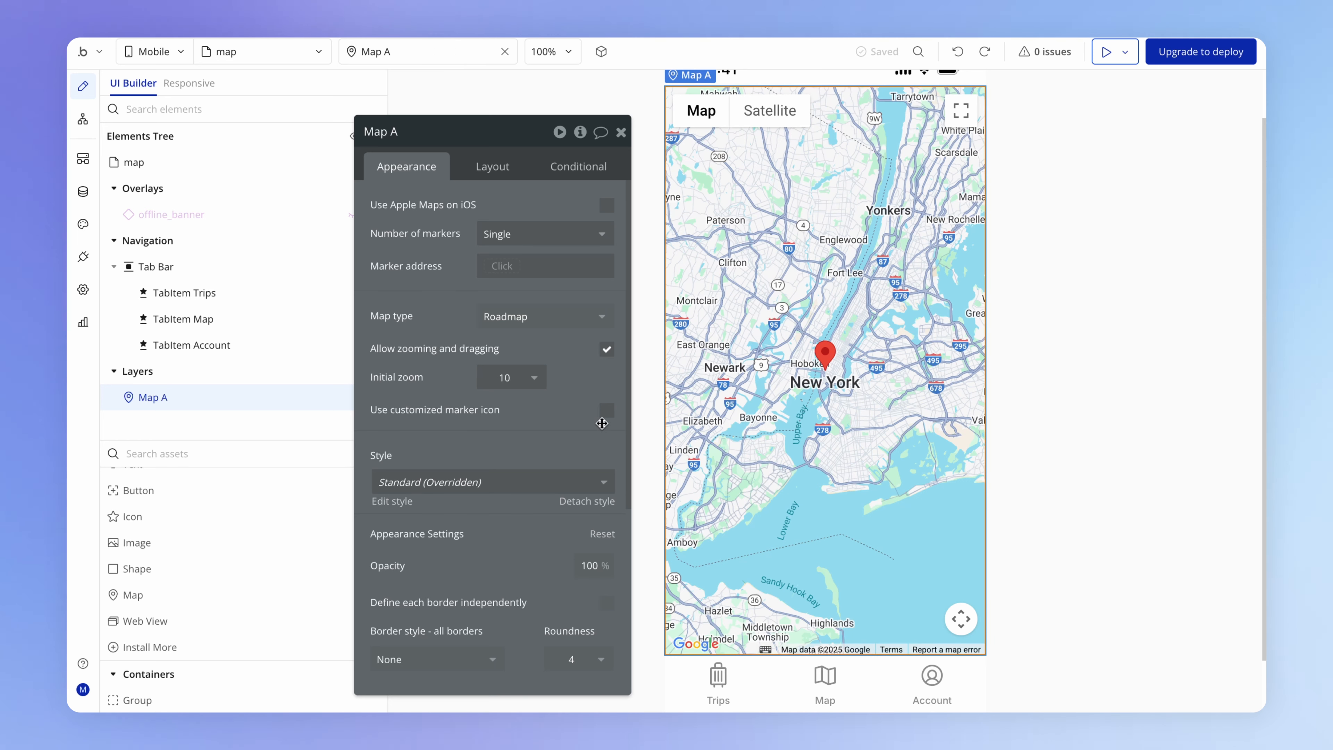
click(535, 373)
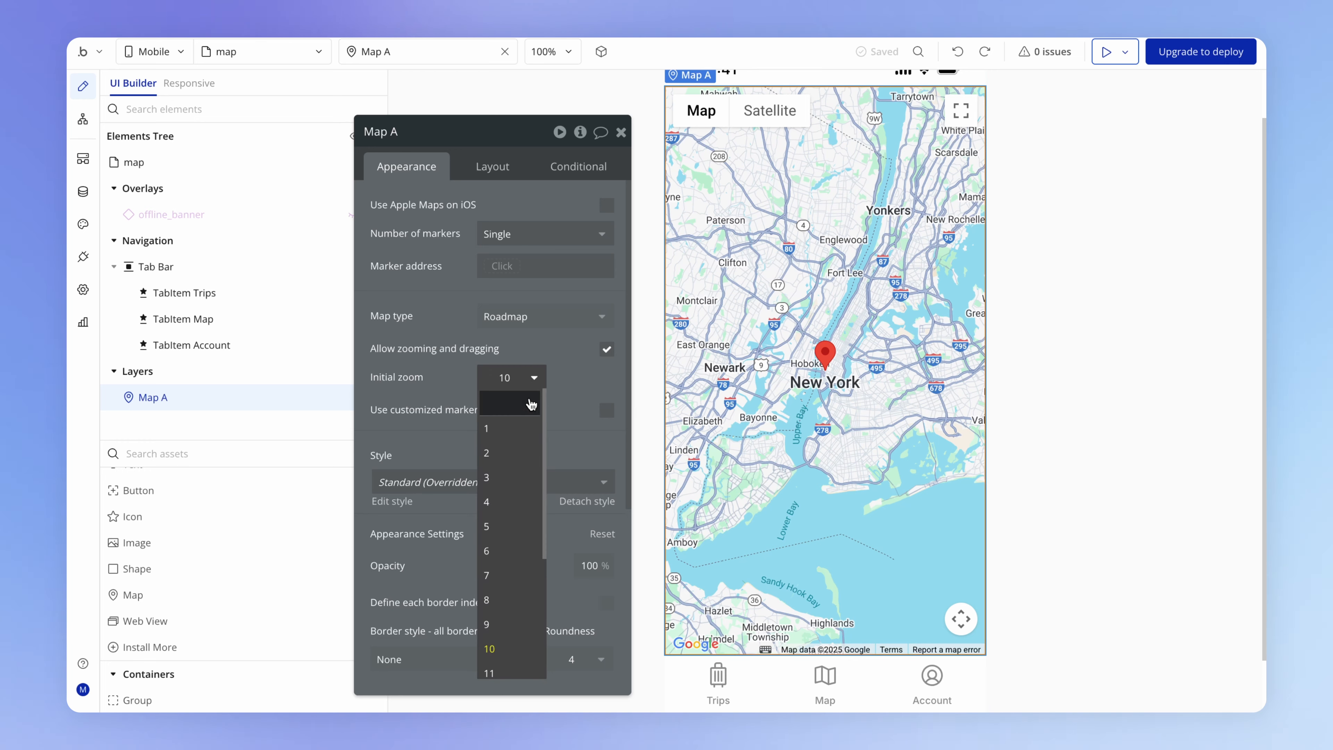
scroll(506, 625, down, 3)
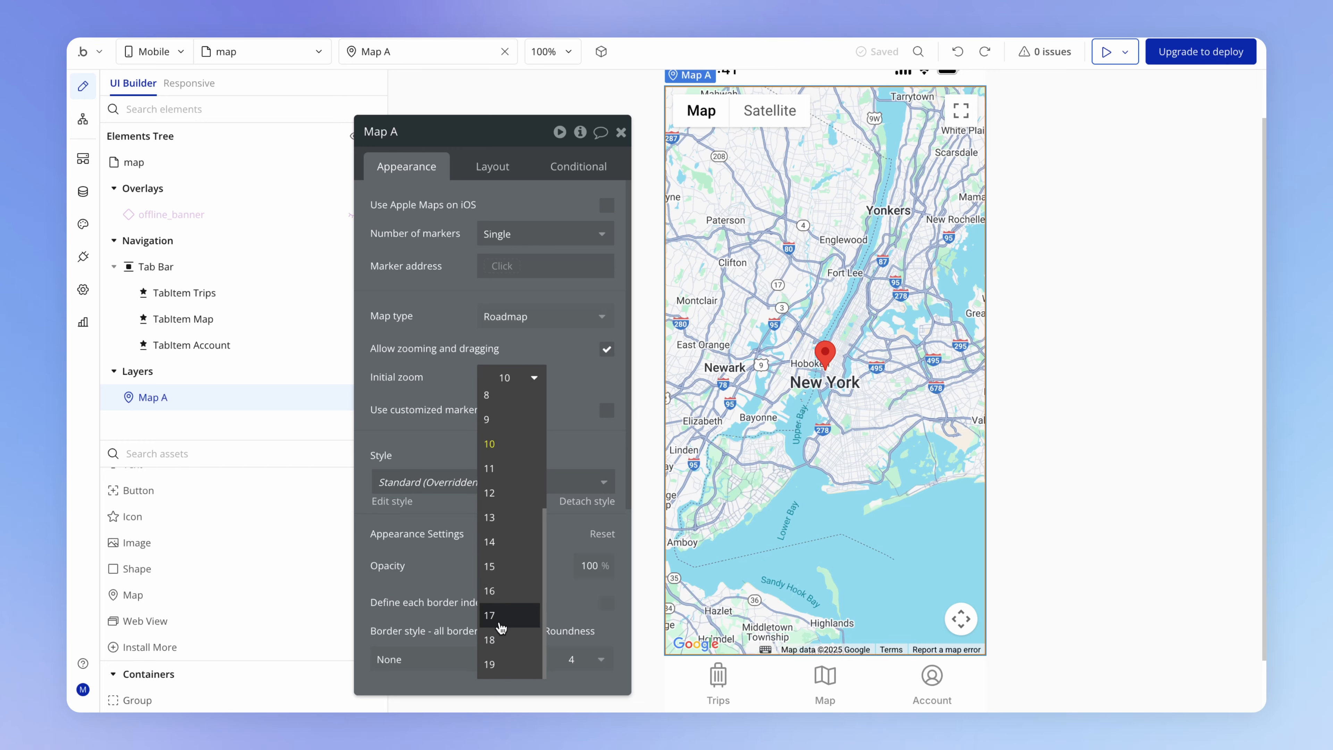
click(503, 614)
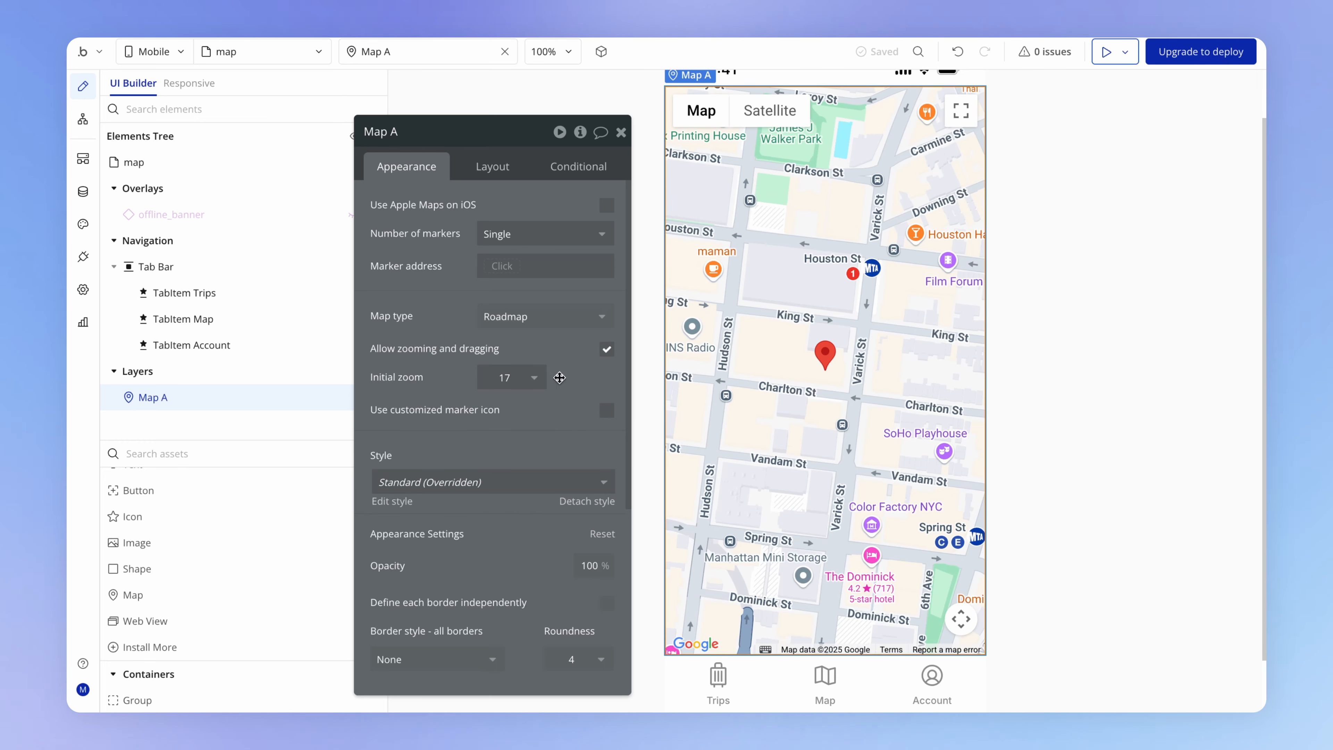
click(607, 349)
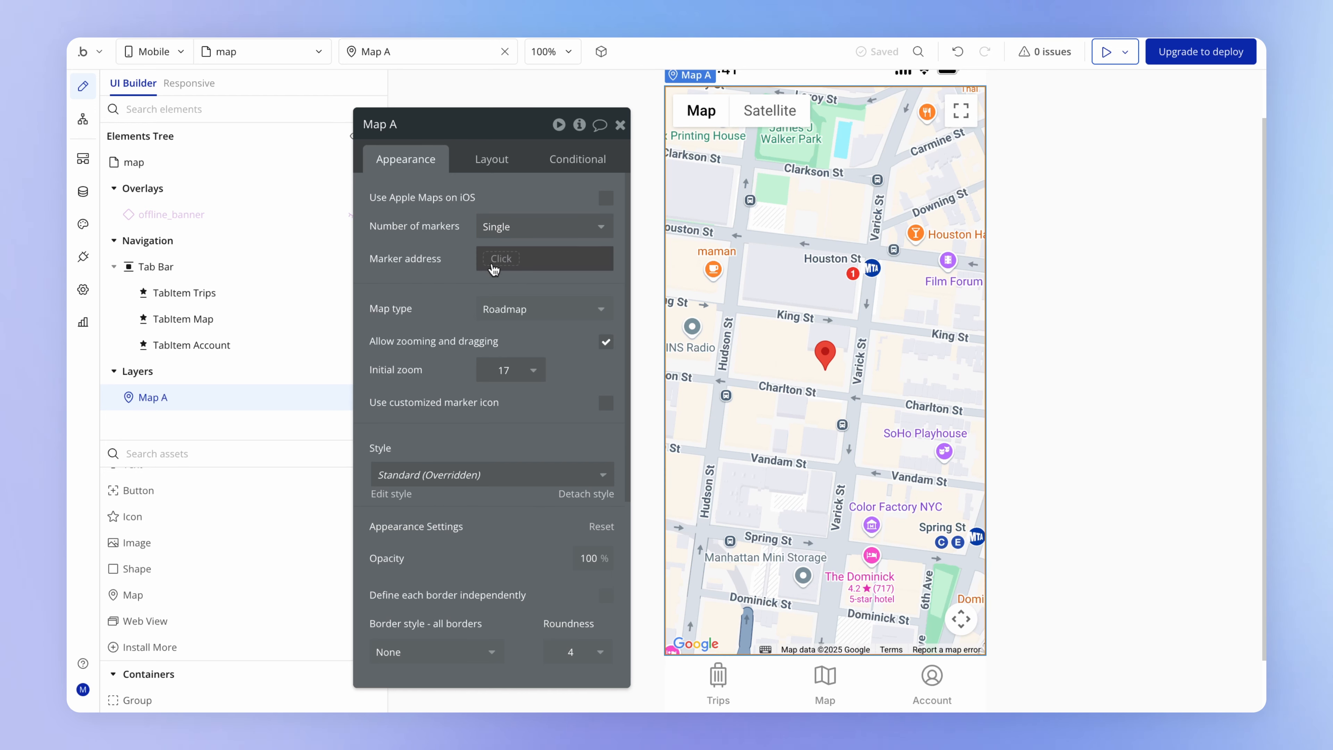
- Set Map A's marker address to a search for the Diary Entry data type
drag(533, 280, 556, 306)
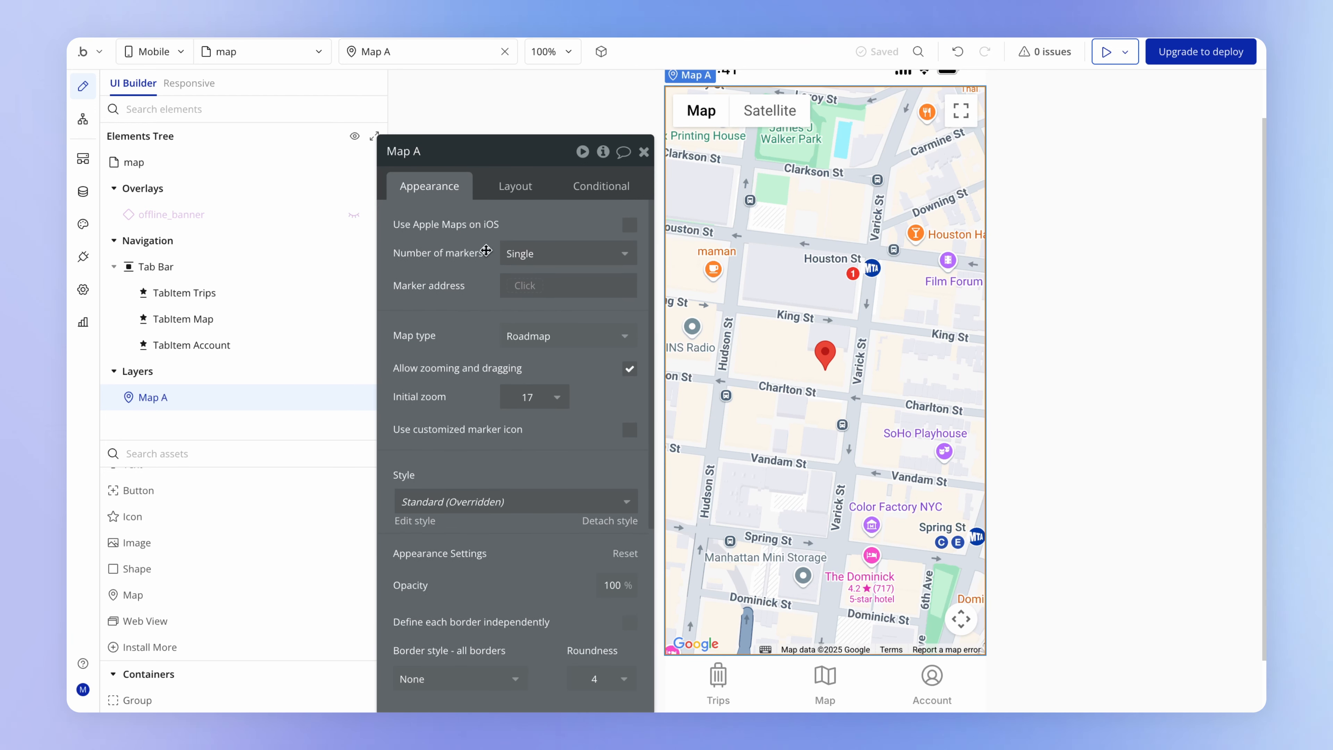
click(538, 280)
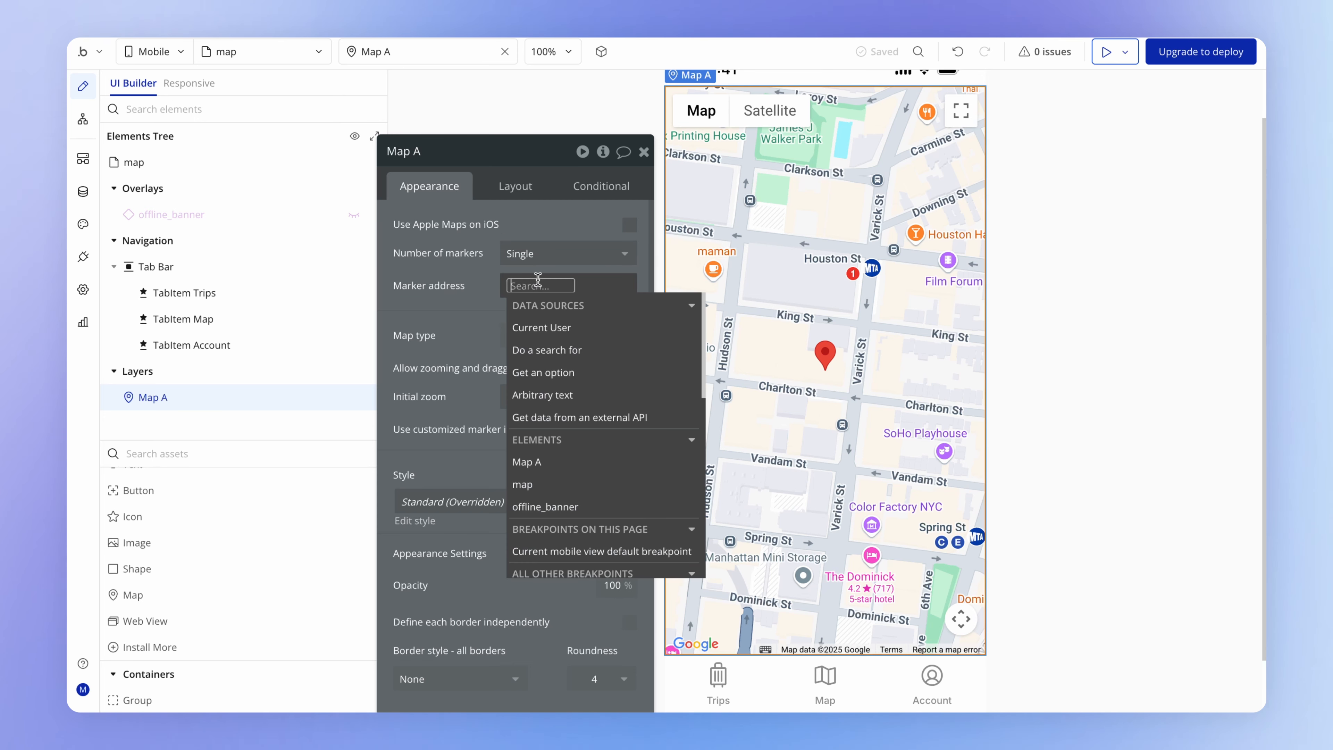
click(553, 350)
click(866, 192)
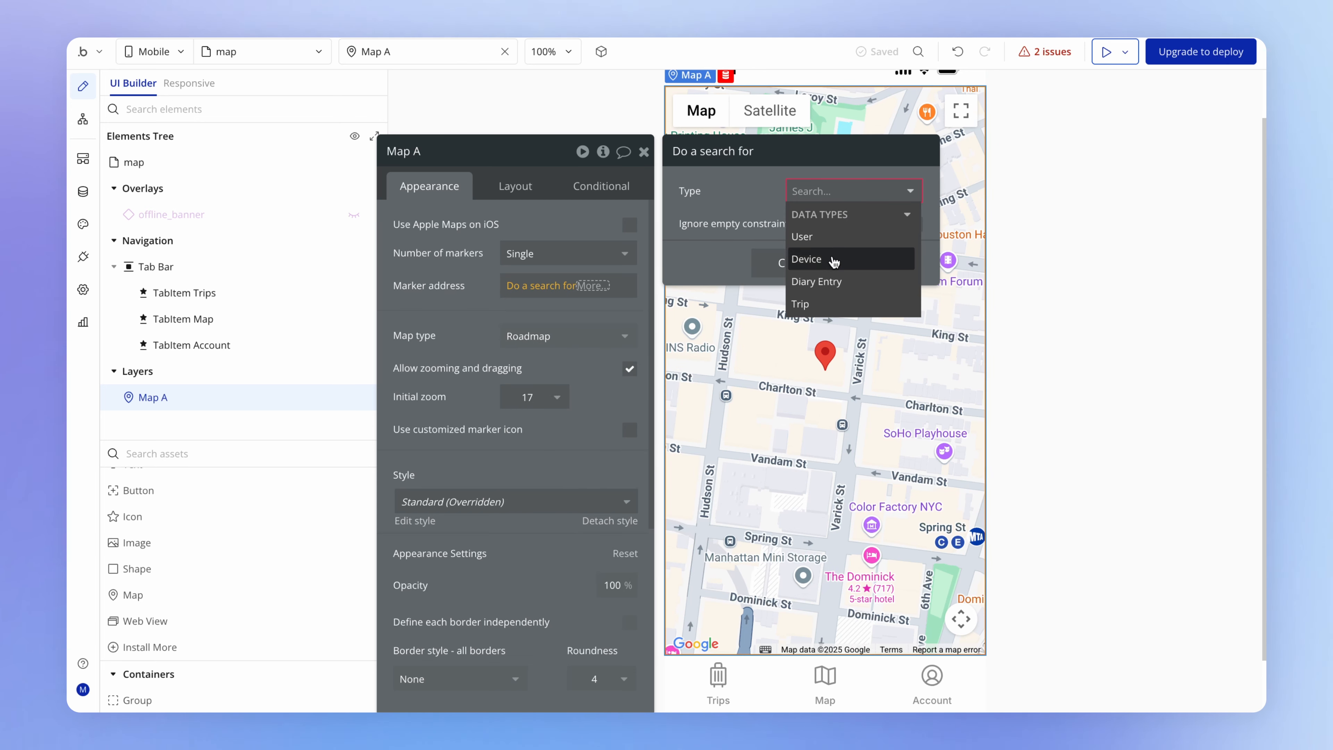
click(832, 281)
- Add a constraint to the Diary Entry search so that Created By equals Current User
click(756, 238)
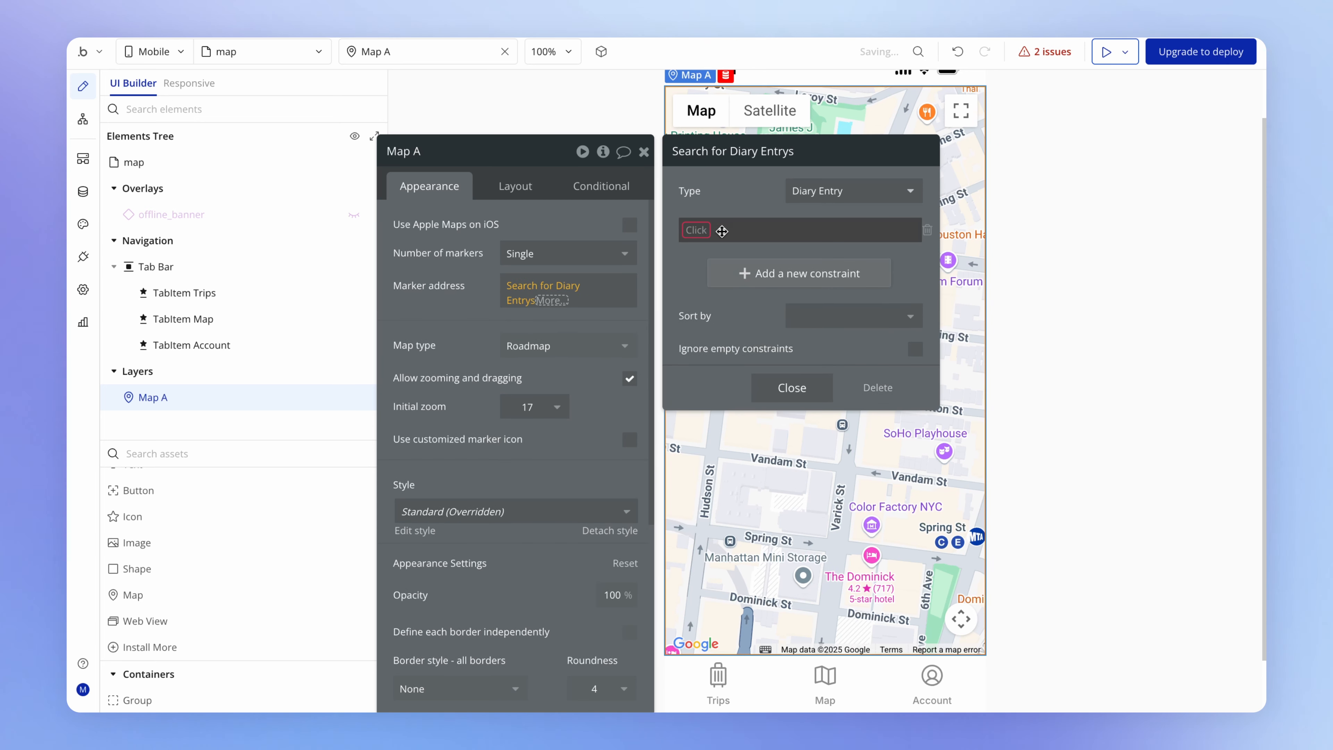
click(700, 229)
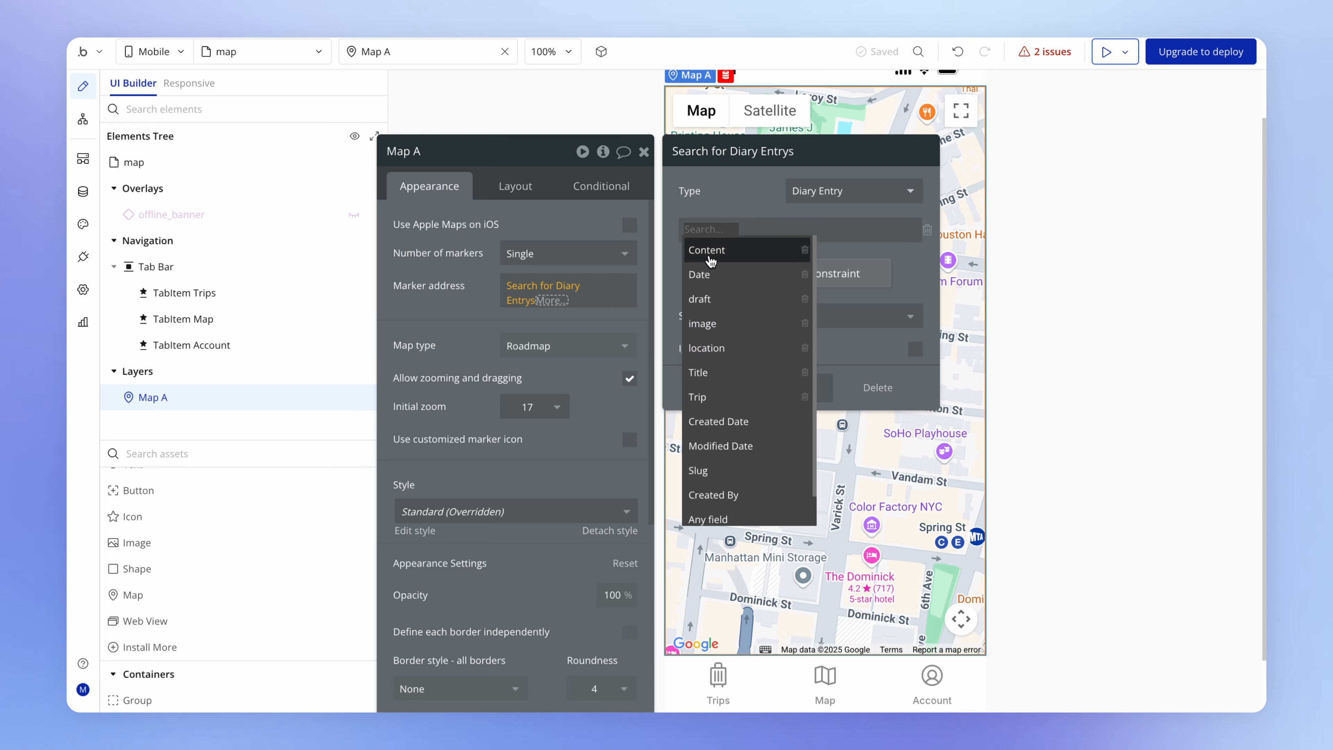
text(cr)
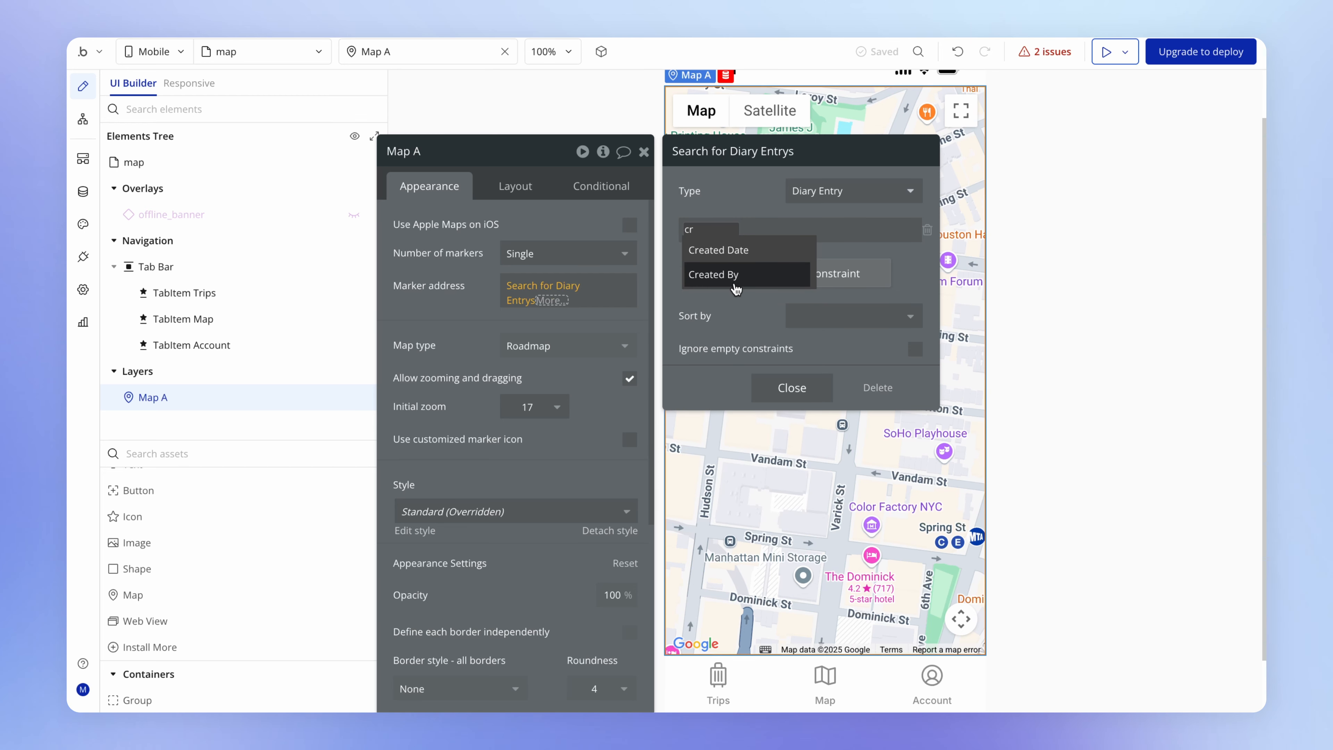
click(740, 276)
click(747, 250)
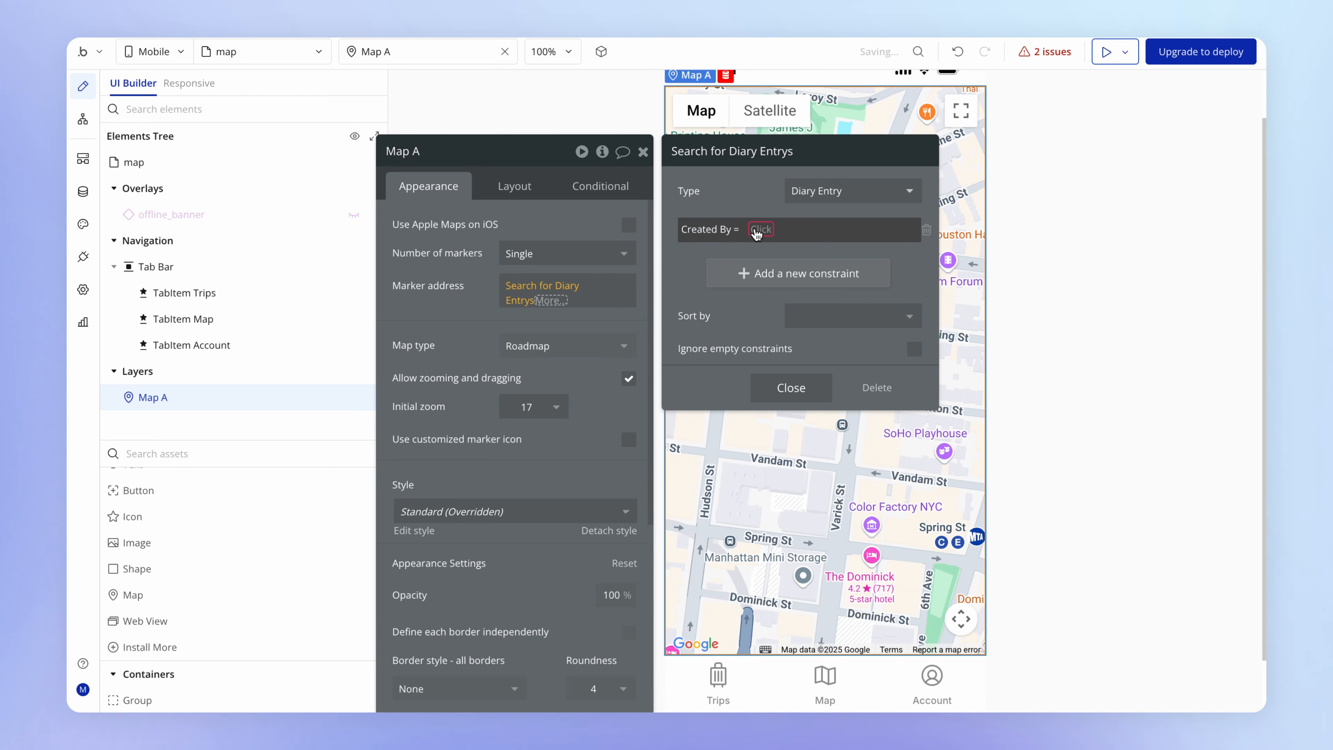
click(776, 269)
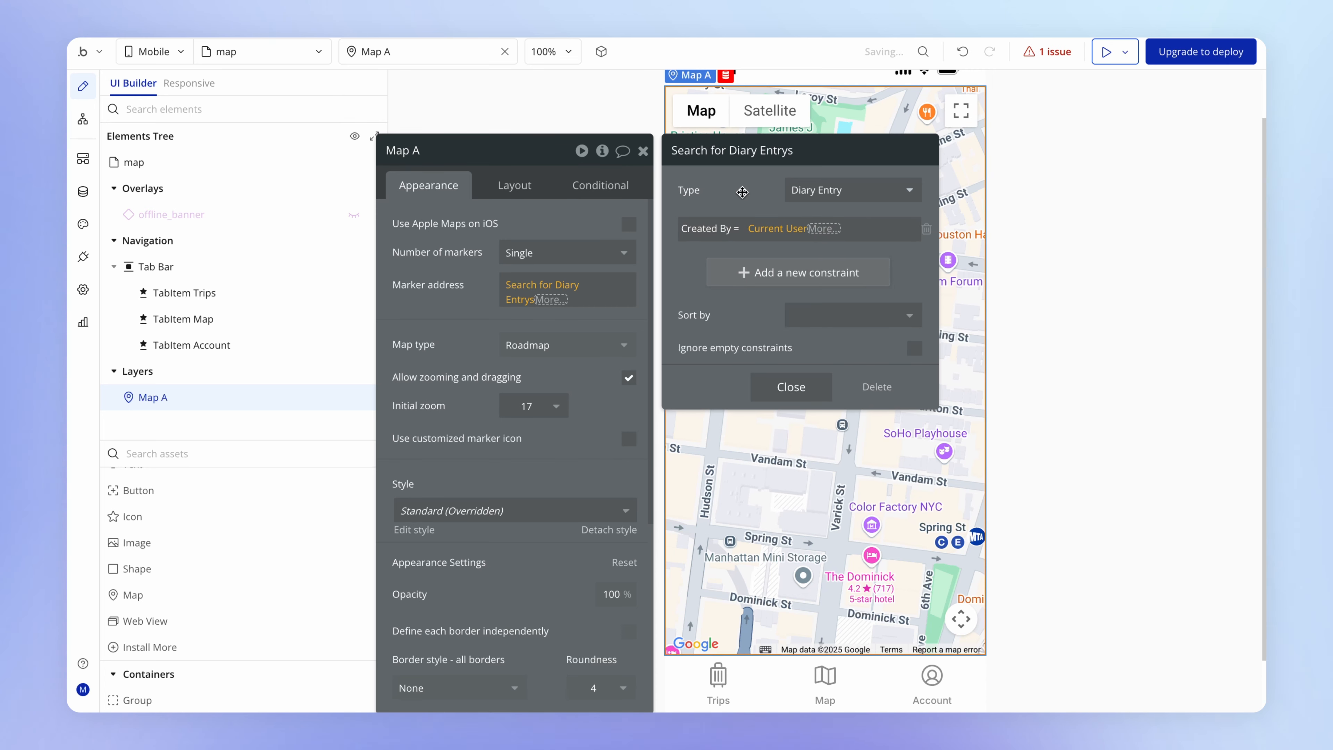
- Add a second constraint to the search requiring that location isn't empty, and close the search settings
click(736, 272)
click(714, 266)
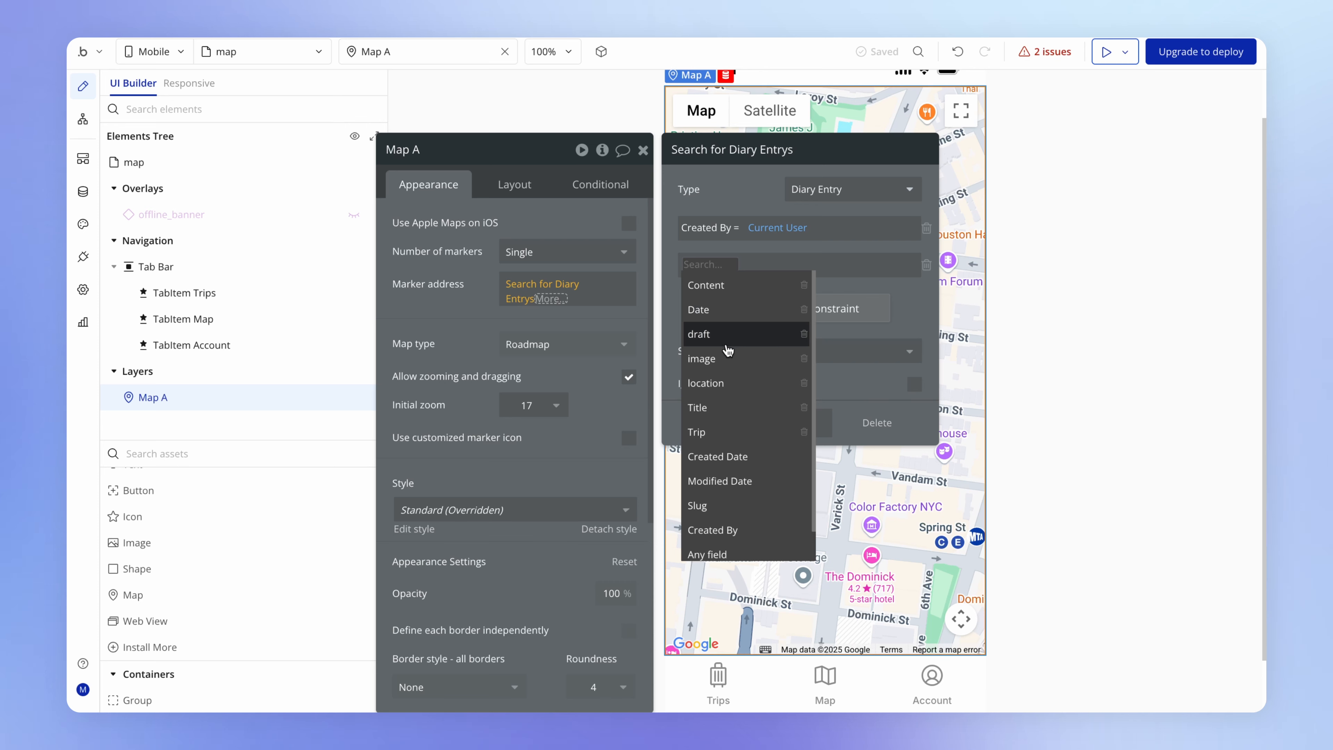
click(737, 382)
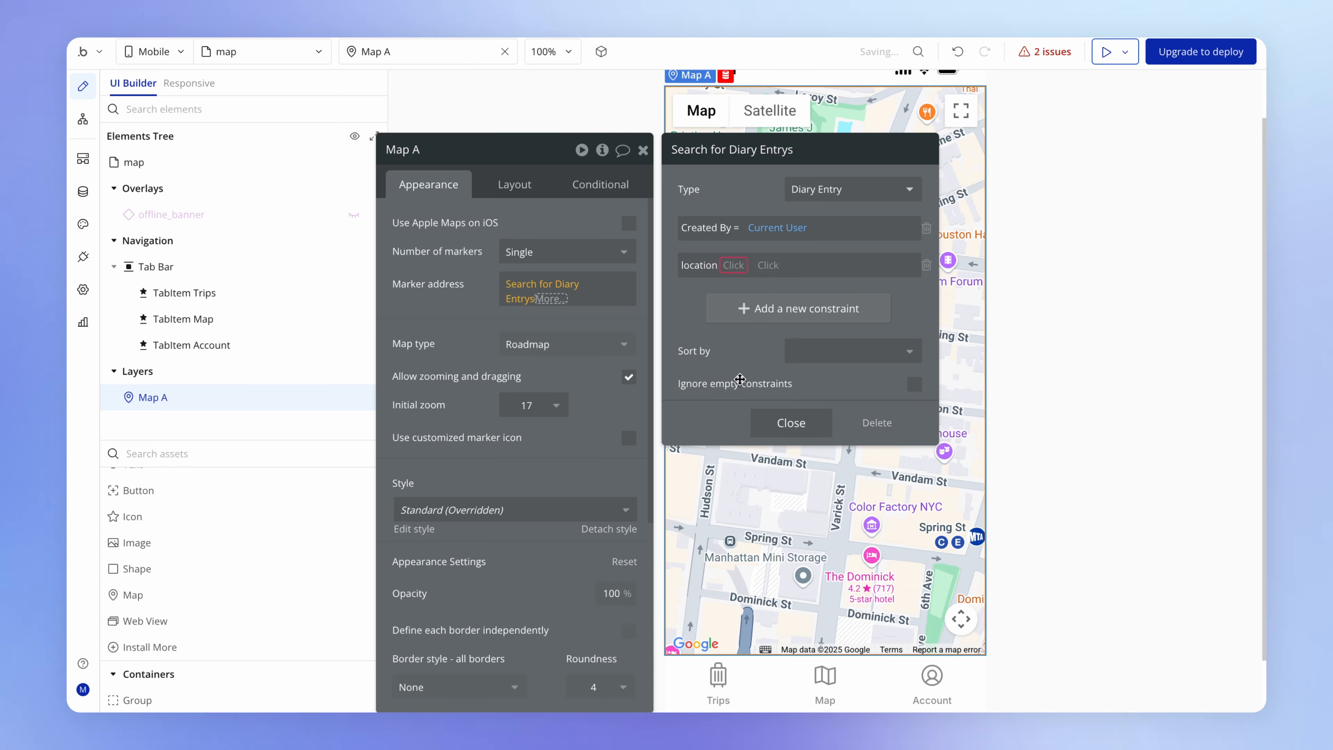
click(735, 265)
click(750, 336)
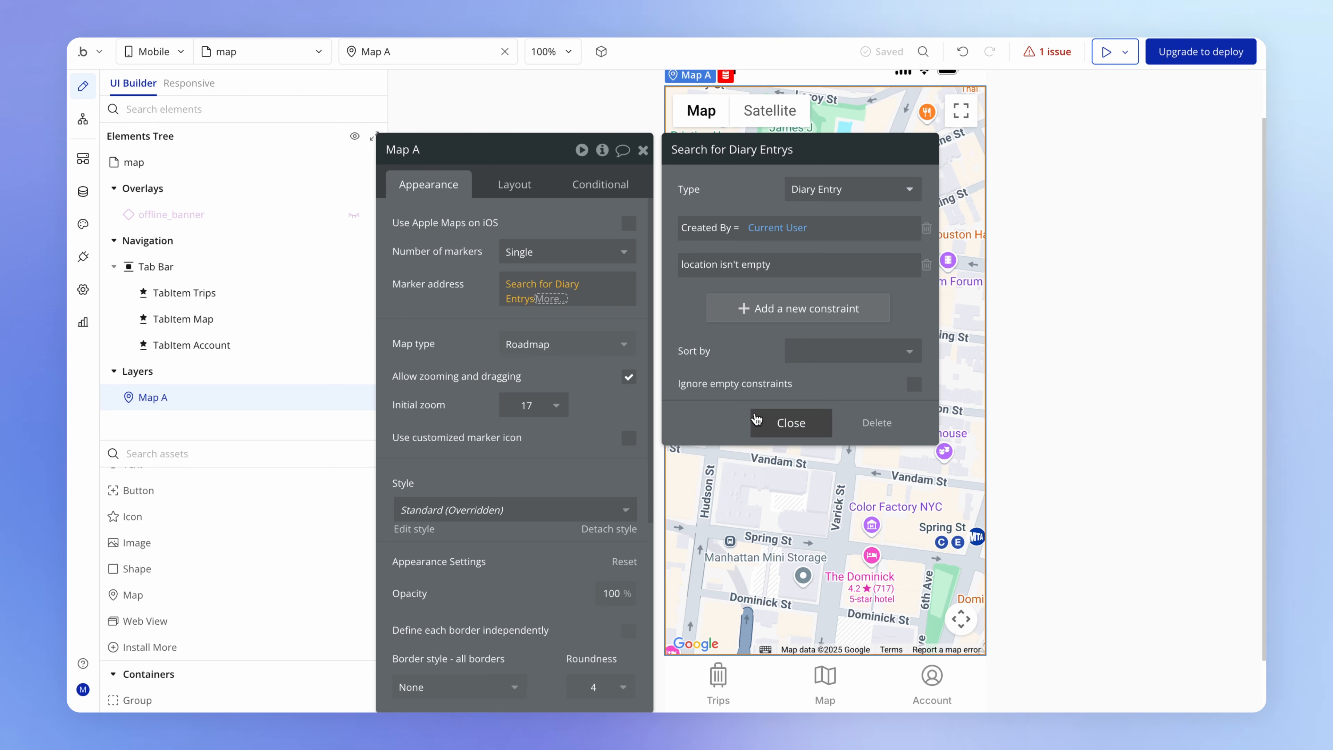
click(772, 427)
- Extend the marker address expression to use the search's first item's location
click(601, 428)
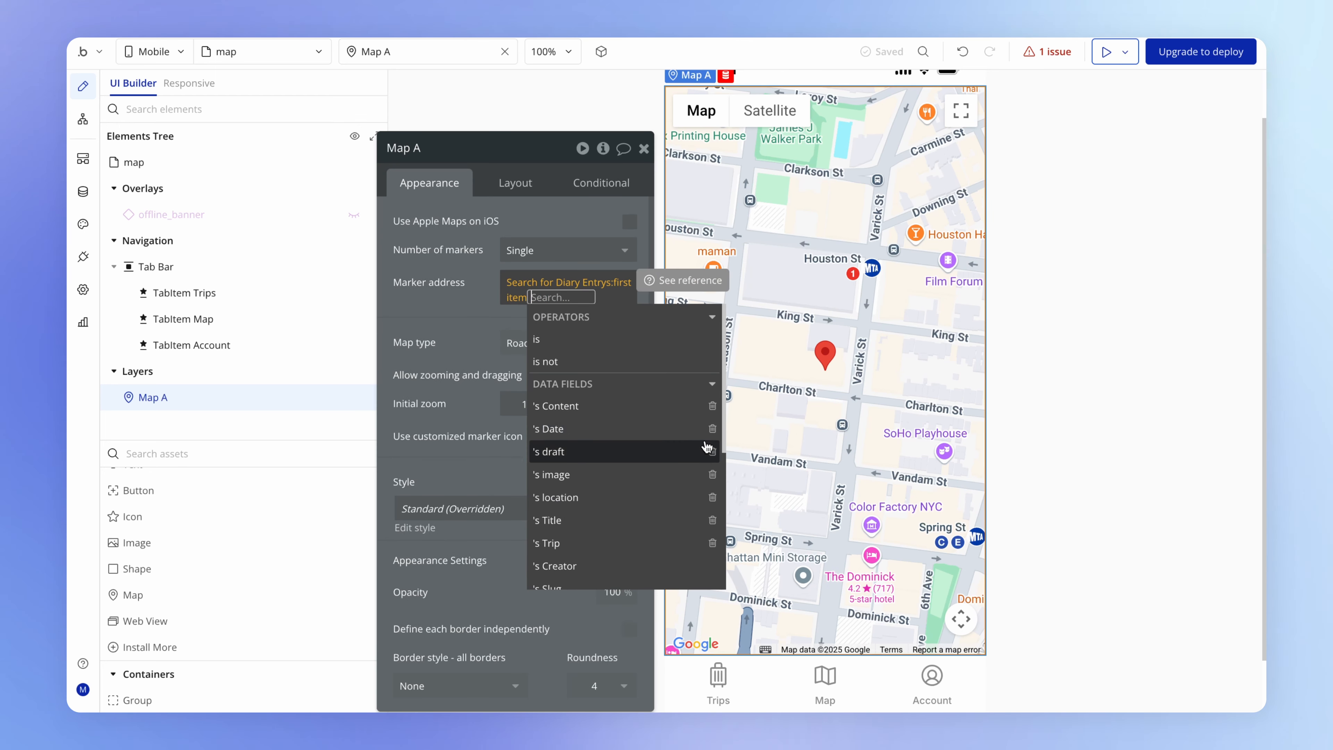
scroll(613, 469, down, 1)
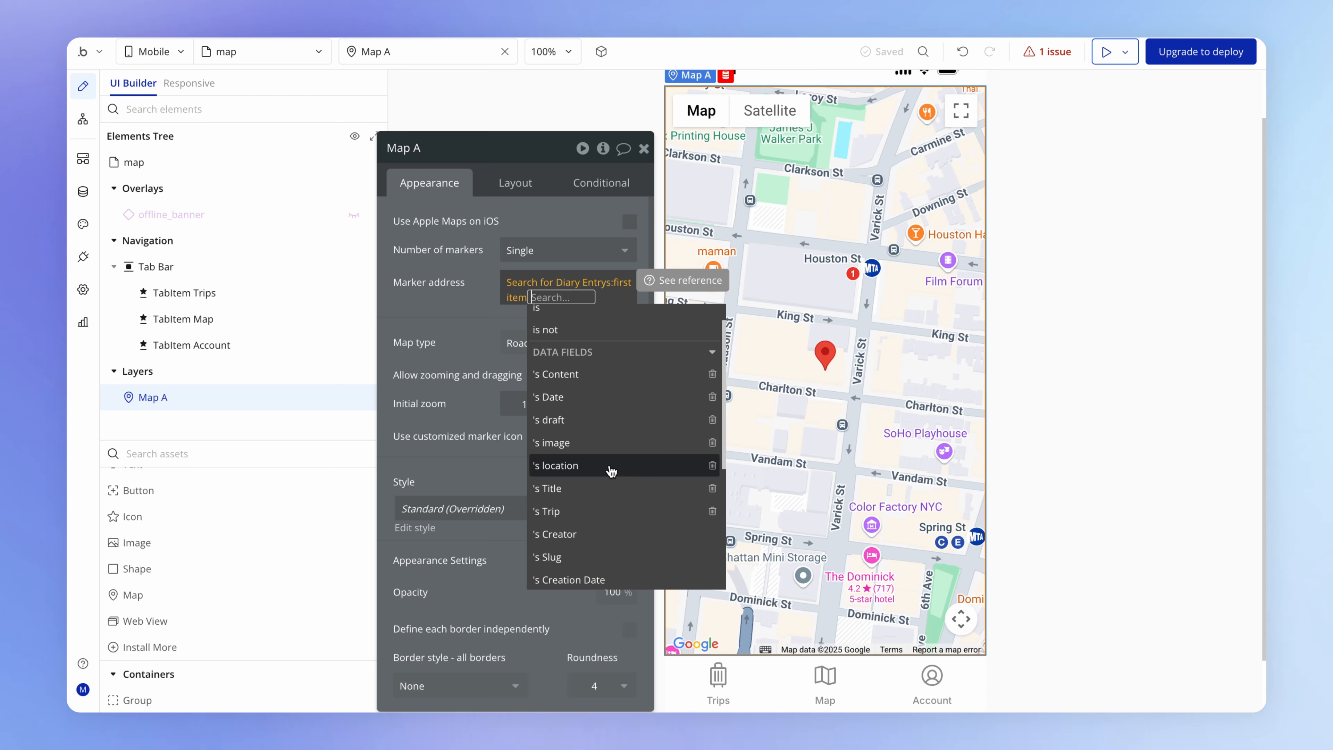
click(610, 467)
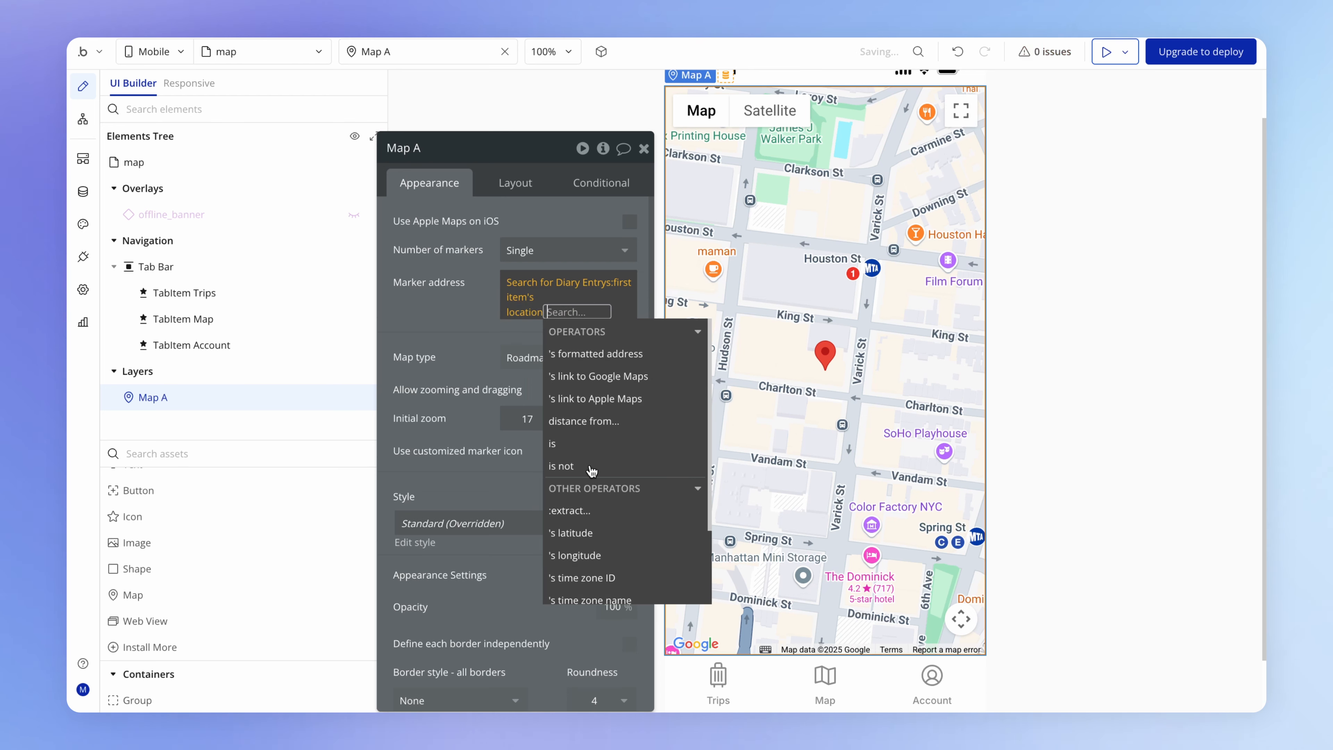
click(479, 327)
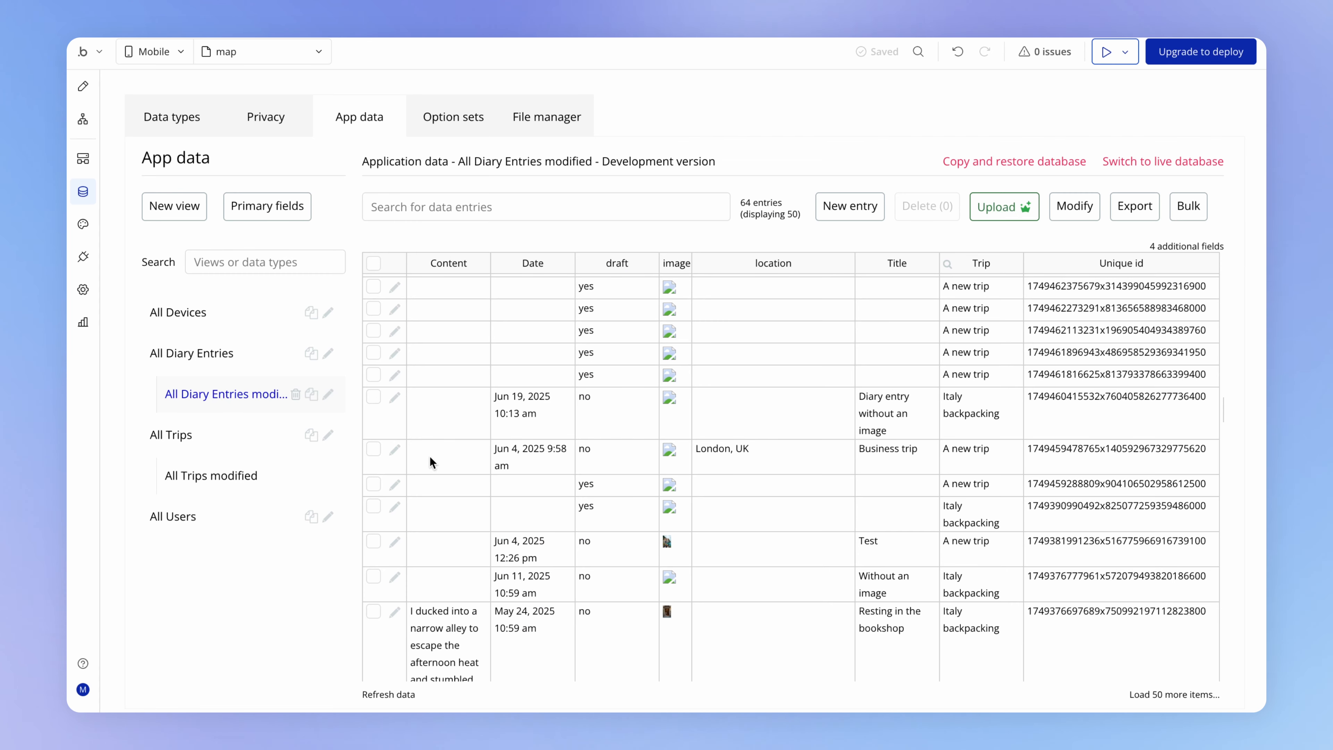
- Change the Business trip diary entry's location to Manchester, UK and save the entry
drag(430, 456, 974, 462)
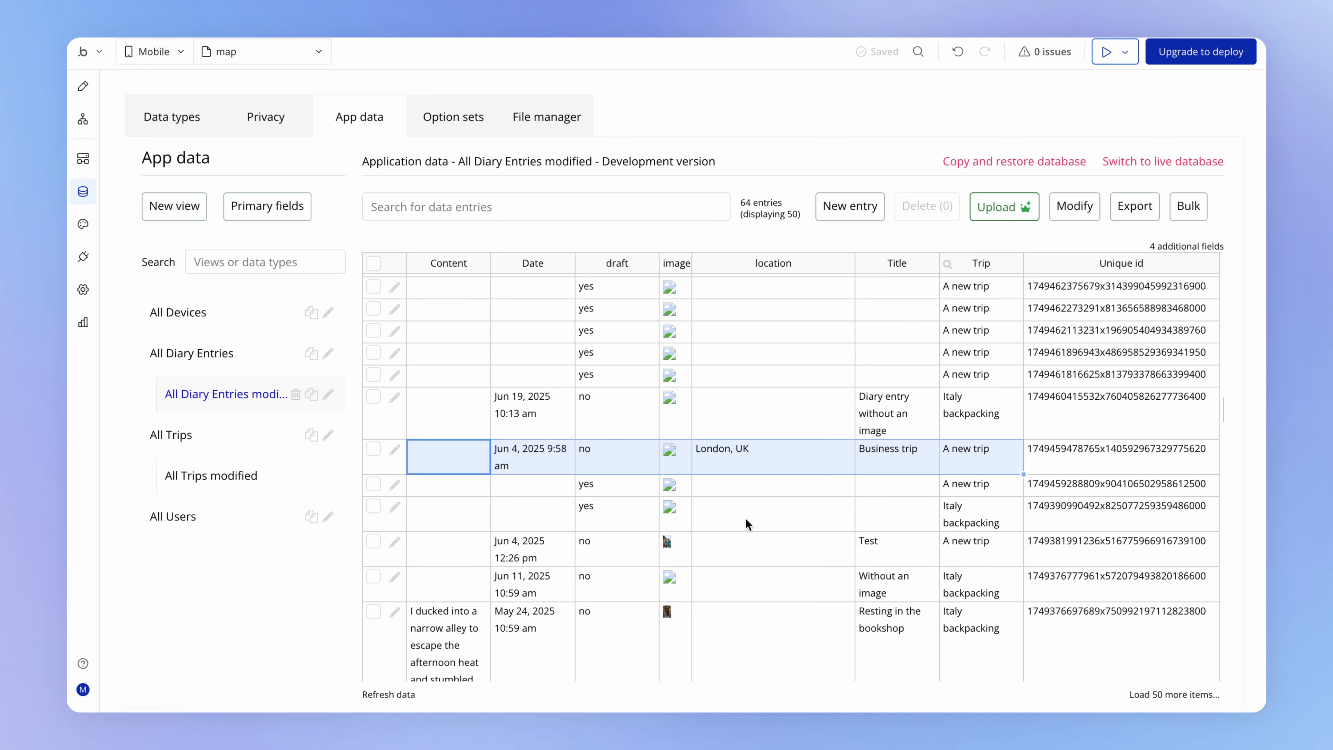
click(767, 448)
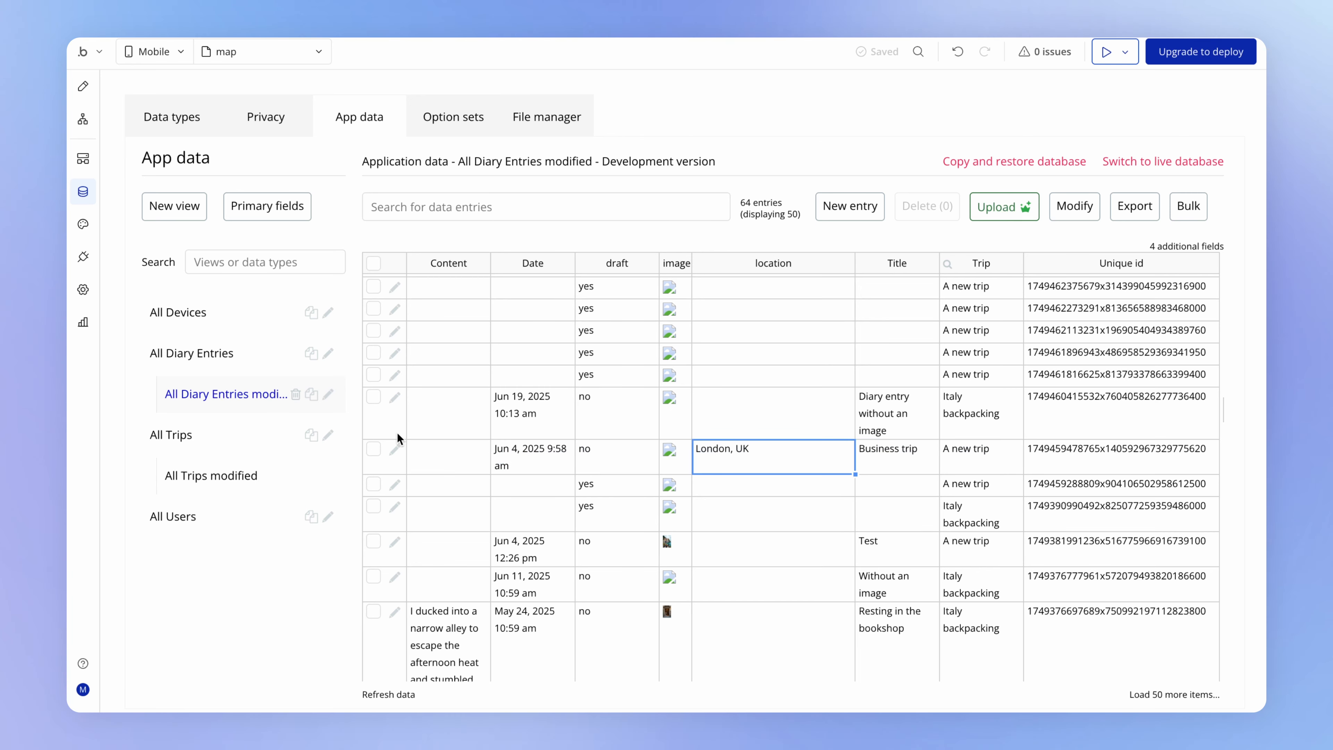
click(394, 450)
drag(702, 197, 530, 191)
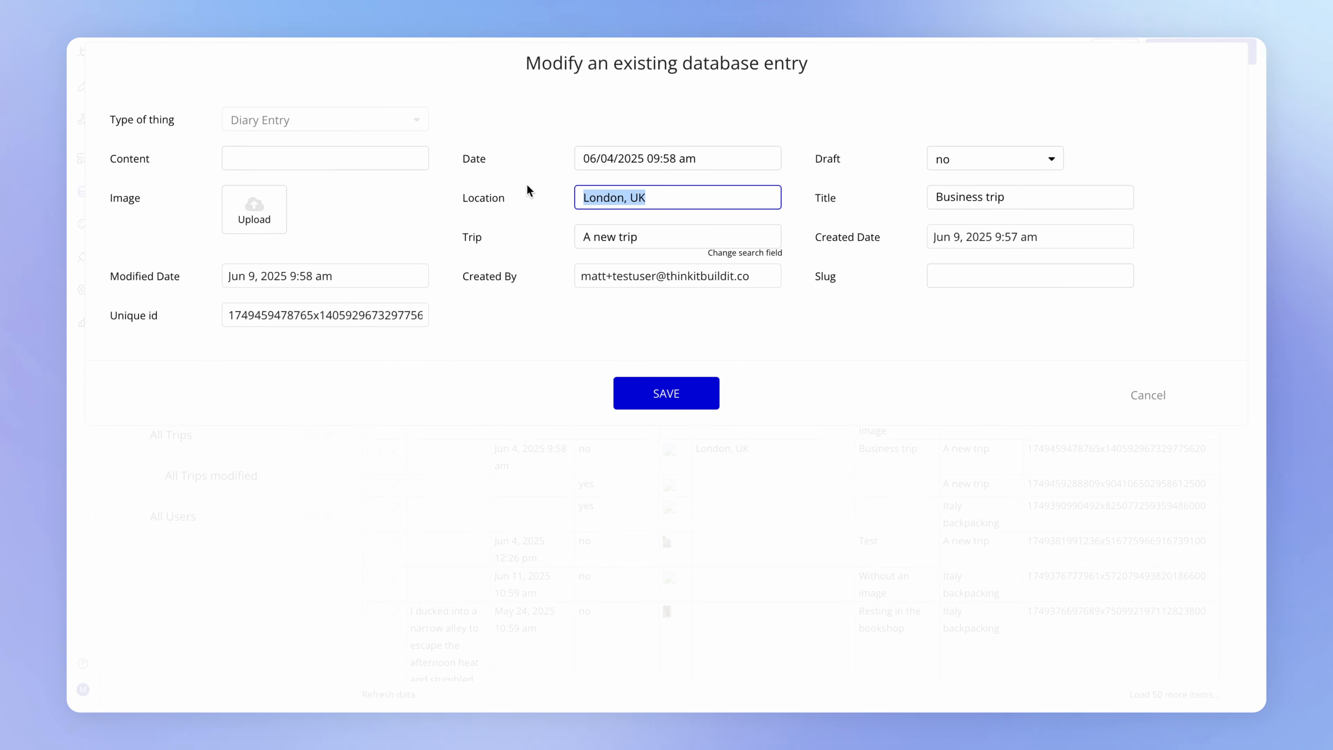
text(manchester, uk)
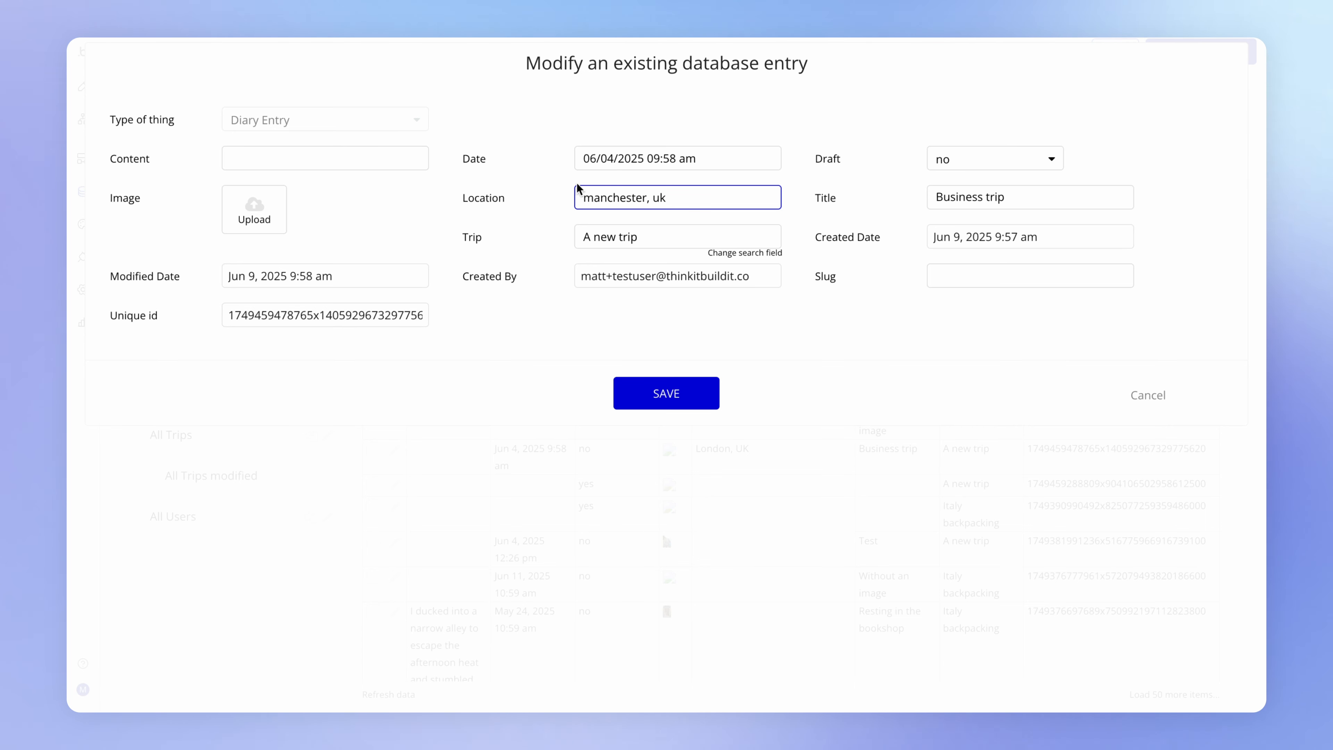
click(544, 231)
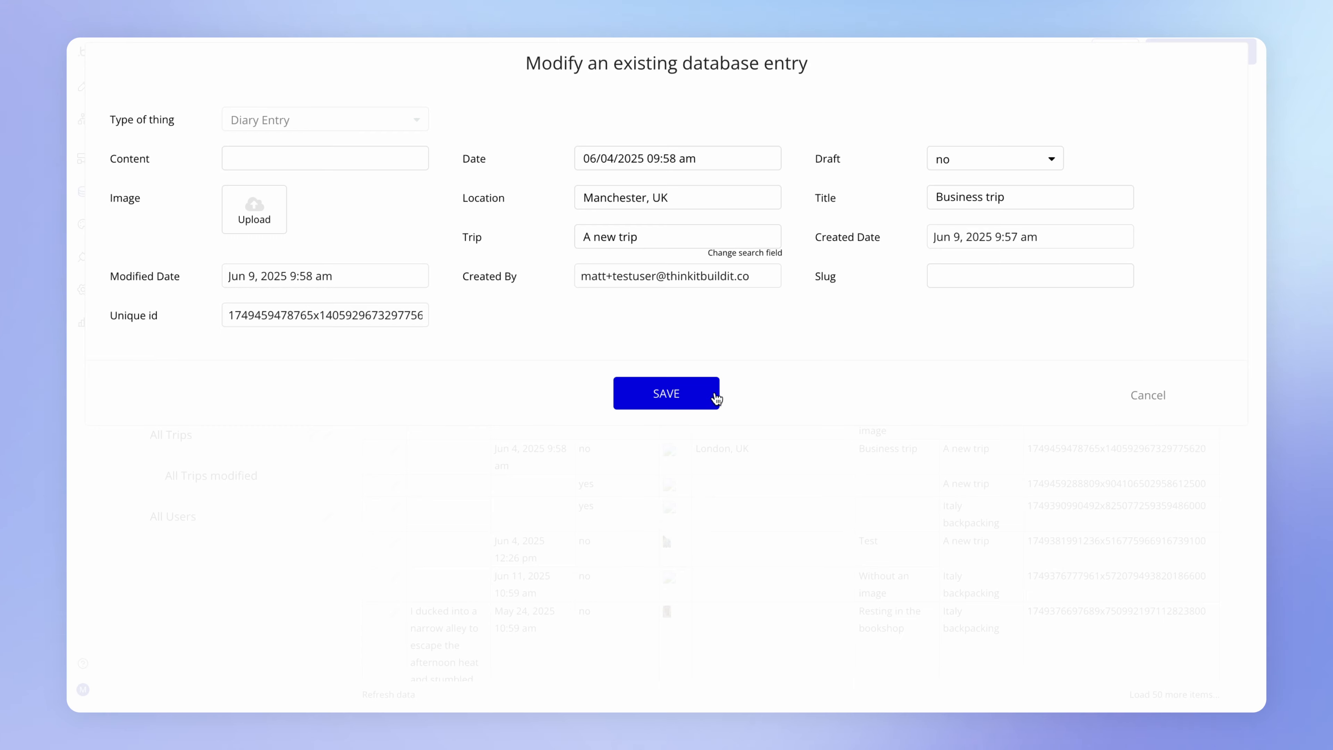
click(715, 397)
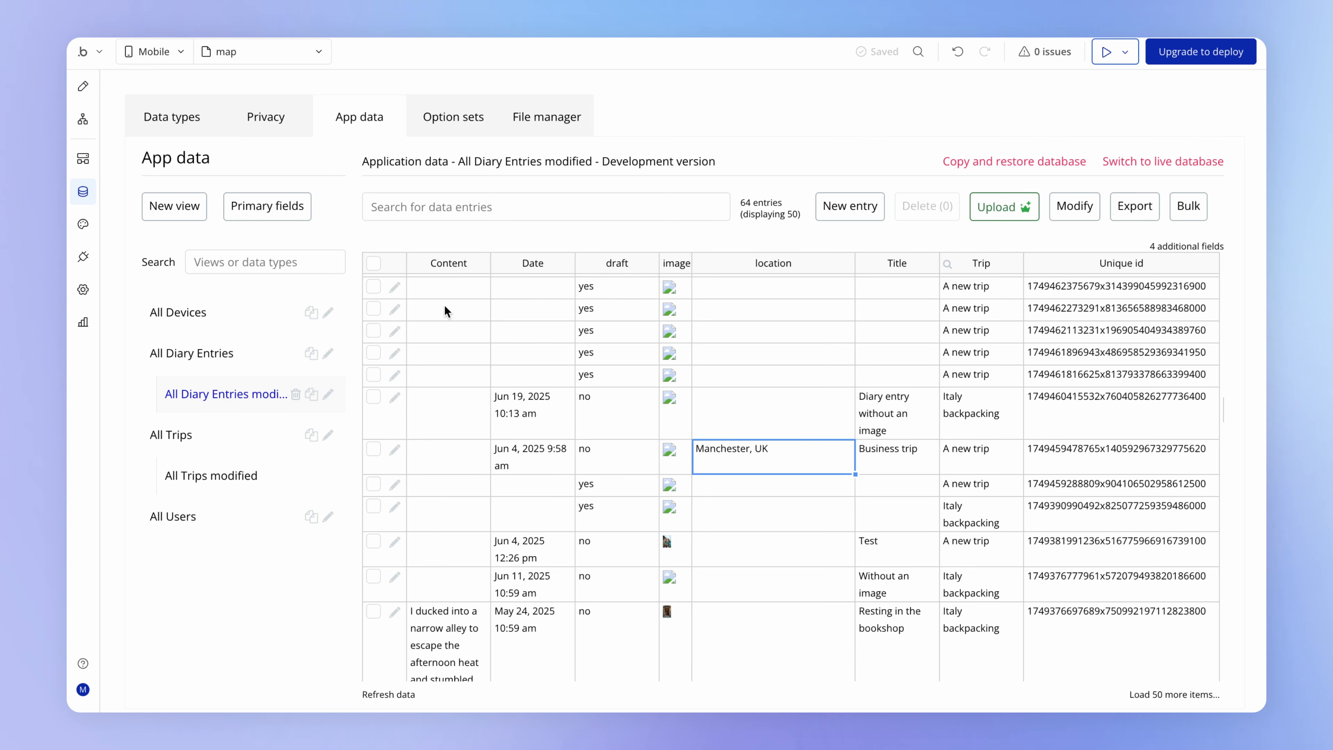
- Review the Google Geocode API key setting in the app's general settings and the Business trip entry's location in the app data
click(86, 293)
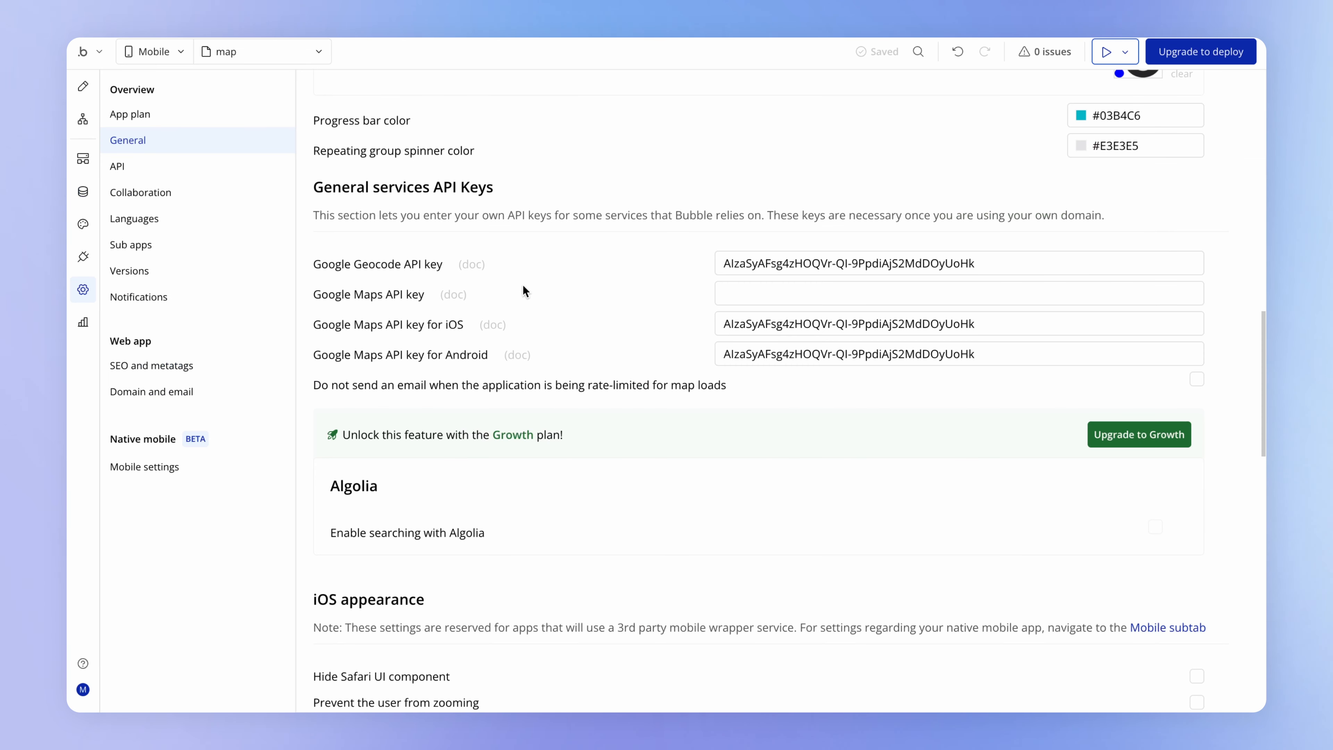
drag(1052, 259, 670, 262)
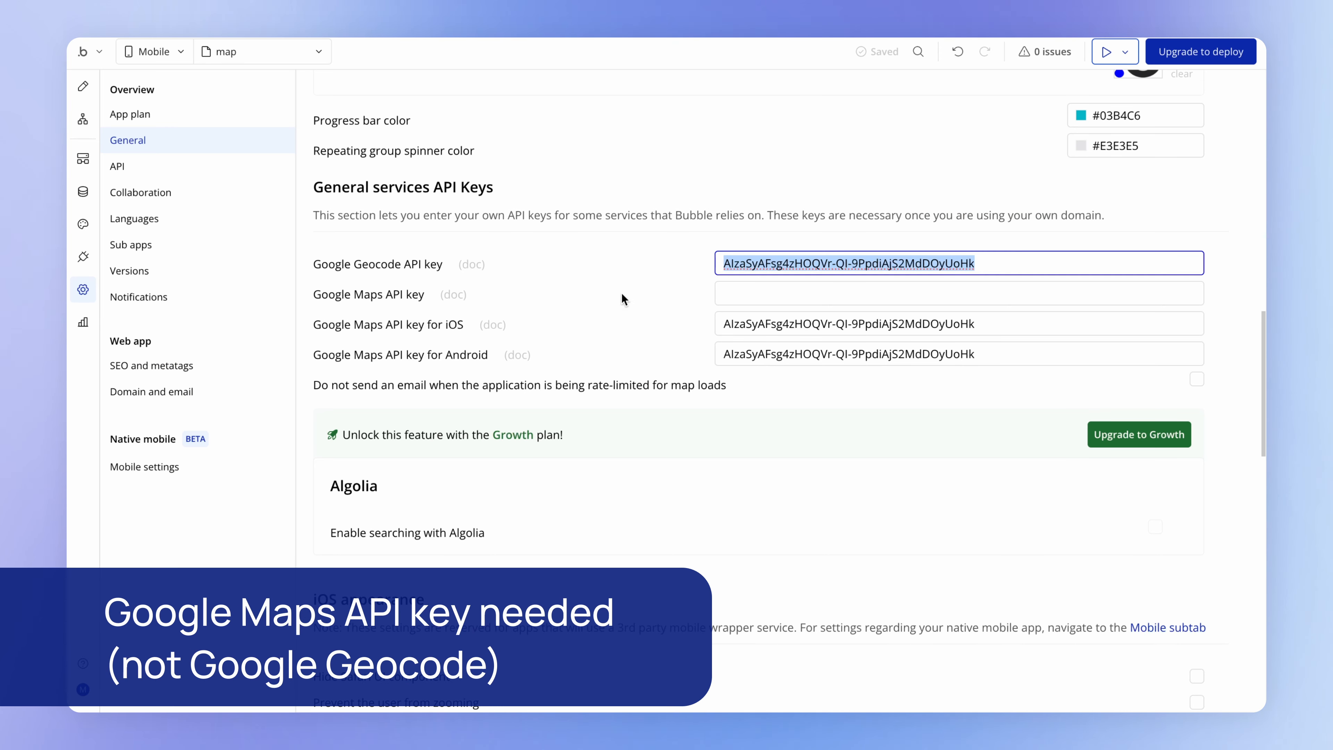
click(83, 191)
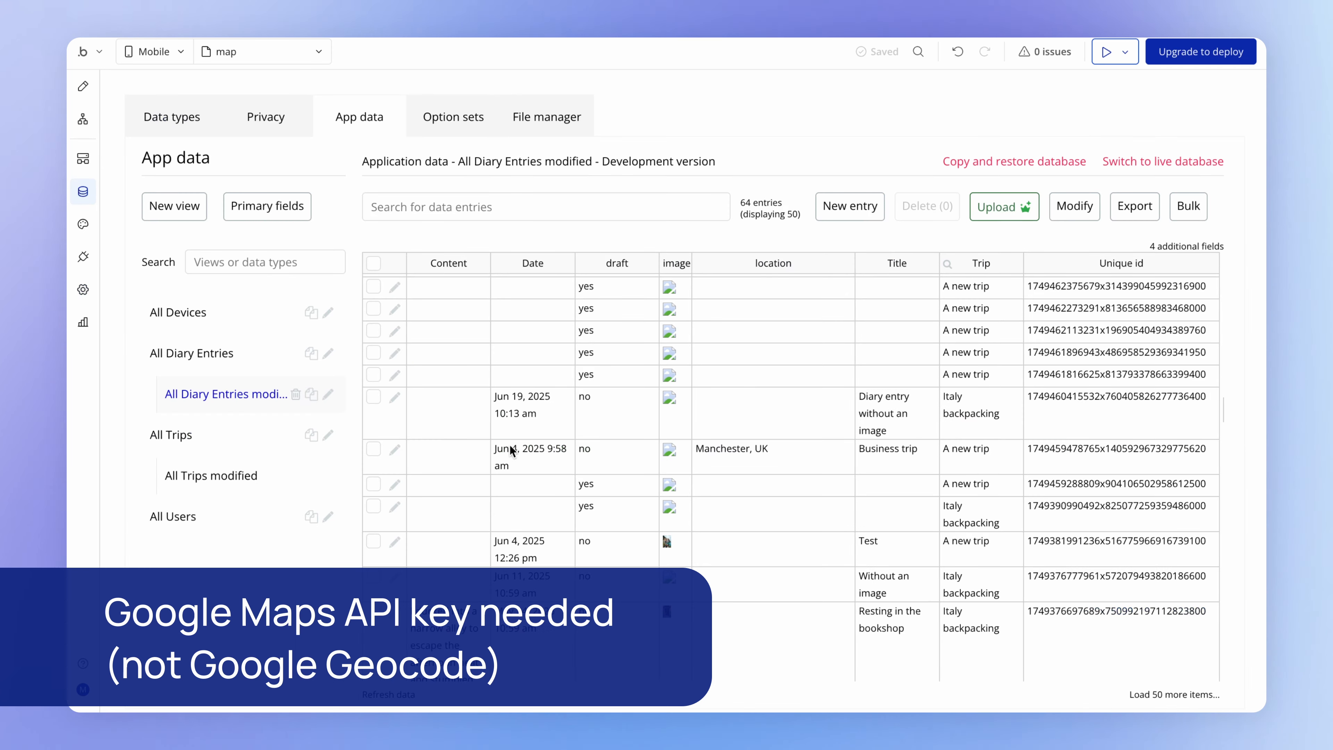
click(790, 455)
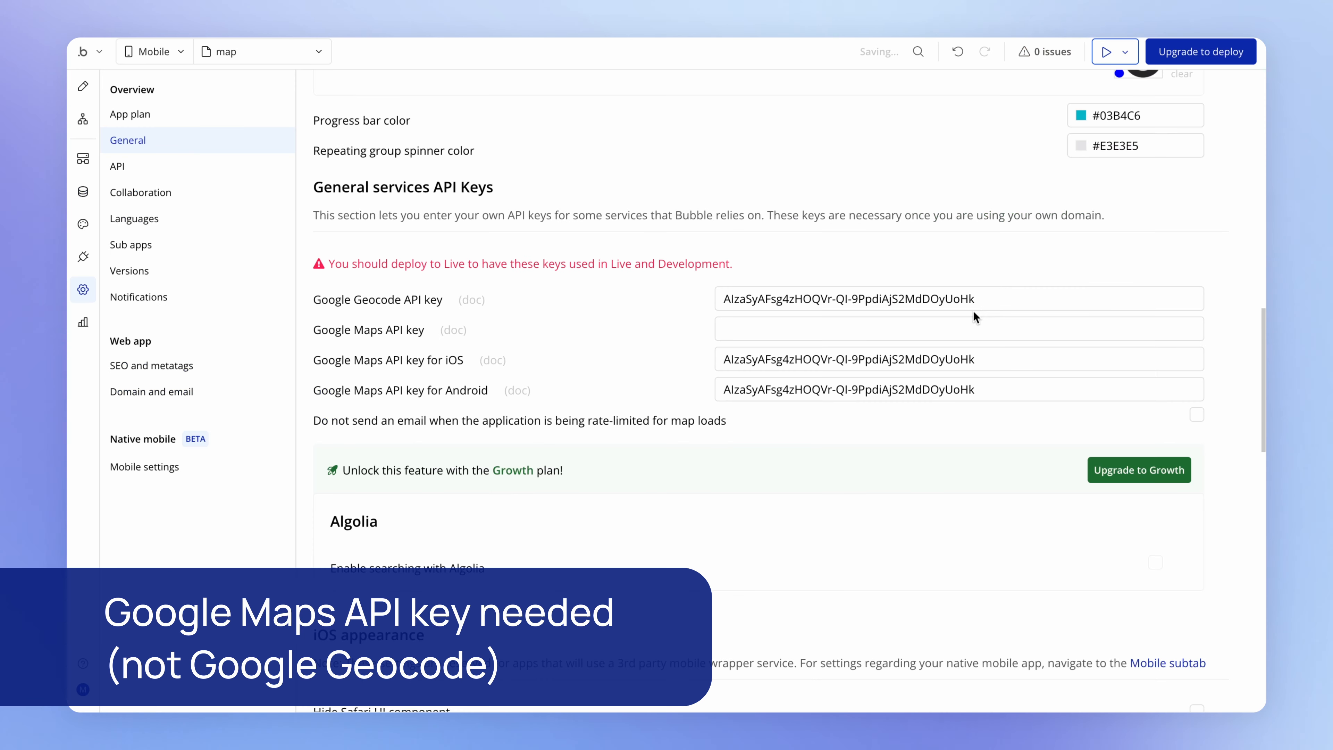
- Clear the Google Geocode API key field in the general settings and paste the API key back in
drag(972, 307, 675, 302)
key(ctrl+c)
key(BackSpace)
click(633, 321)
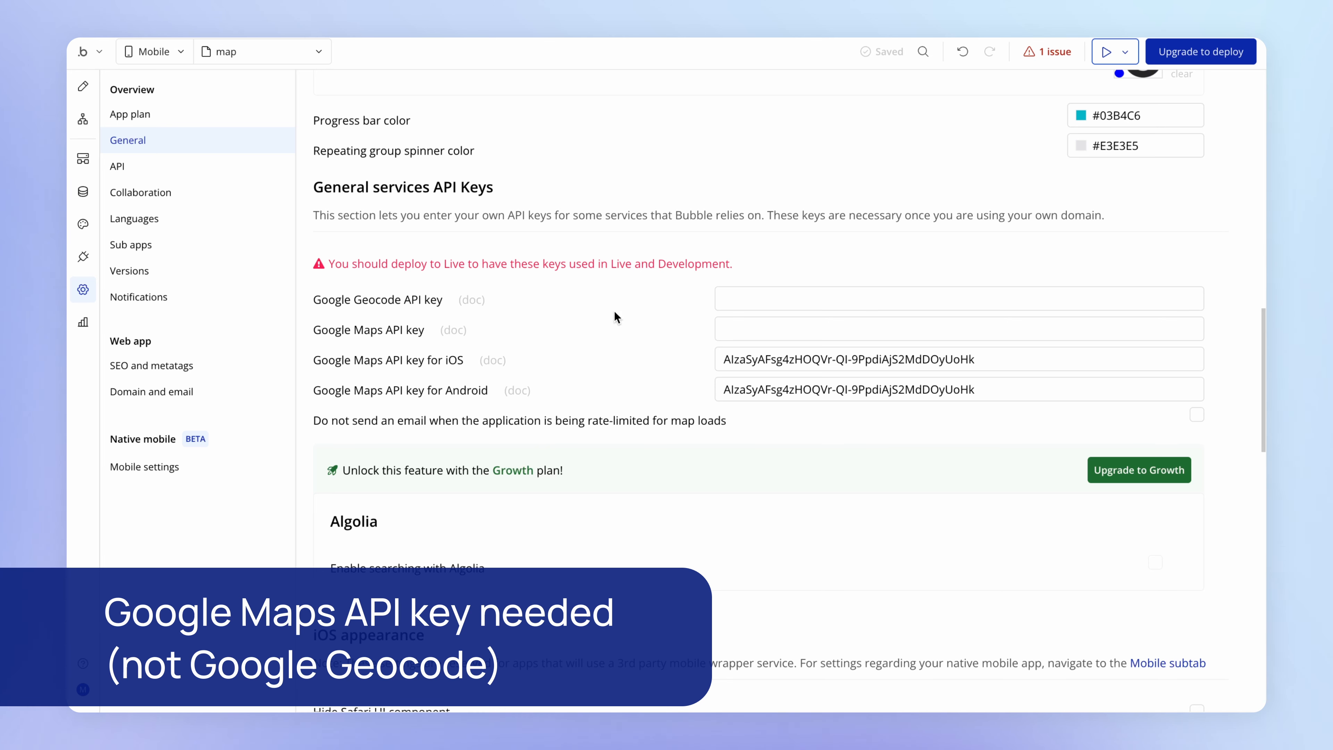
click(860, 298)
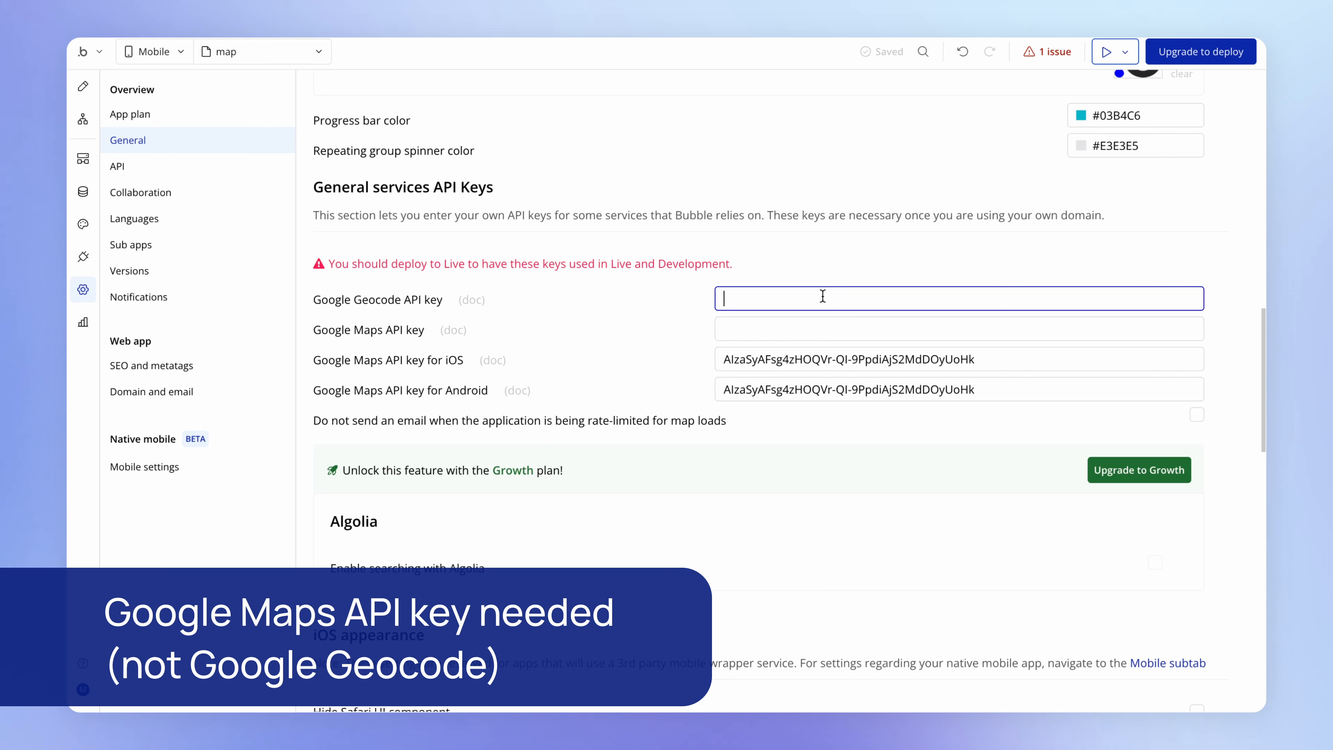
key(ctrl+v)
click(581, 308)
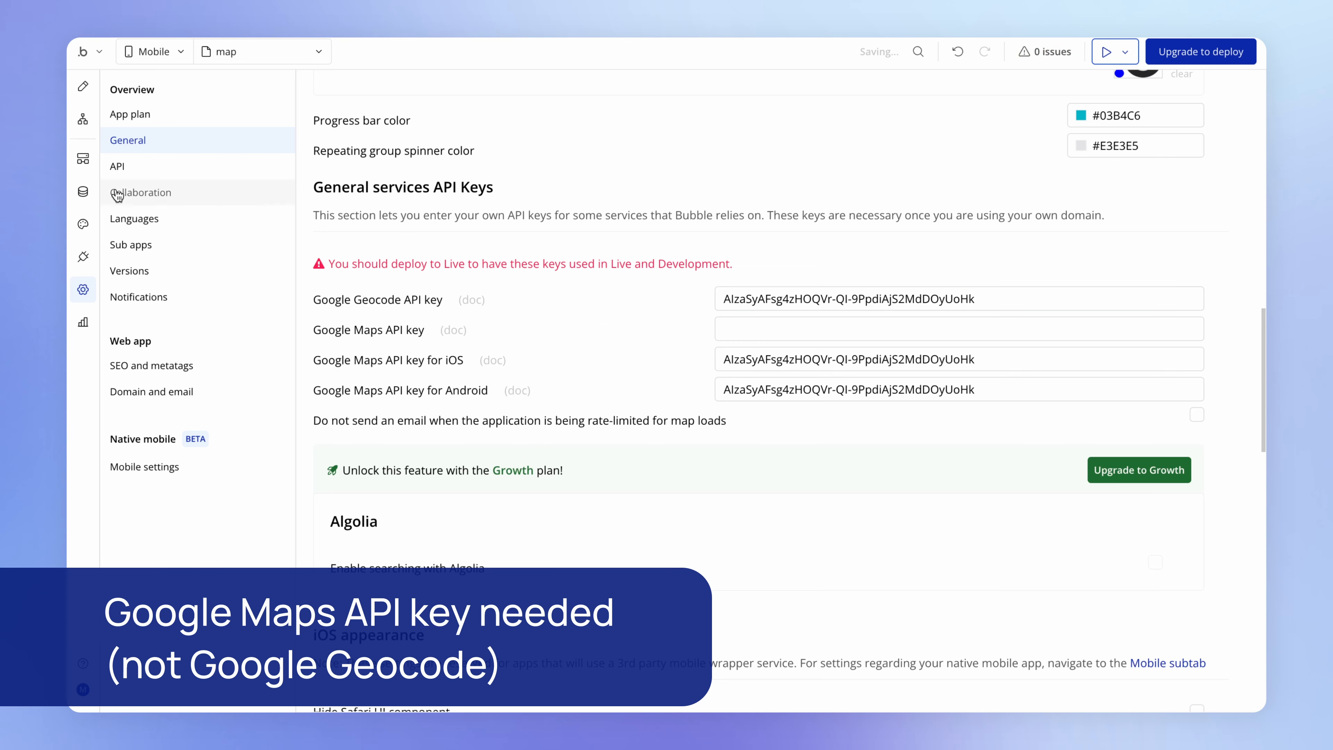
- Set the location of the app data entry titled "Diary entry without an image" to Swansea, UK and save it
click(87, 193)
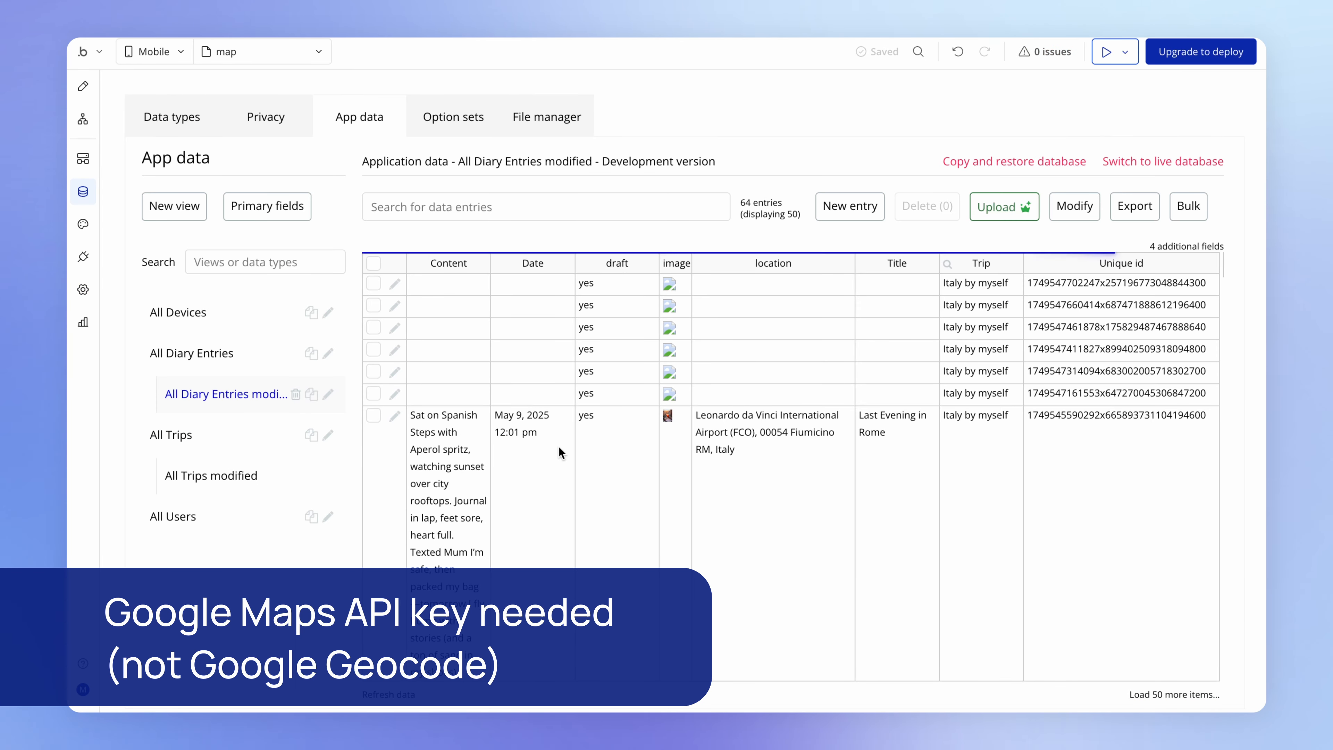
scroll(722, 443, down, 8)
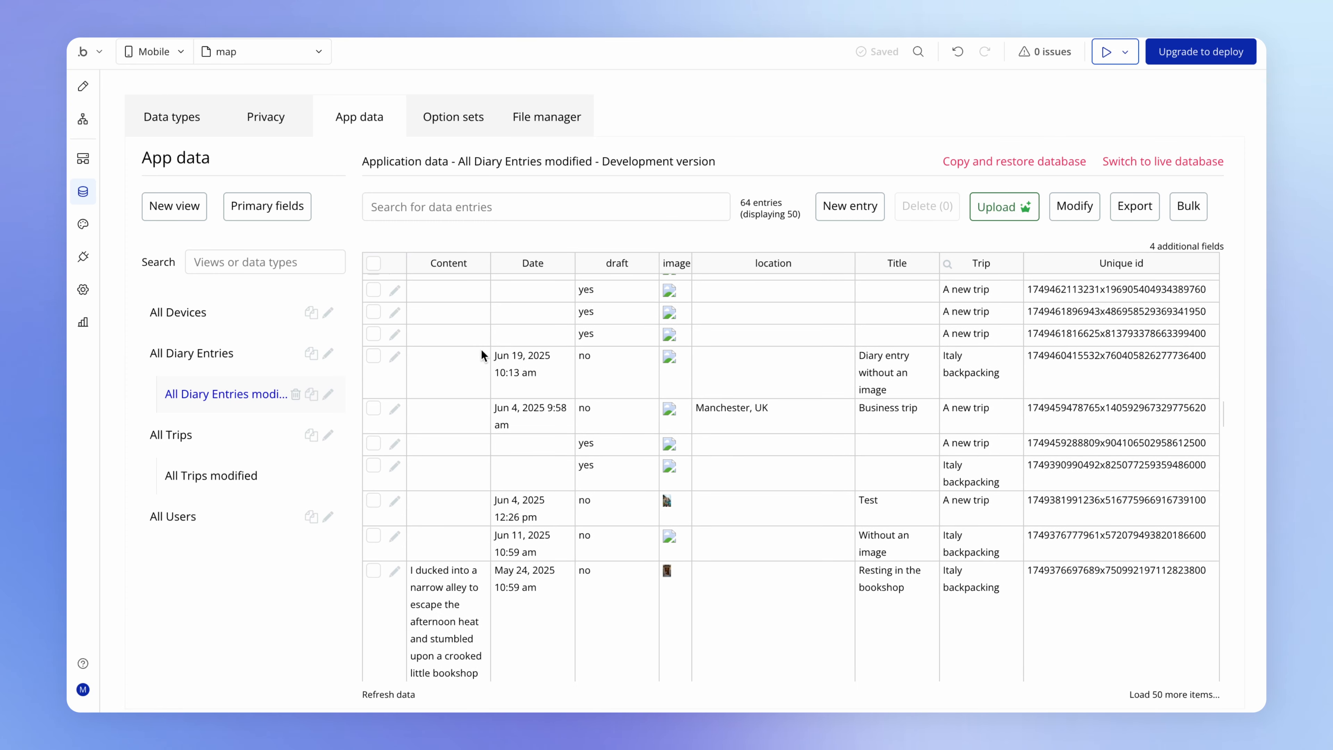
click(395, 360)
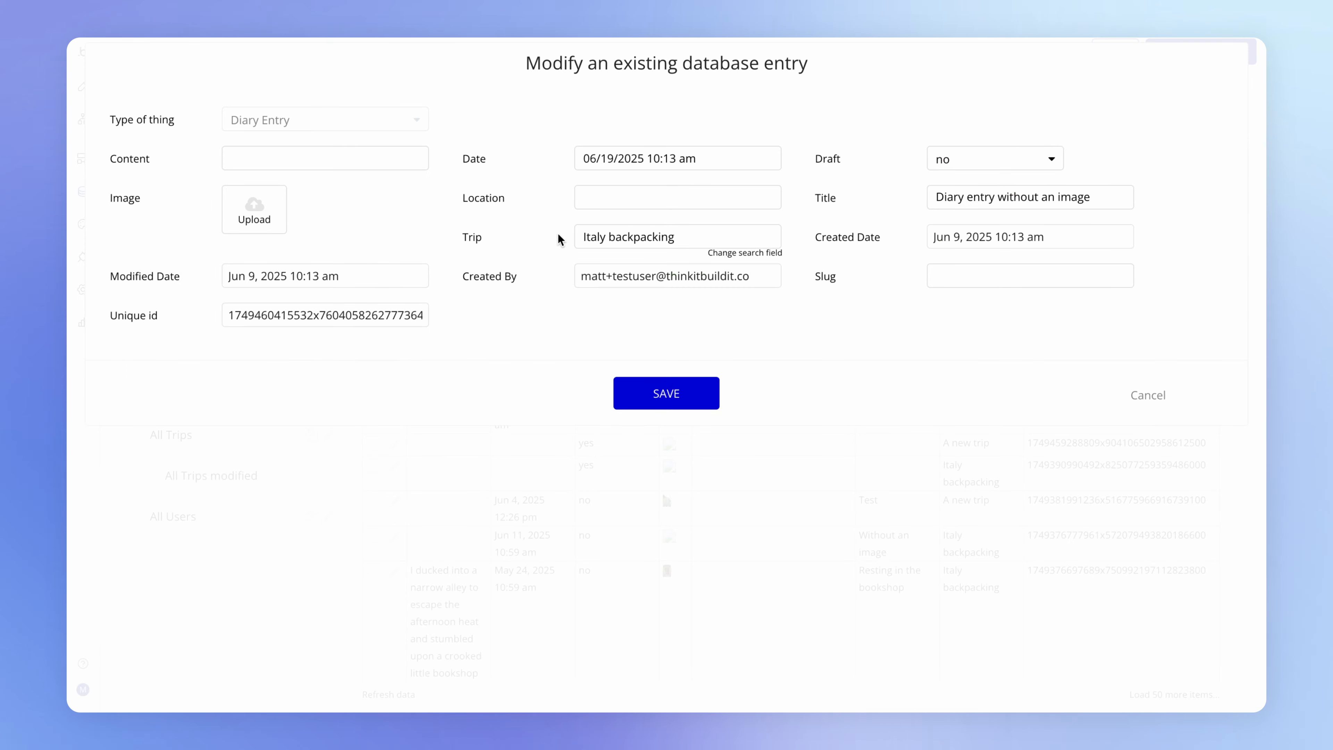
click(599, 196)
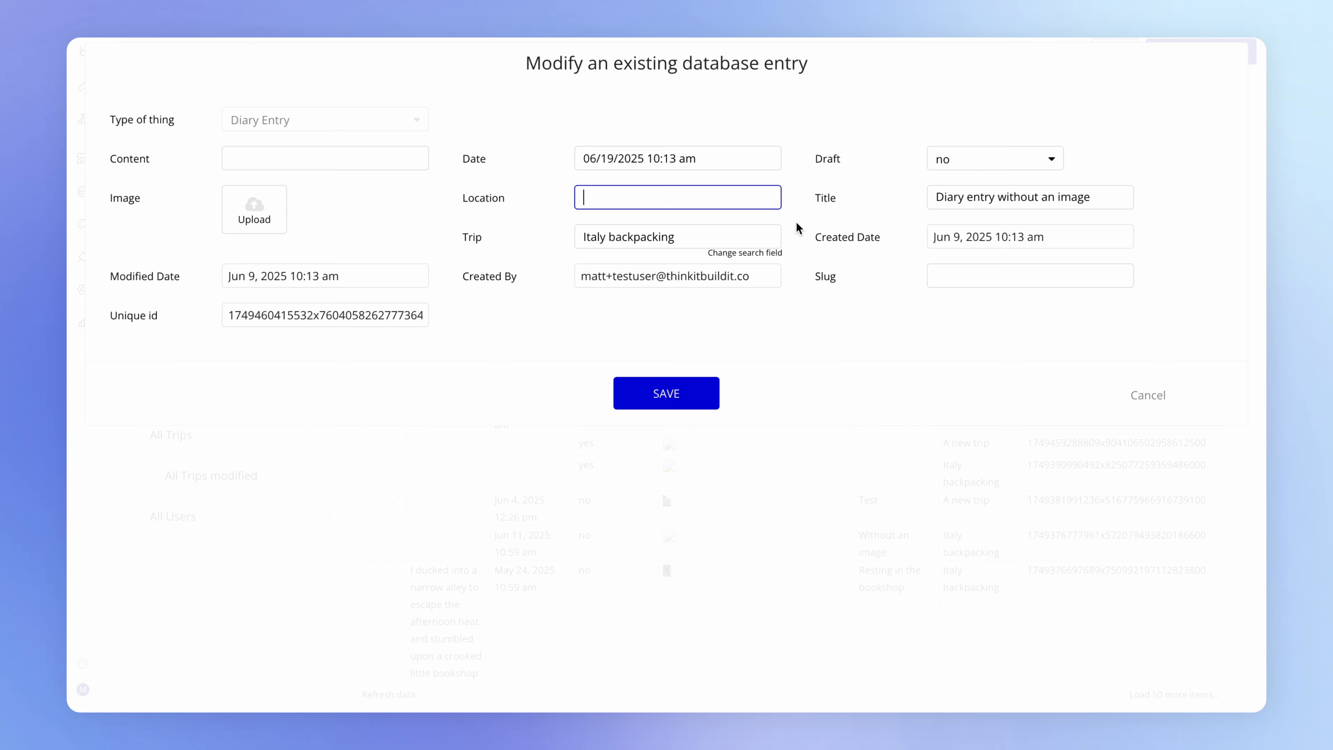
text(swansea)
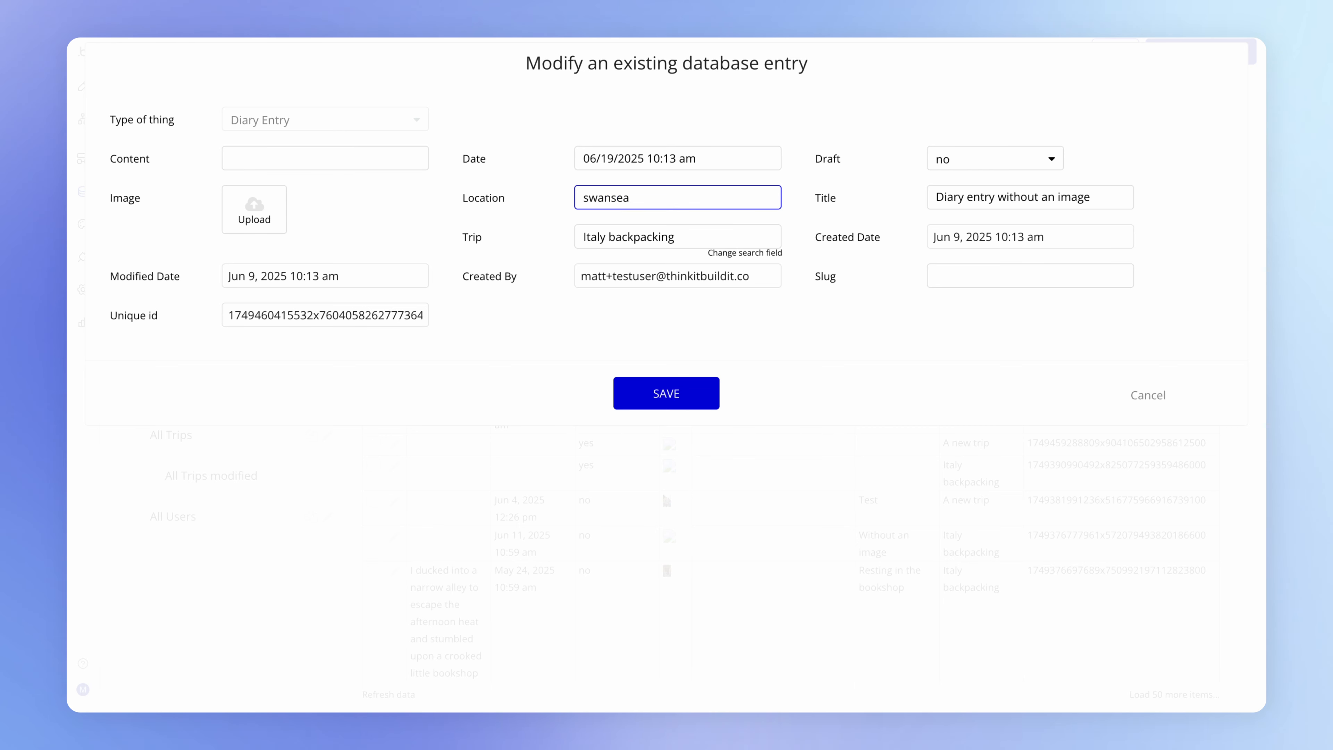
click(530, 213)
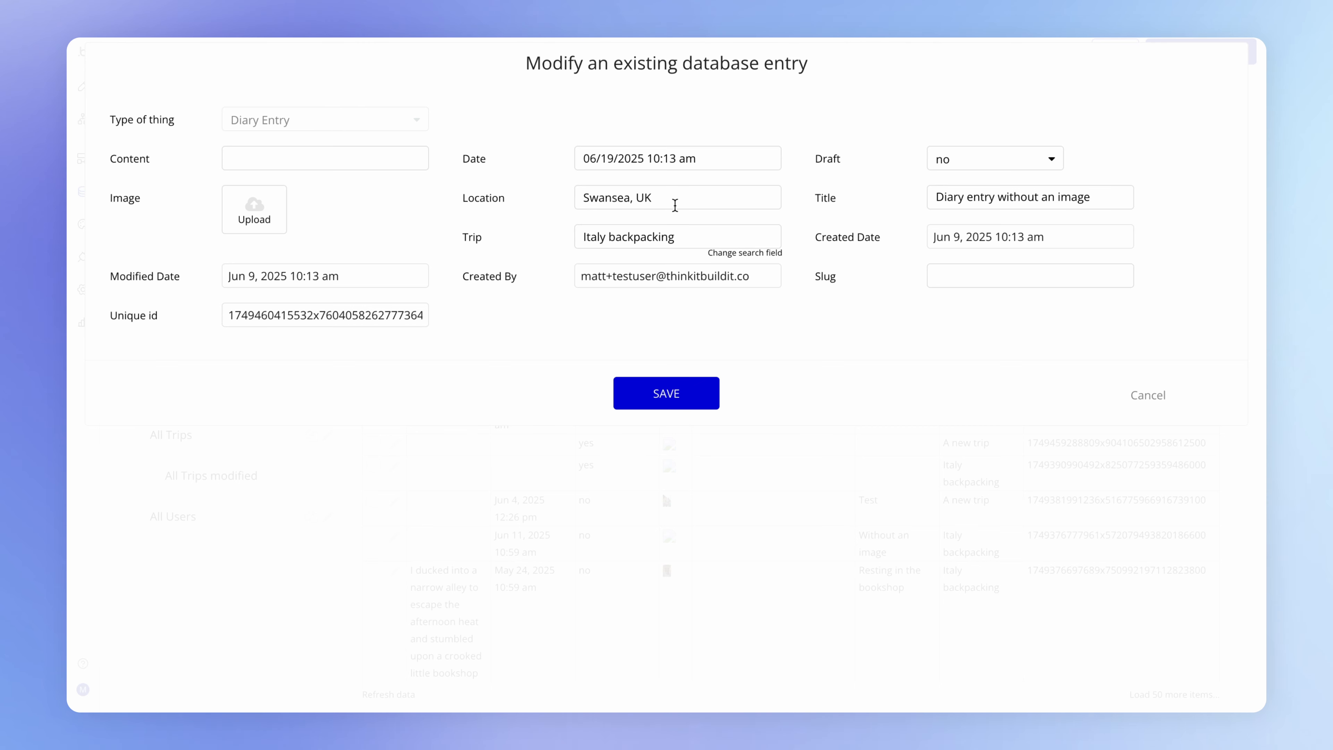
drag(674, 205, 582, 189)
click(622, 306)
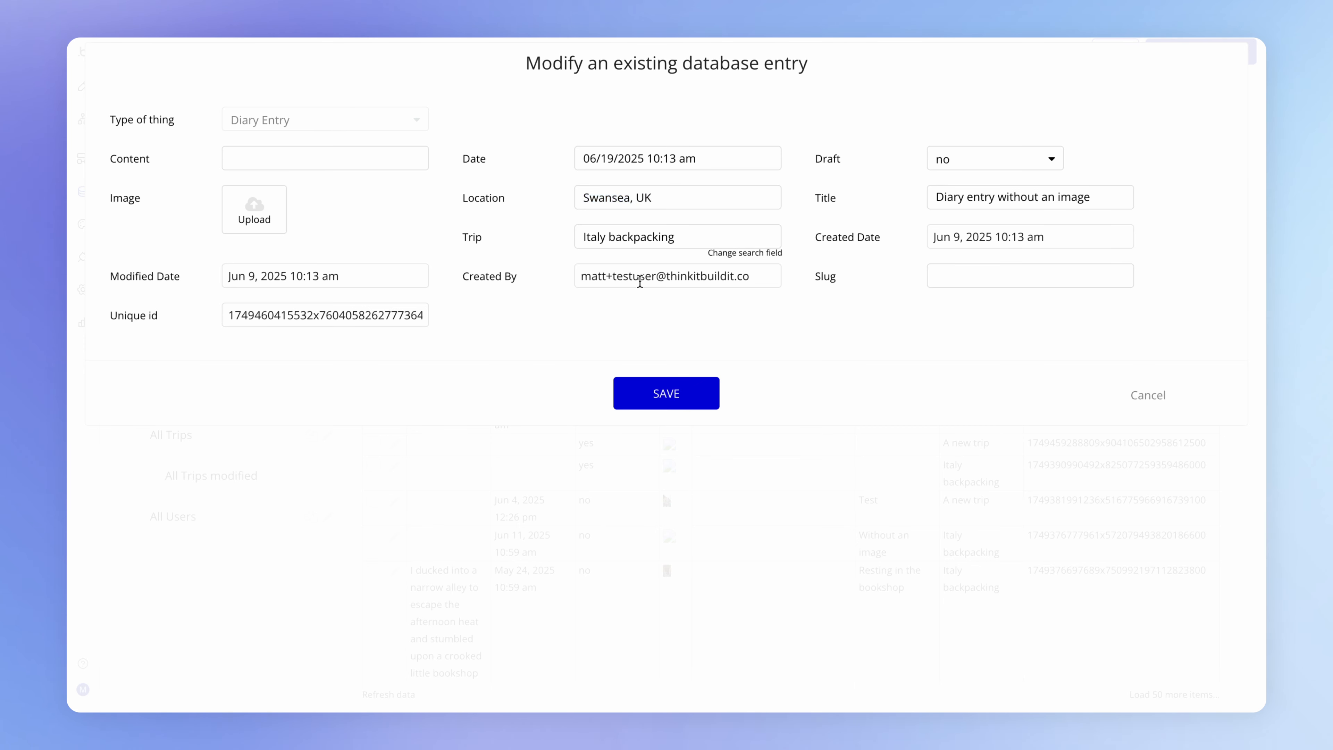
drag(673, 194, 549, 196)
click(681, 391)
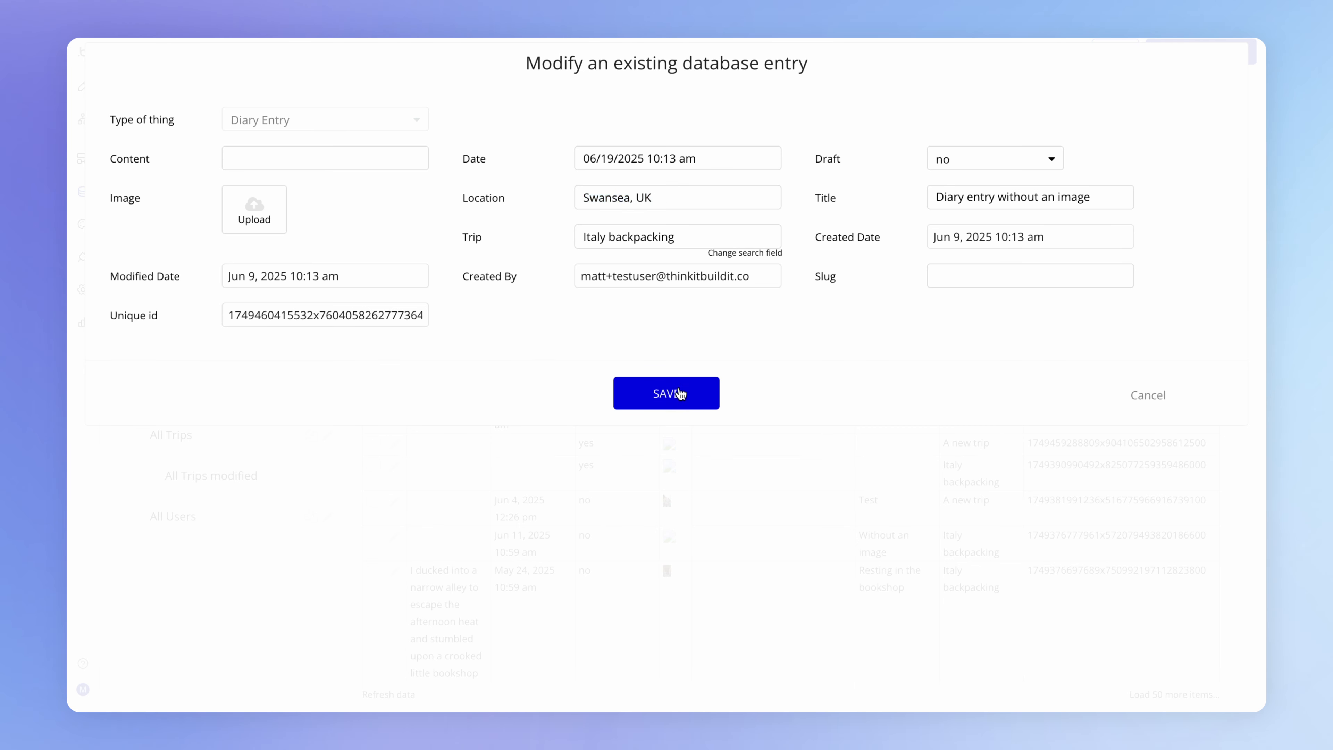
click(769, 373)
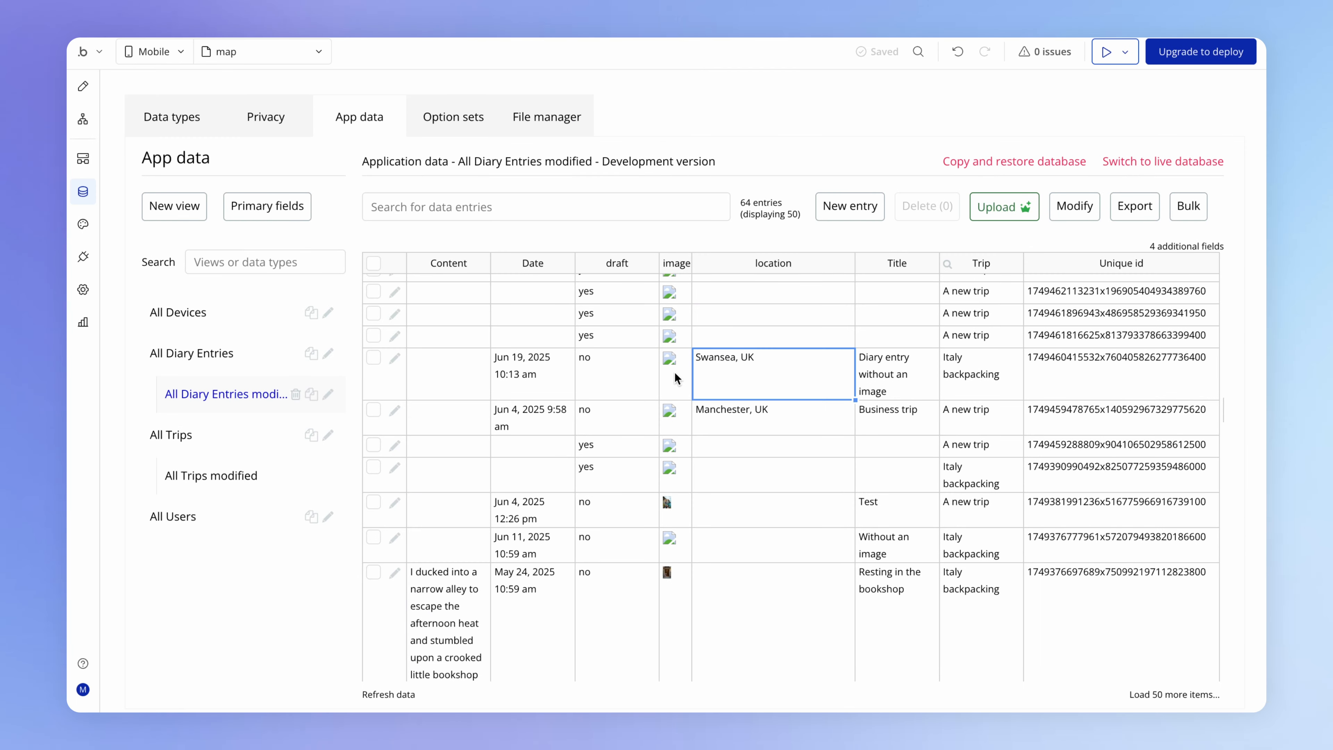
- Set Map A's number of markers to List and its type of markers to Diary Entry
click(209, 117)
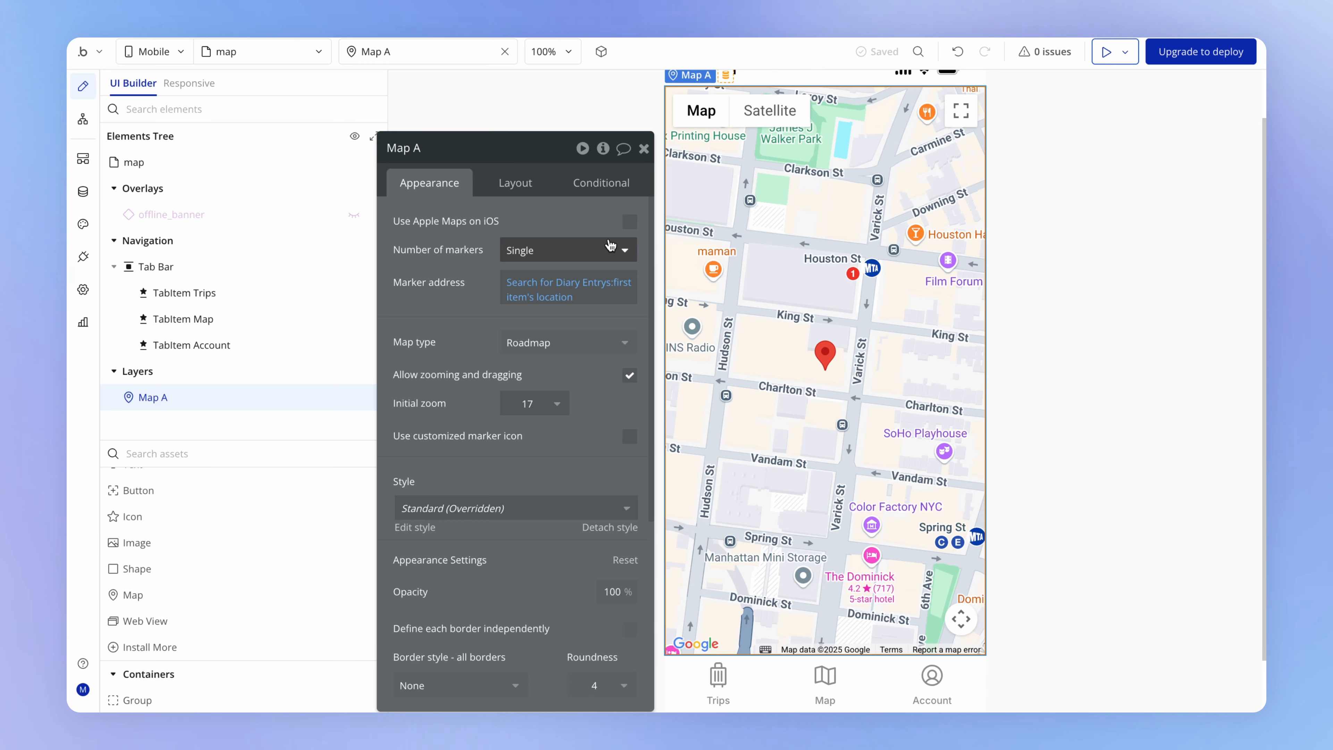
click(592, 249)
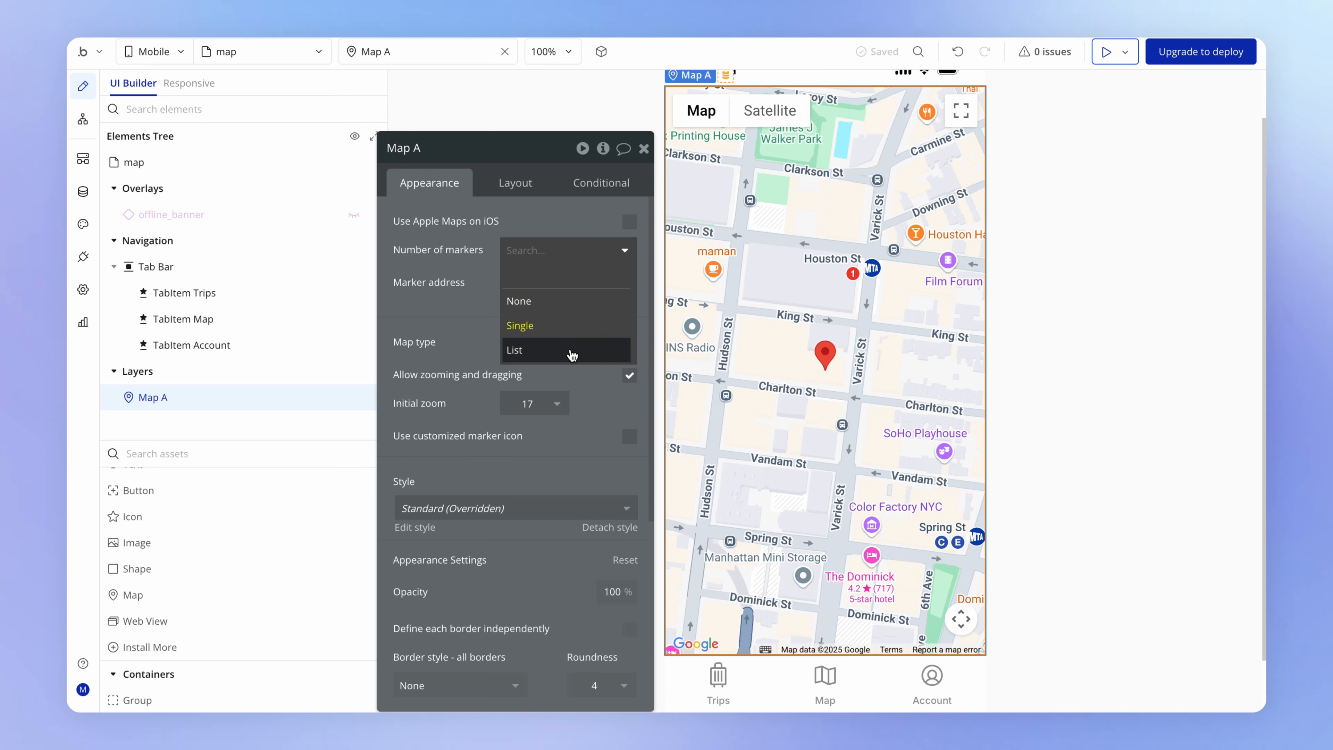
click(591, 352)
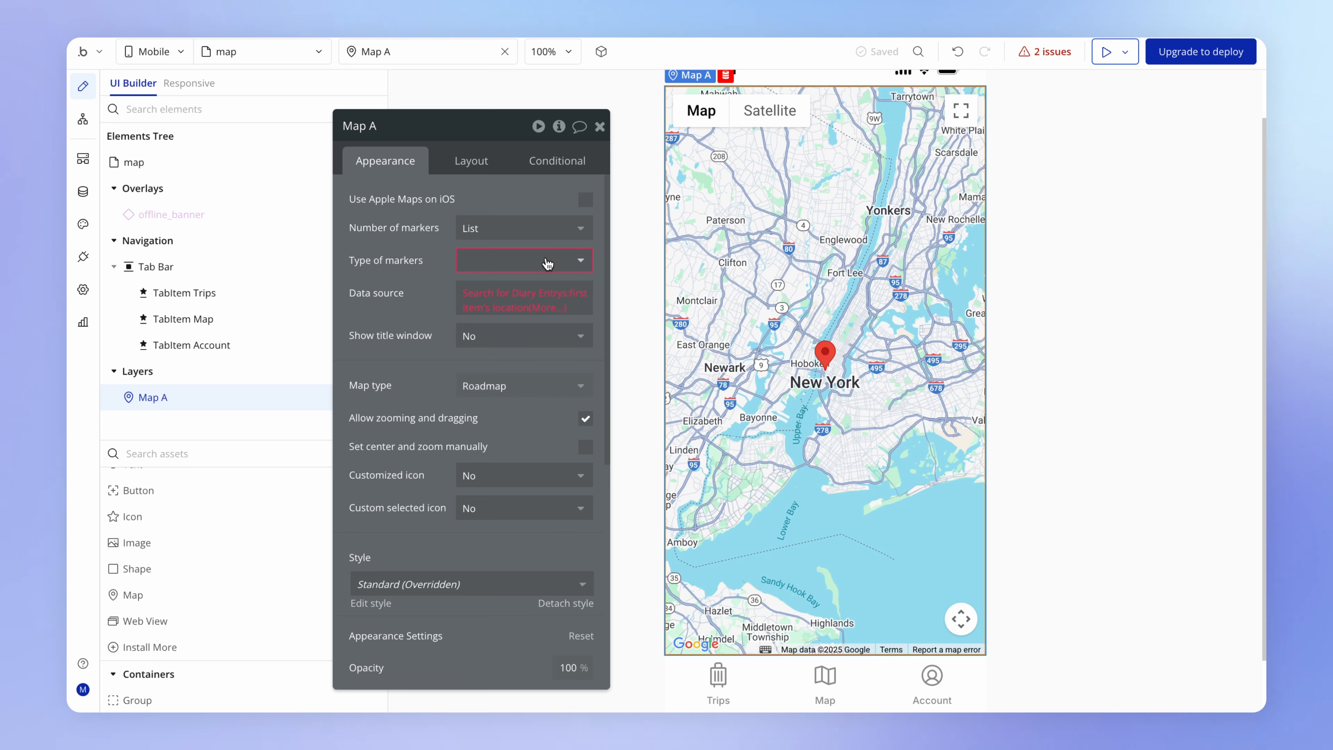
click(546, 258)
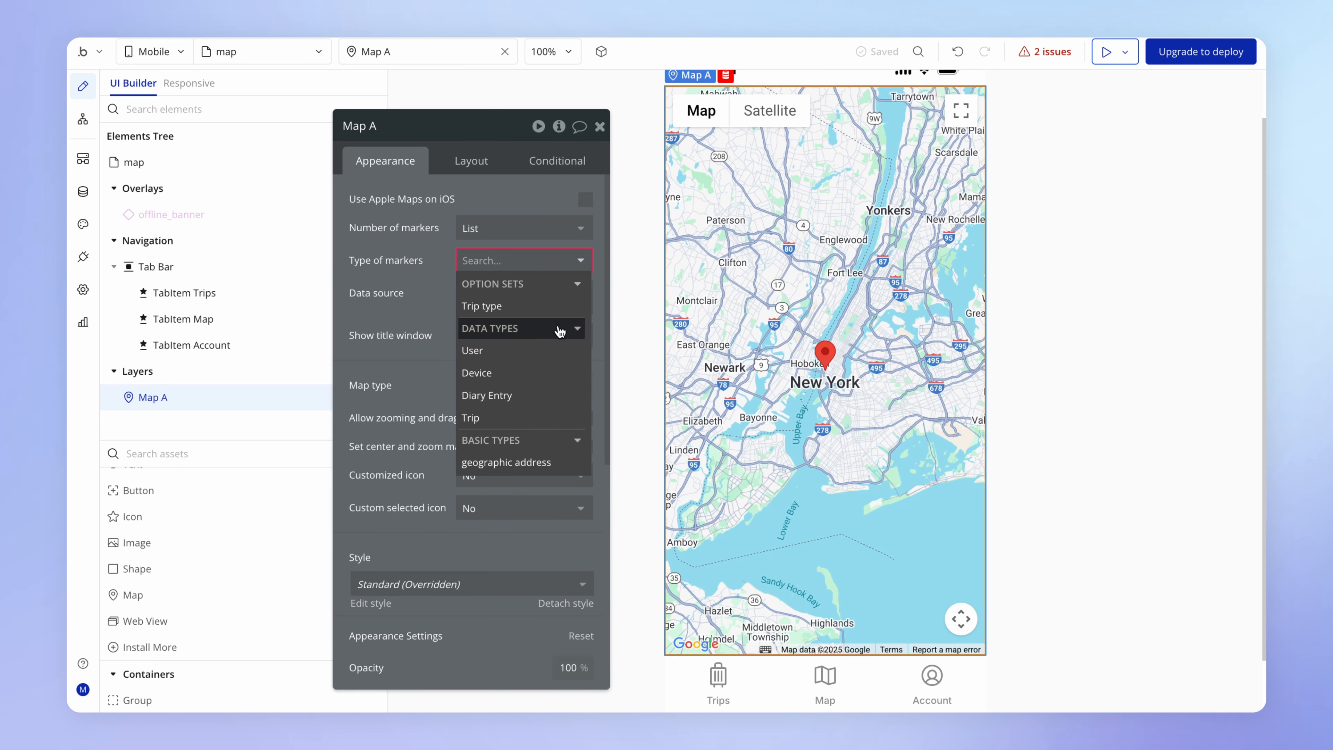
click(536, 398)
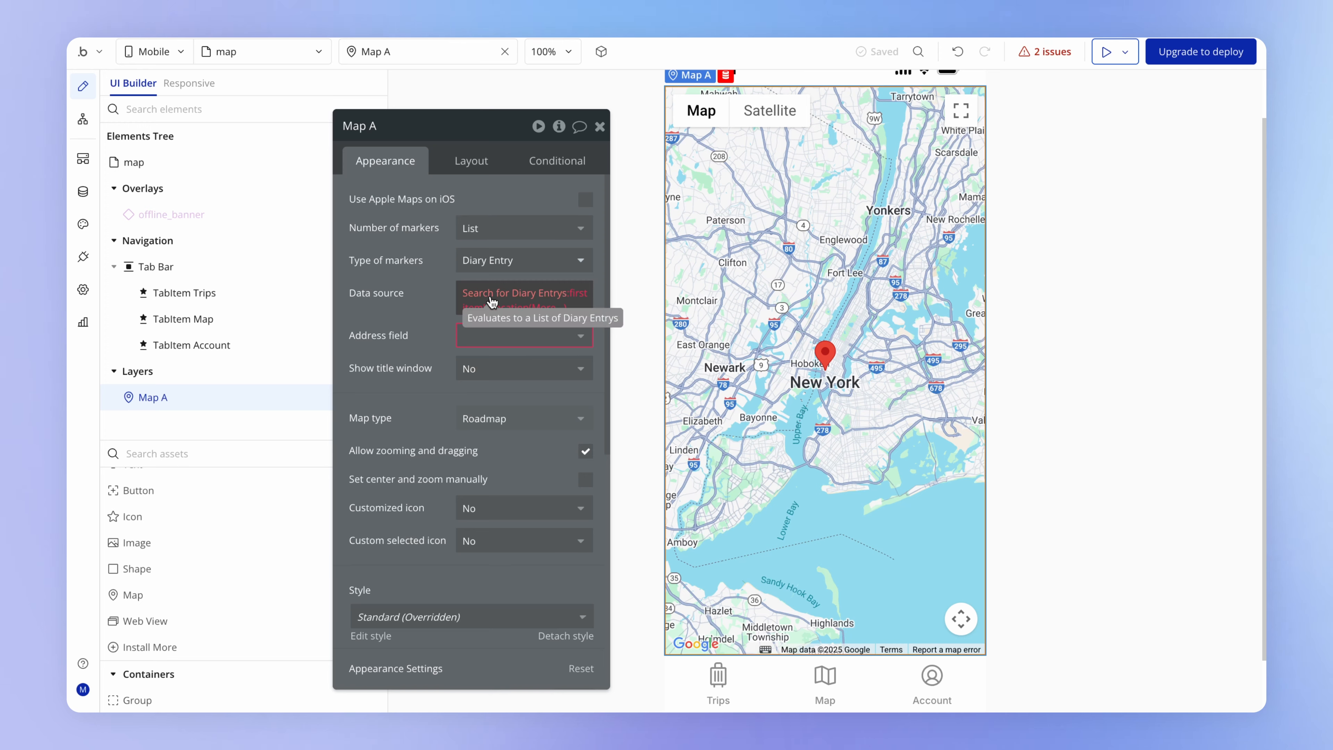
- Check the search constraints of Map A's data source and remove the first item's location part, leaving only the Diary Entry search
click(507, 298)
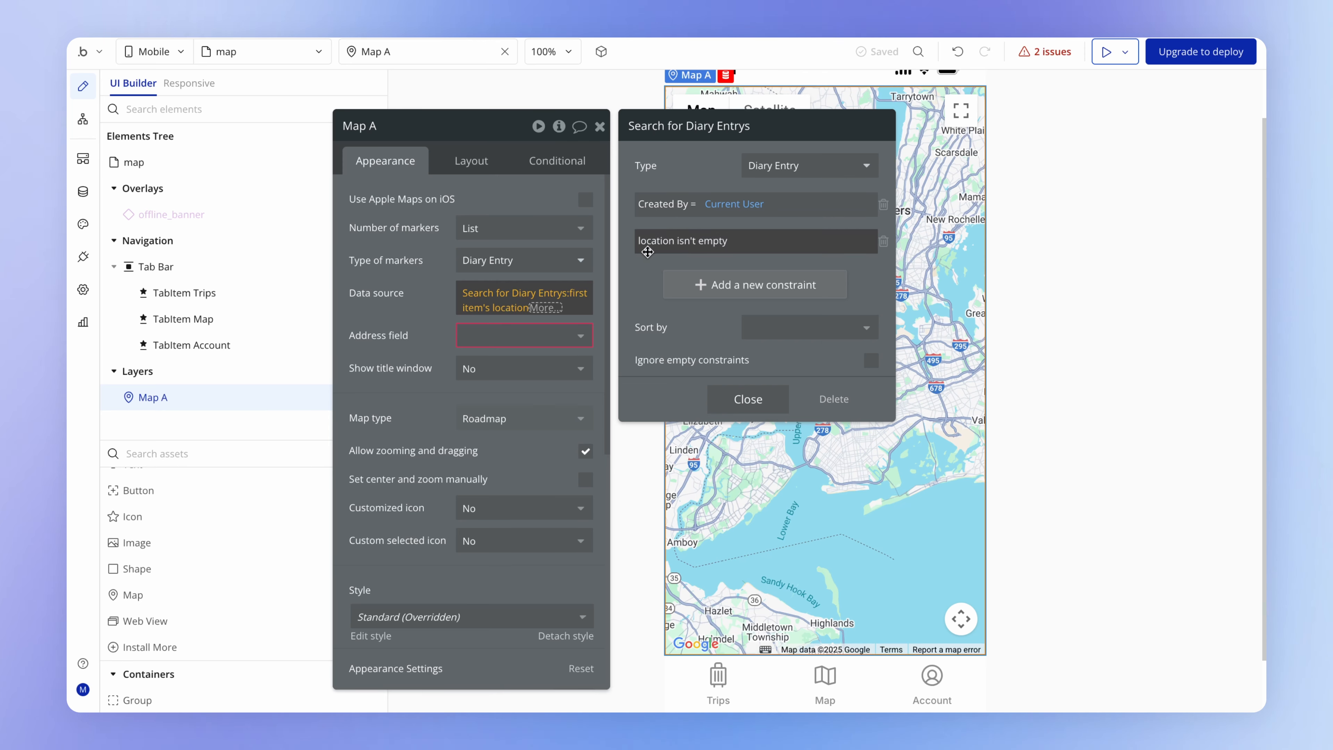
click(420, 319)
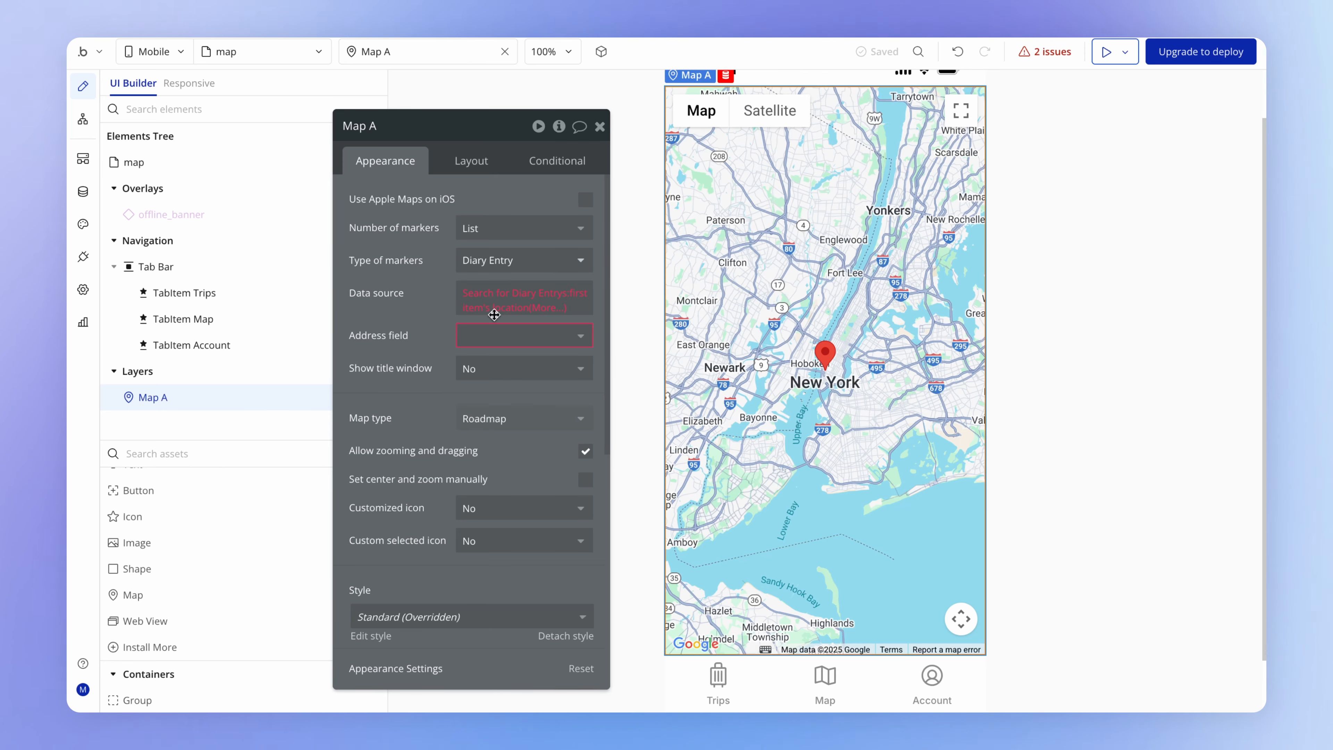
click(542, 315)
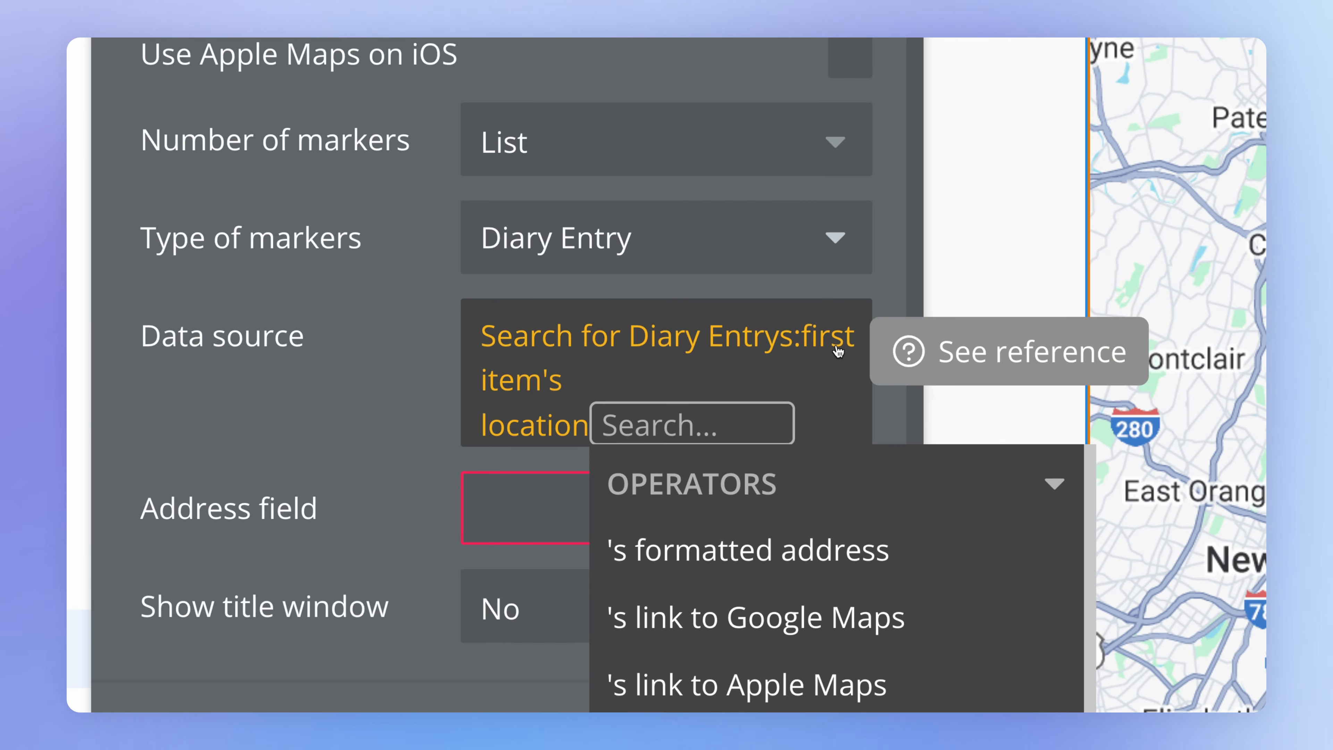
key(BackSpace)
key(BackSpace)
key(BackSpace)
key(BackSpace)
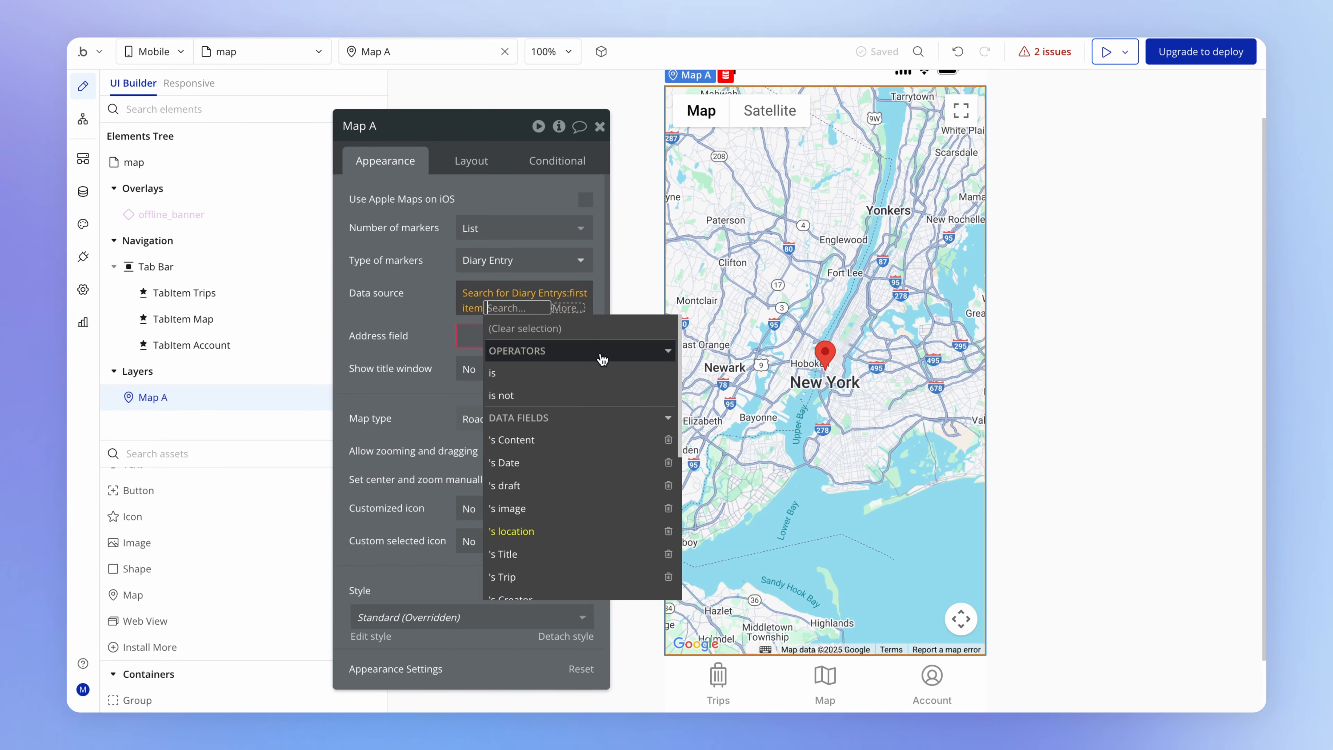
click(395, 298)
click(395, 298)
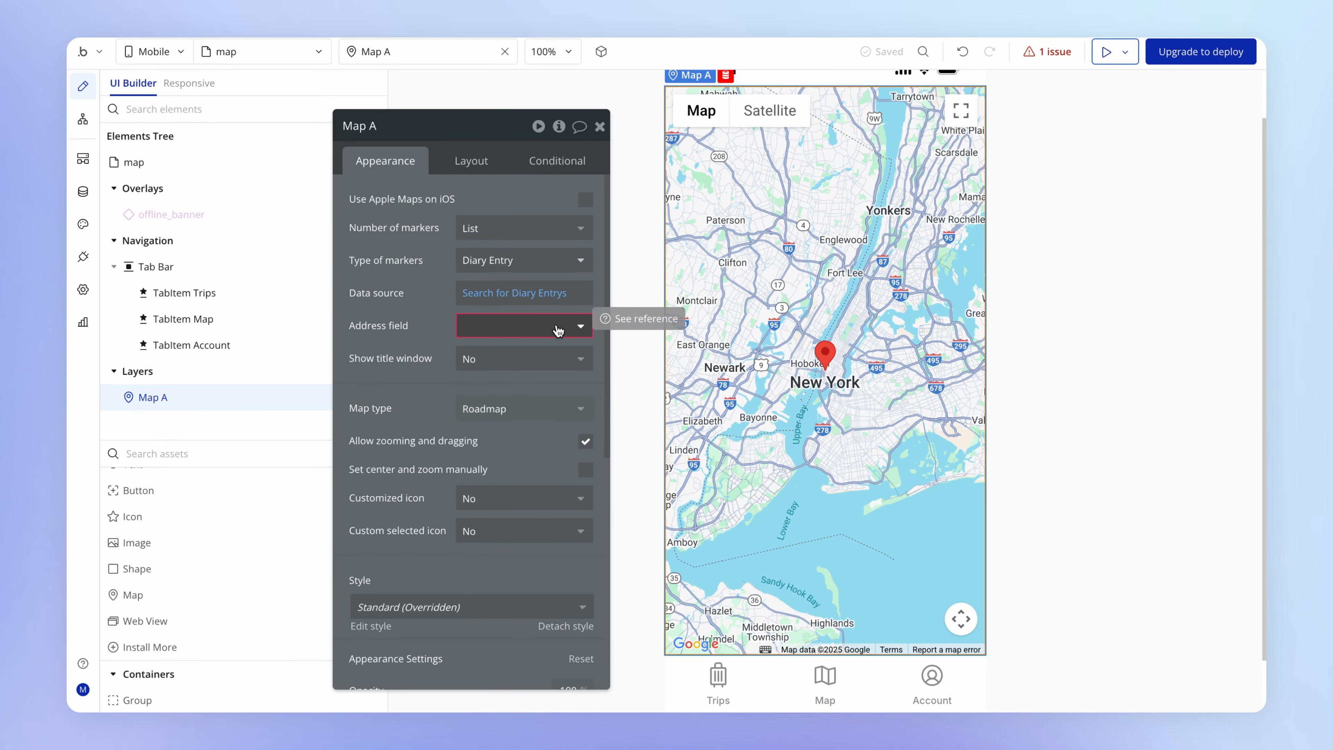
- Set Map A's address field to location and enable setting the center and zoom manually
click(546, 324)
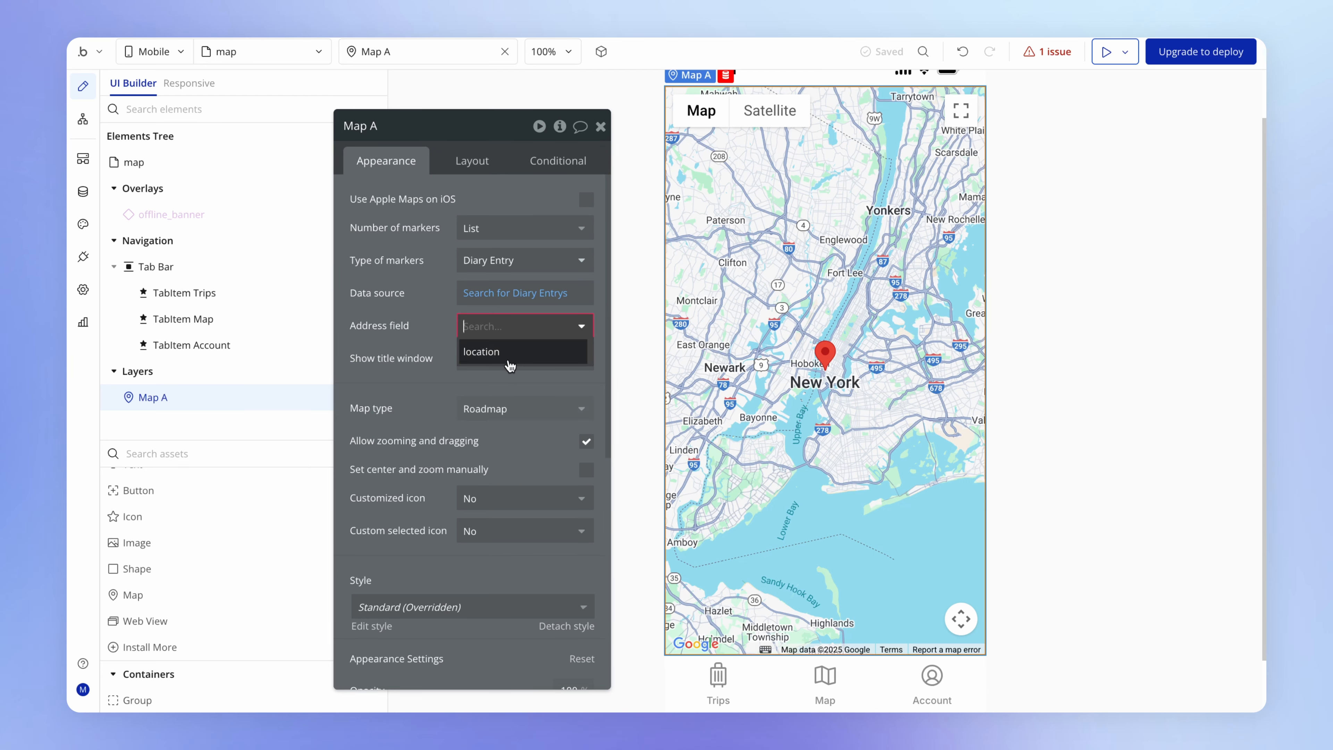
click(535, 357)
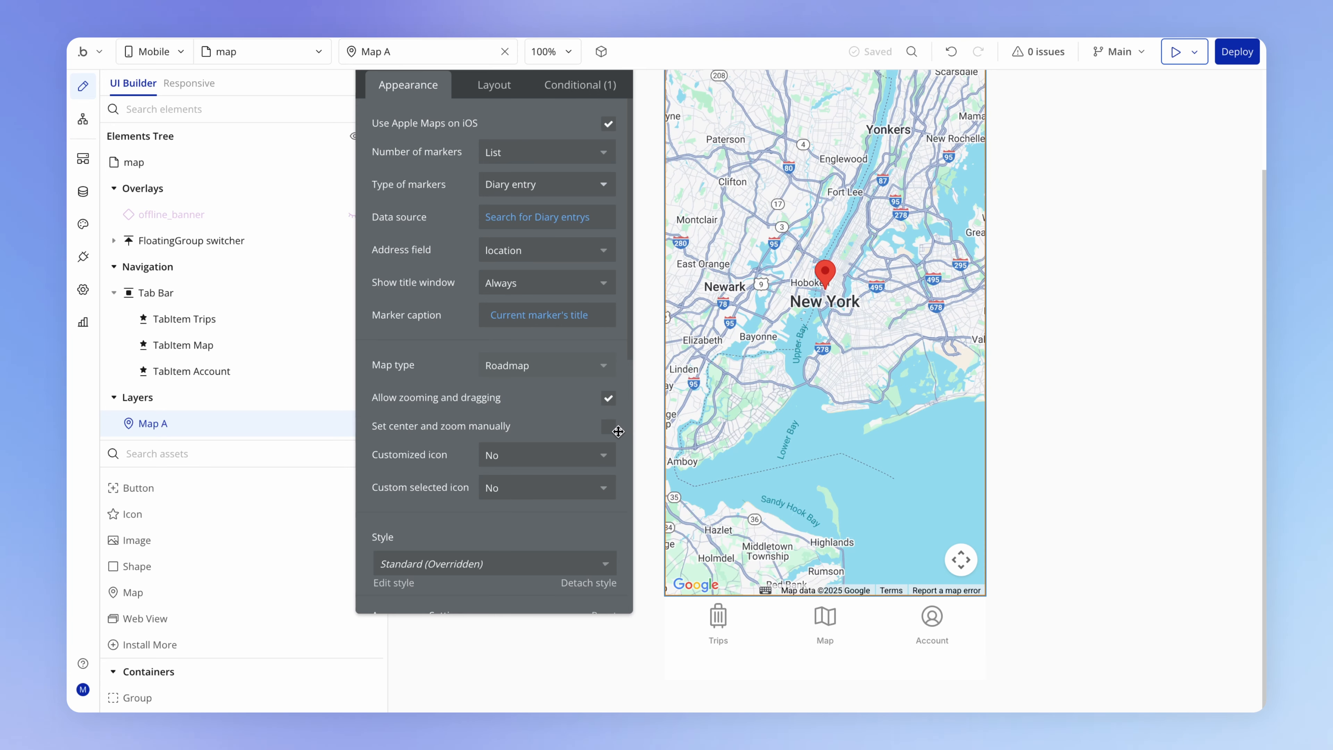
click(607, 429)
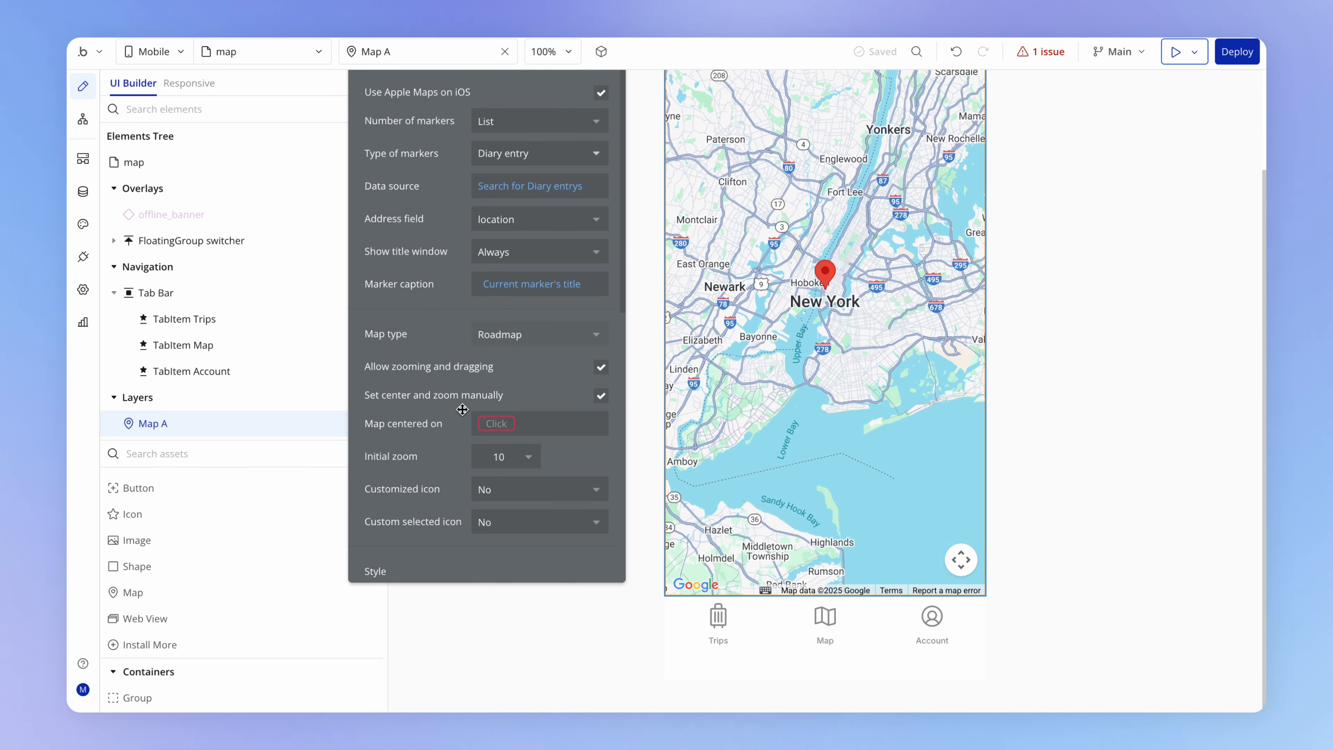
- Copy Map A's data source expression into the map center setting as a search for Diary entries
right_click(521, 190)
click(645, 138)
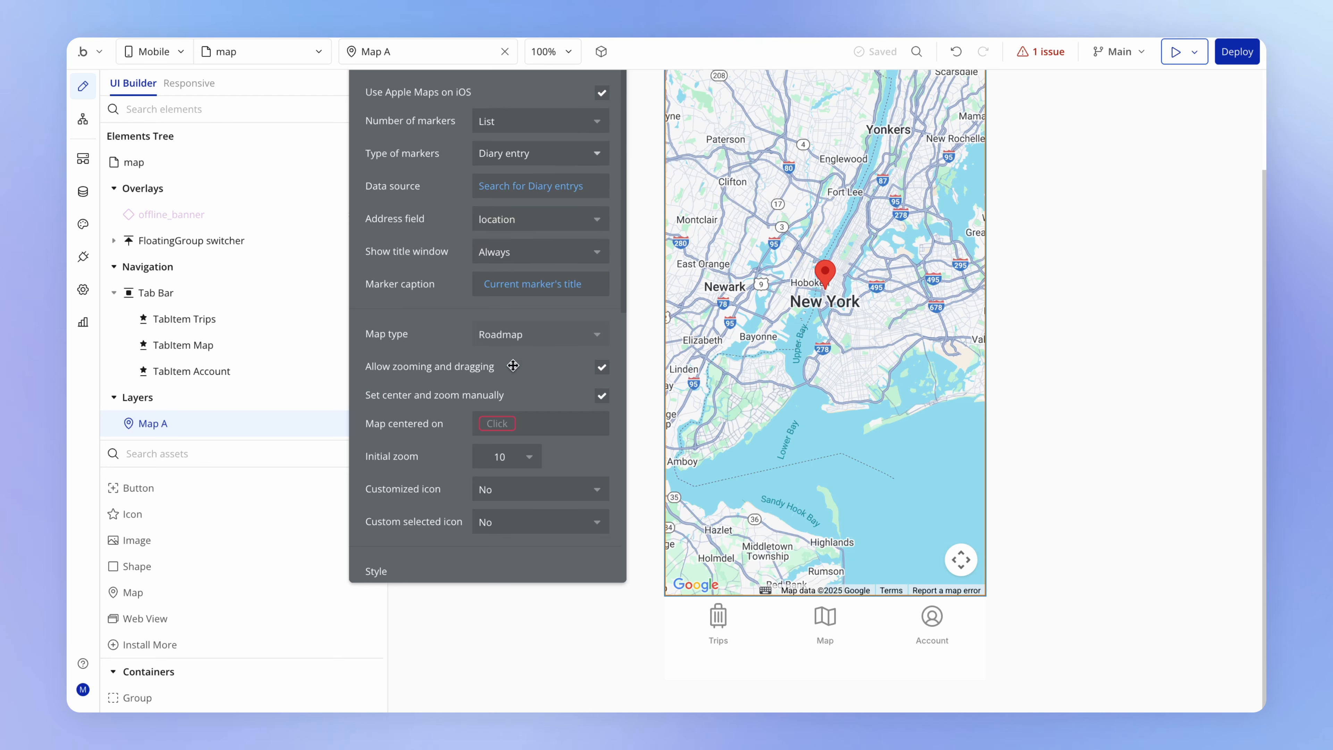
right_click(503, 427)
click(622, 404)
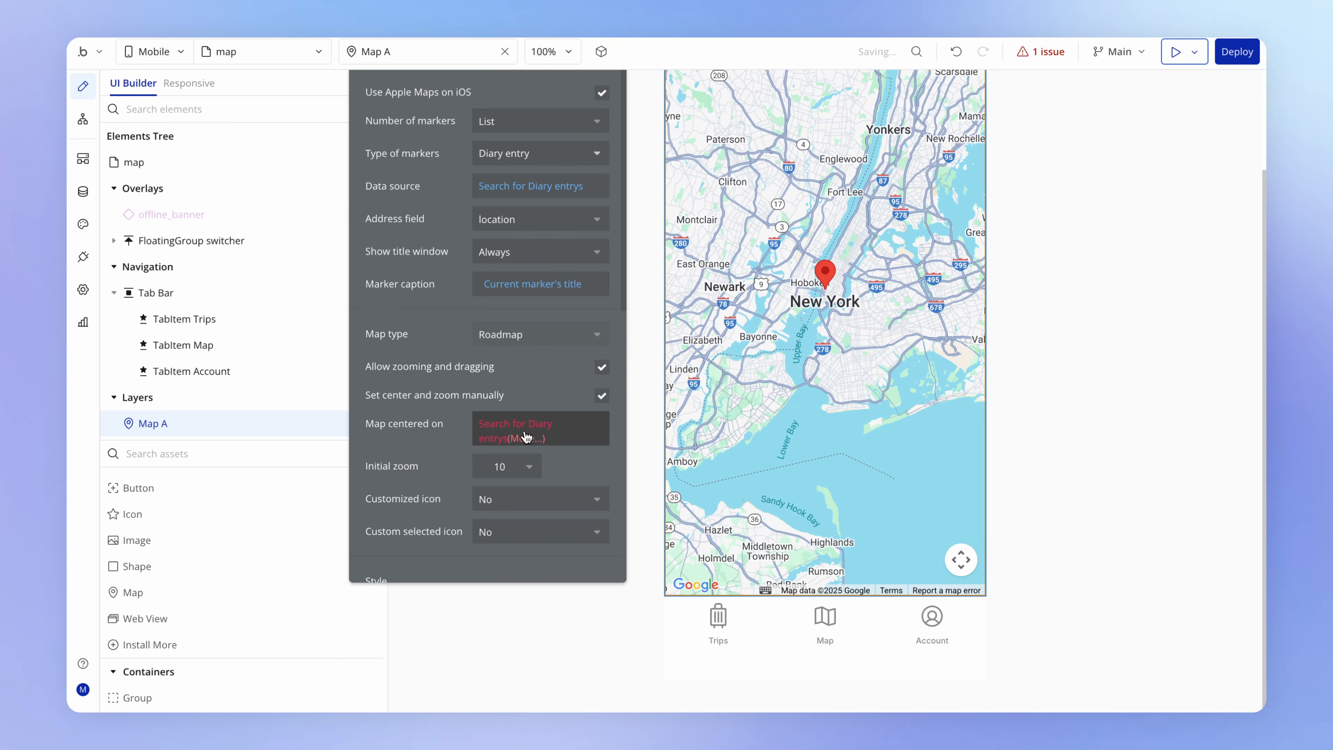
- Sort the map center's Diary entry search by date, with descending set to "yes"
click(517, 431)
click(860, 221)
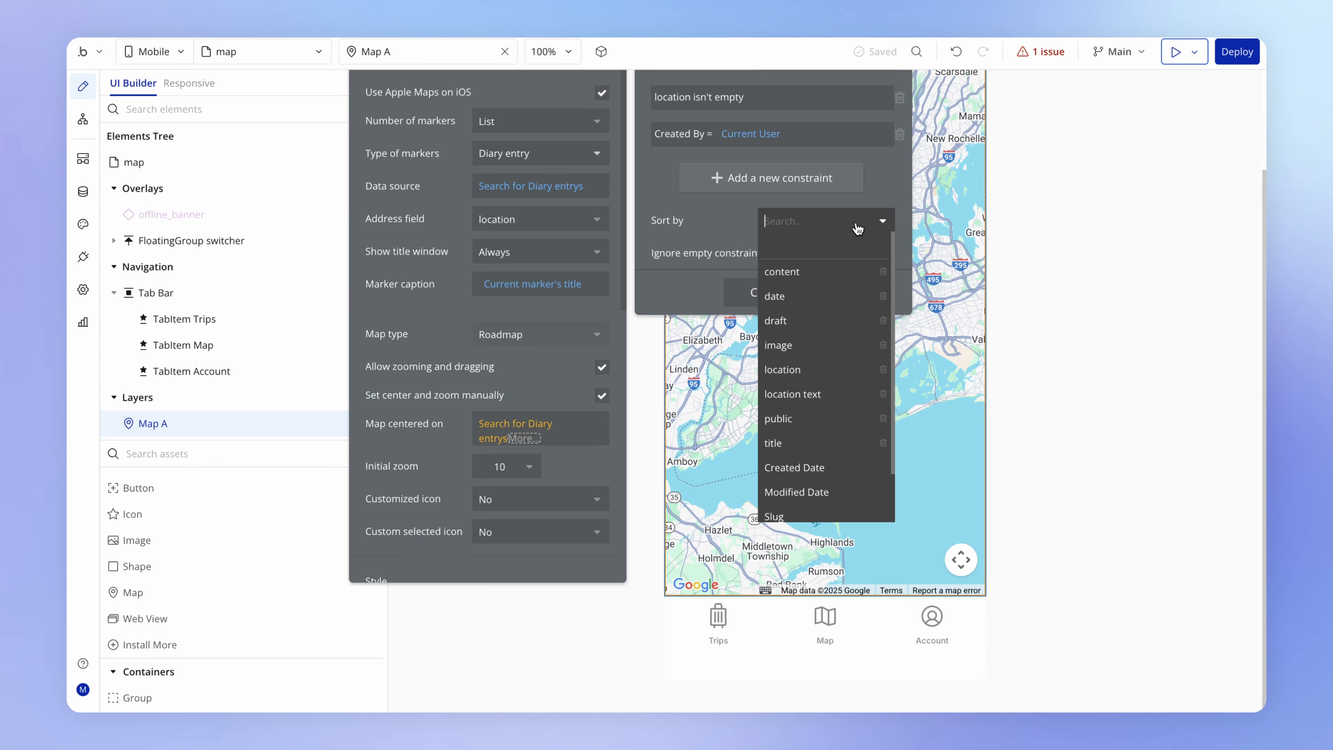
click(840, 297)
click(781, 253)
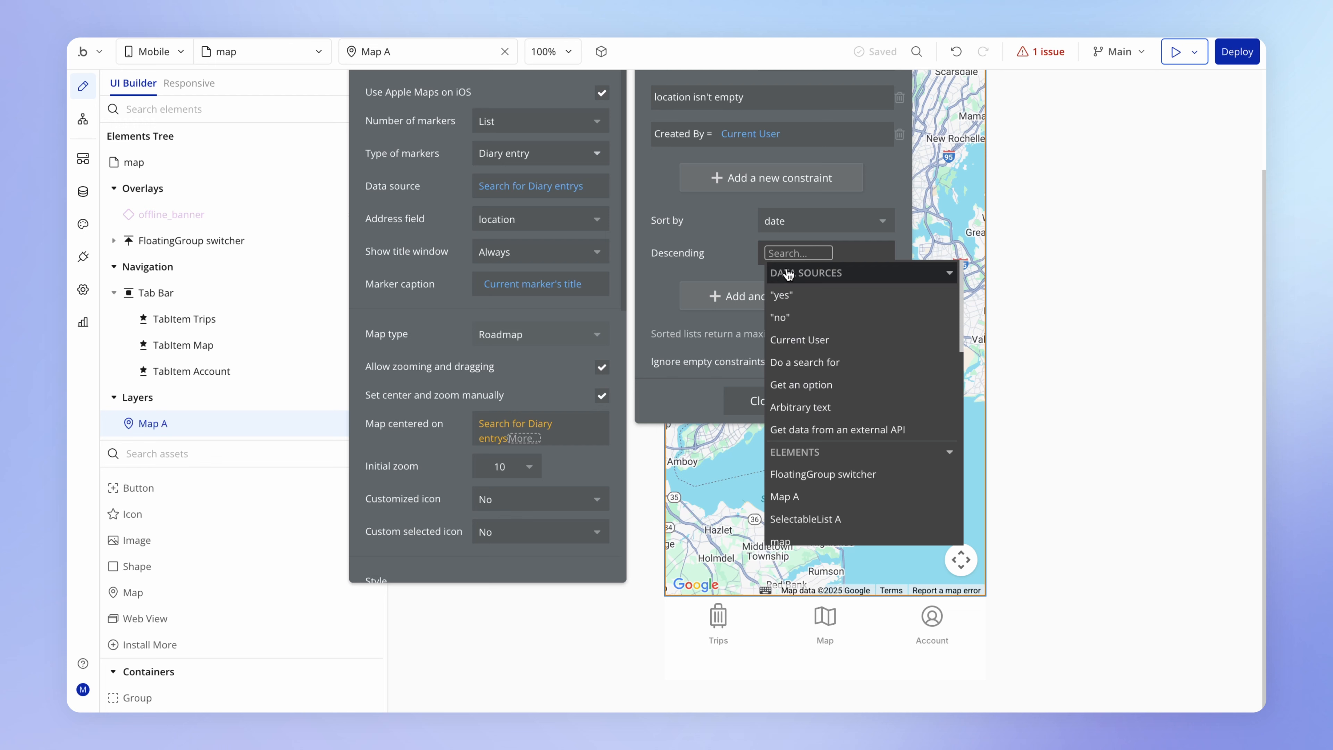
click(799, 297)
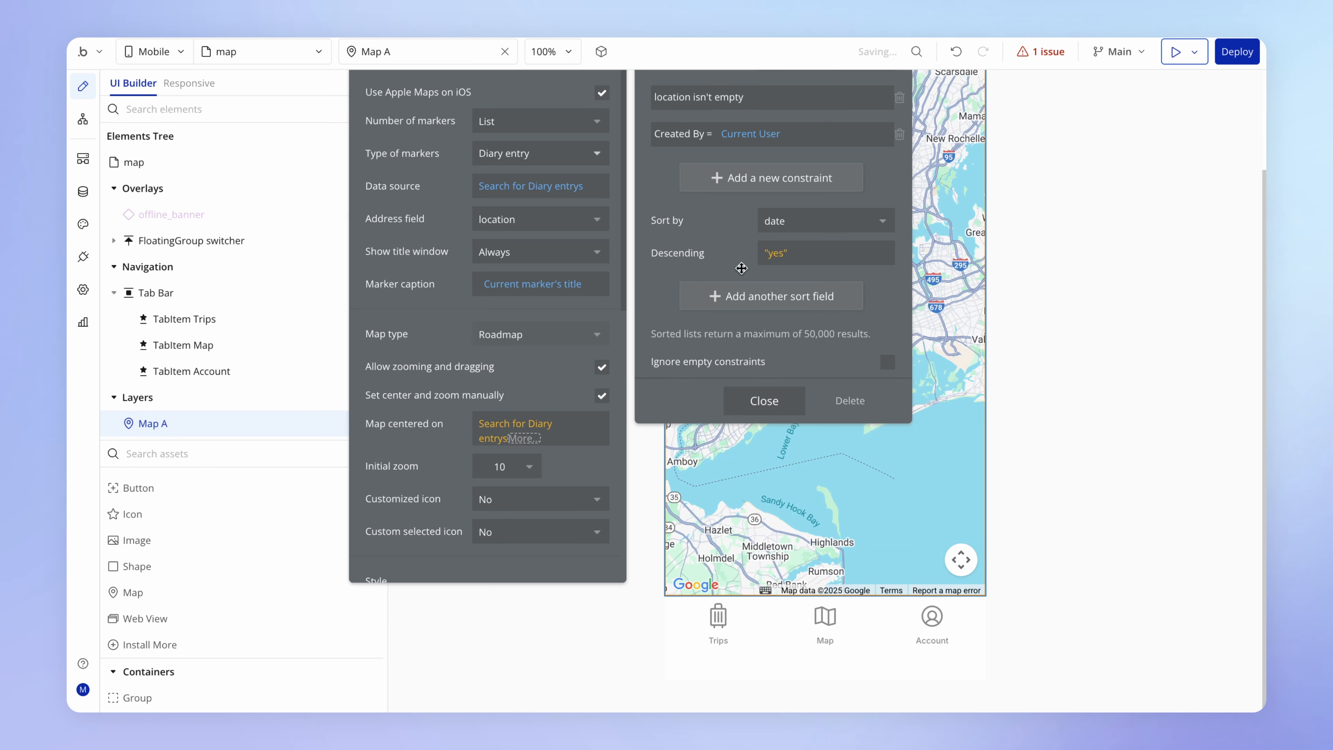
click(767, 402)
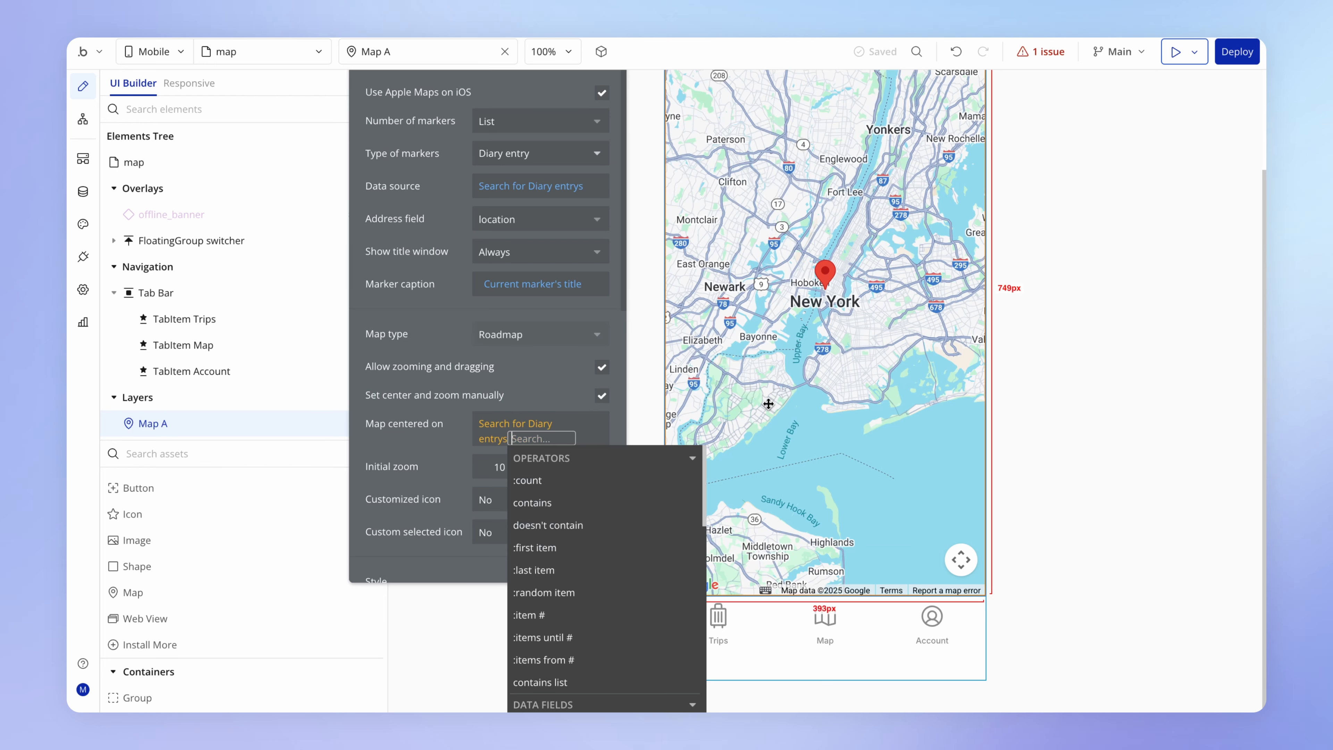
- Extend the map center expression to use the location of the first item in the Diary entry search
click(619, 549)
click(544, 392)
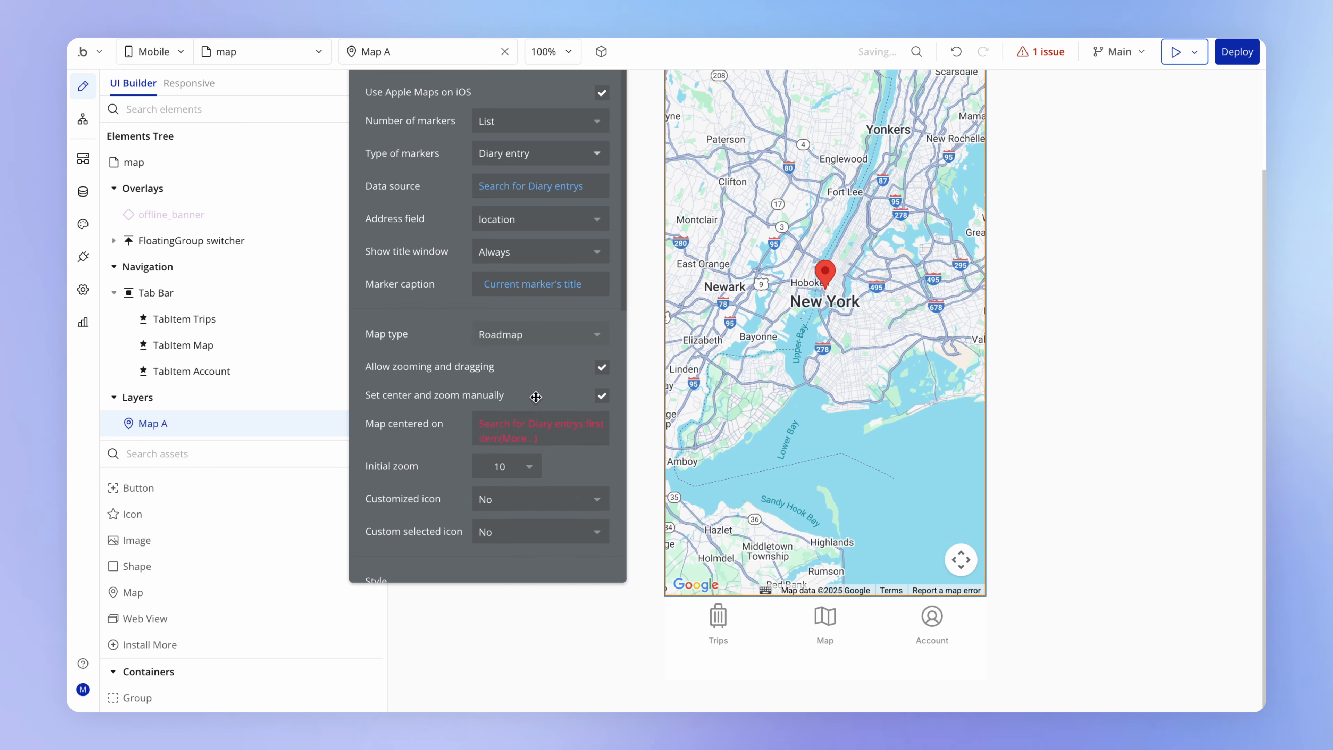
drag(537, 396, 547, 348)
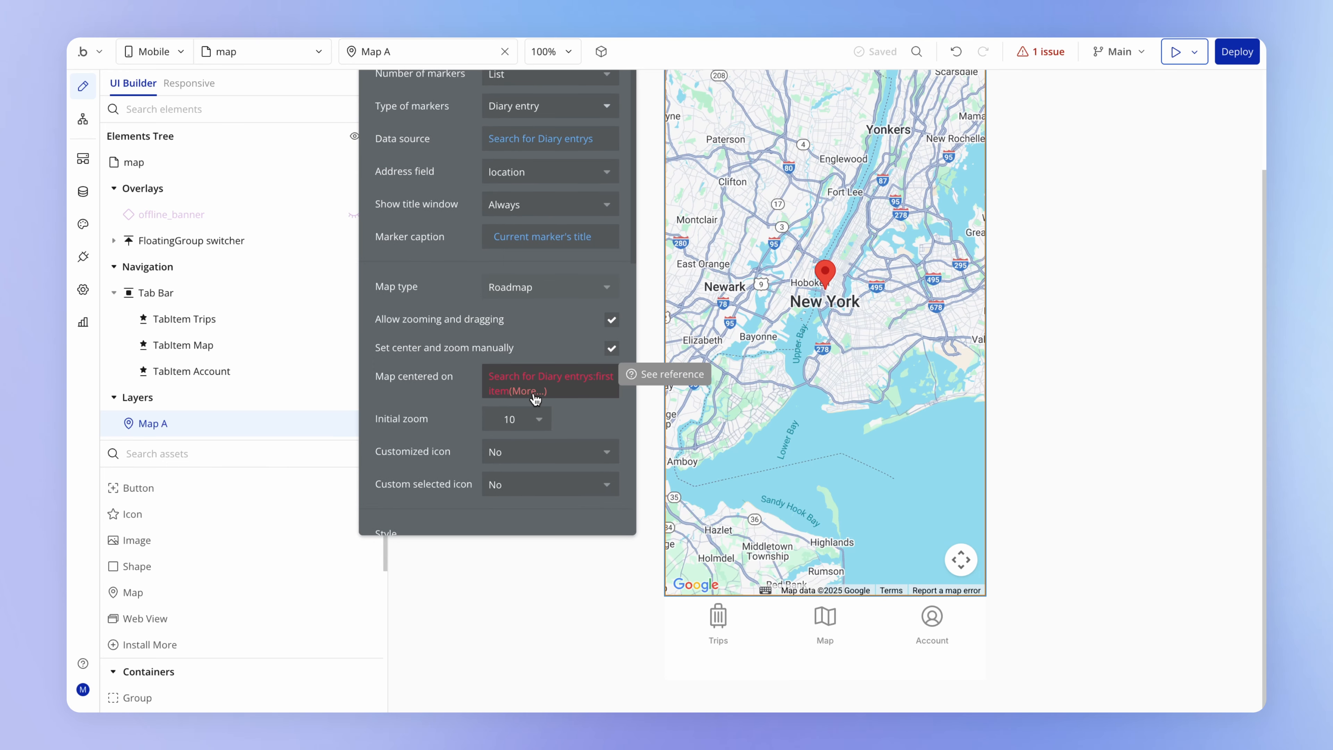
click(534, 393)
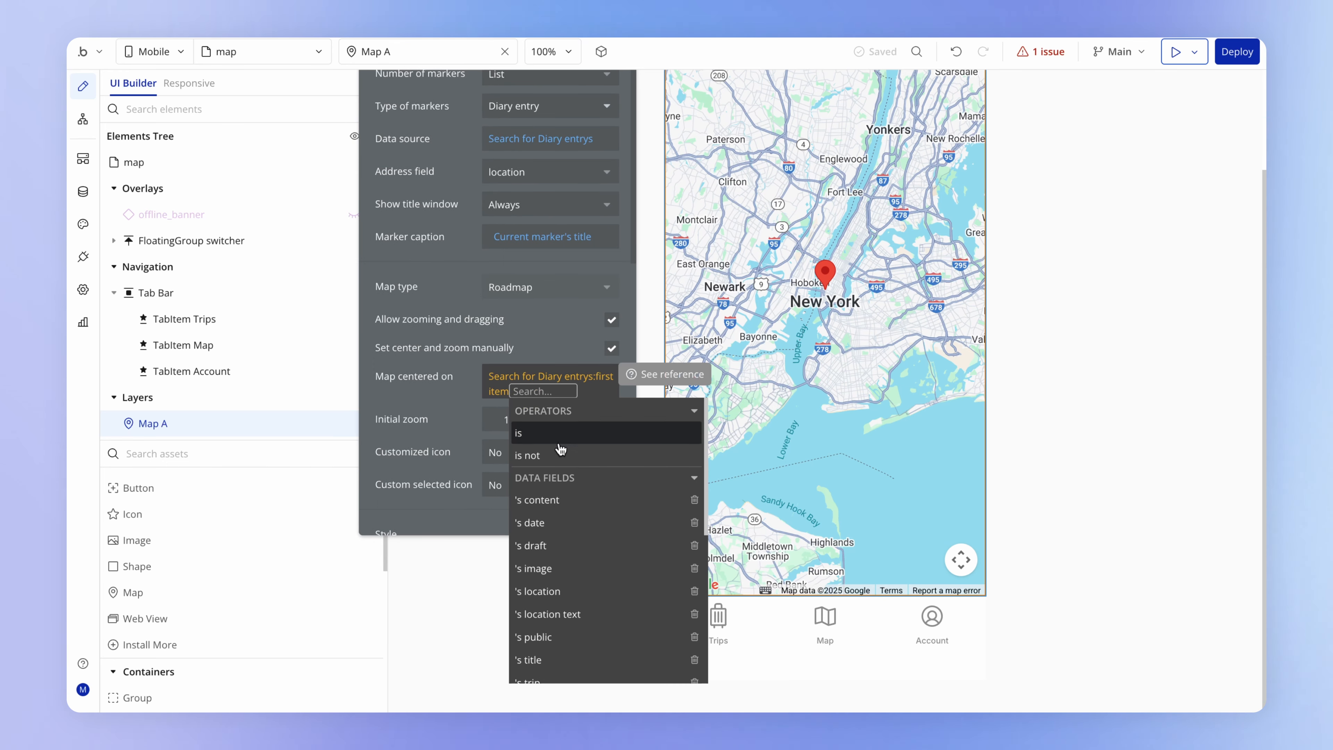
click(538, 591)
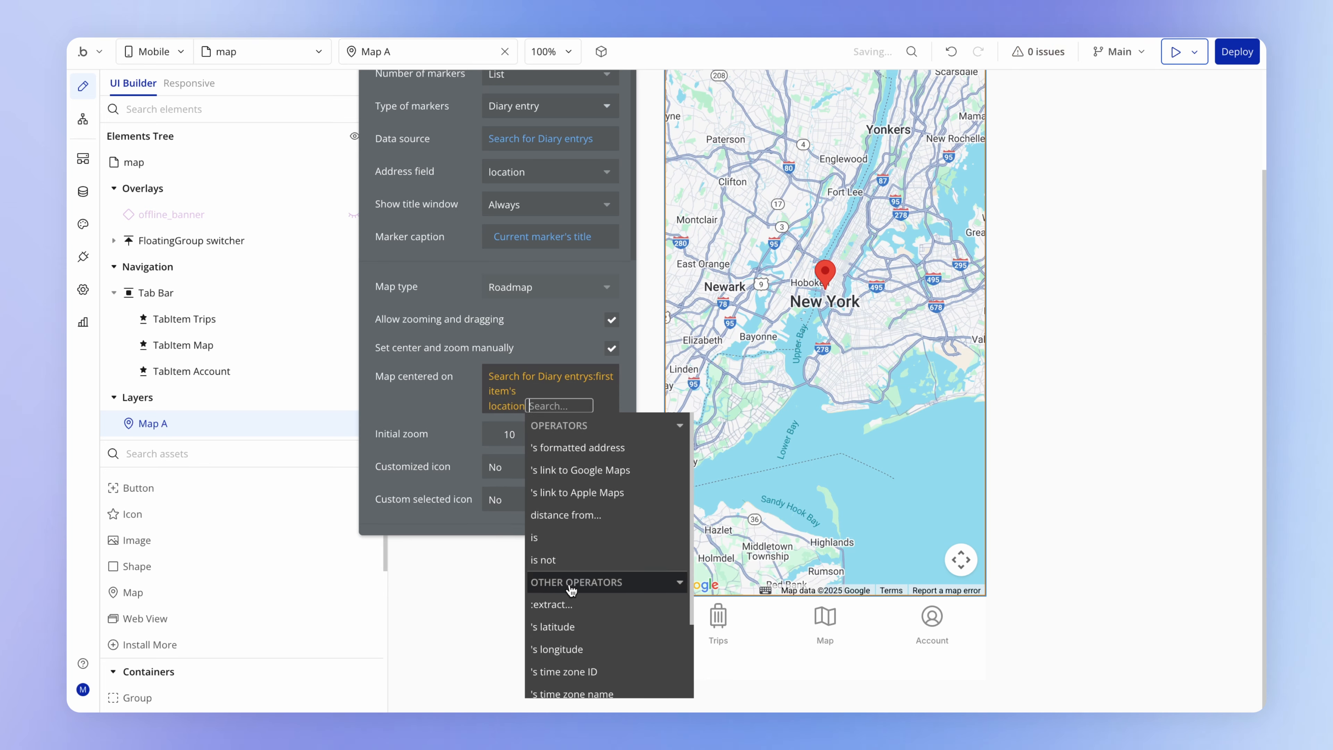
click(436, 368)
- Set Map A's initial zoom to 4
click(493, 501)
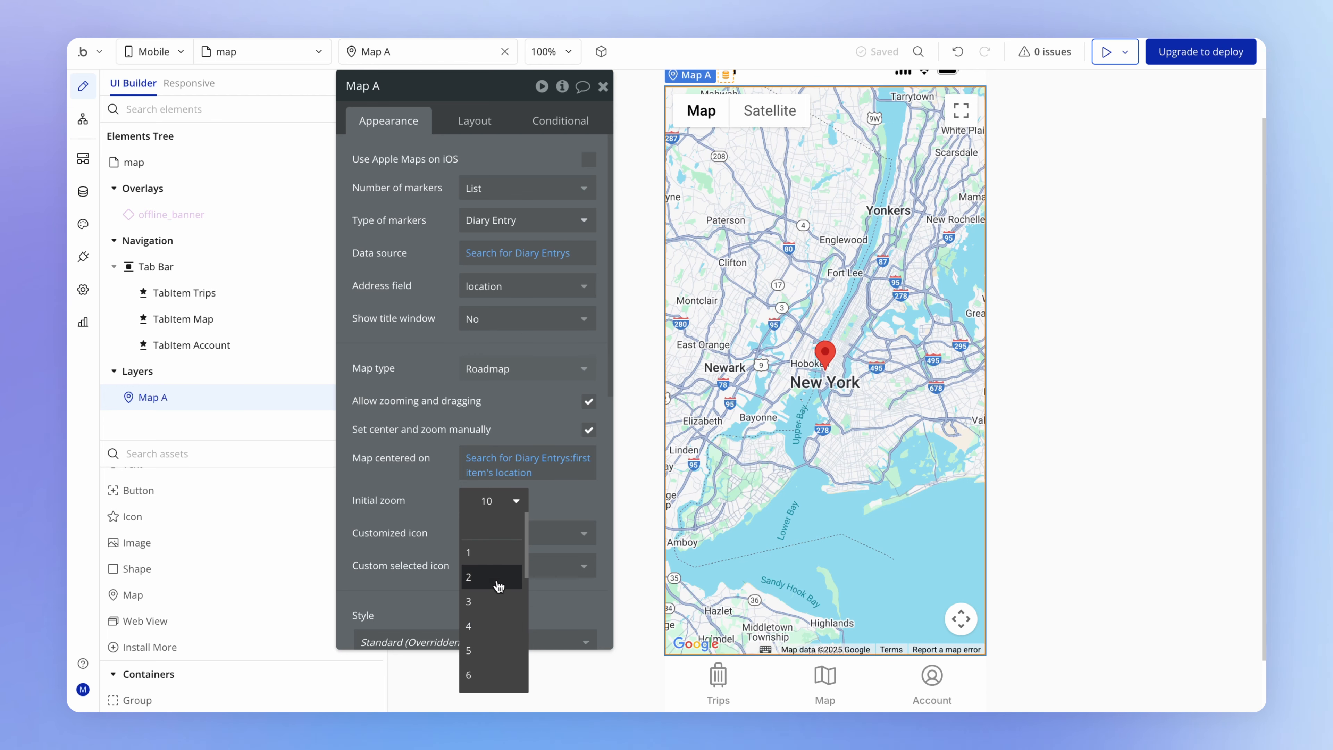
click(496, 626)
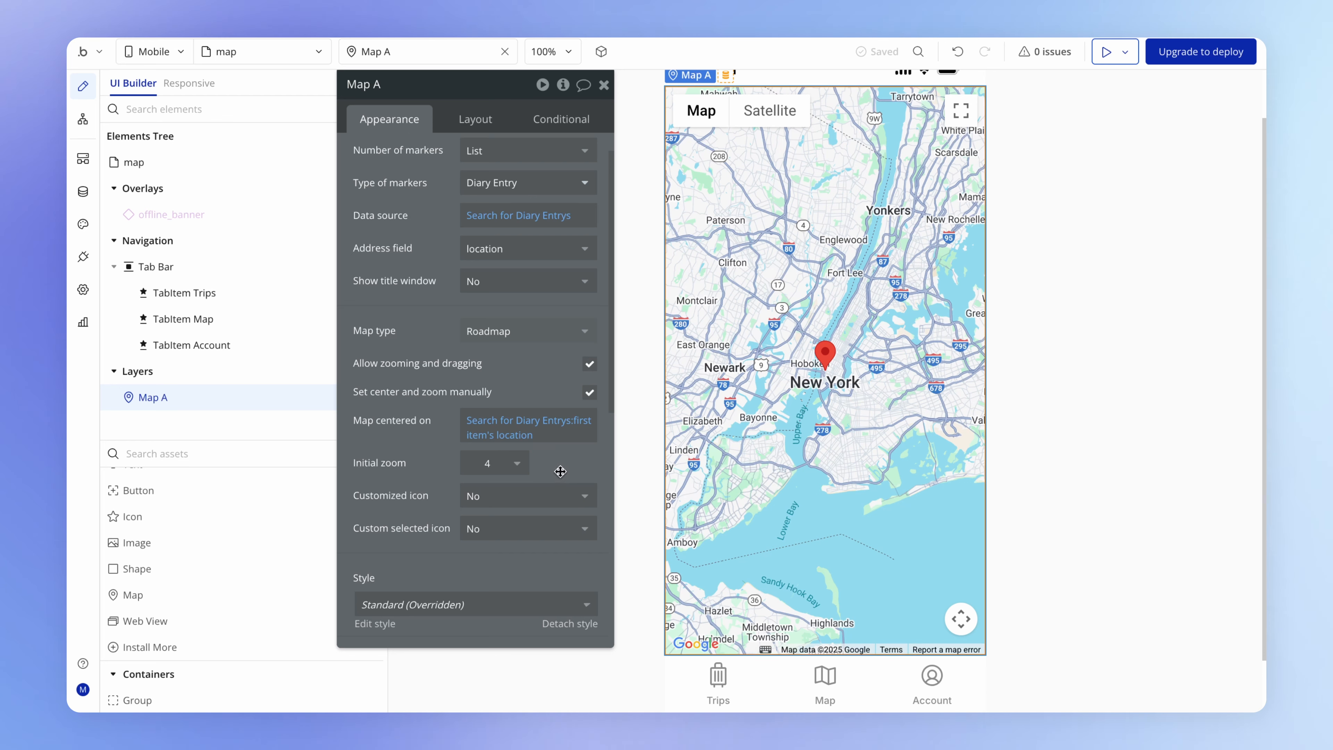
scroll(560, 466, up, 1)
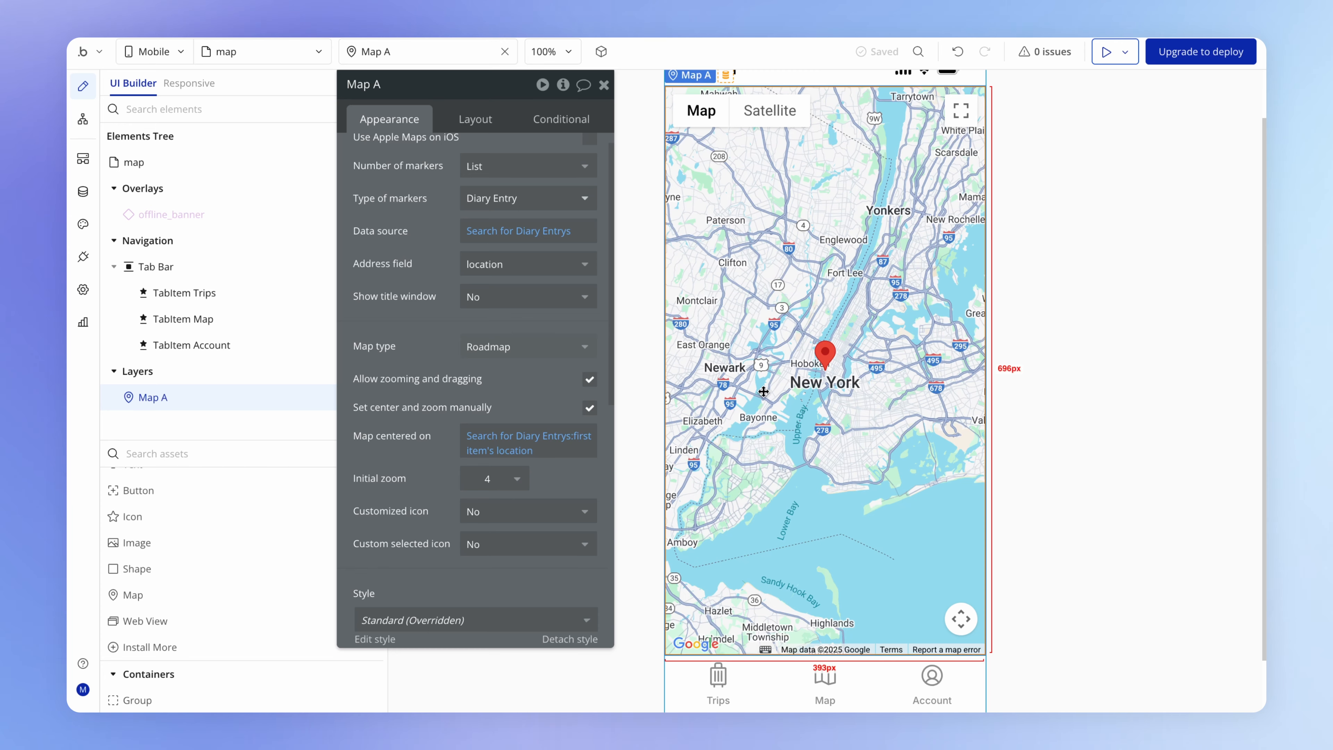
drag(562, 401, 571, 443)
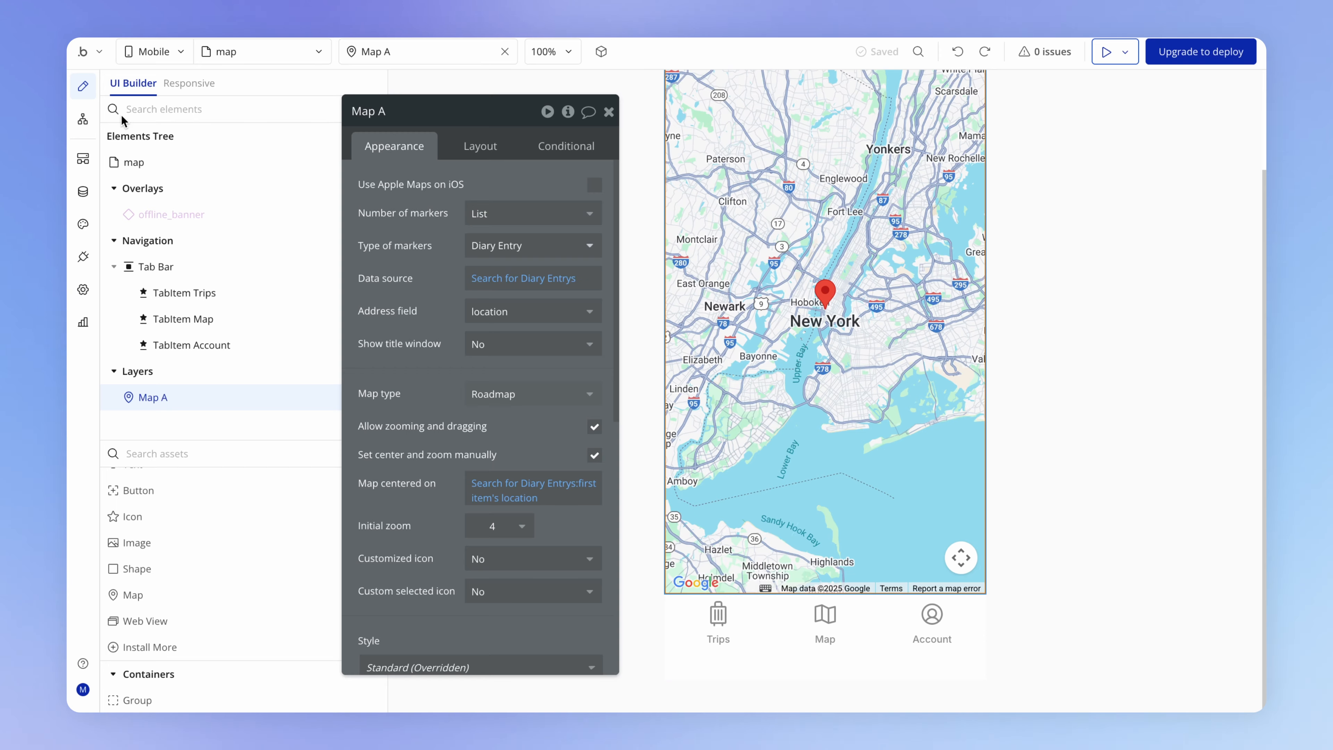
- Create a workflow on the map view that runs when Map A's marker is clicked
click(84, 121)
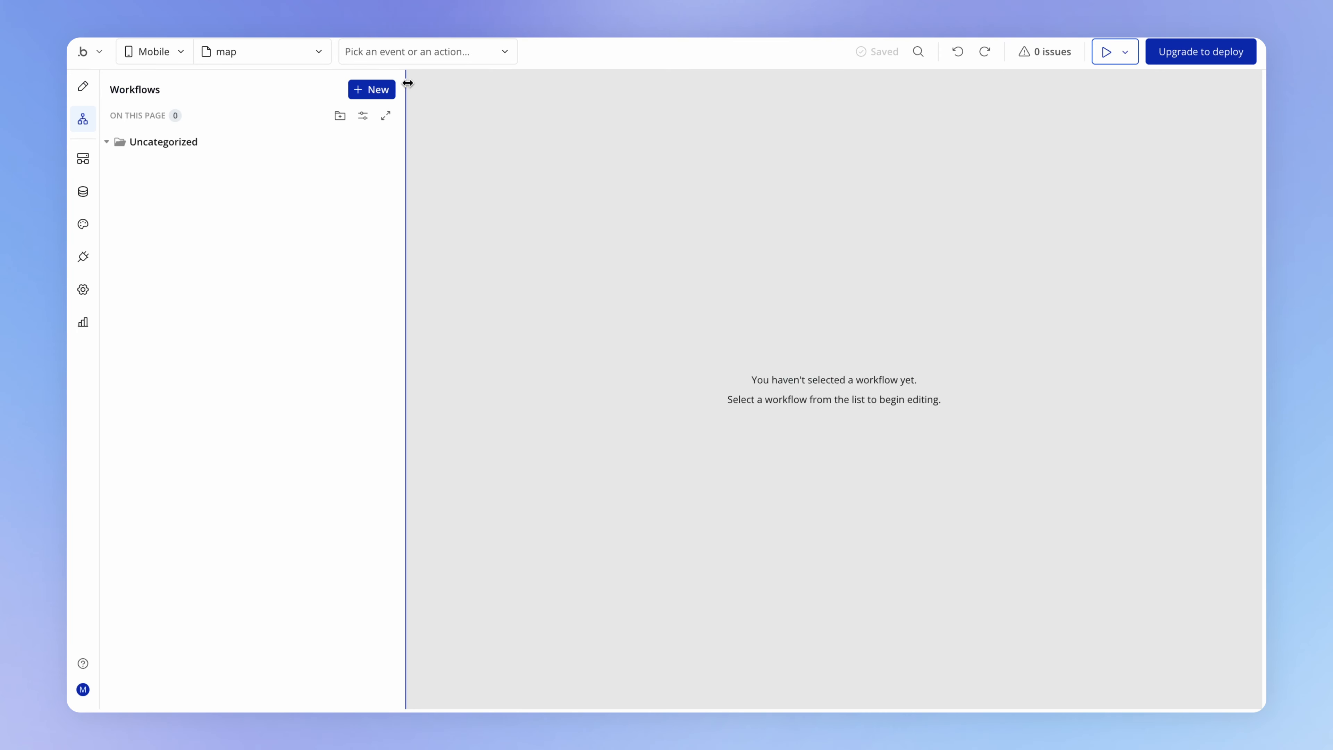
click(382, 92)
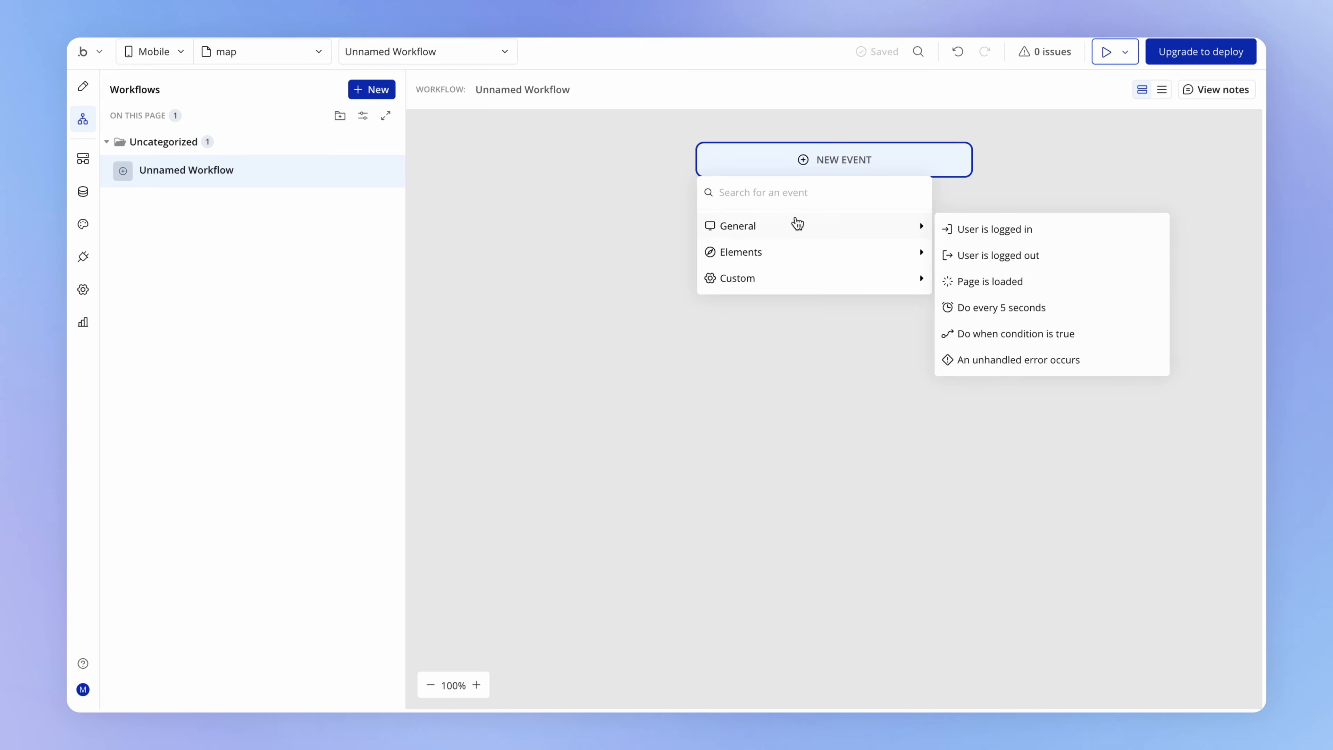
mouse_move(824, 247)
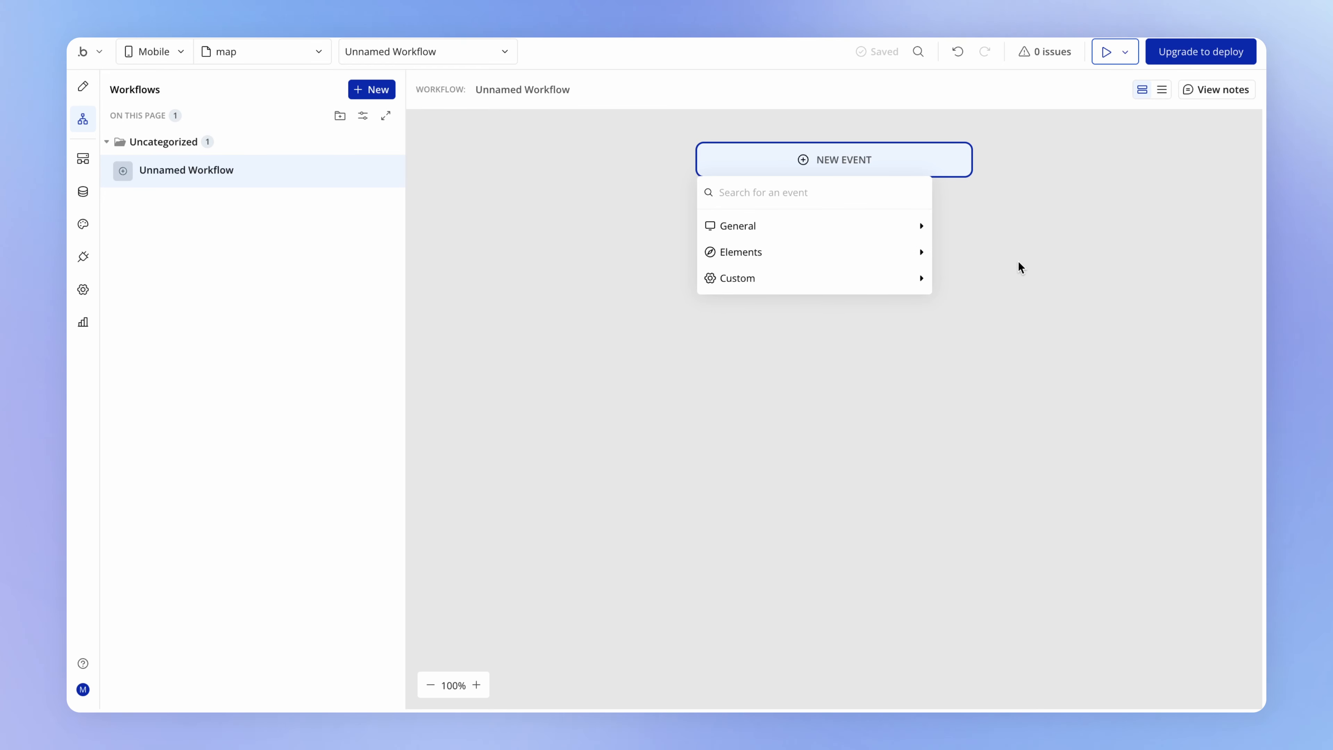
mouse_move(904, 253)
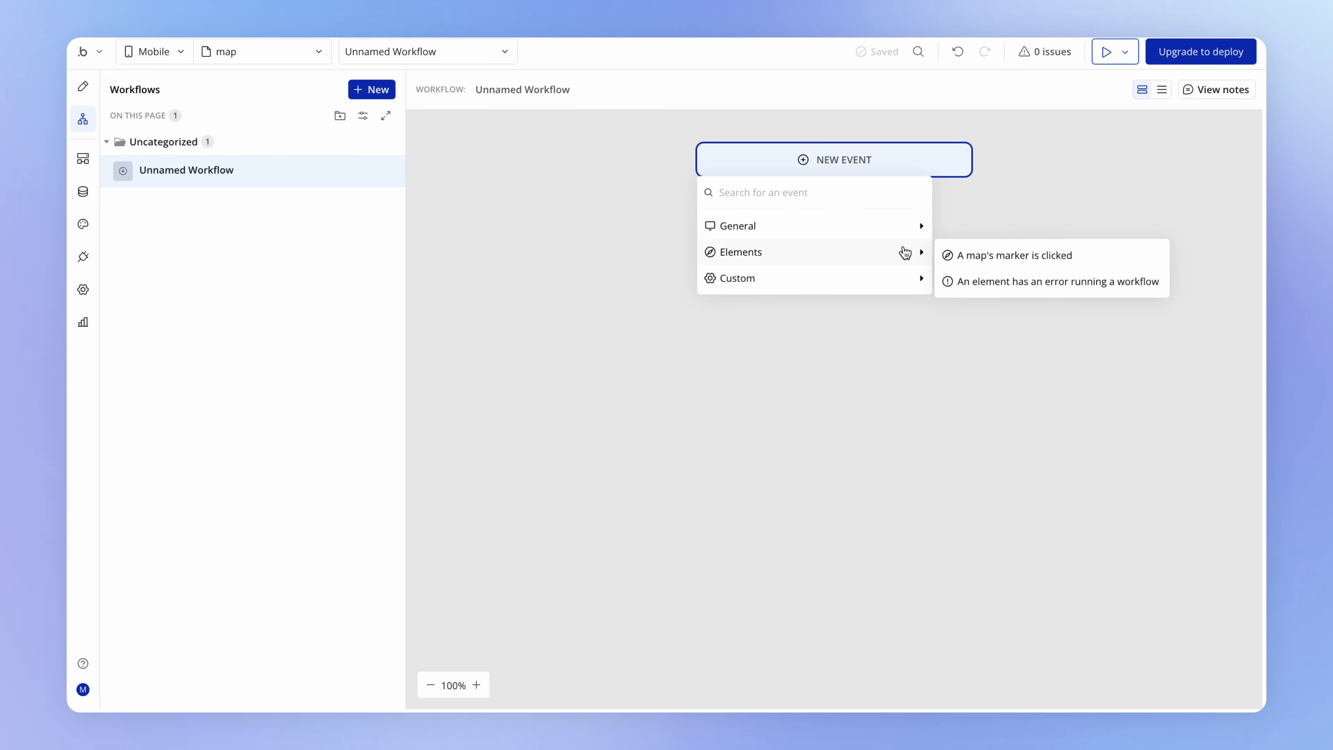
click(1101, 263)
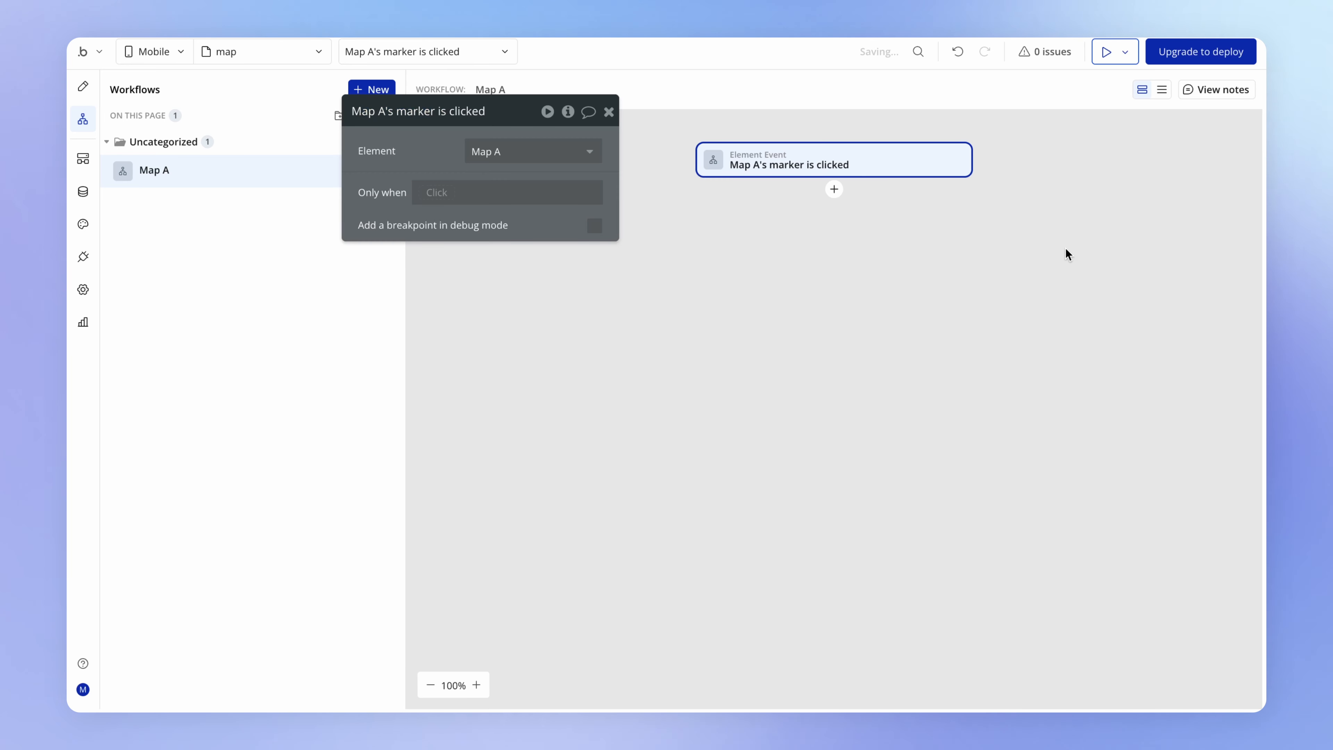
mouse_move(389, 155)
mouse_down()
mouse_move(410, 227)
mouse_move(437, 199)
mouse_up()
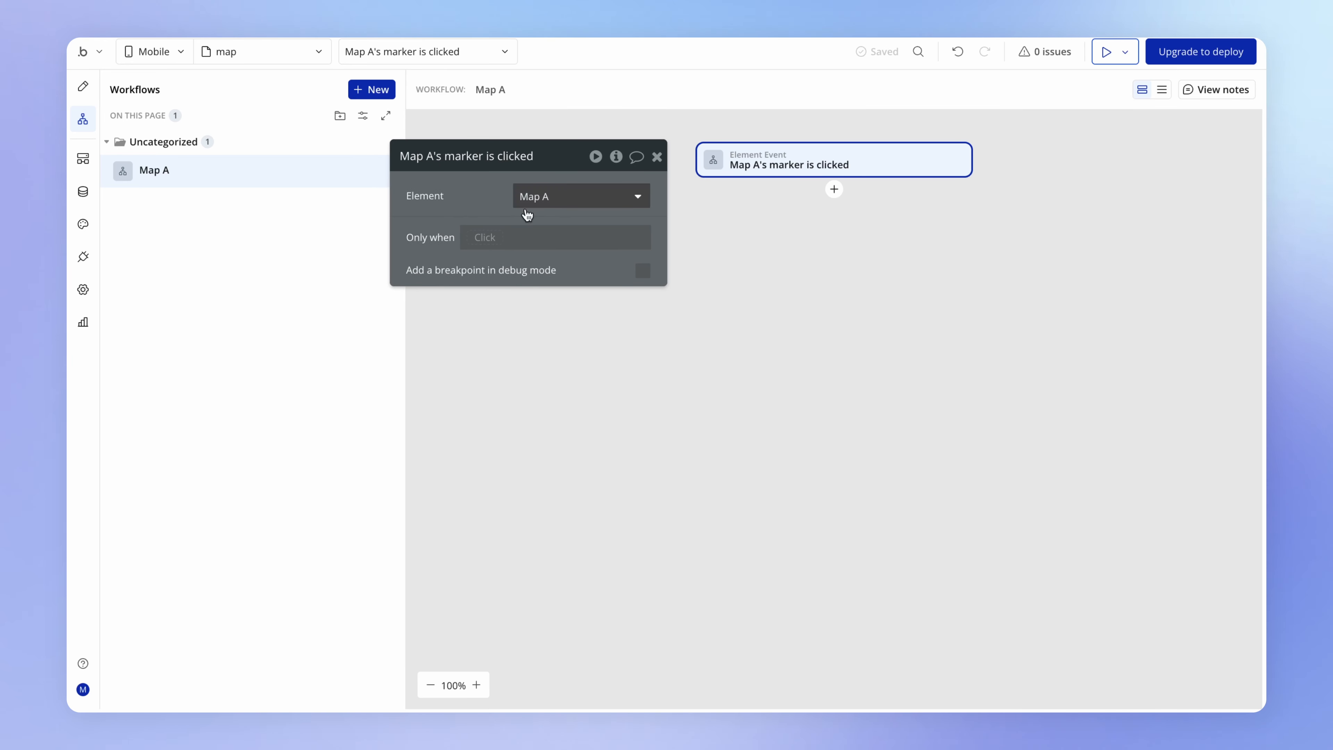
- Add a Go to view action to the marker workflow, with diary entry details as its target view
click(834, 190)
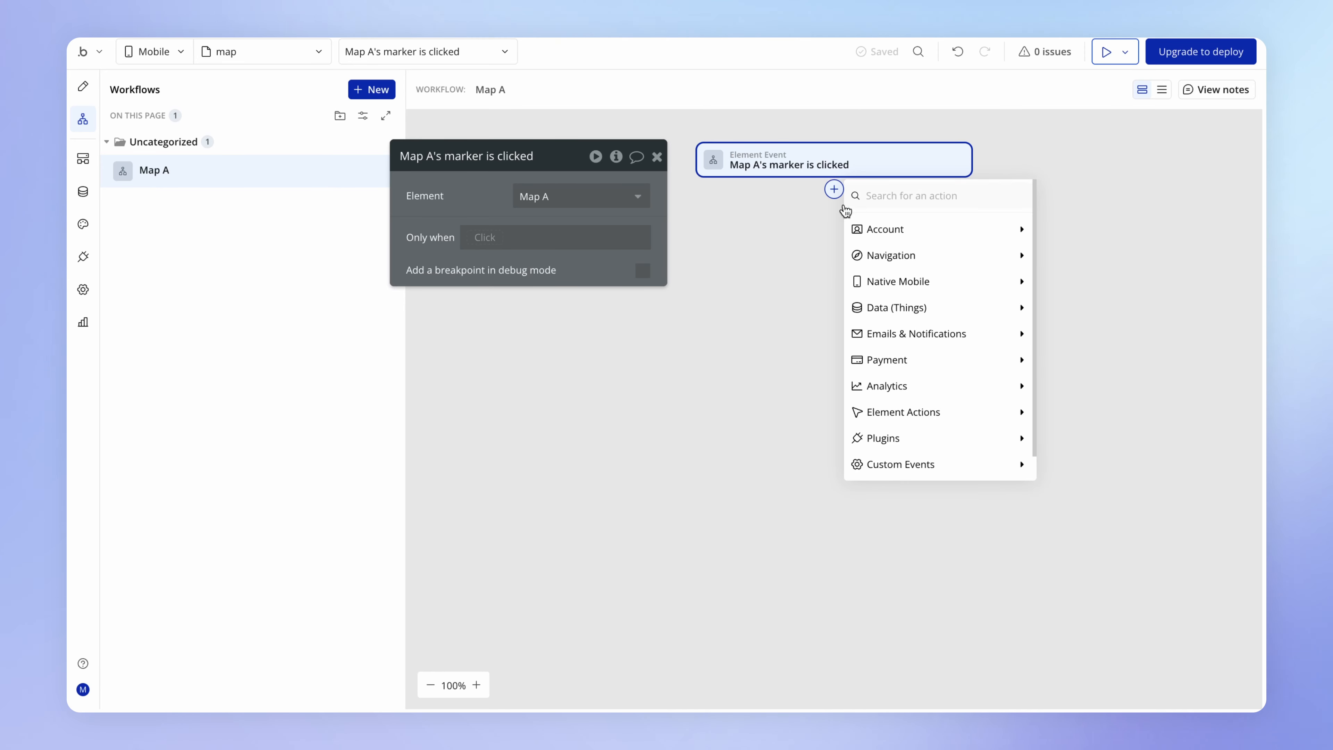
mouse_move(881, 252)
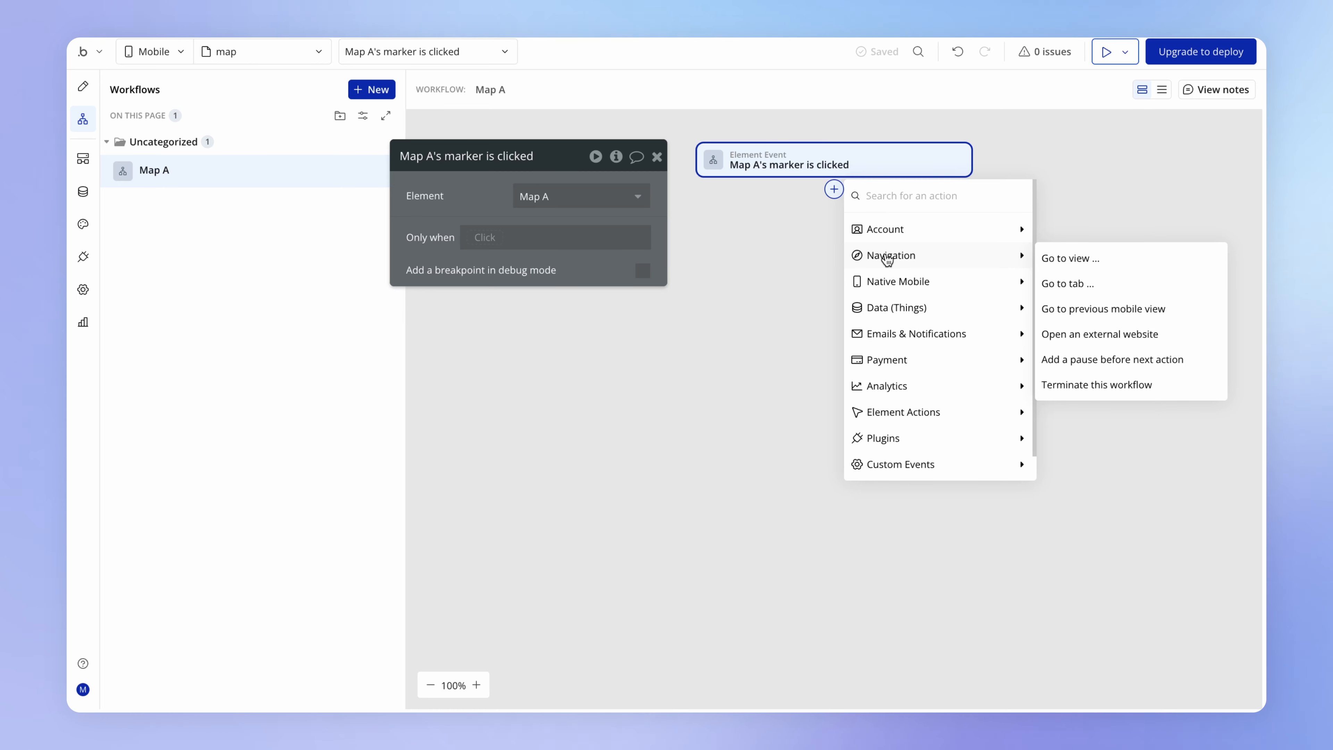
click(1111, 262)
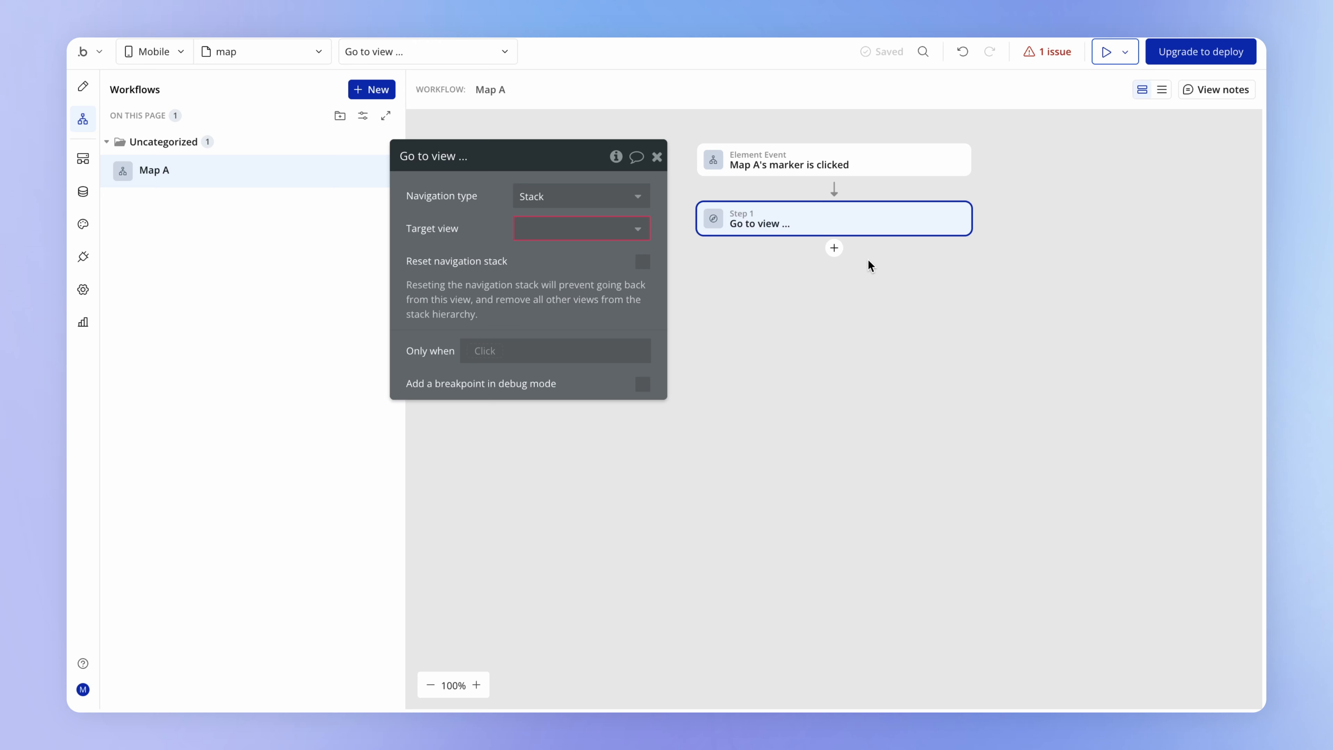
click(568, 229)
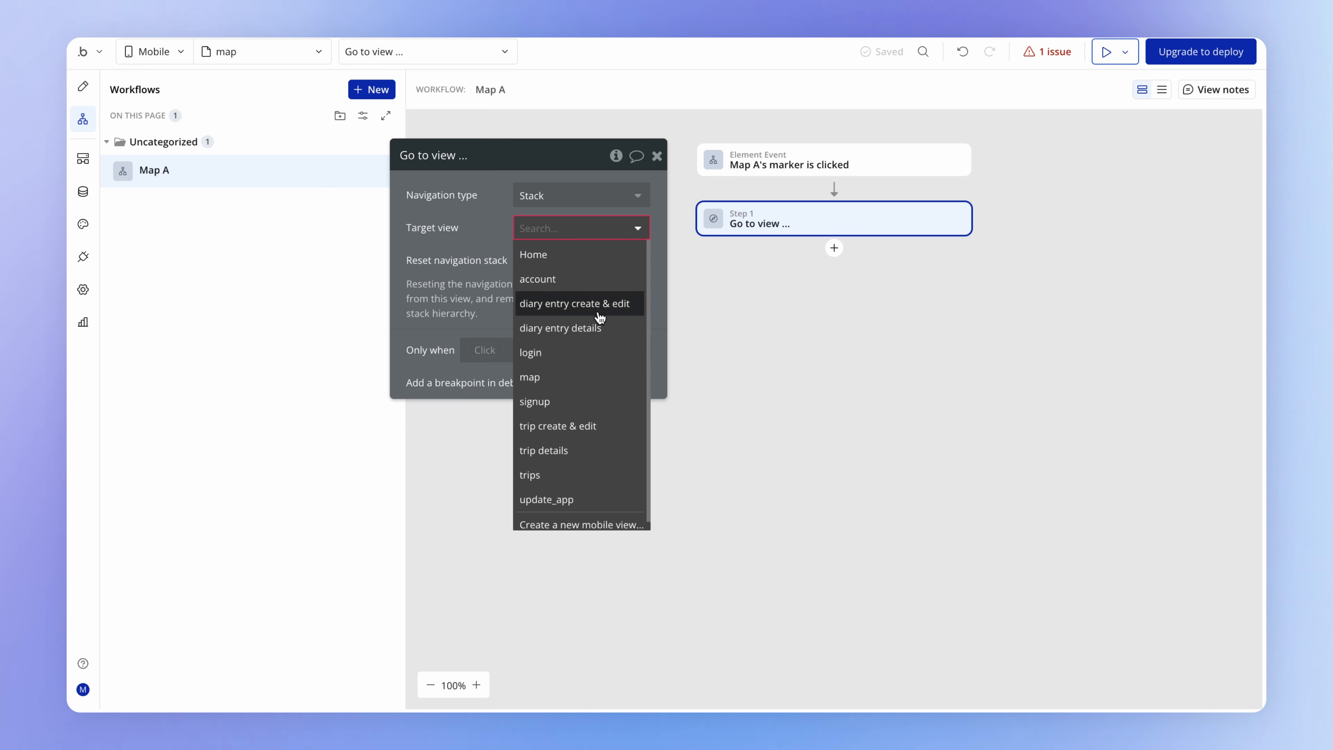
click(606, 327)
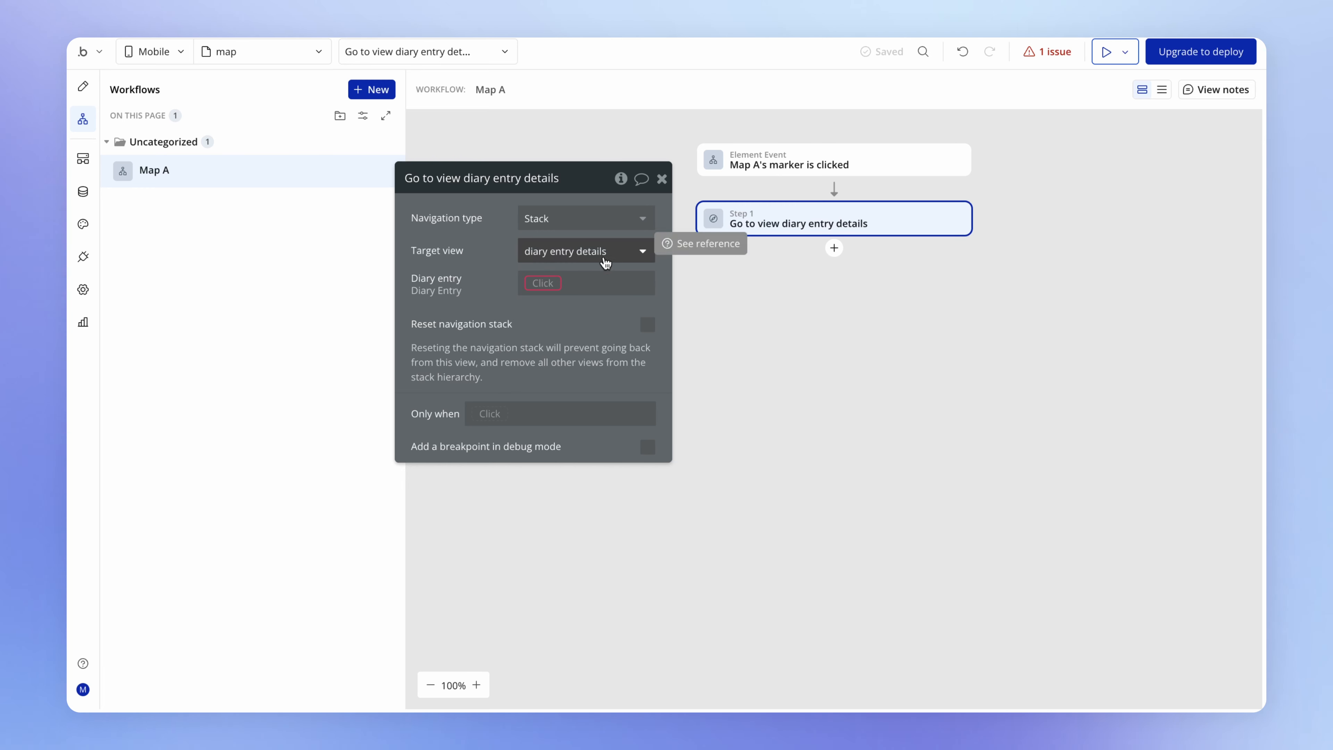
- Pass This Map's current marker as the Diary entry property of the Go to view action
click(544, 283)
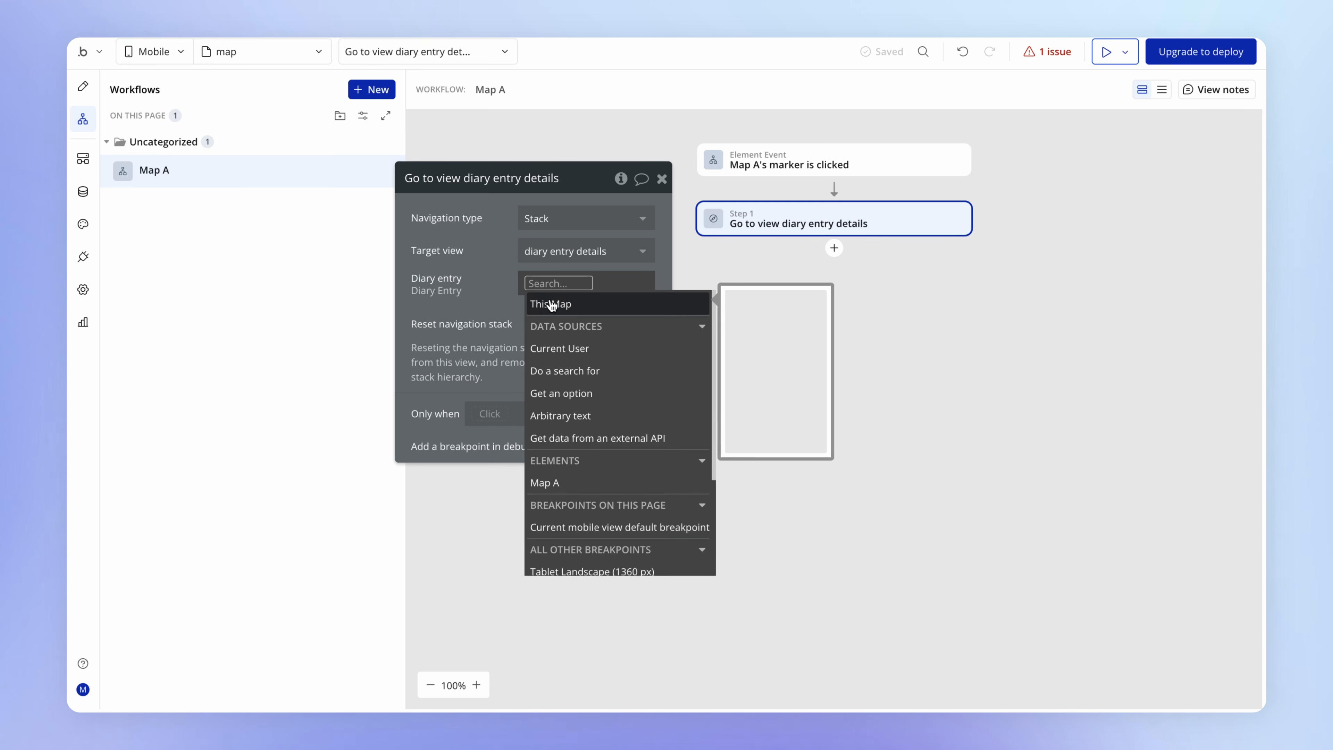
click(573, 309)
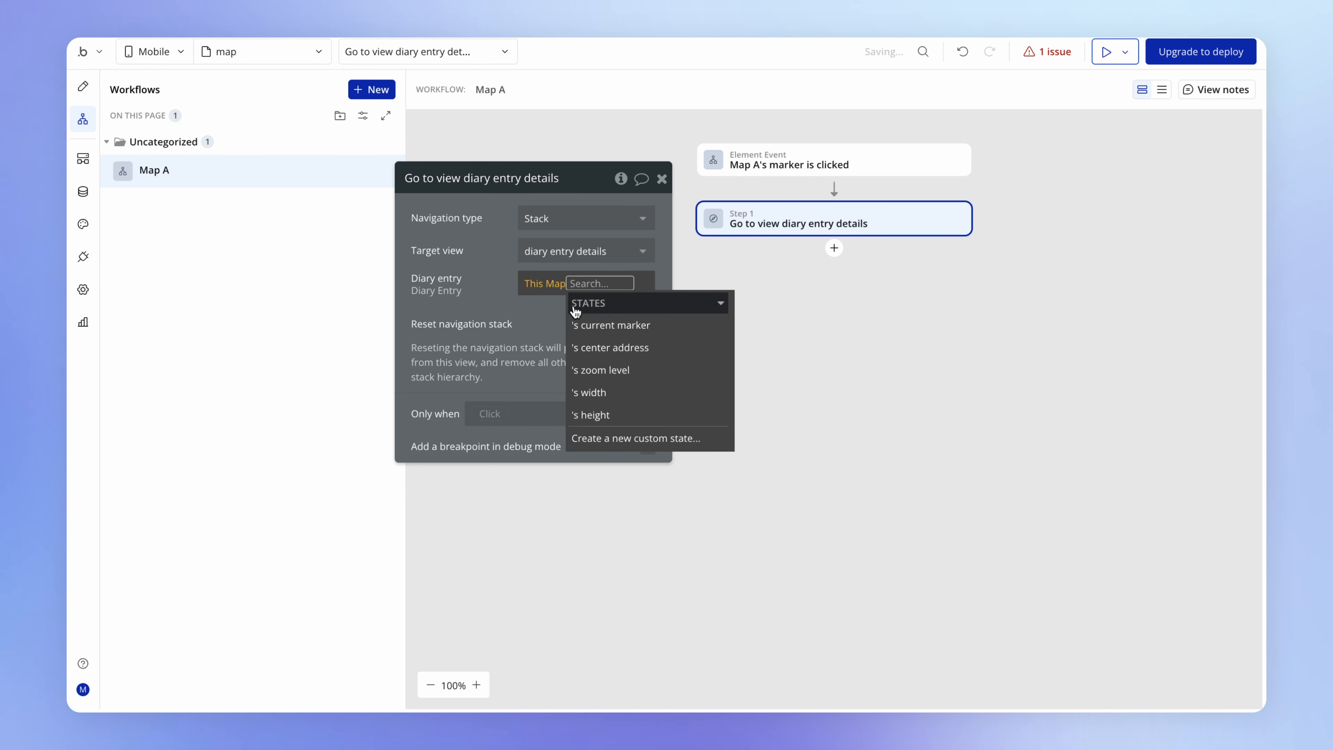
mouse_move(673, 330)
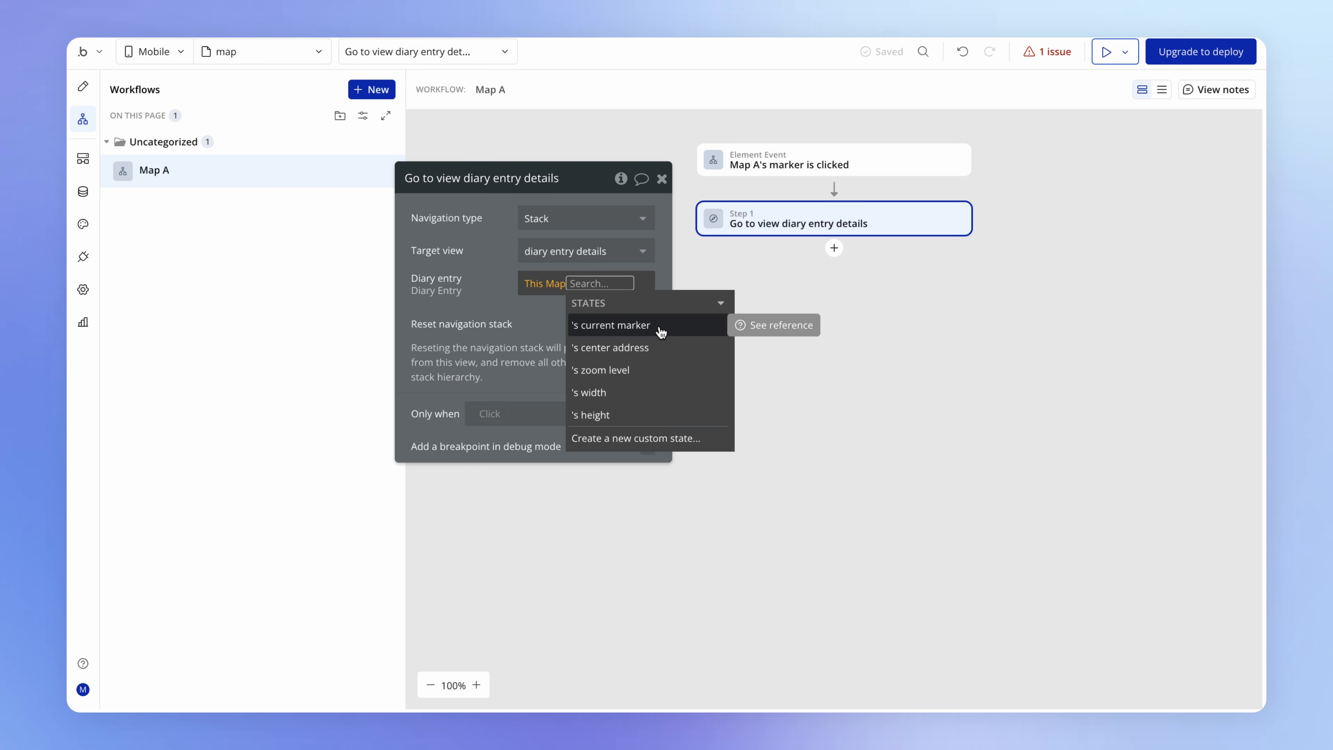
click(660, 327)
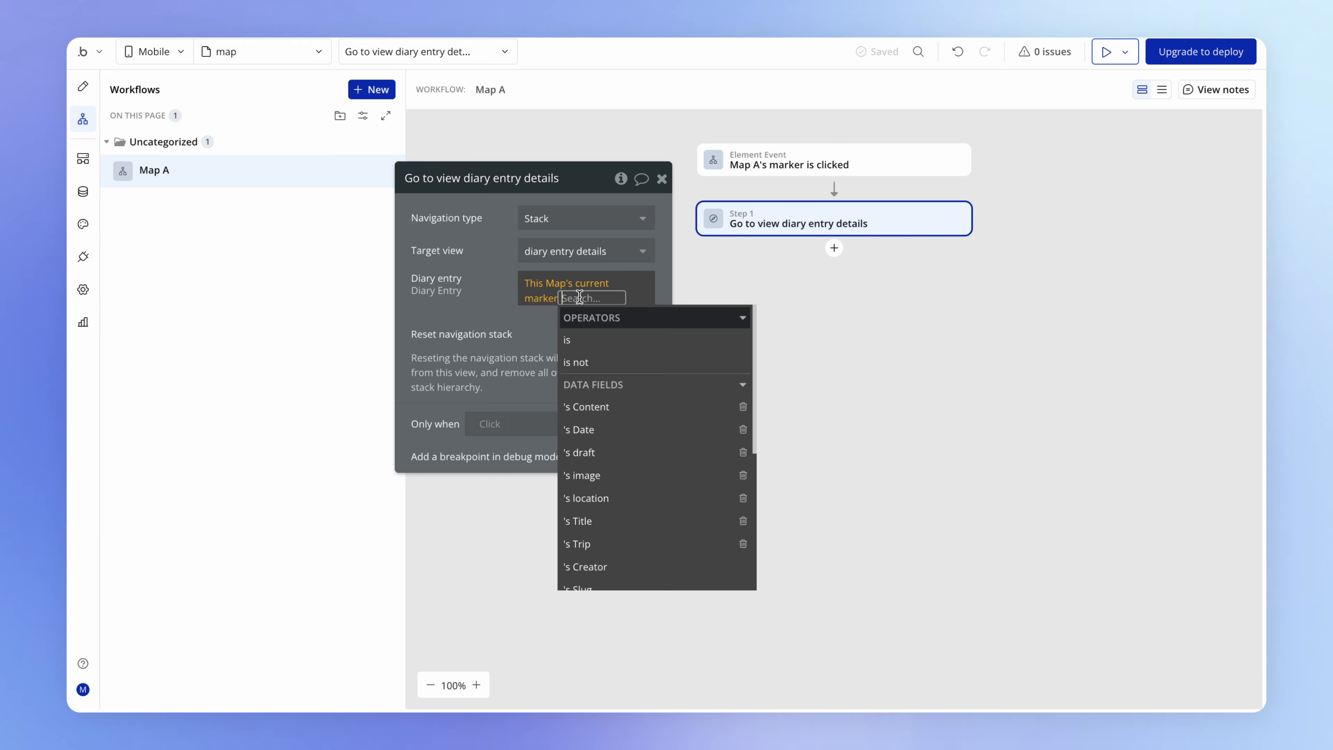
click(536, 317)
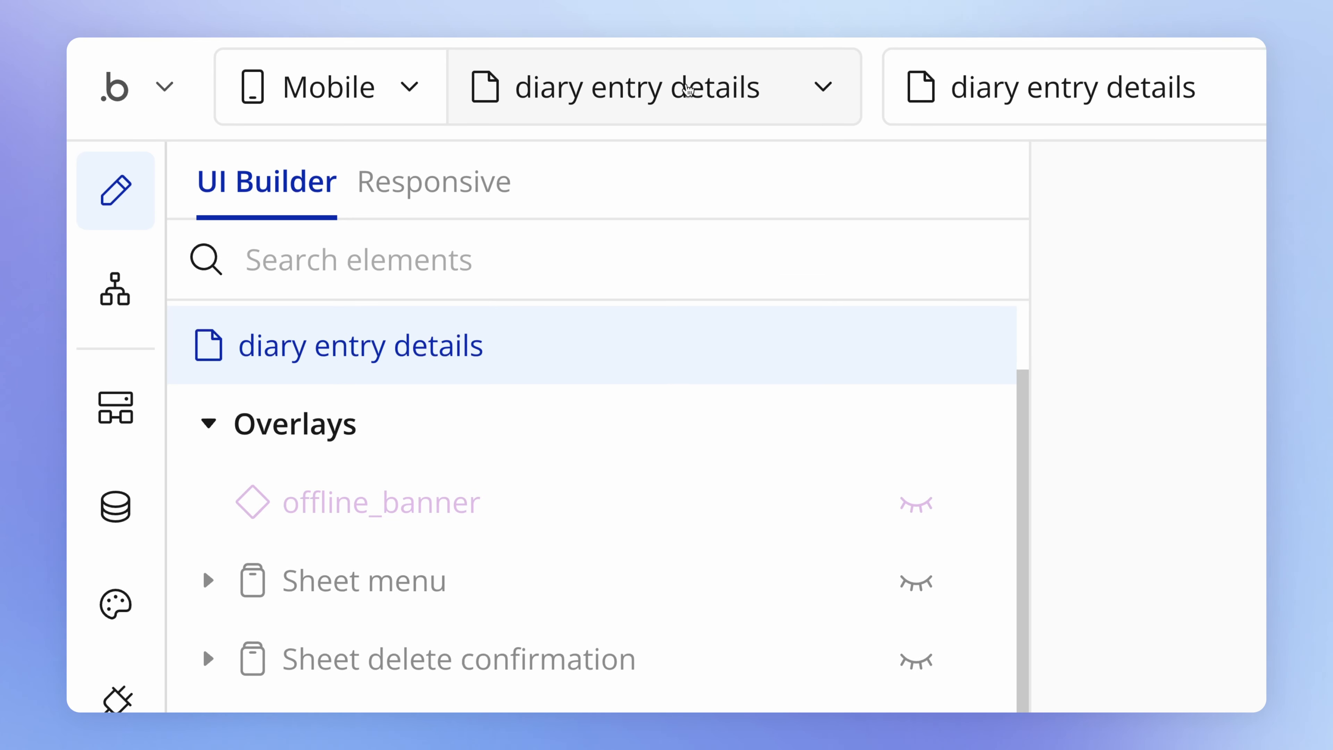
- Add a text element above the title in the diary entry details view's Group body, and check the view's Diary entry property
drag(220, 506, 706, 157)
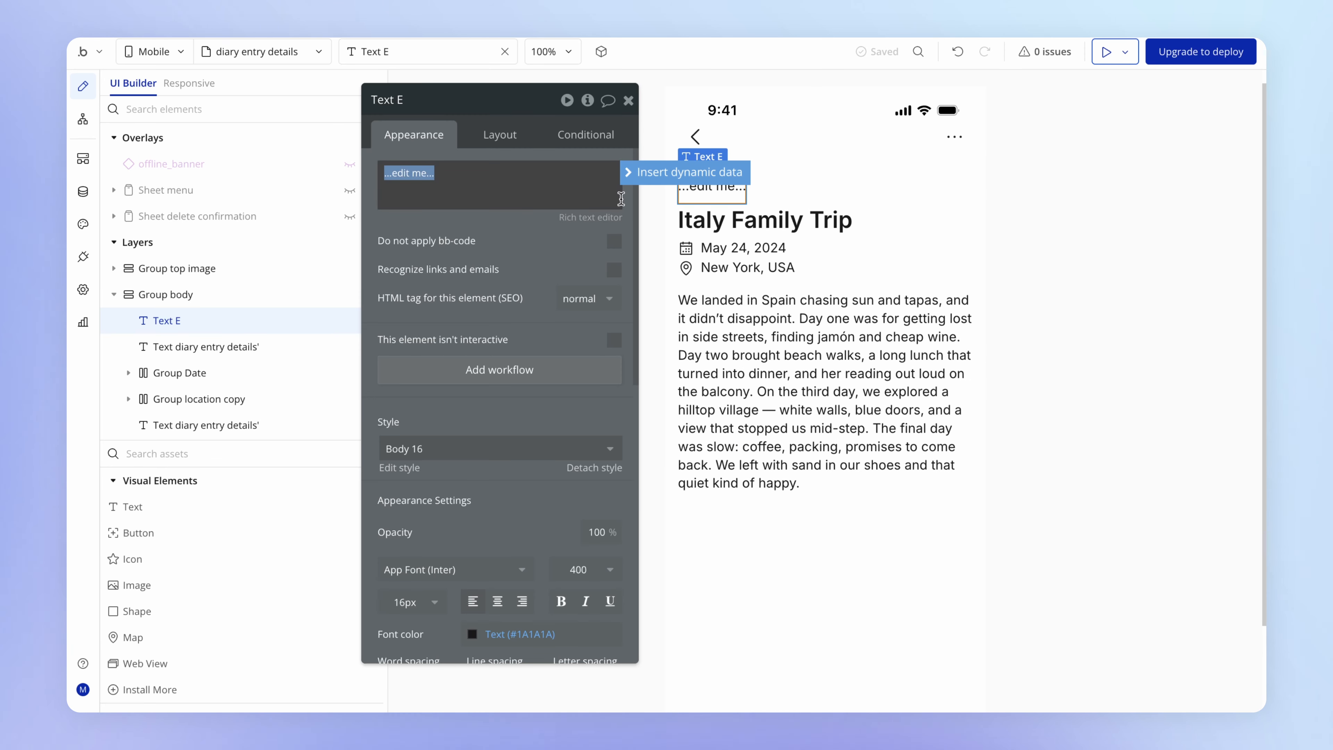
drag(538, 247, 467, 276)
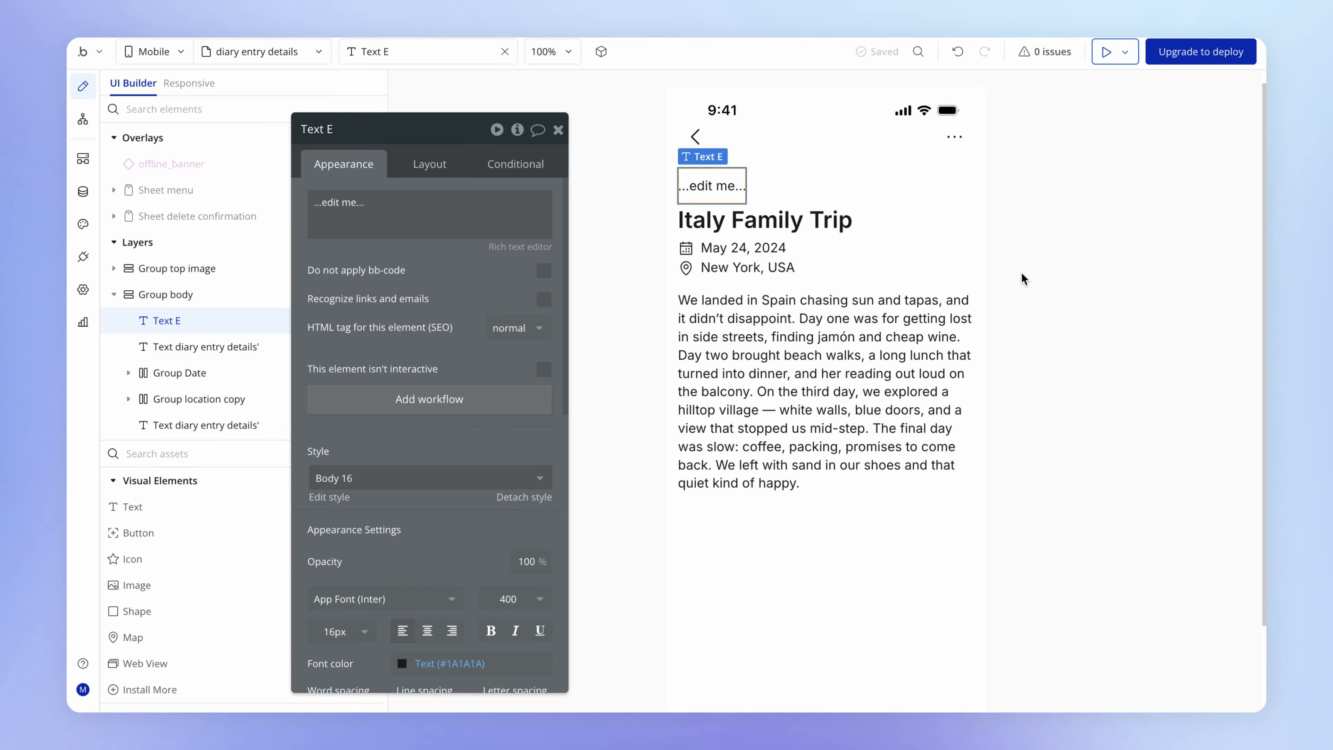
click(1085, 412)
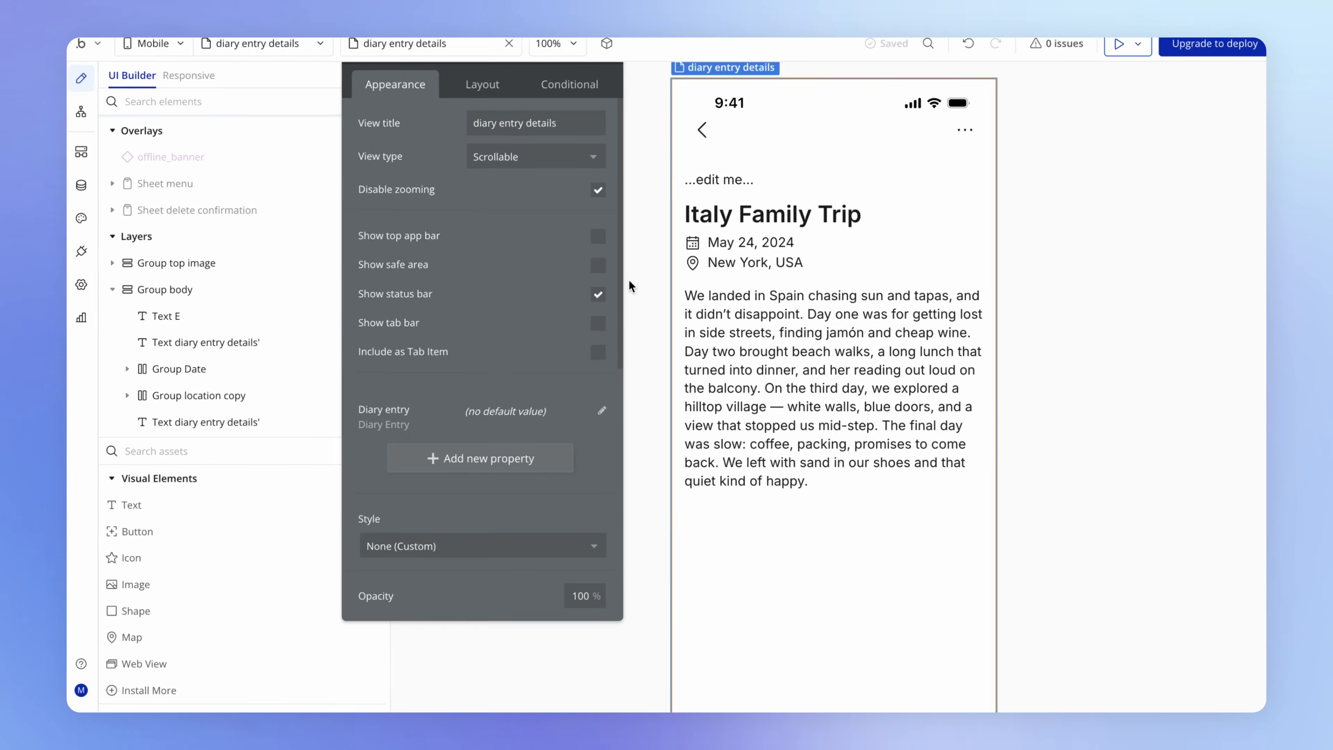
- Set the new text element above the title to show diary entry details's Diary entry's Trip's title
click(708, 188)
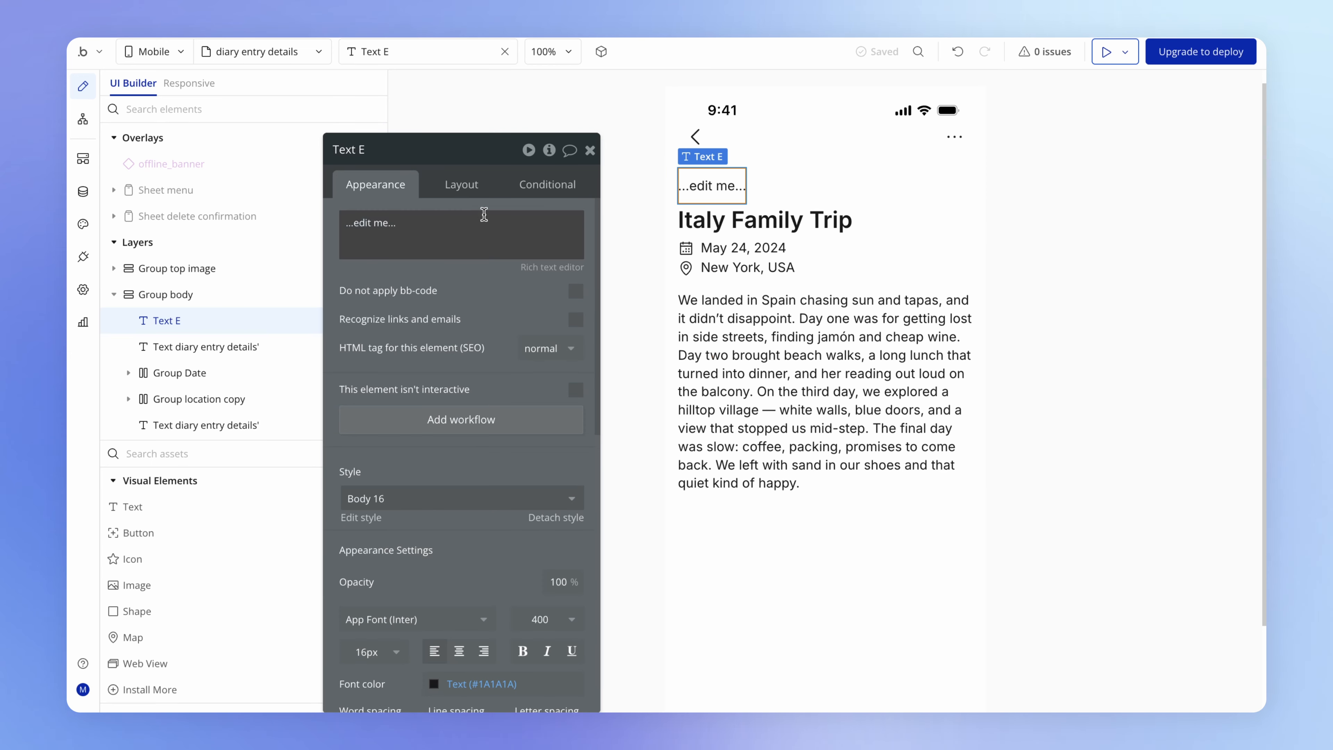
click(456, 227)
click(618, 222)
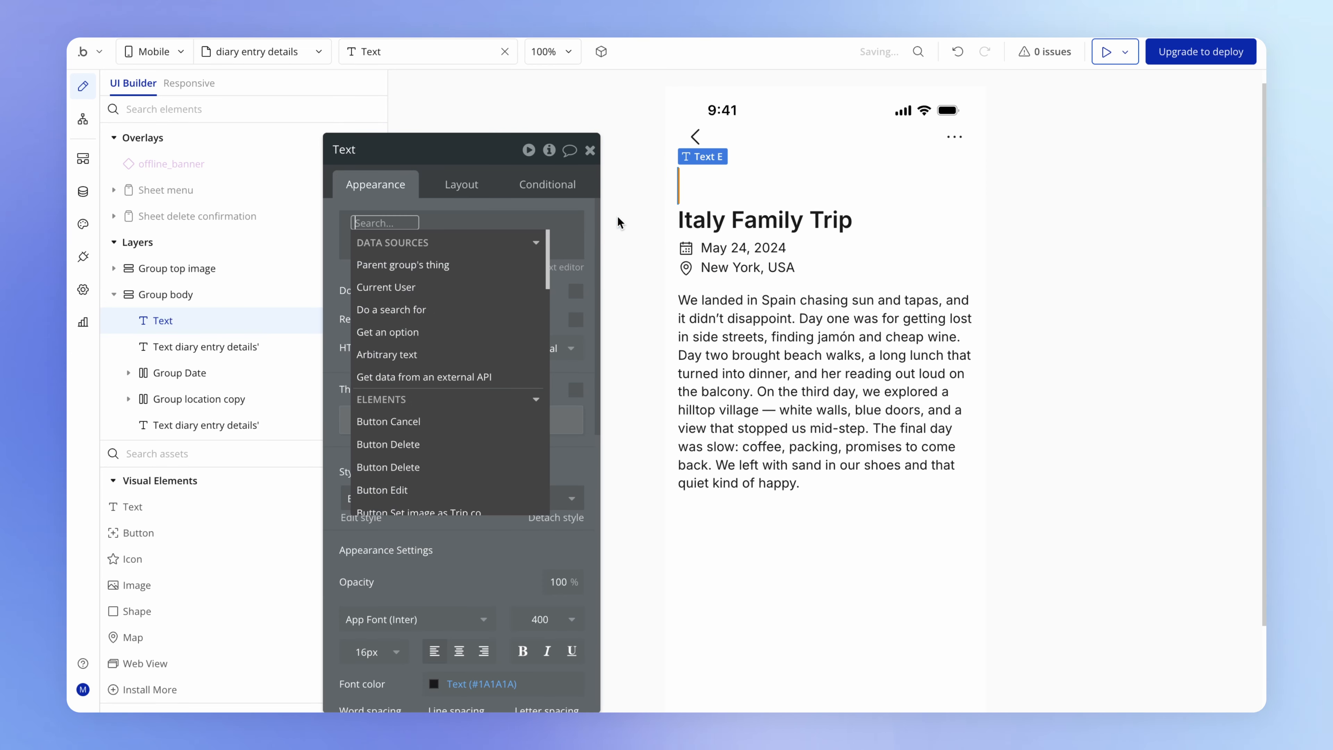
text(dia)
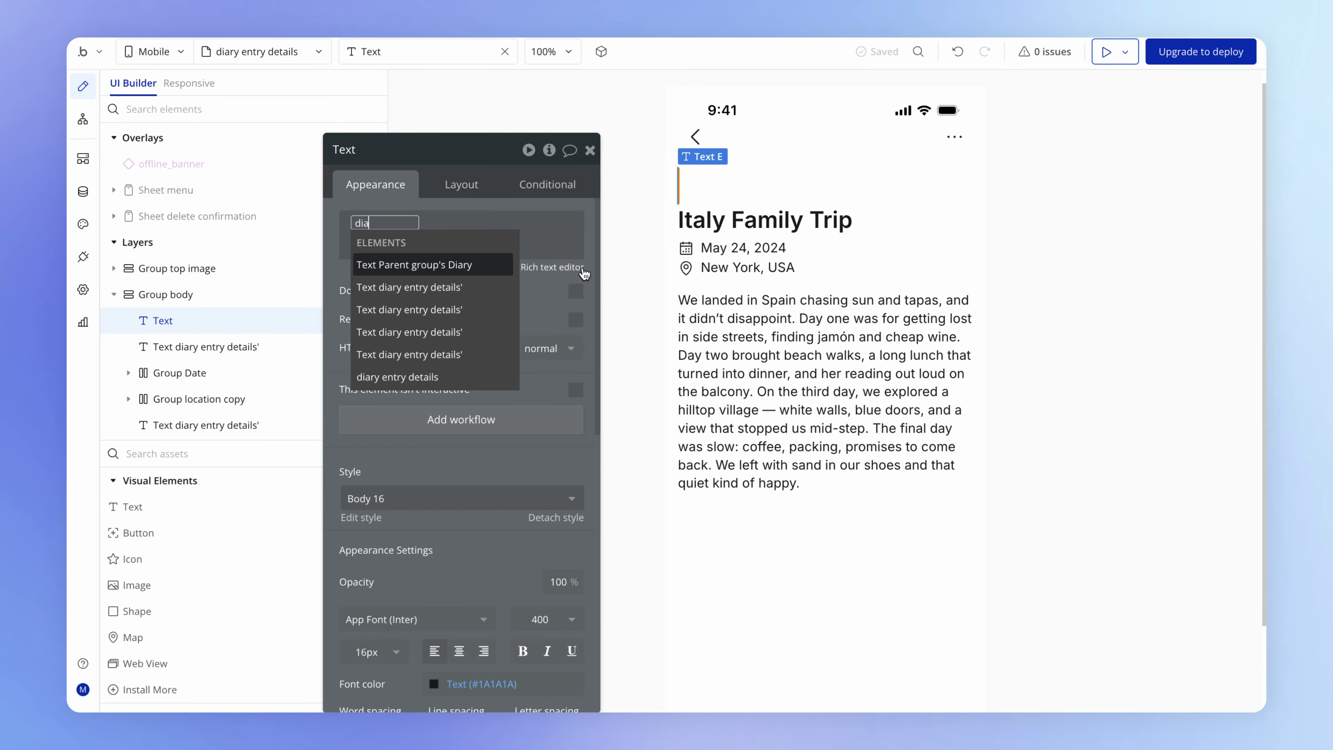
mouse_move(450, 387)
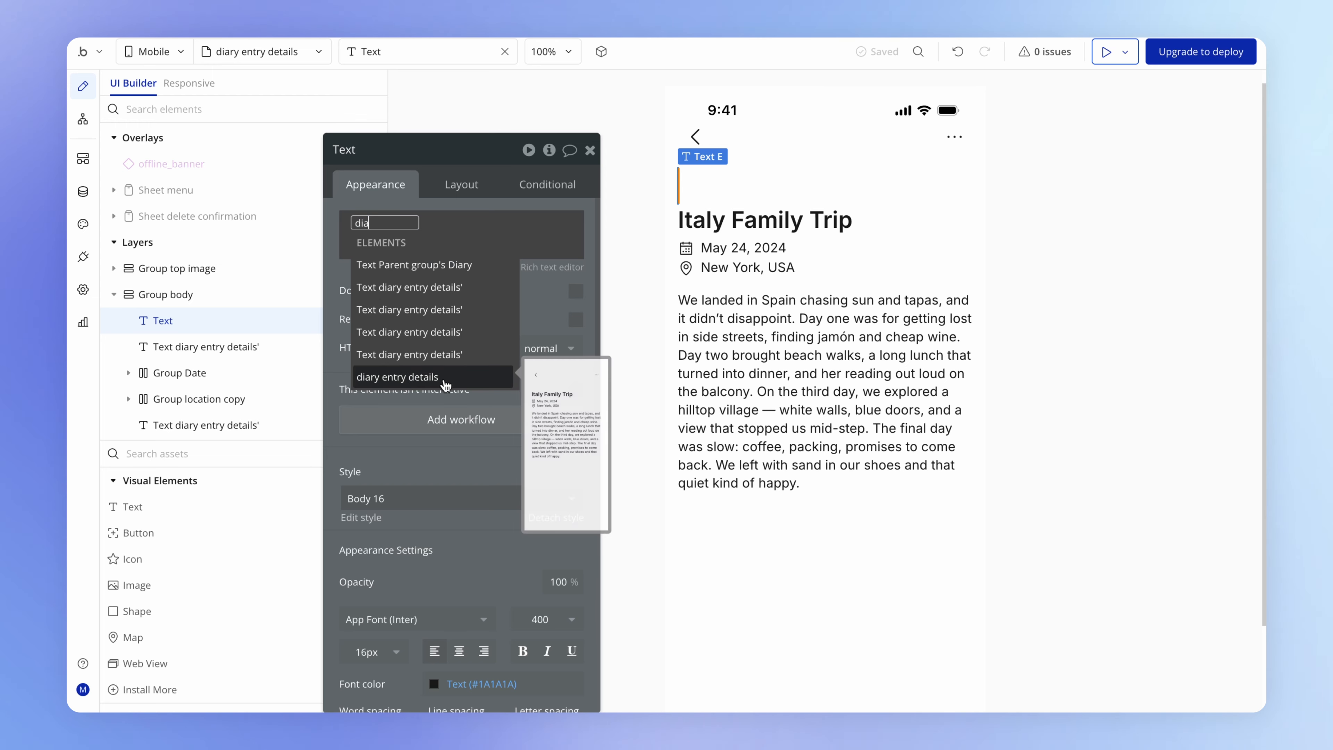
click(462, 382)
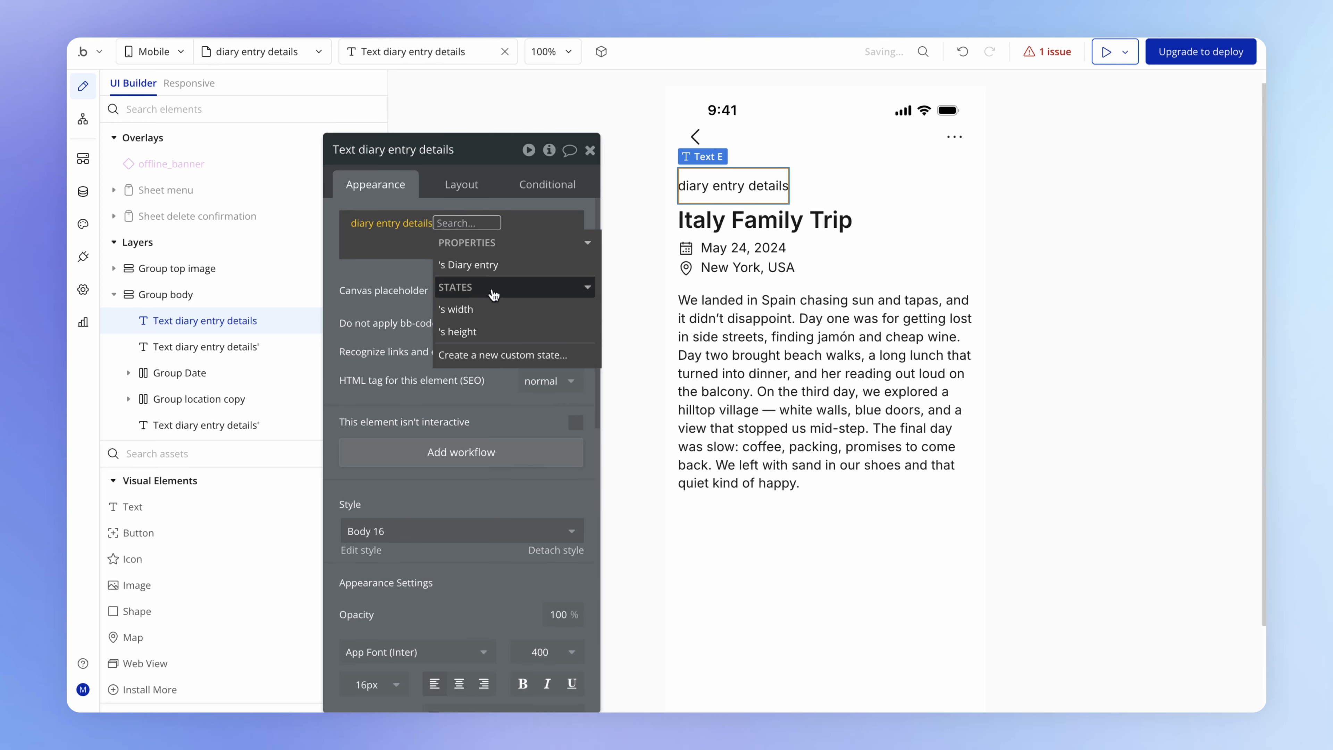
click(512, 266)
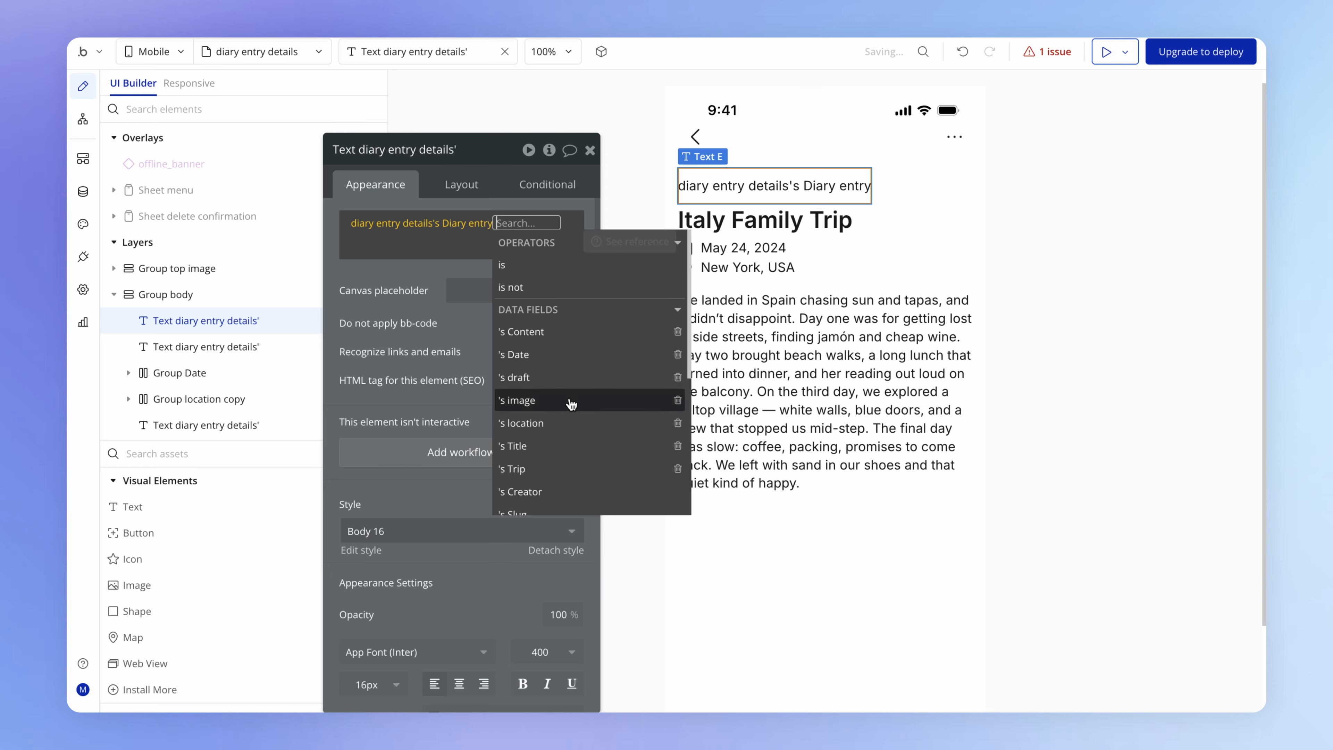
click(592, 469)
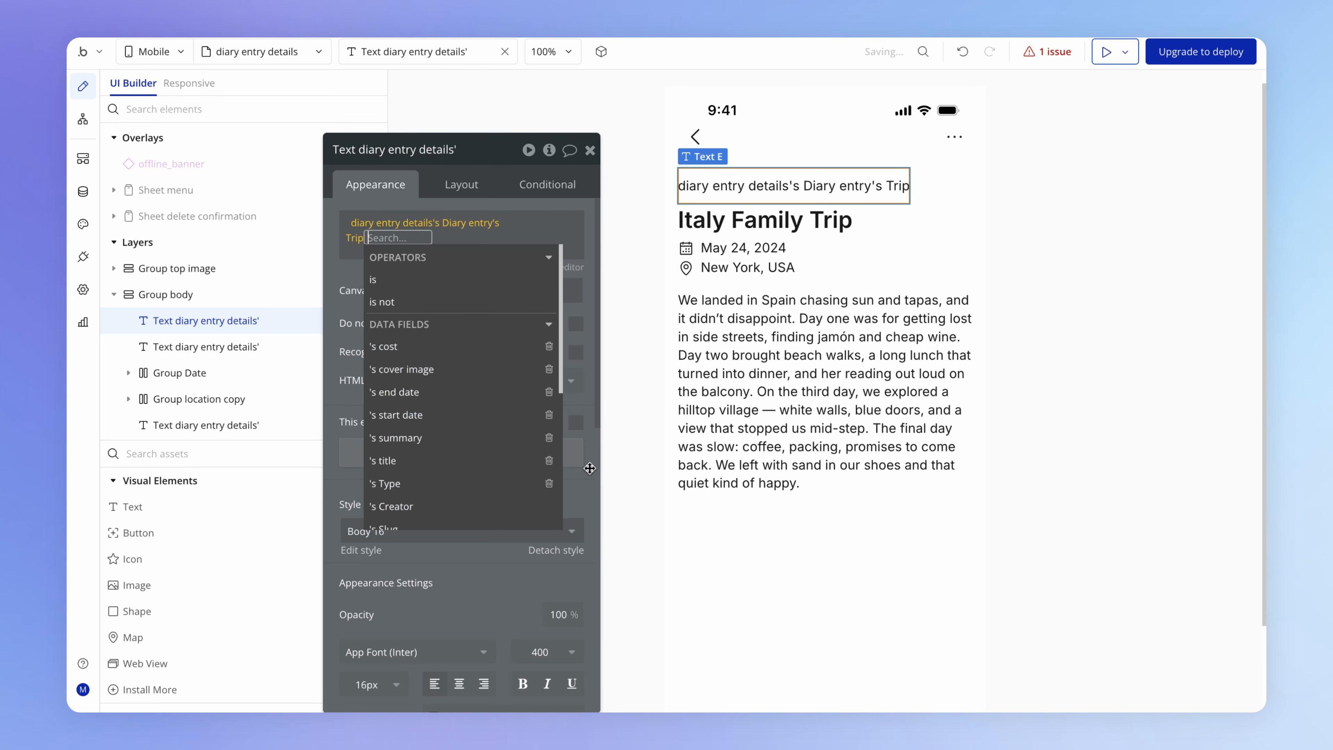
click(450, 463)
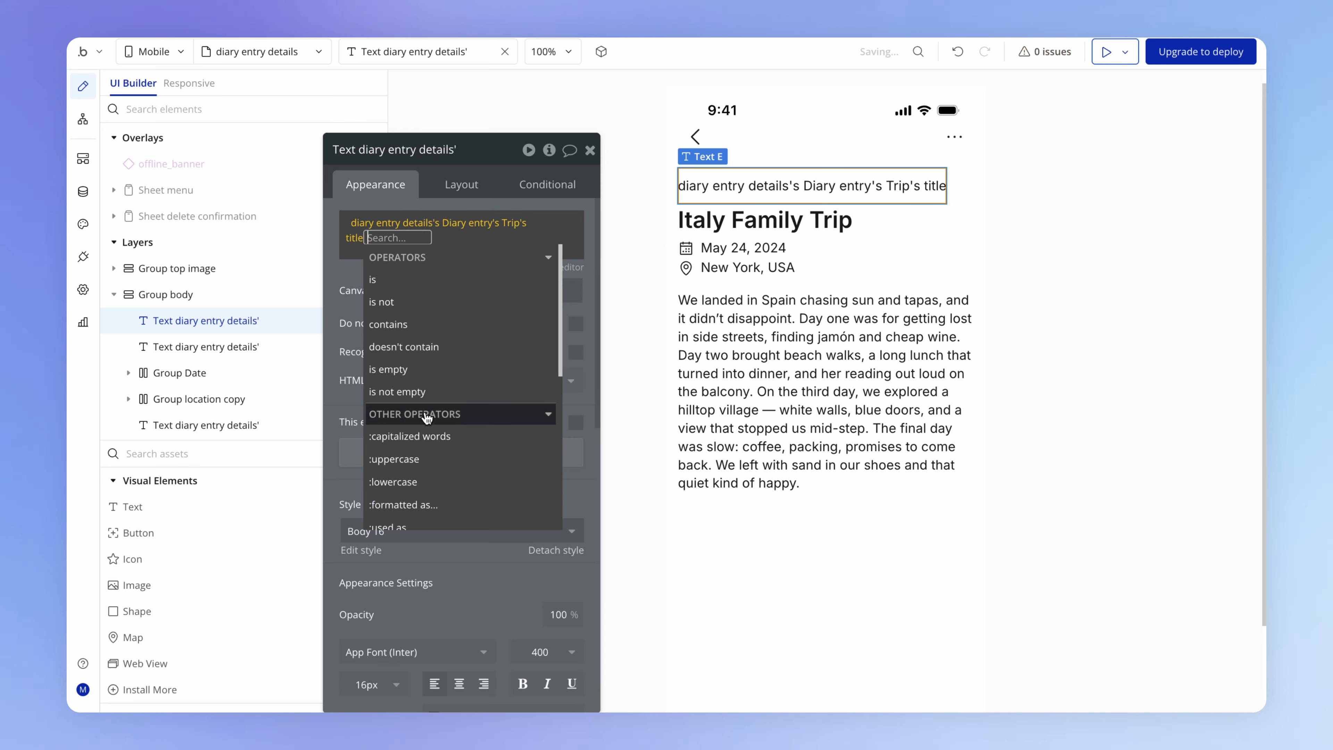
click(349, 309)
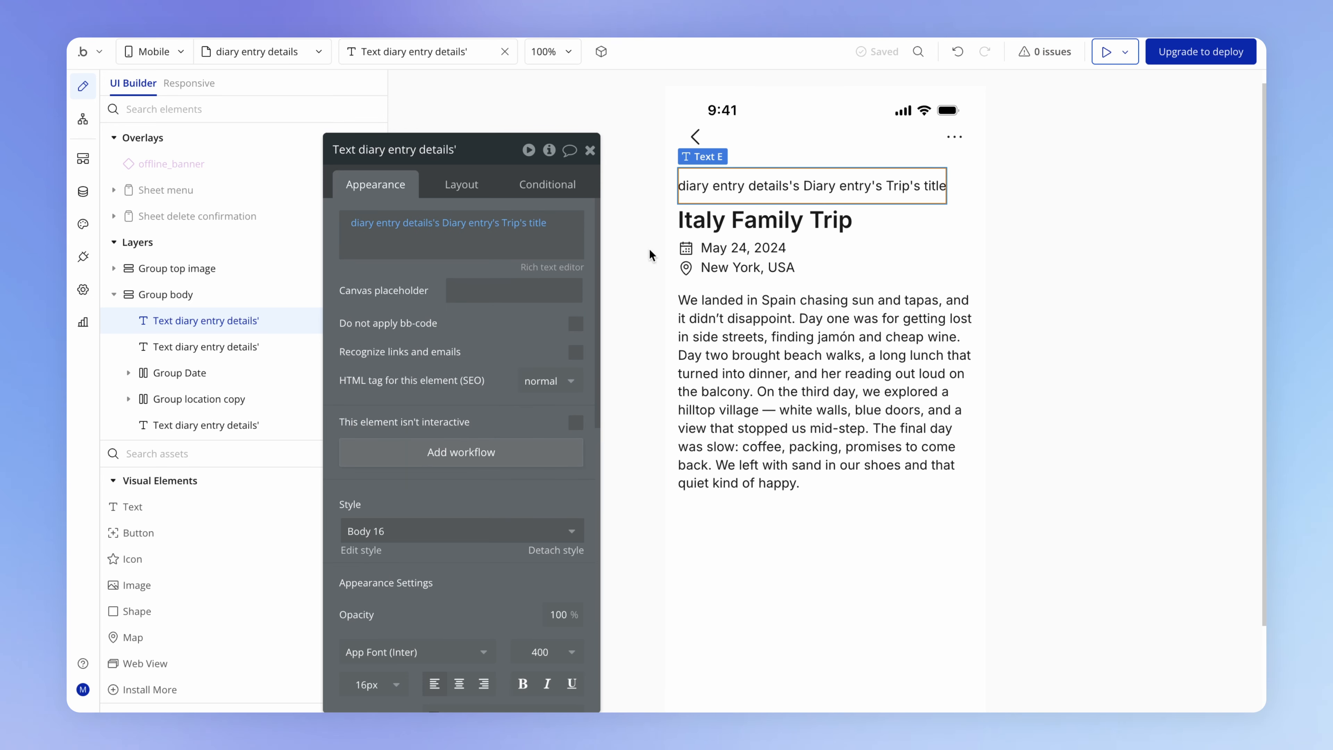
- Set the trip title text's canvas placeholder to "Family holiday to Italy"
click(495, 289)
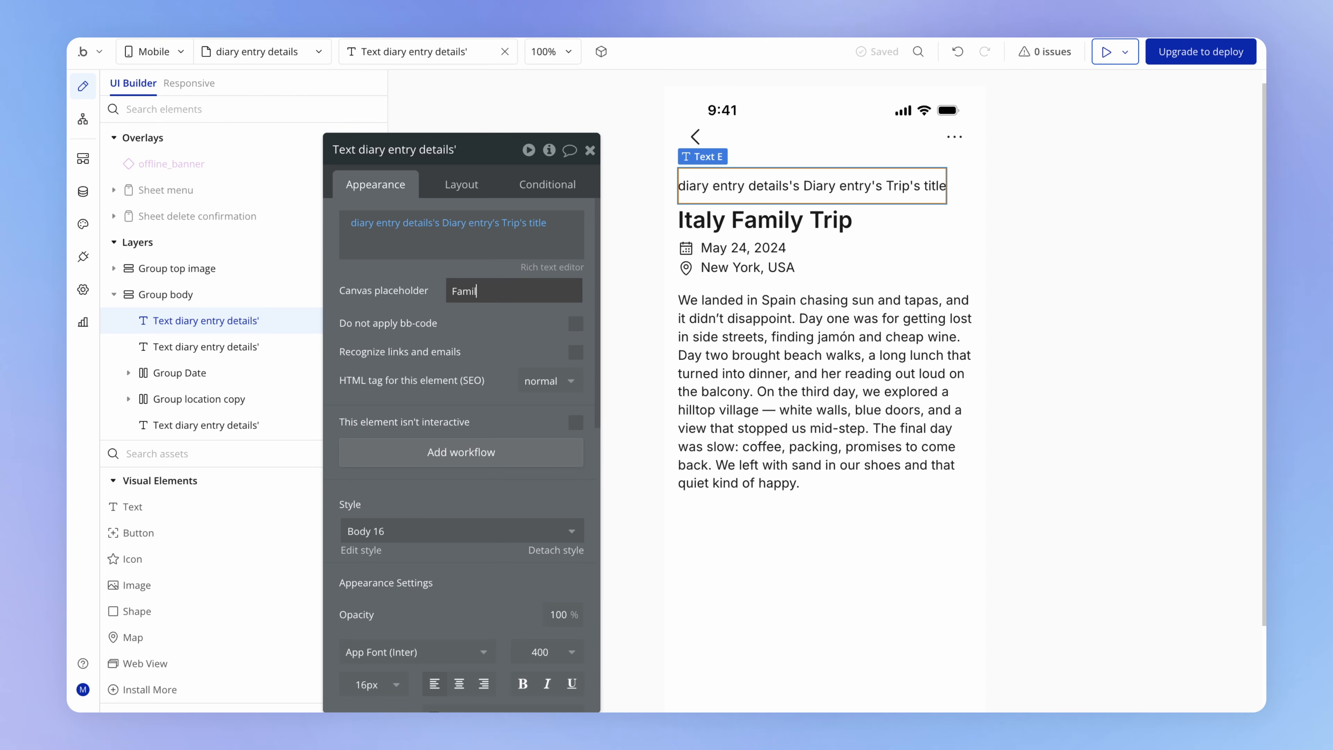
text(Family holiday )
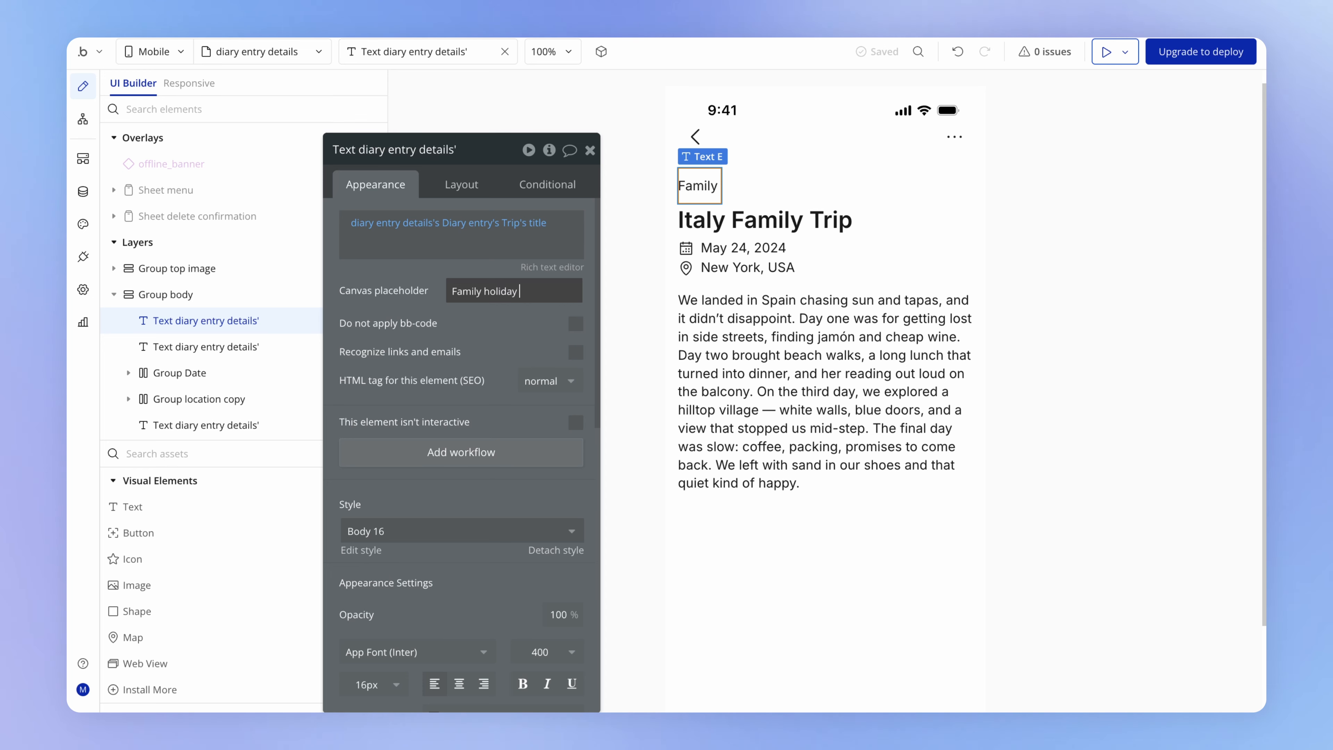
text(to Italy)
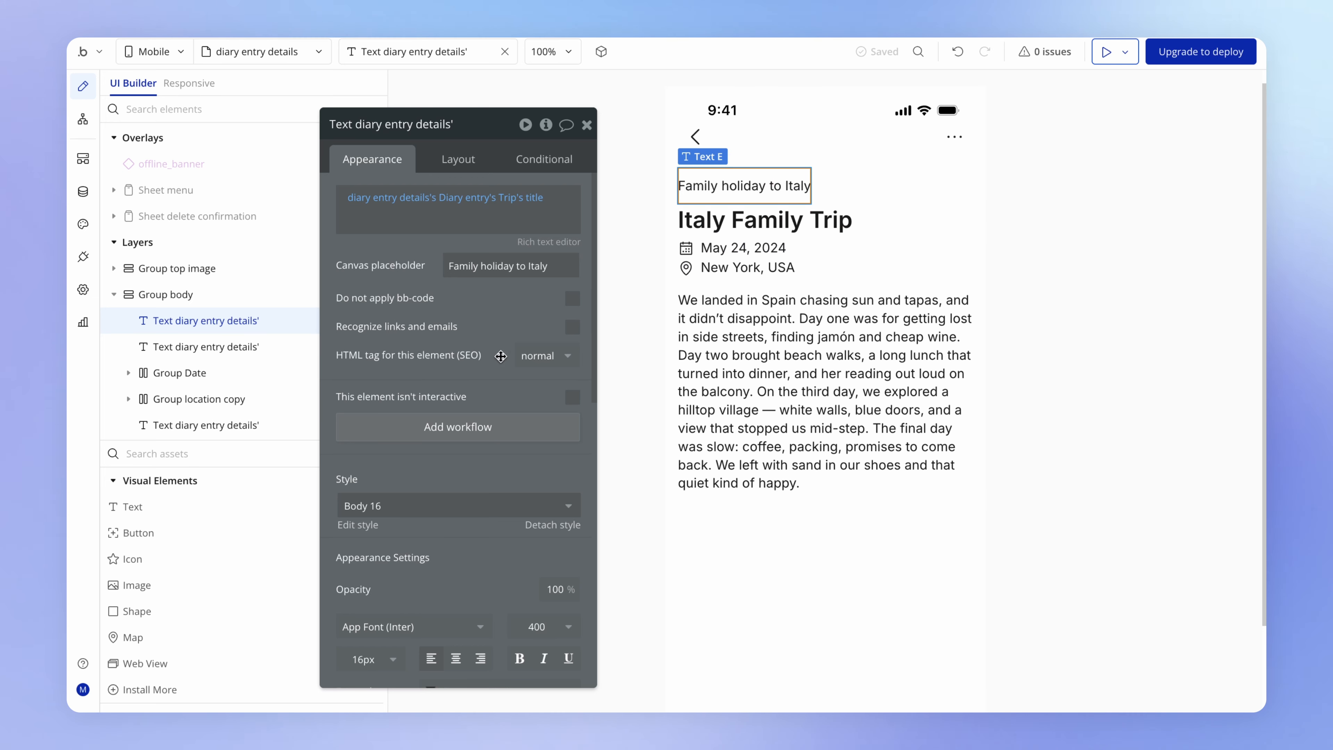
- Set the trip title text's font weight to 600 (Semi Bold)
scroll(501, 356, down, 1)
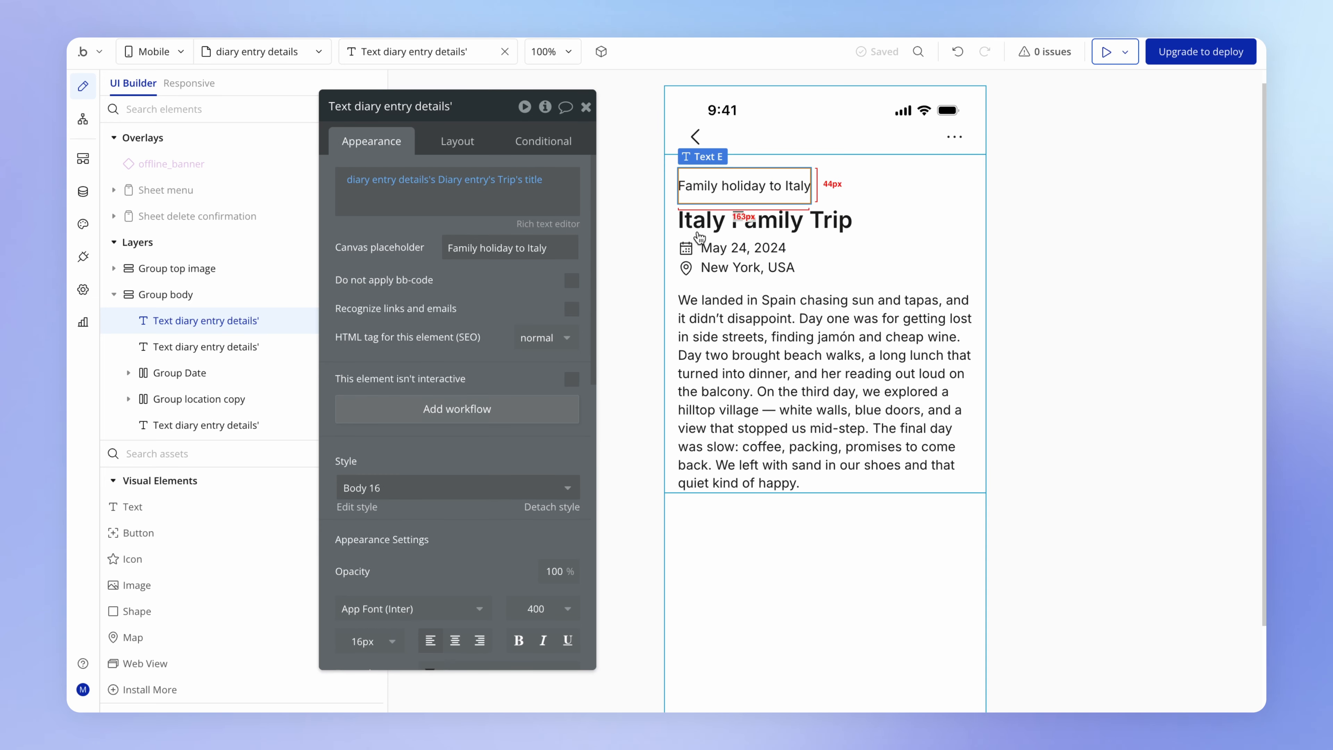
scroll(527, 525, down, 4)
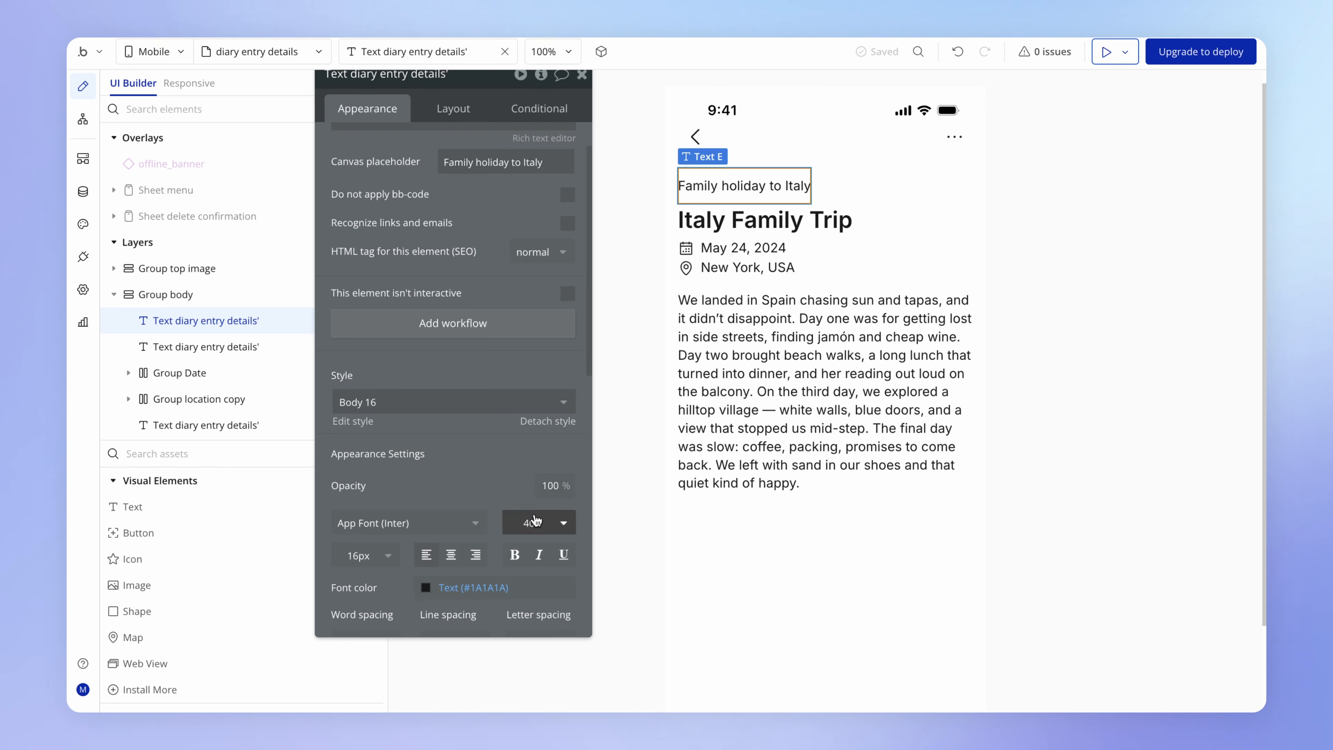
click(534, 521)
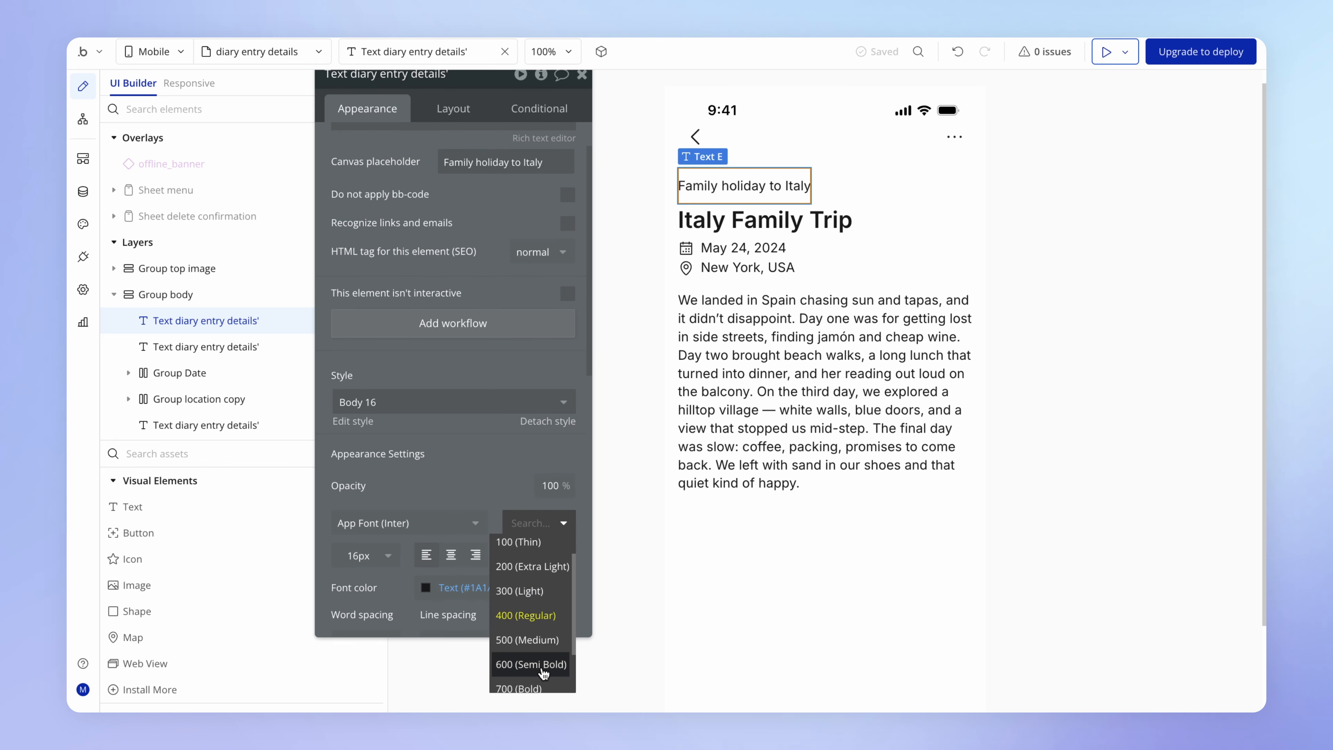
click(543, 665)
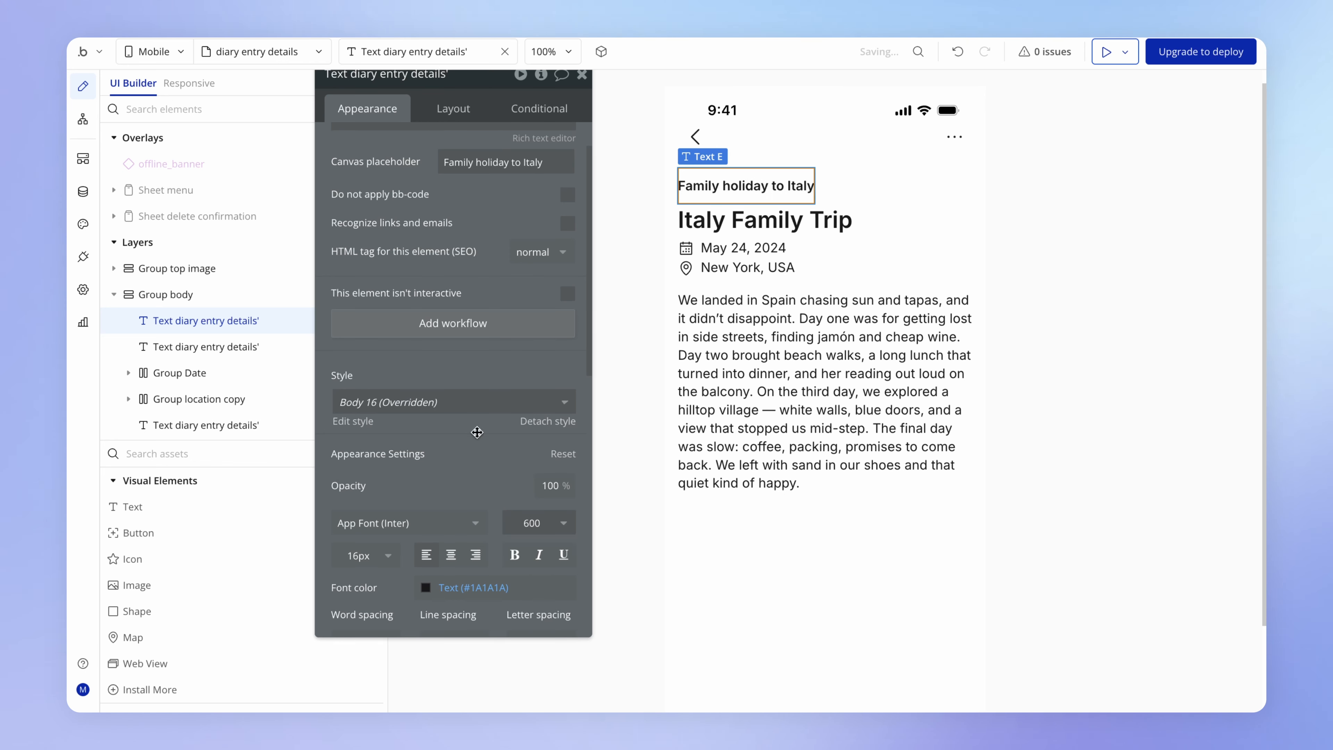
click(1086, 201)
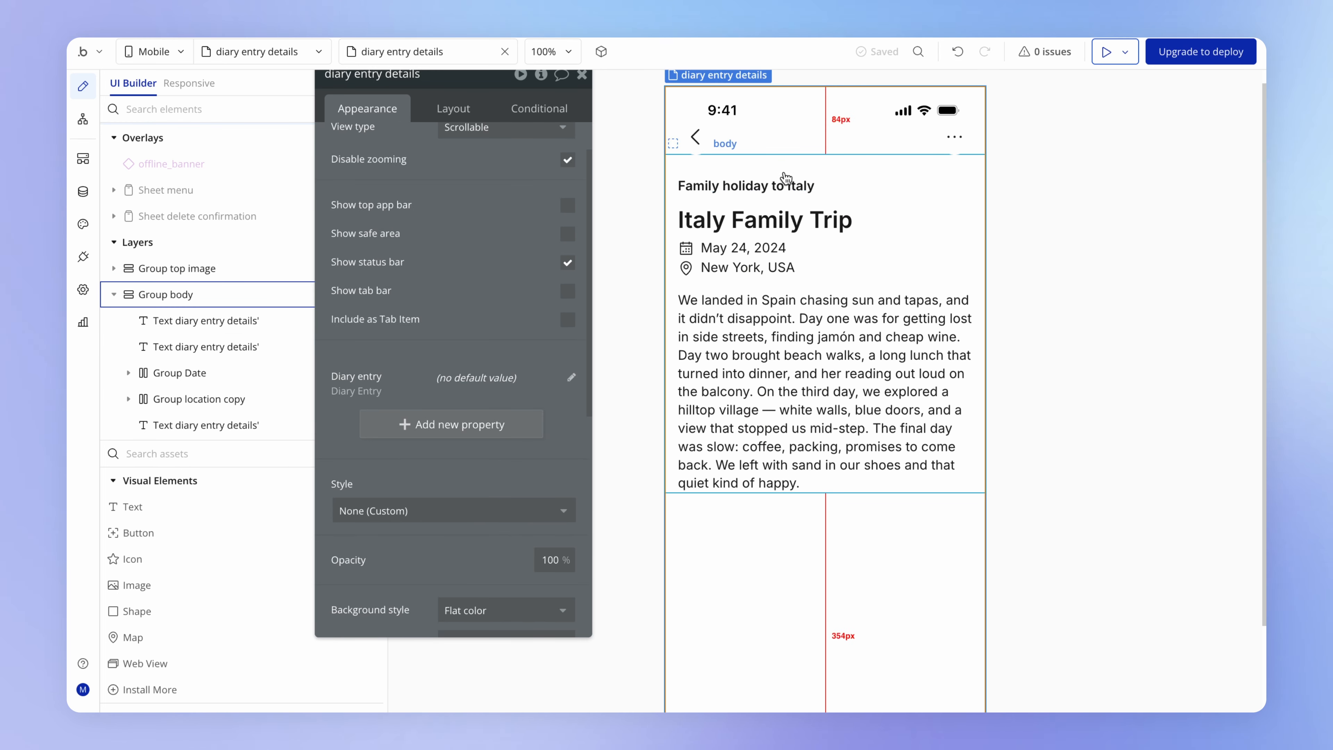
- Underline the trip title text above the diary entry's title
click(793, 185)
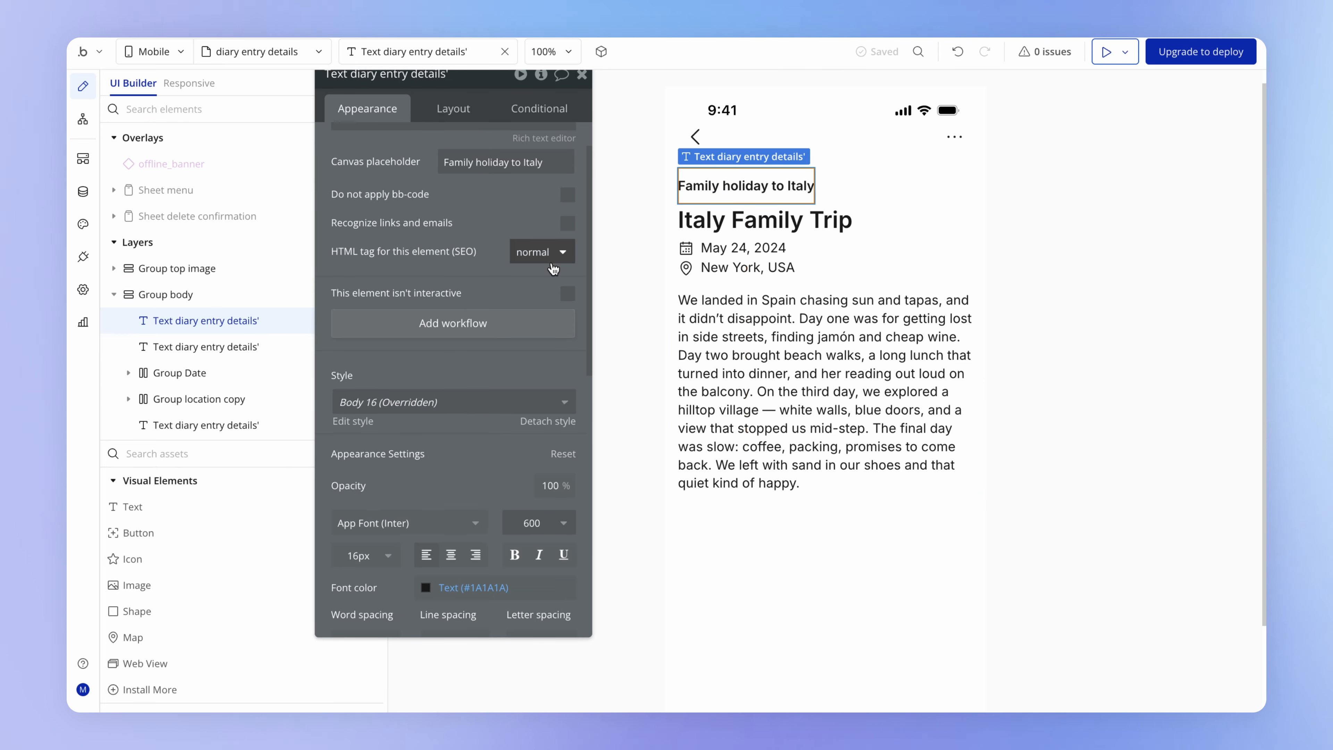
scroll(468, 374, down, 1)
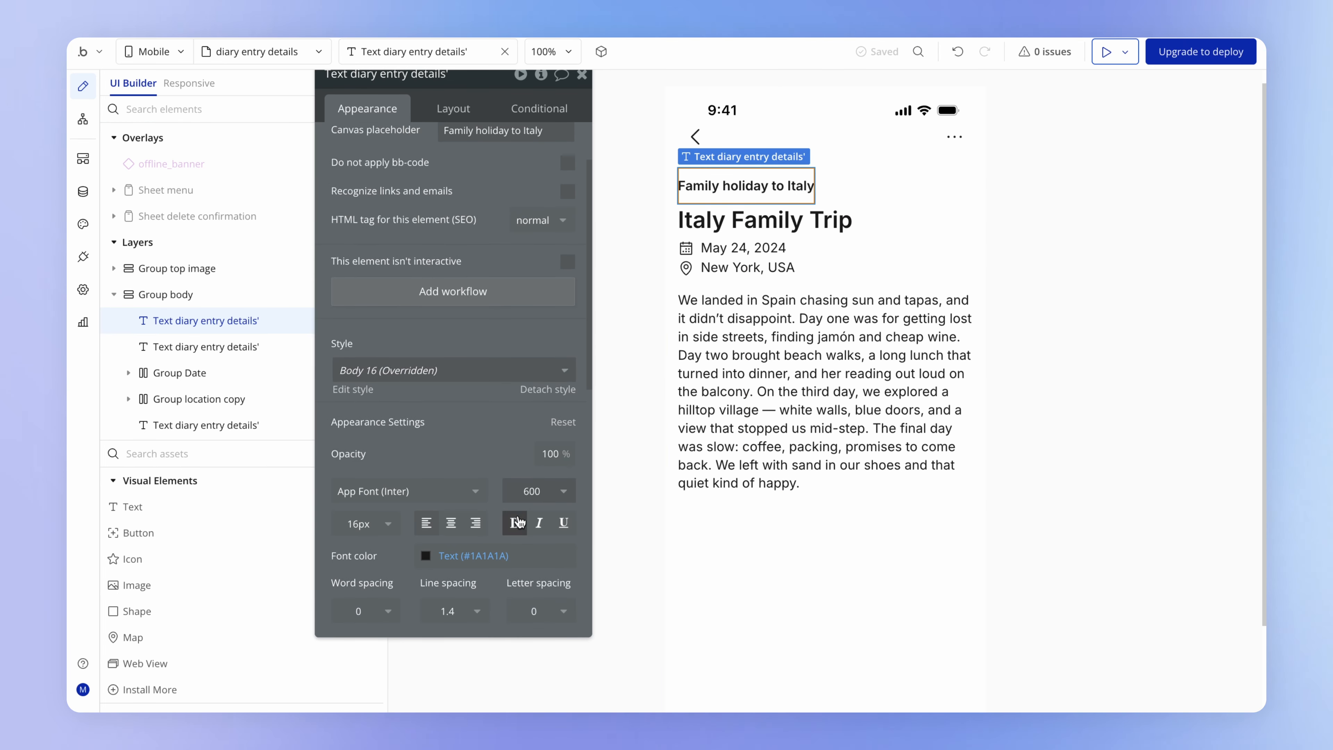
click(564, 524)
click(1051, 286)
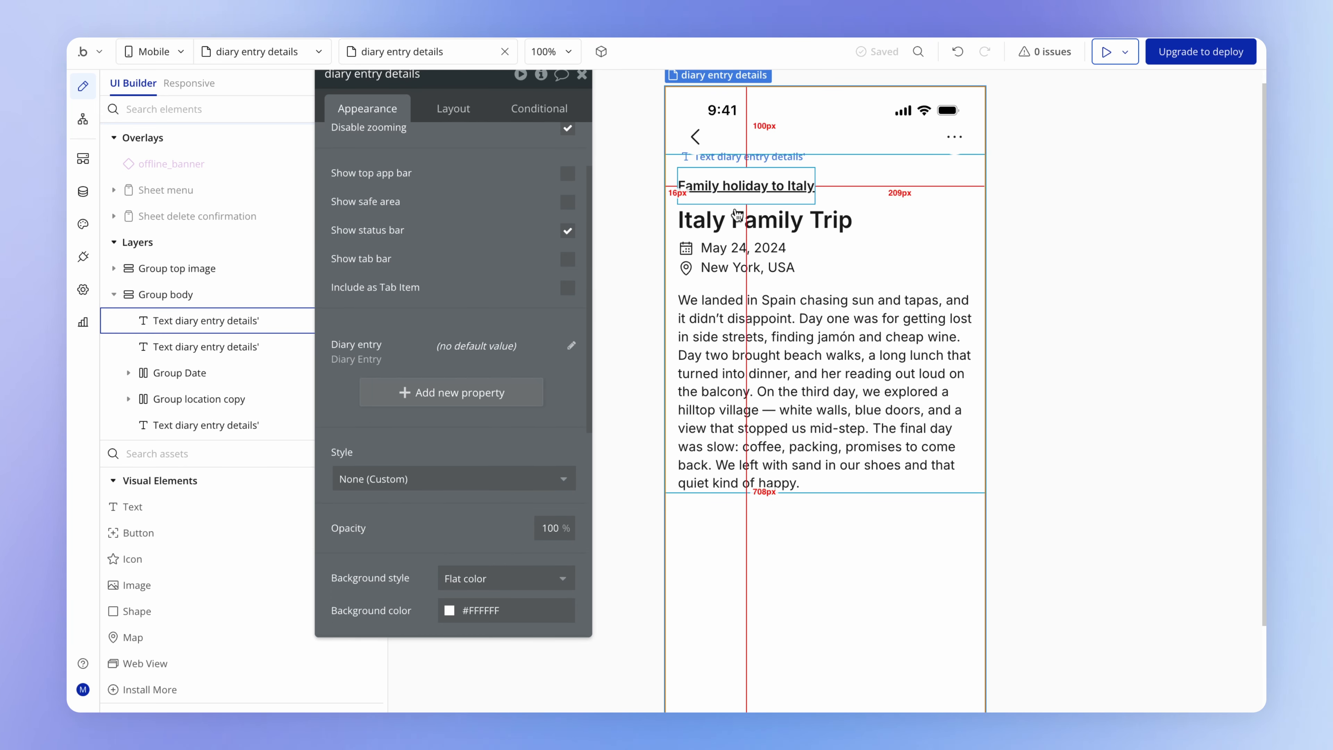
- Set the trip title text's minimum height to 0 px in its layout settings
click(745, 188)
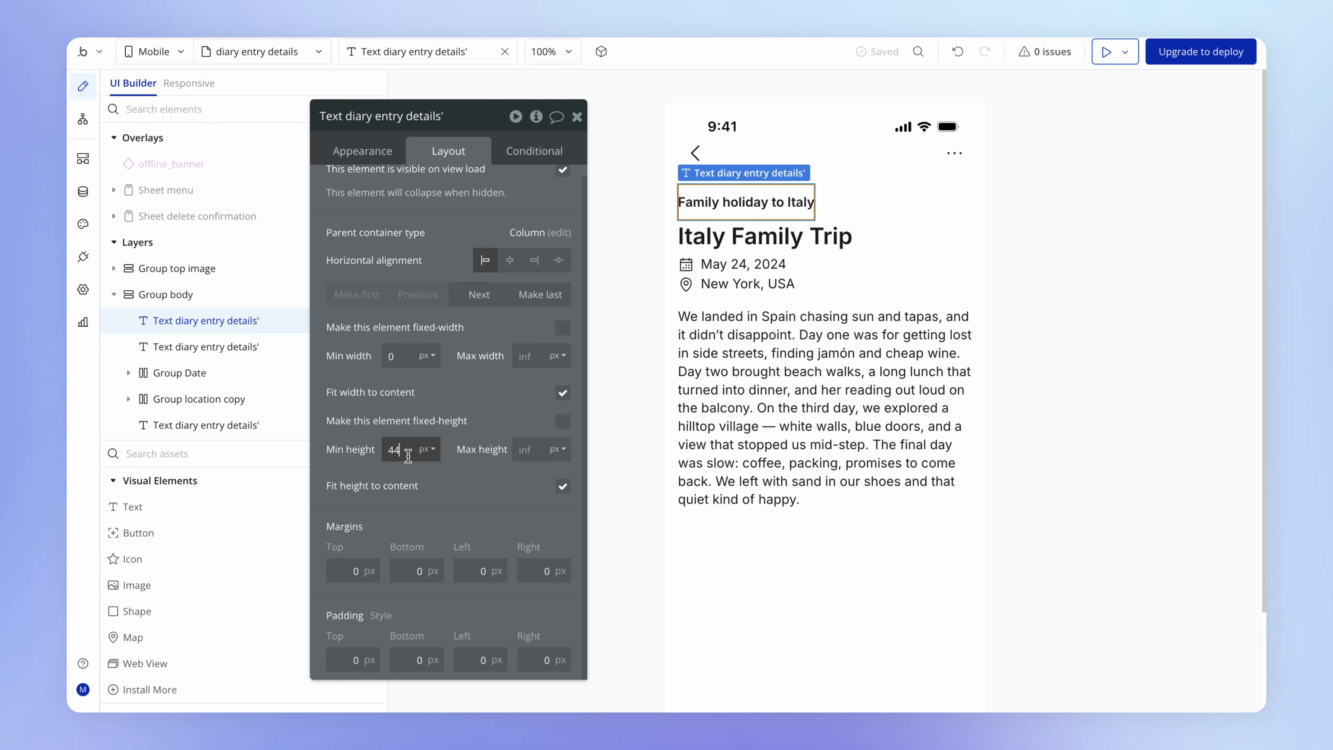
drag(408, 456, 381, 453)
text(0)
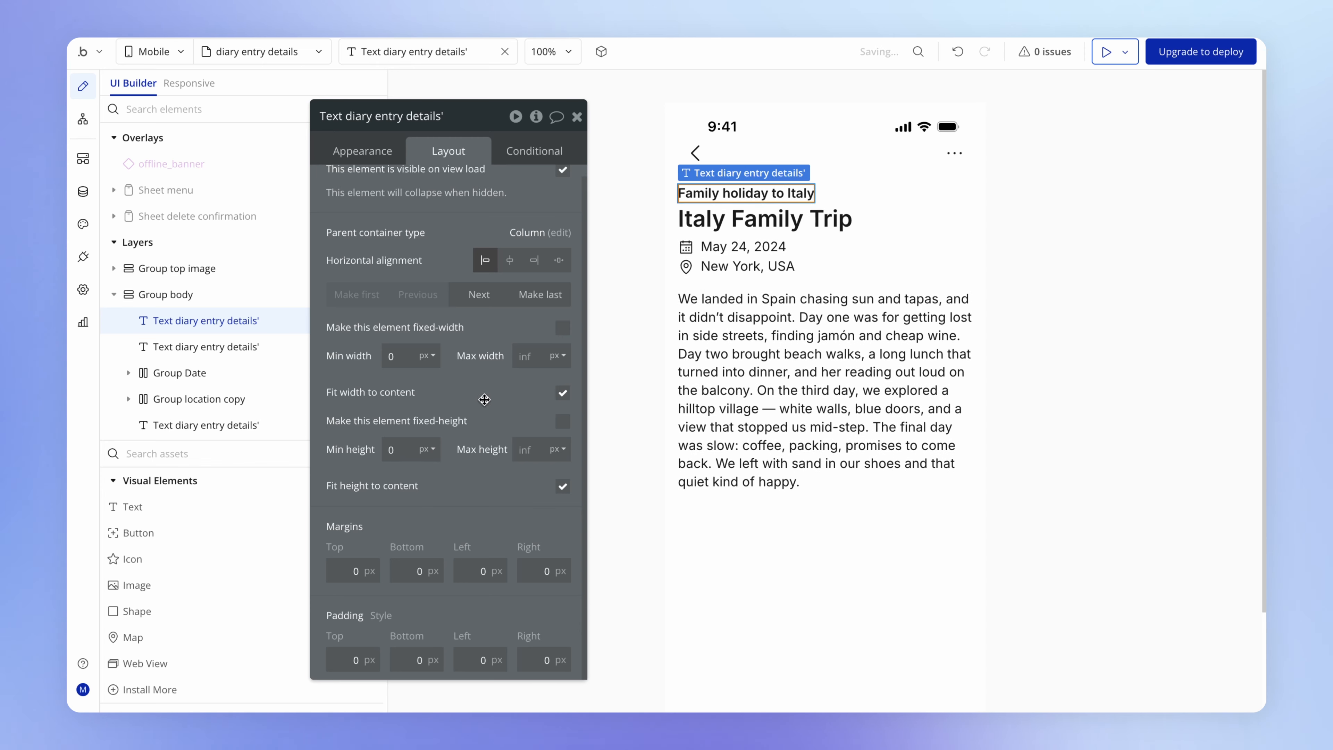
mouse_move(740, 195)
mouse_down()
mouse_move(745, 212)
mouse_move(761, 193)
mouse_up()
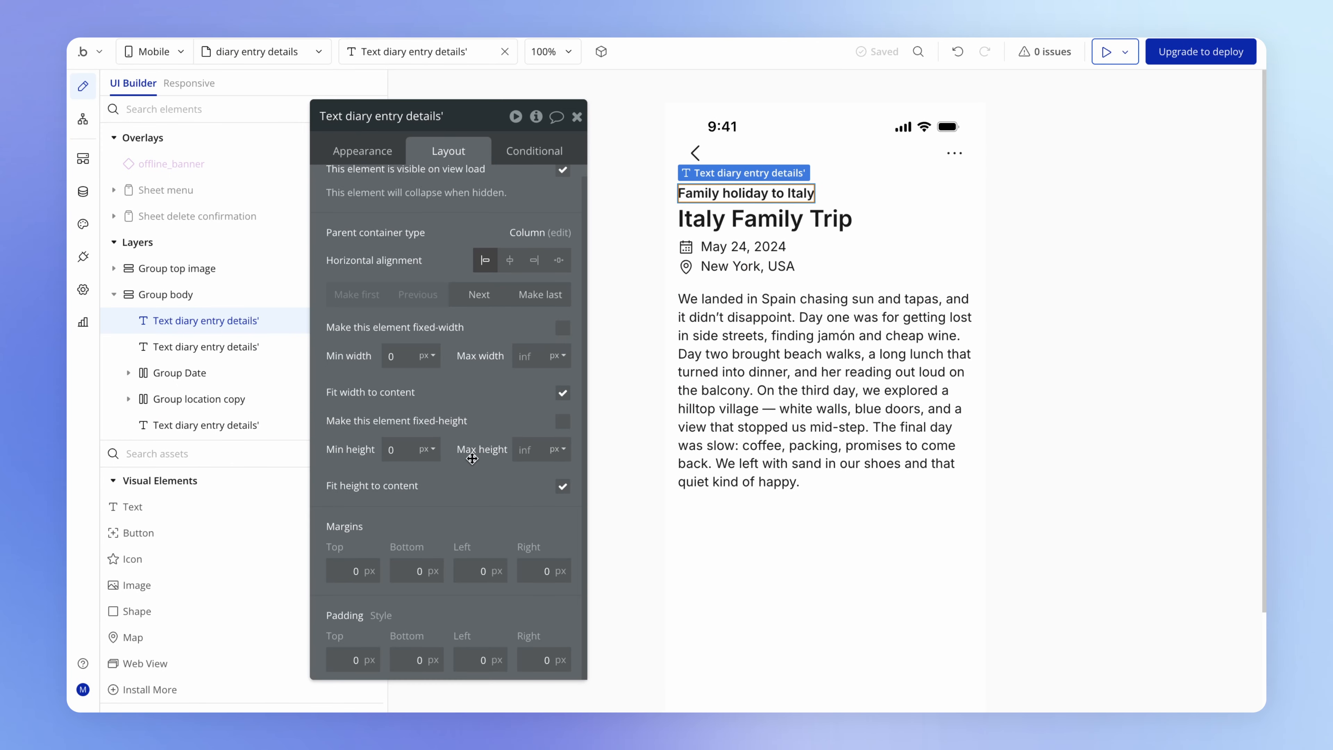
- Define each border of the trip title text independently and set its bottom border style to Solid
drag(473, 458, 475, 429)
click(369, 111)
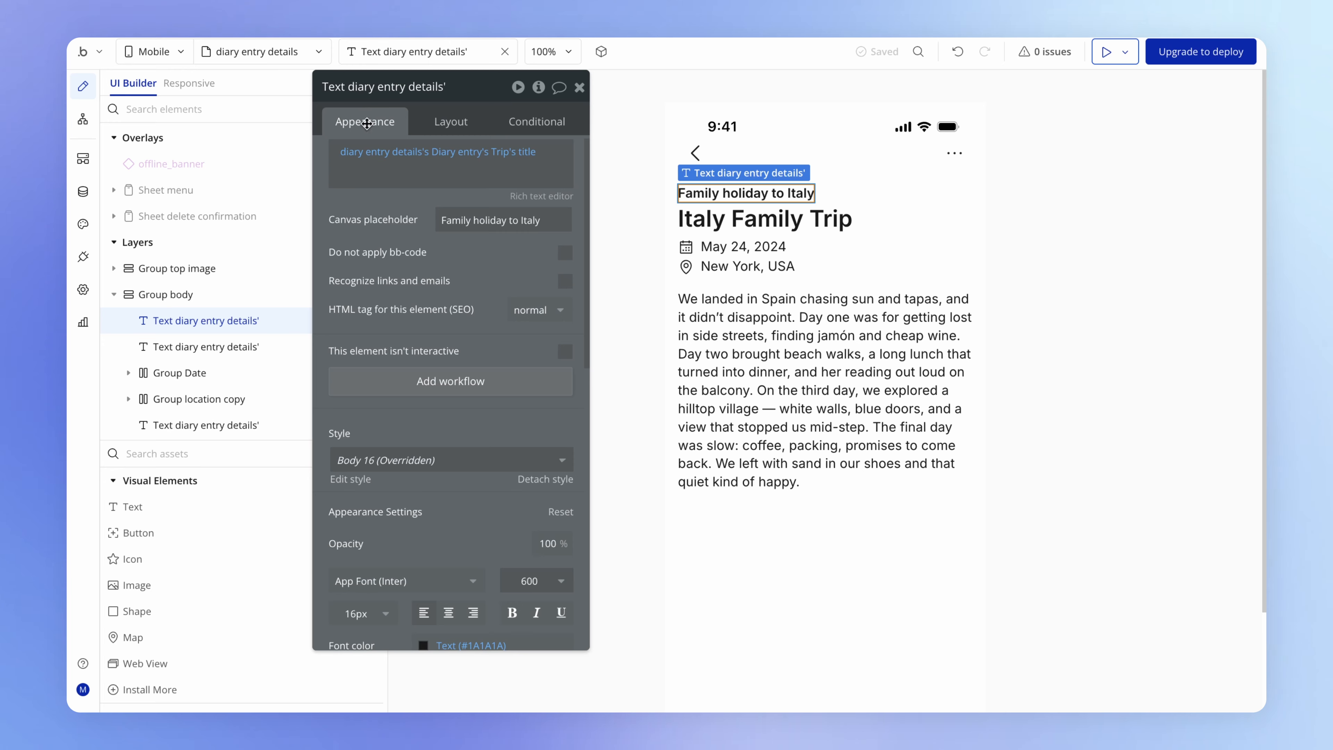
scroll(454, 320, down, 5)
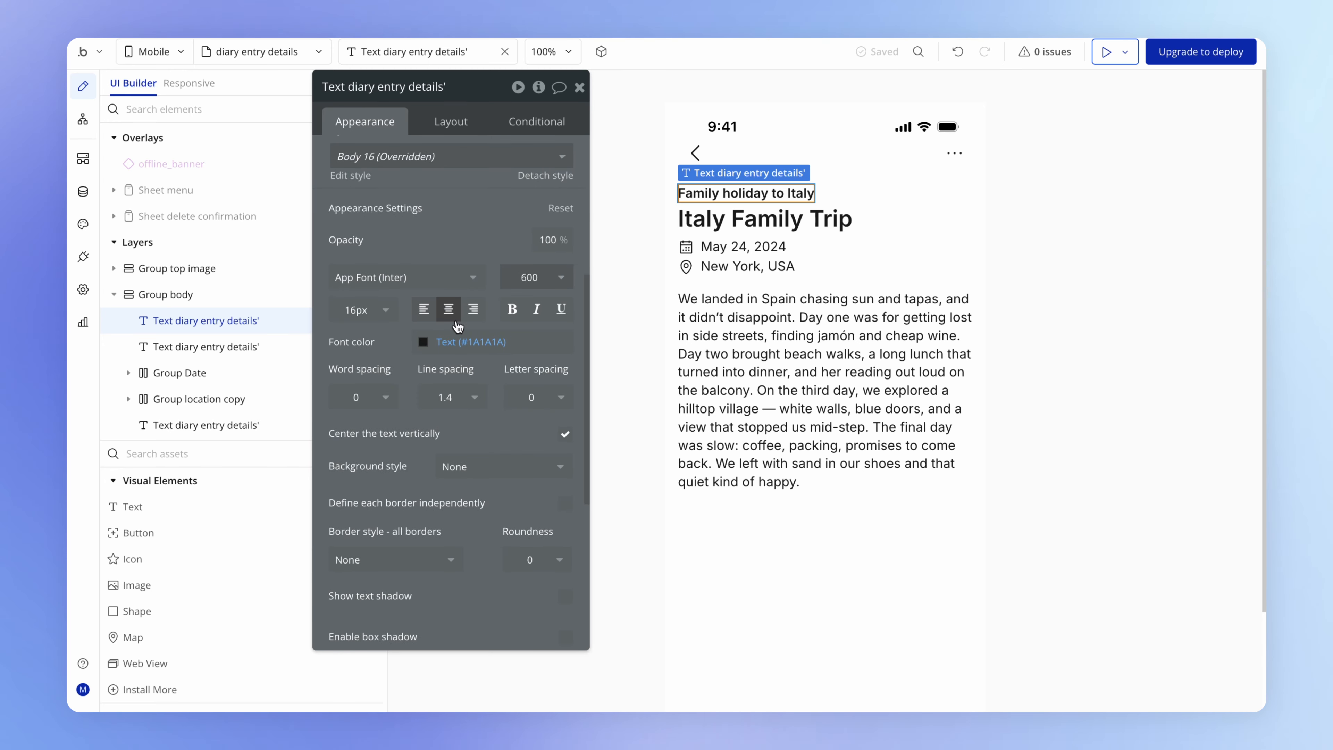
scroll(458, 325, down, 3)
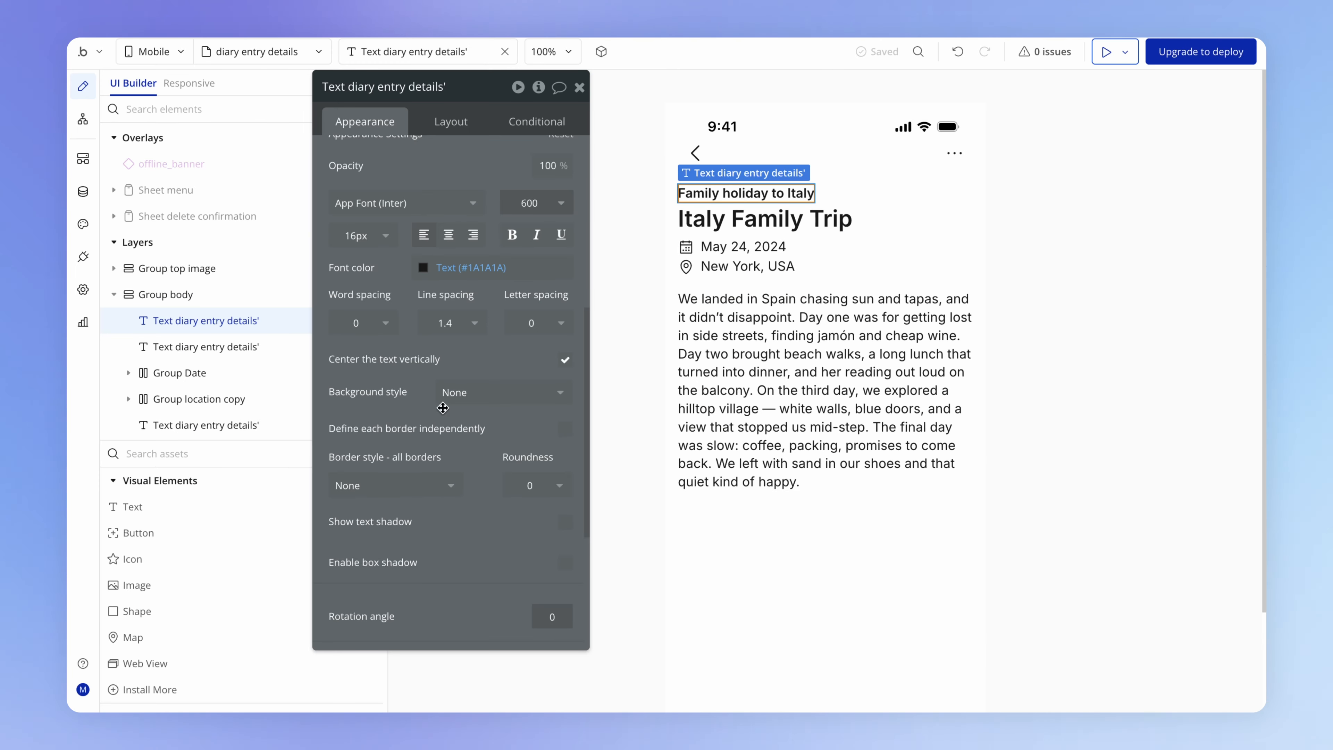
drag(442, 408, 423, 328)
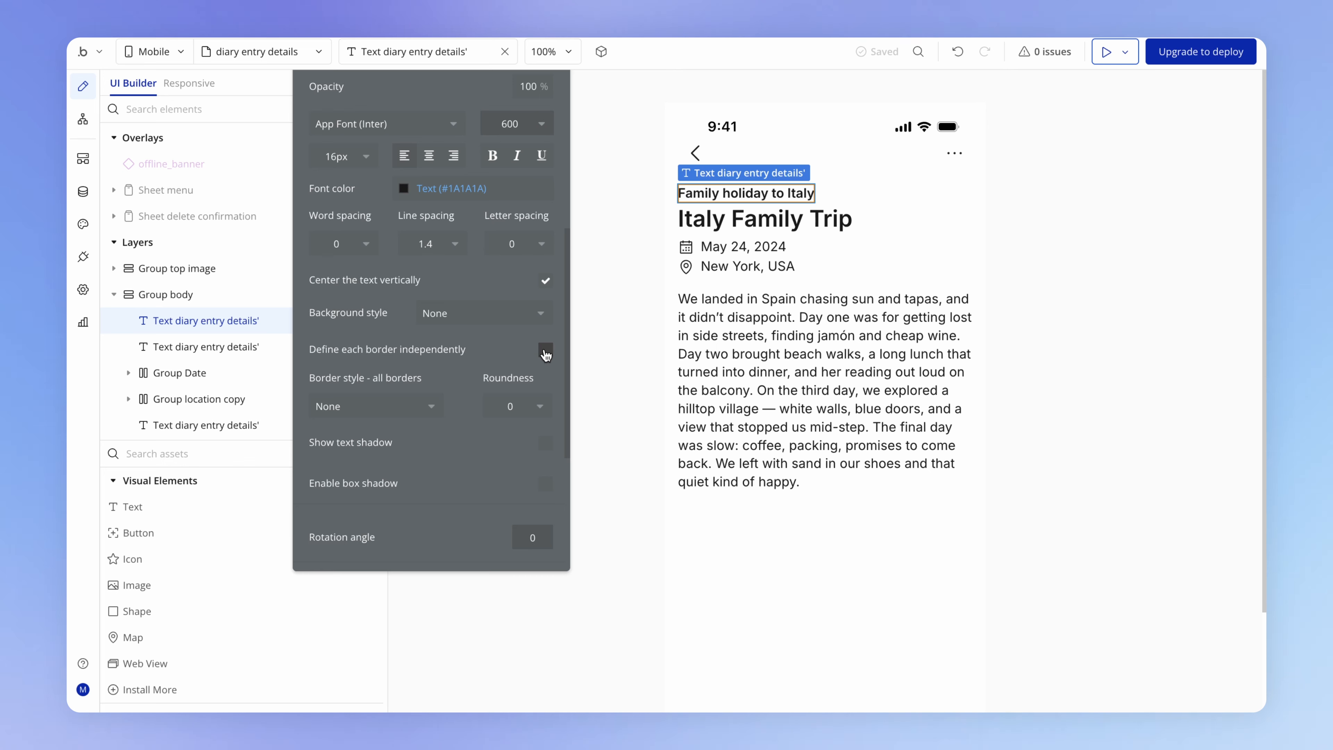
click(546, 351)
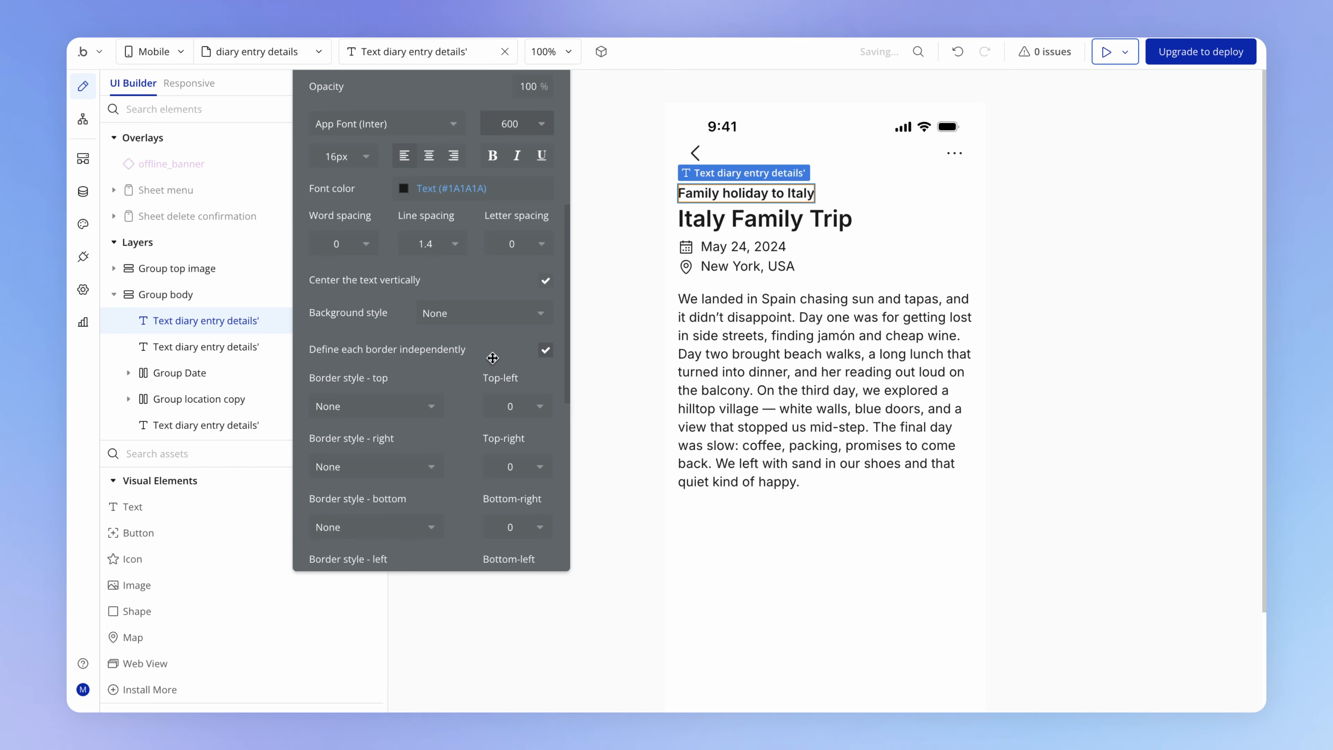
drag(493, 358, 499, 309)
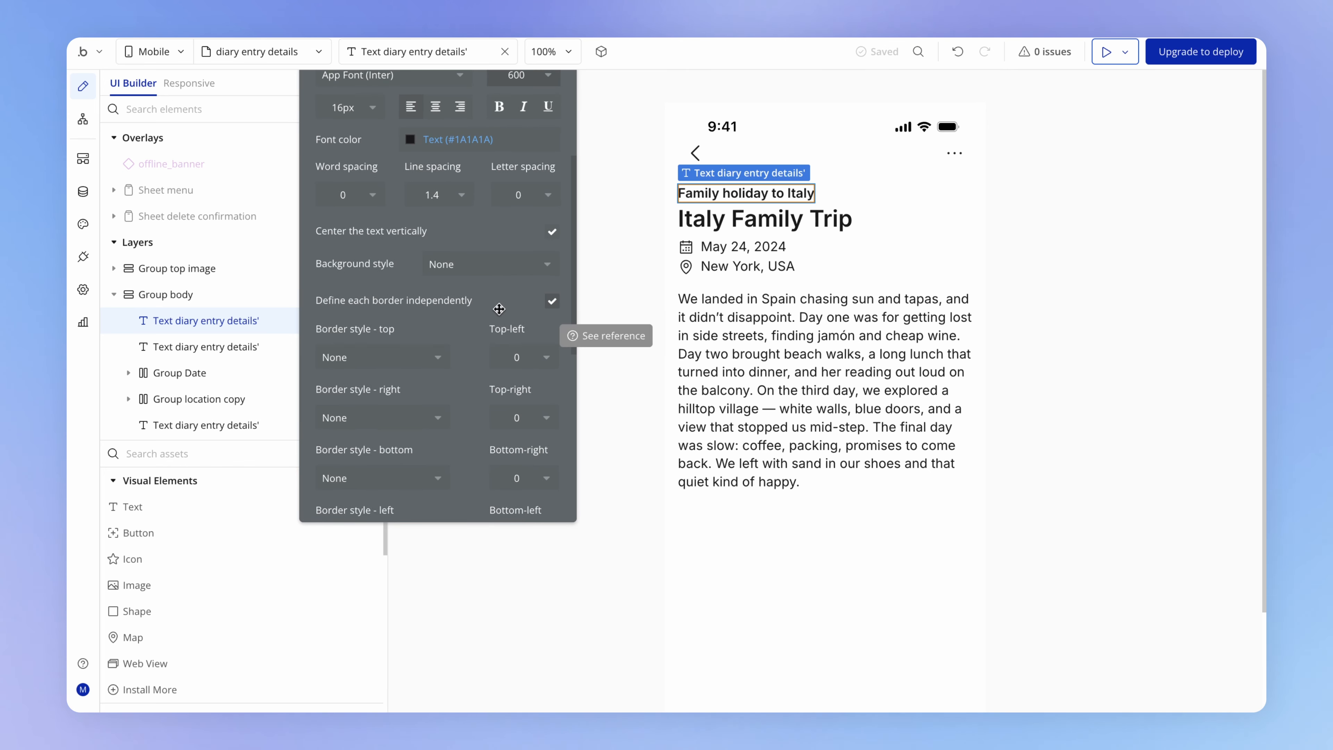
scroll(468, 348, down, 2)
click(351, 369)
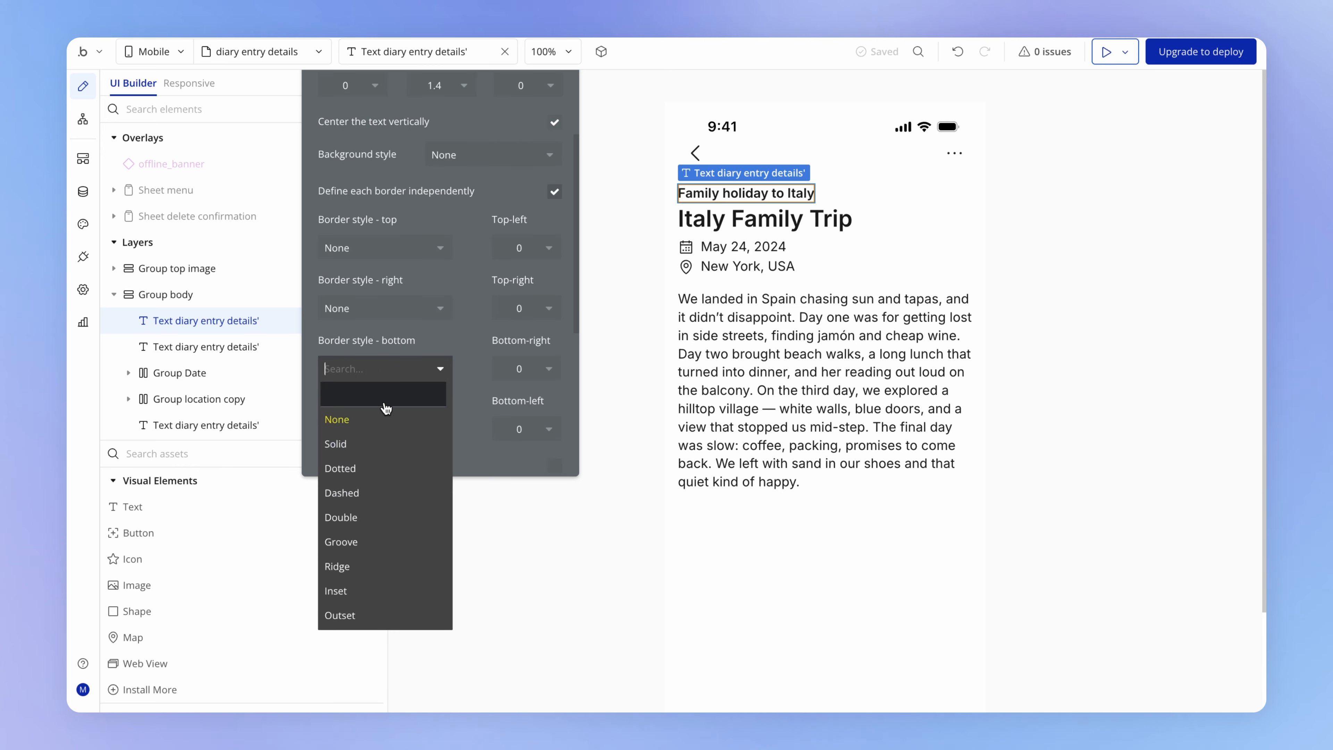
click(354, 444)
- Set the color of the trip title text's bottom border to the Text color variable
scroll(360, 414, down, 1)
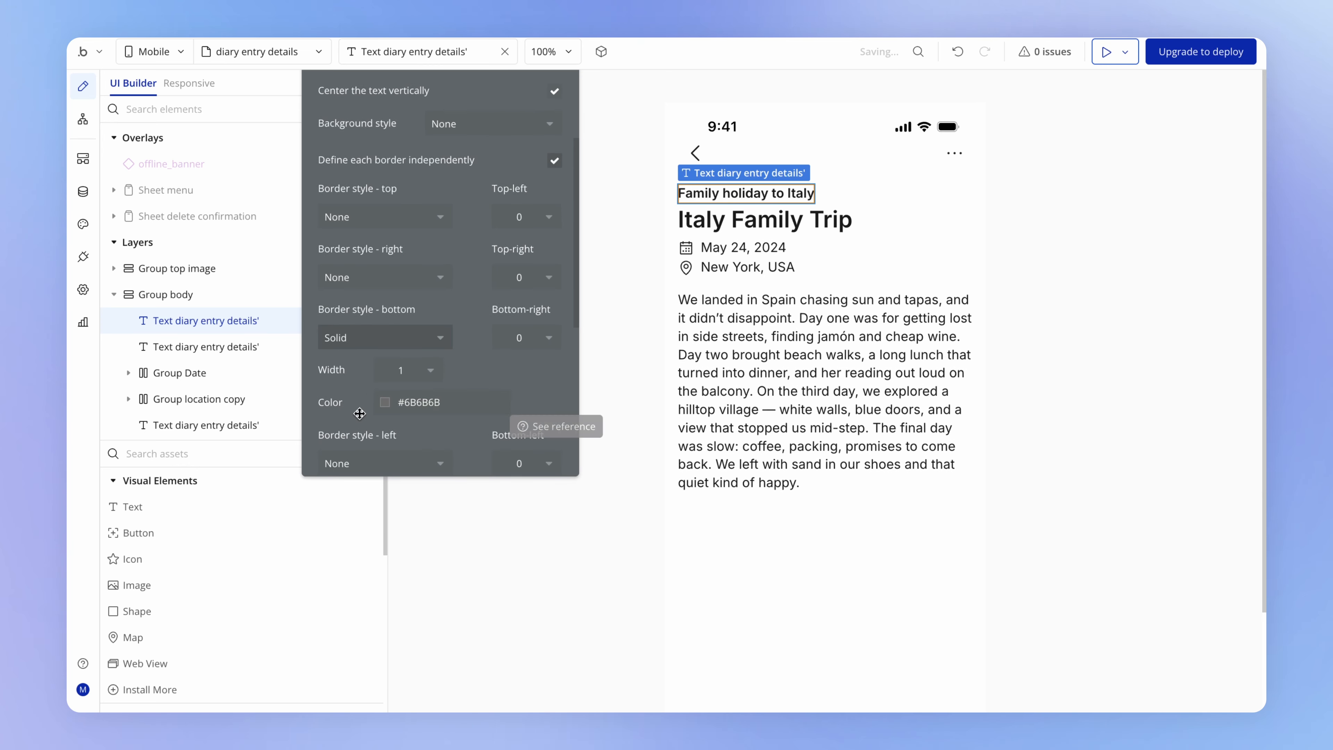
click(383, 403)
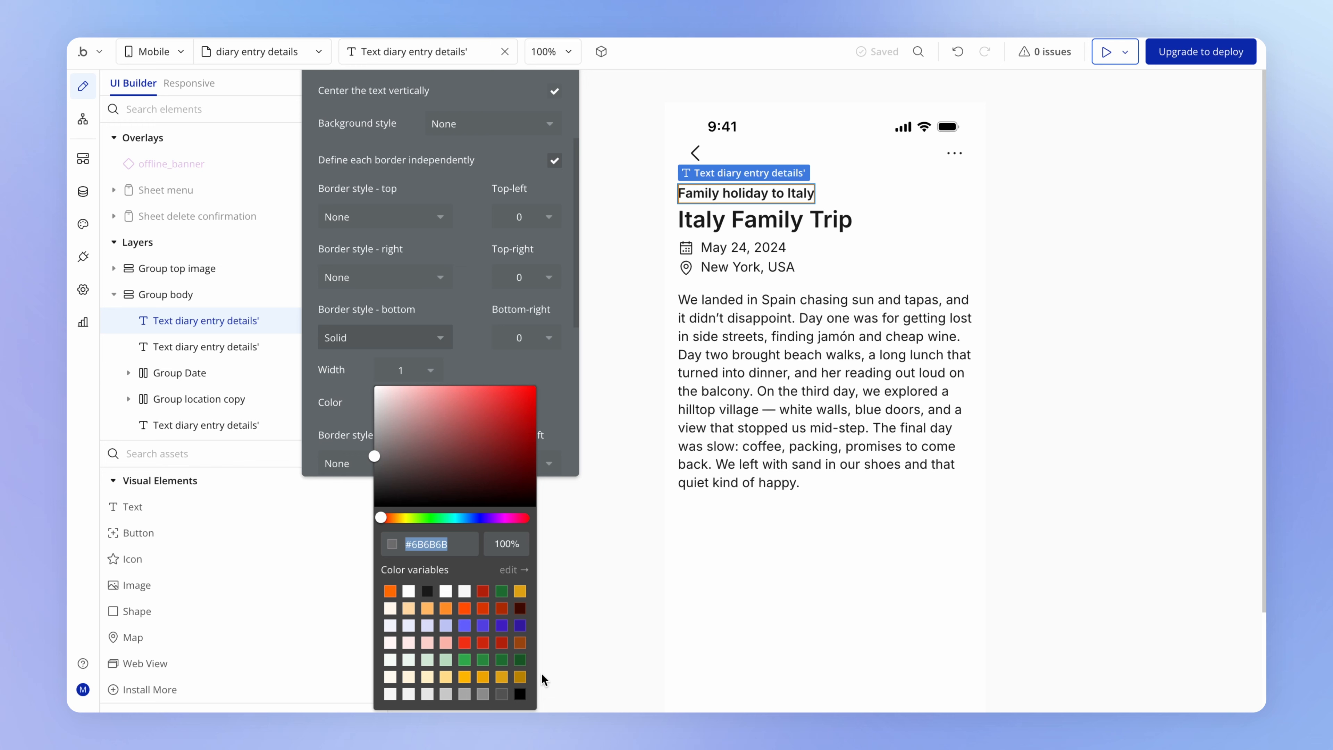
click(427, 590)
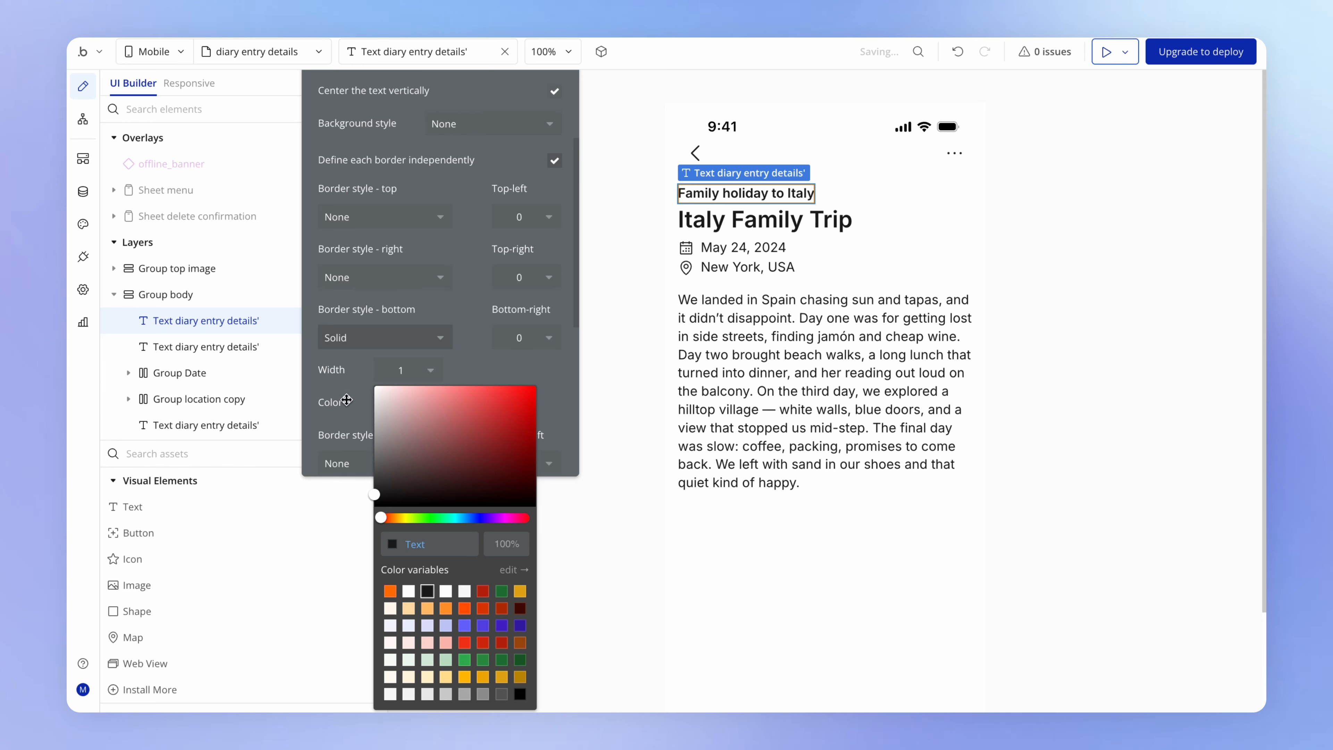
click(351, 400)
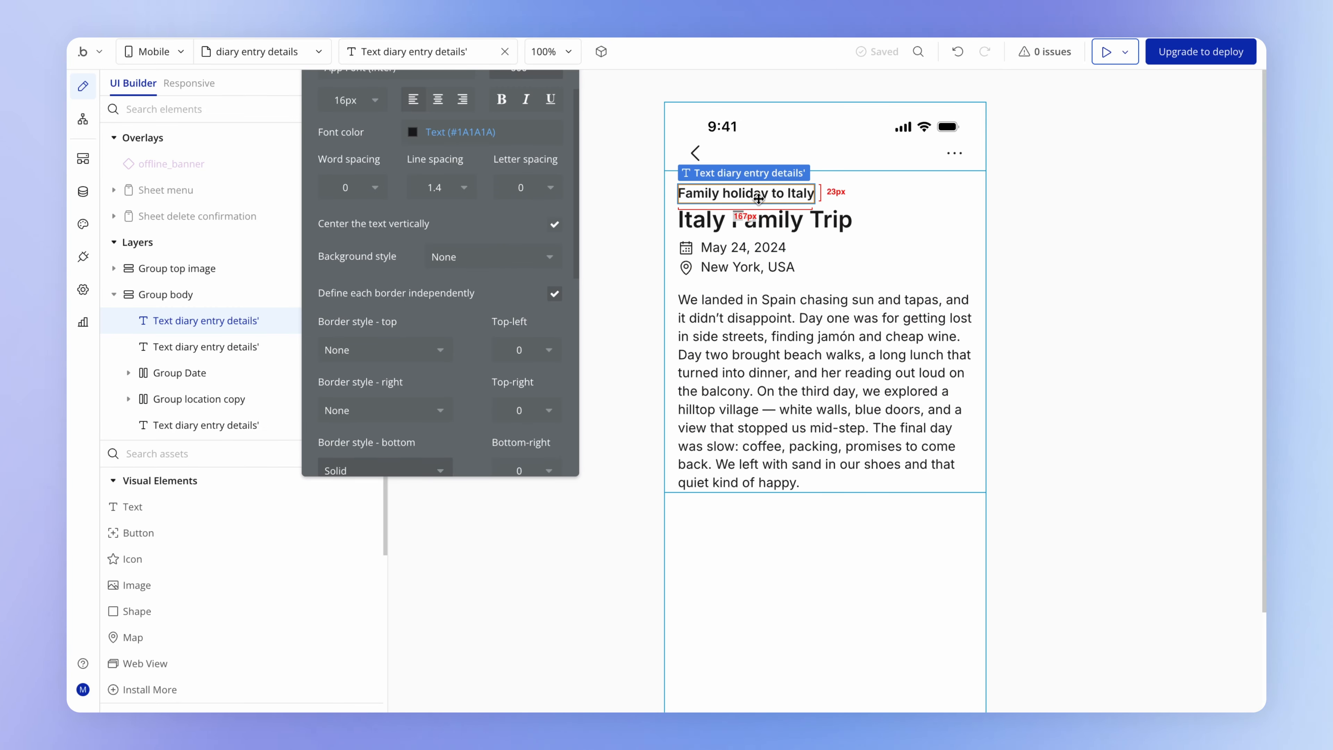
- Group the trip title text in a row container and rename that container "Group parent trip"
right_click(758, 196)
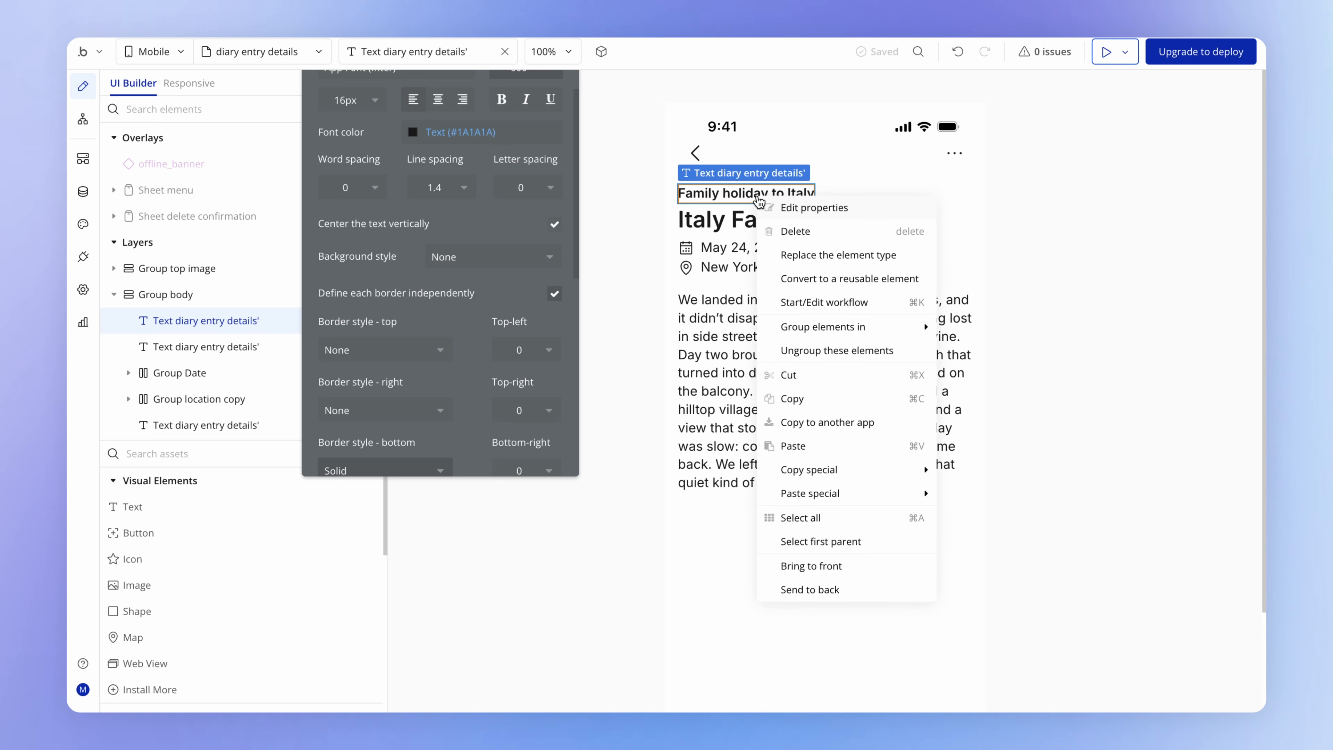
mouse_move(882, 334)
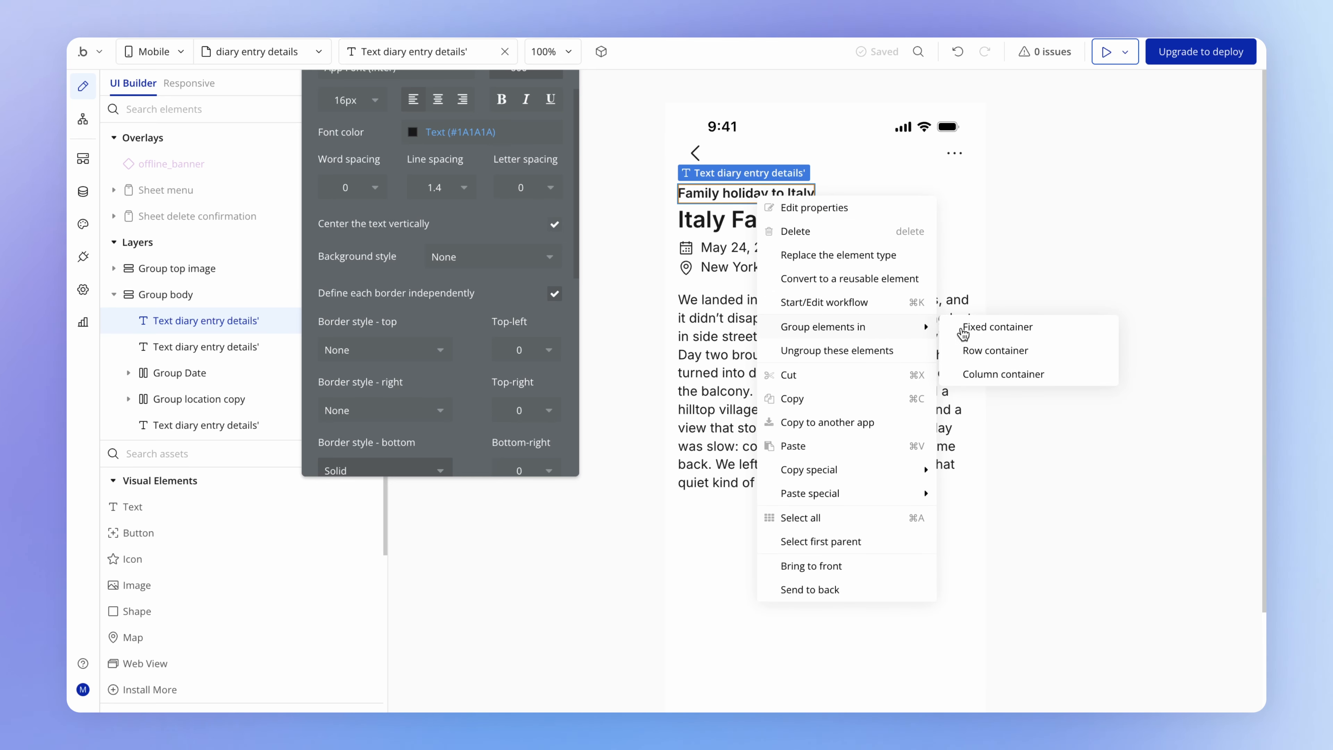
click(1007, 352)
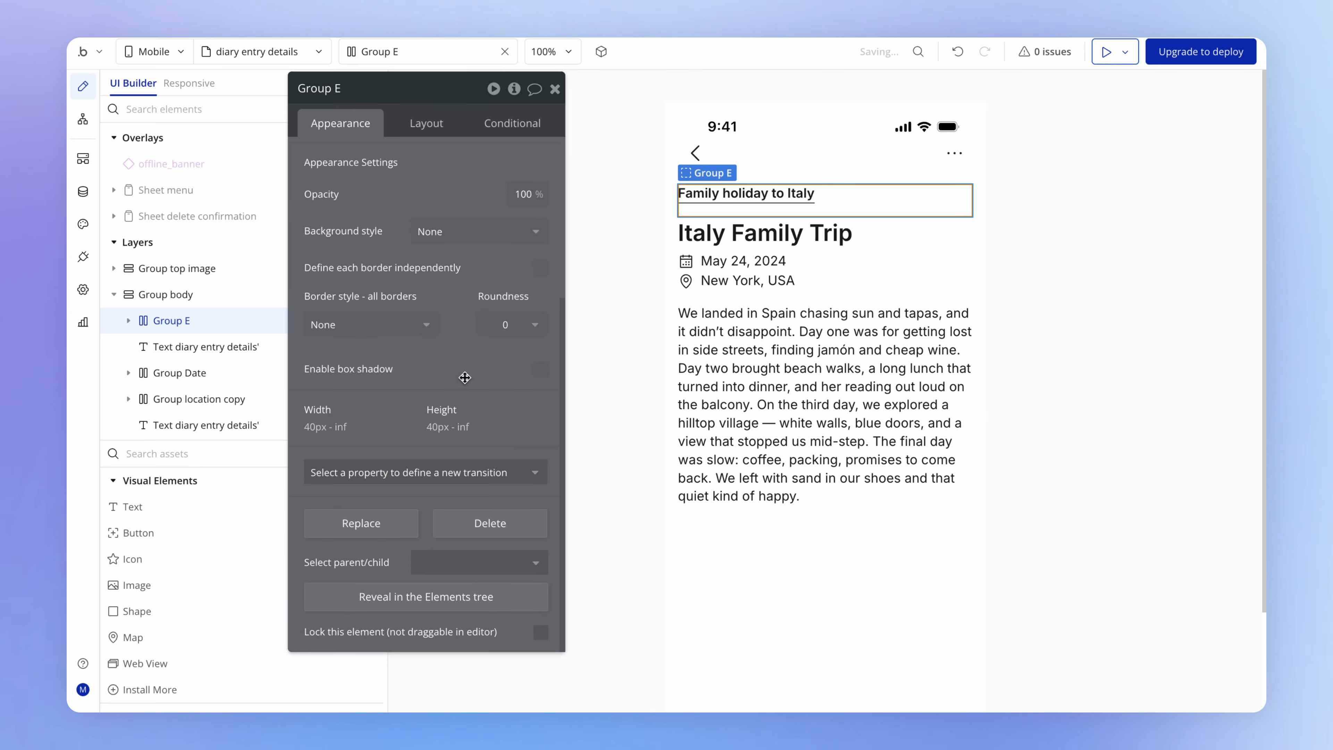
drag(465, 378, 525, 477)
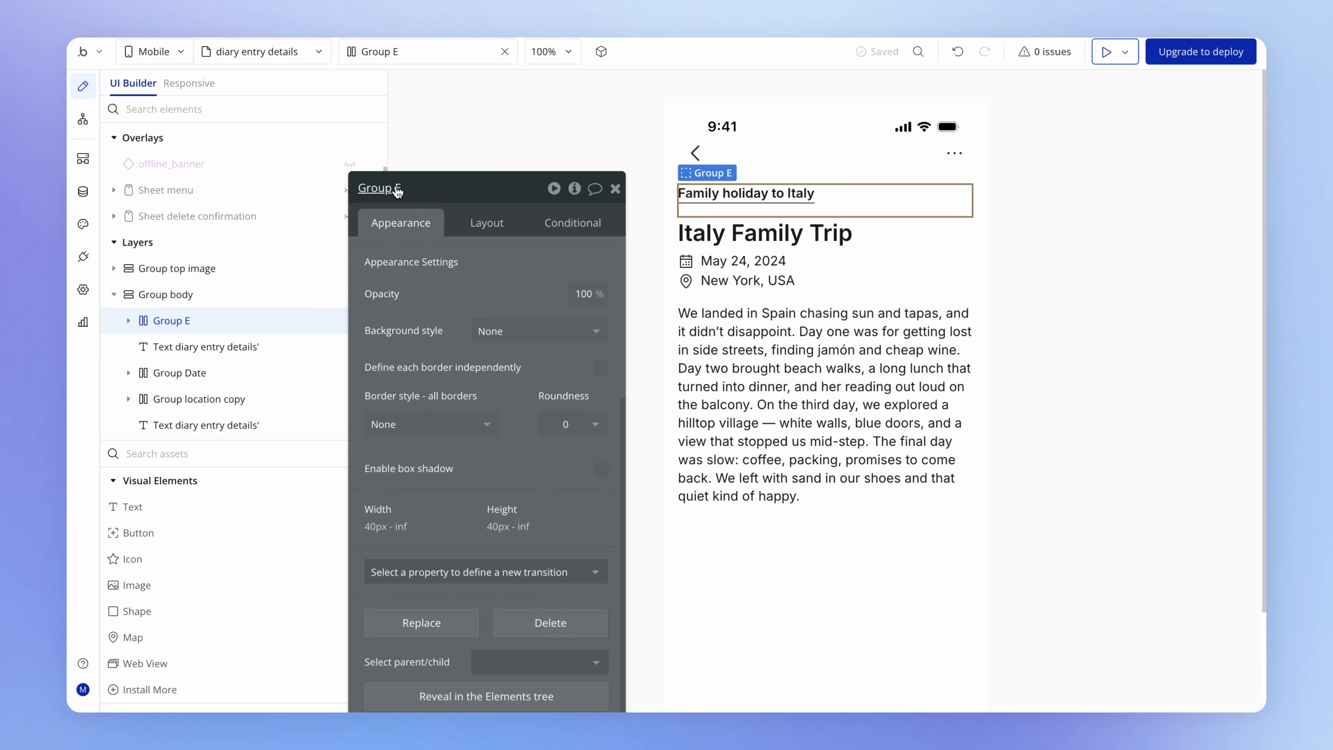
click(421, 190)
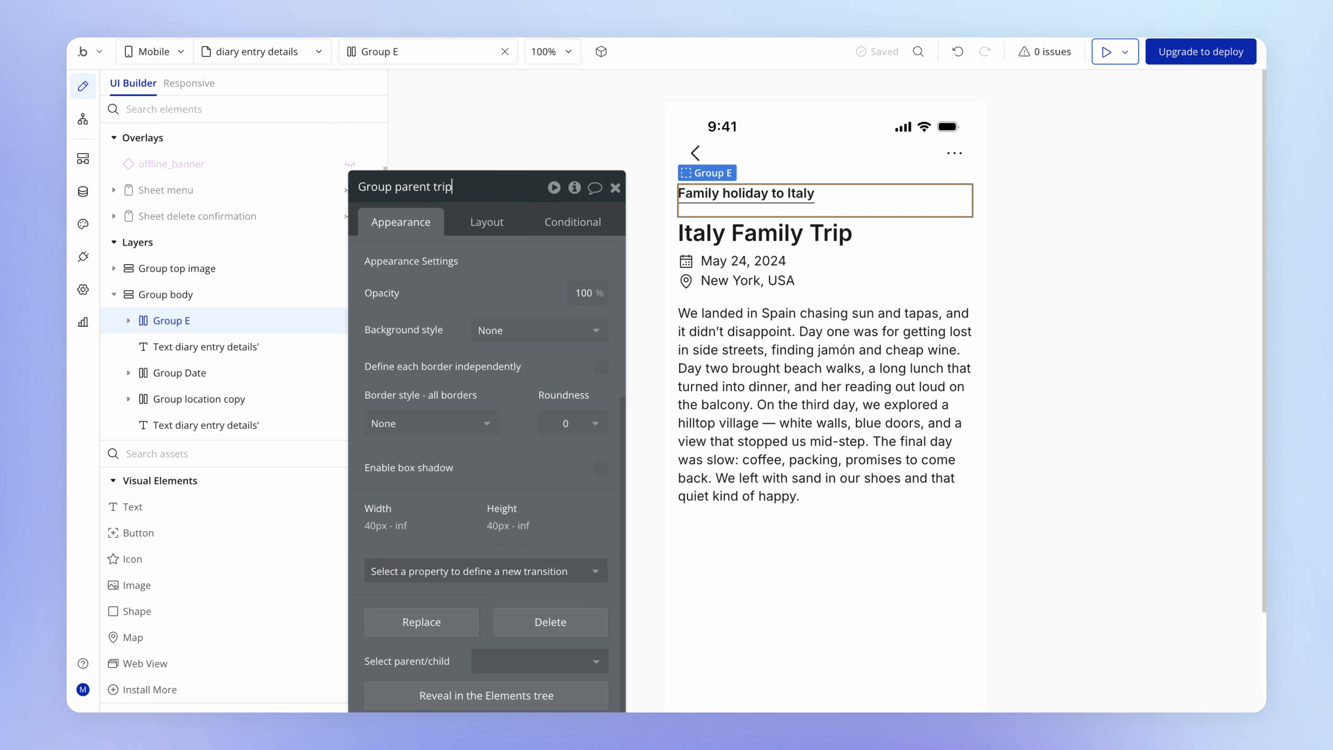
key(Return)
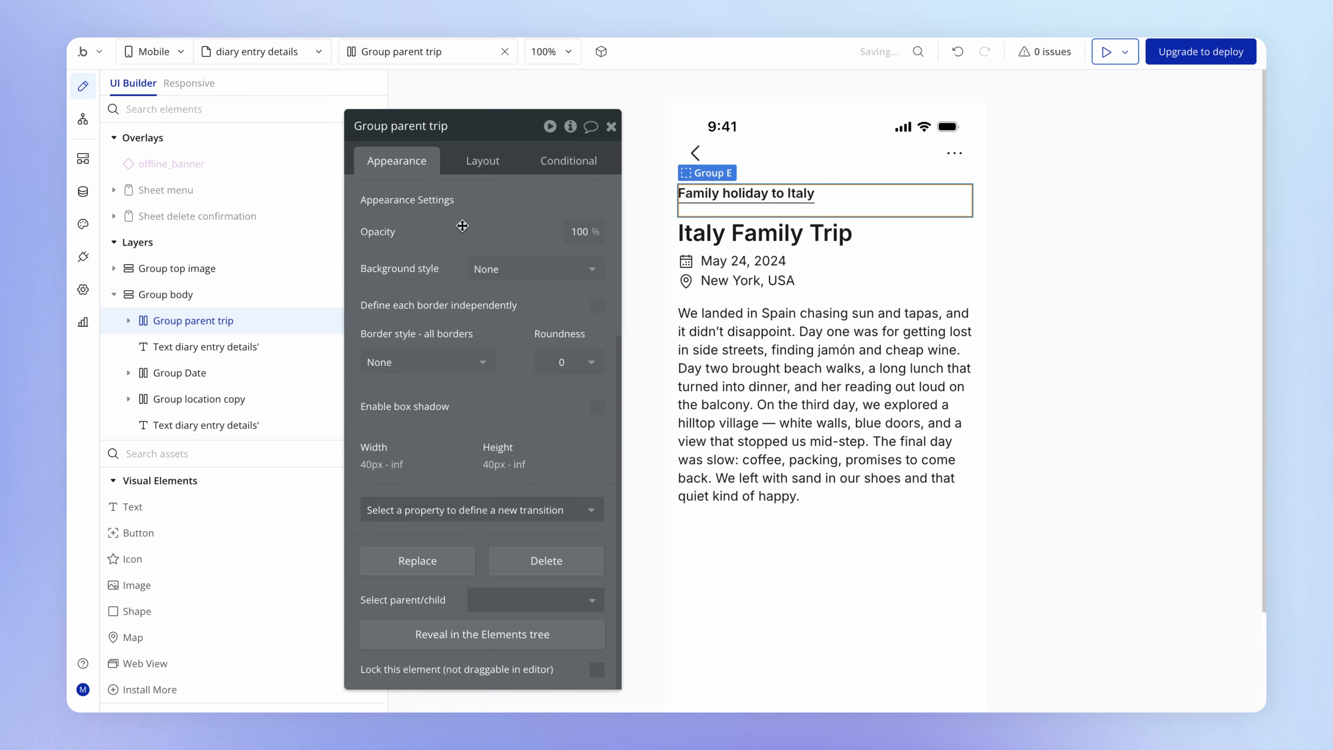
- Make the parent trip group fixed-height and set its height to 44 px
scroll(464, 232, up, 3)
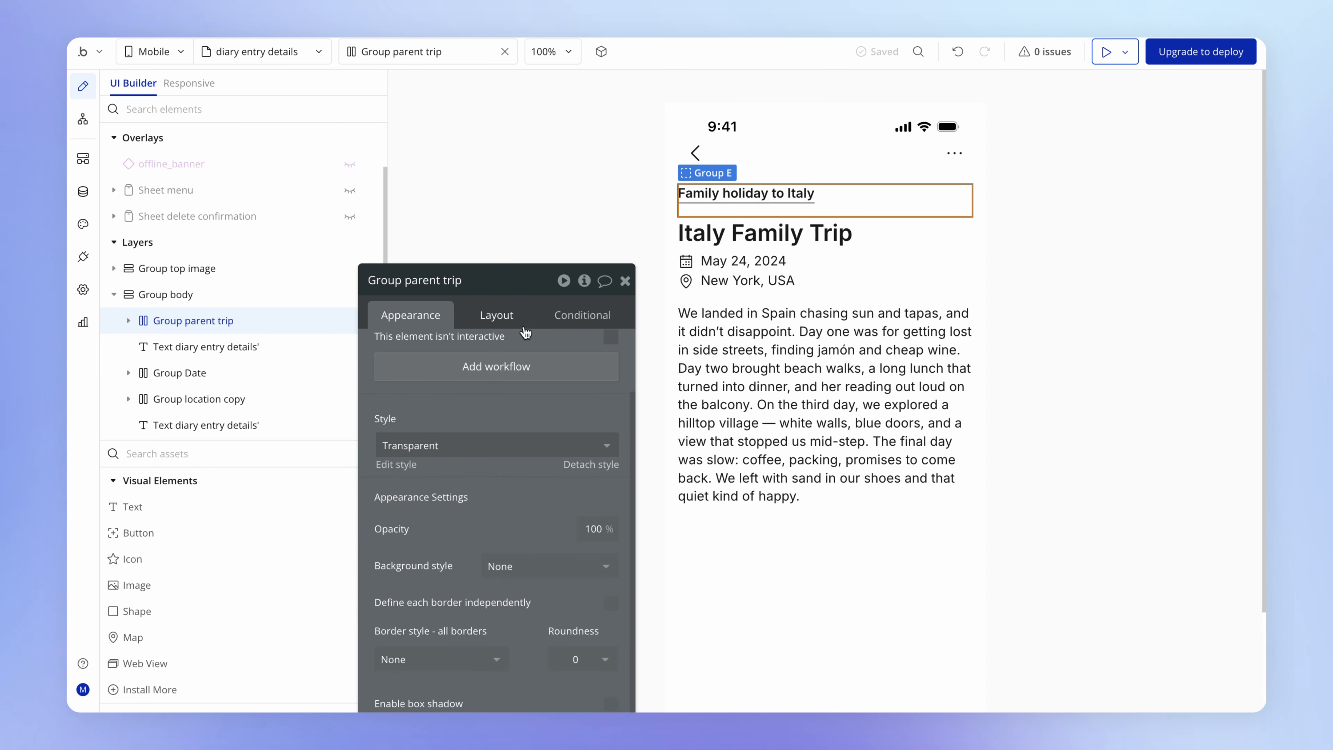
click(495, 315)
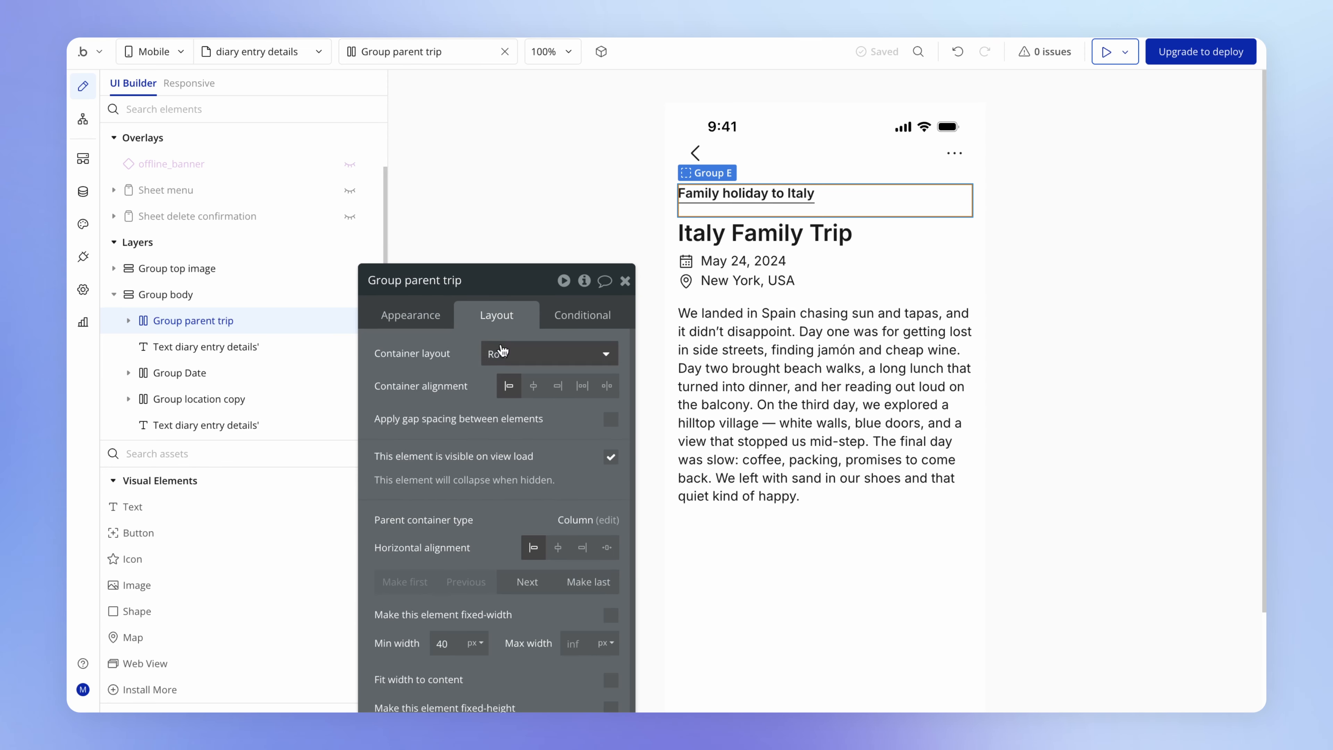
scroll(497, 297, down, 2)
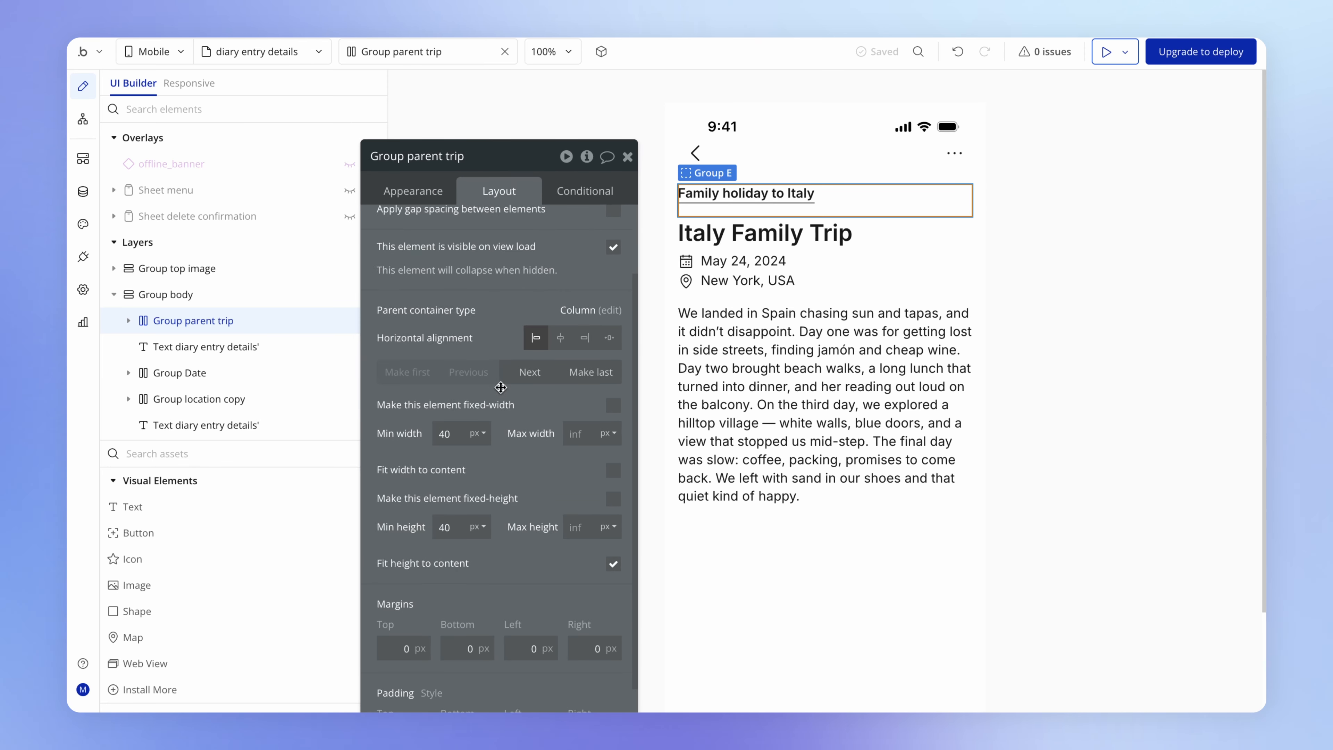
click(612, 498)
double_click(445, 527)
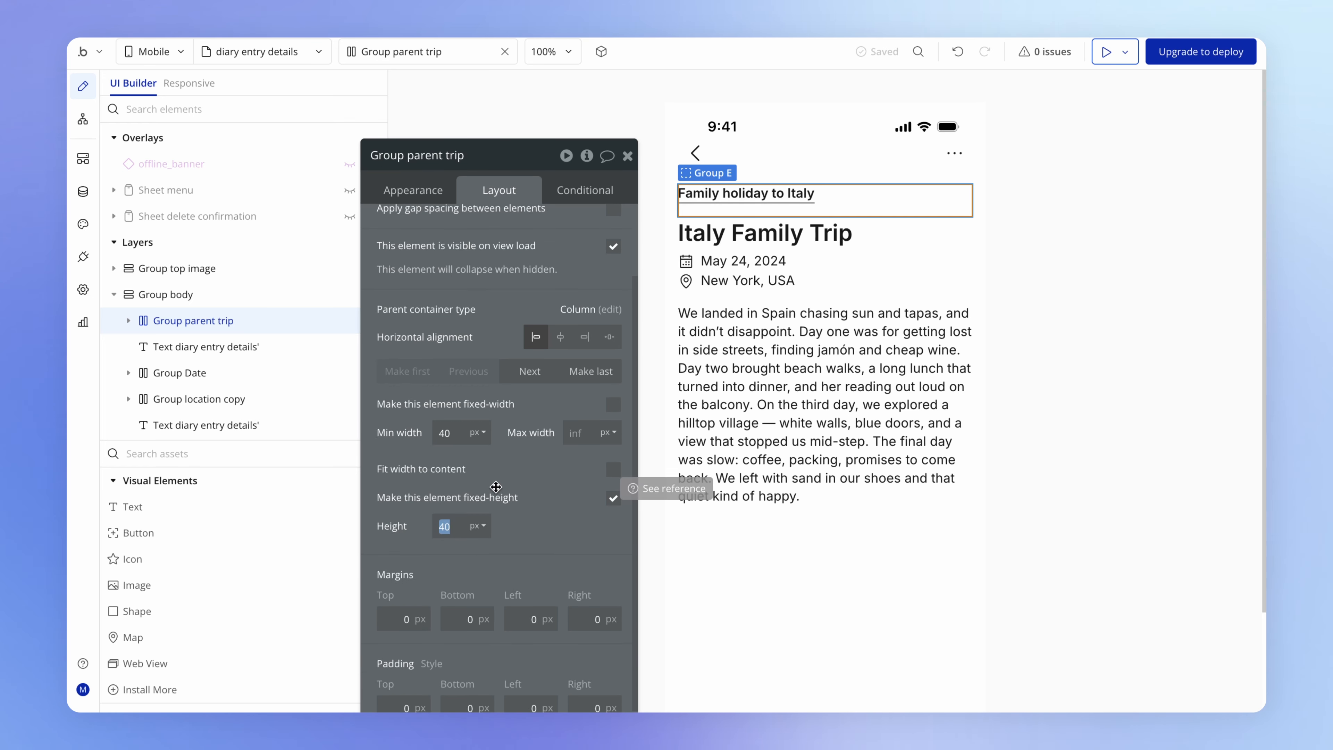
text(44)
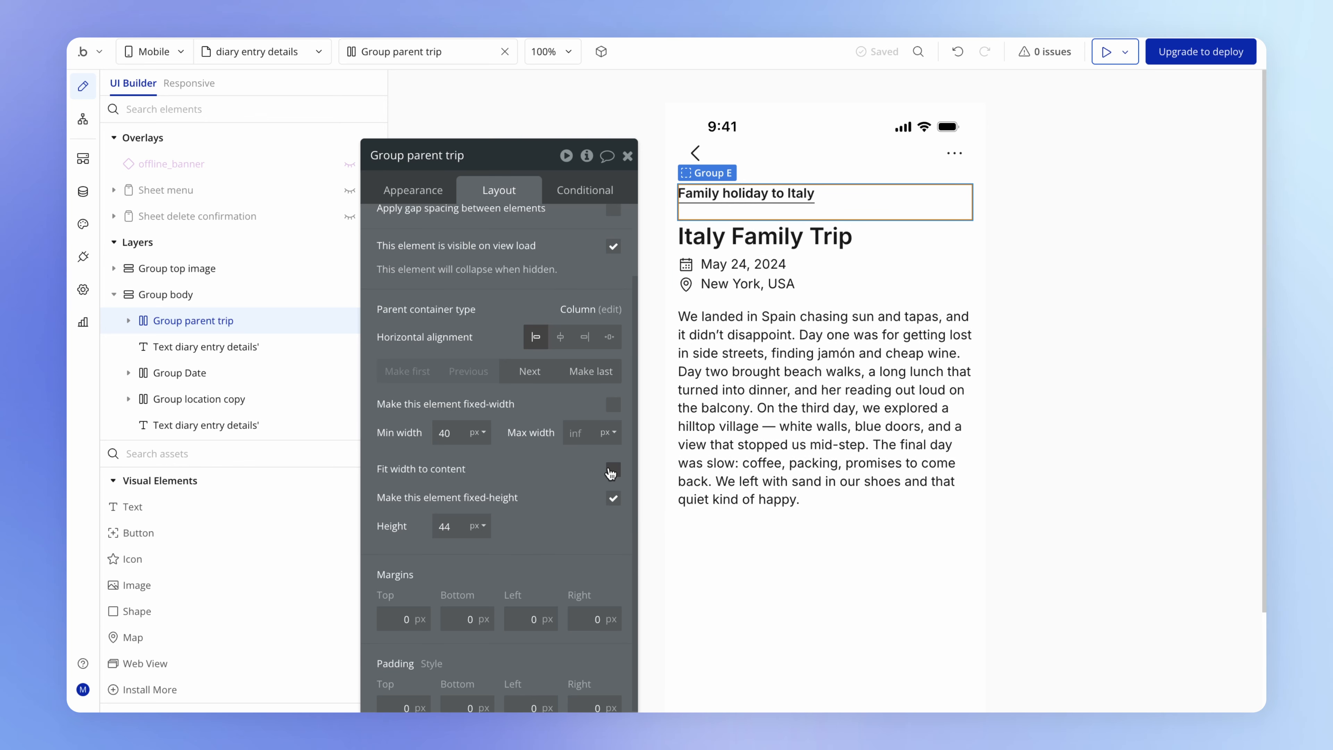
- Fit the parent trip group's width to its content and center the trip title text vertically inside it
click(612, 470)
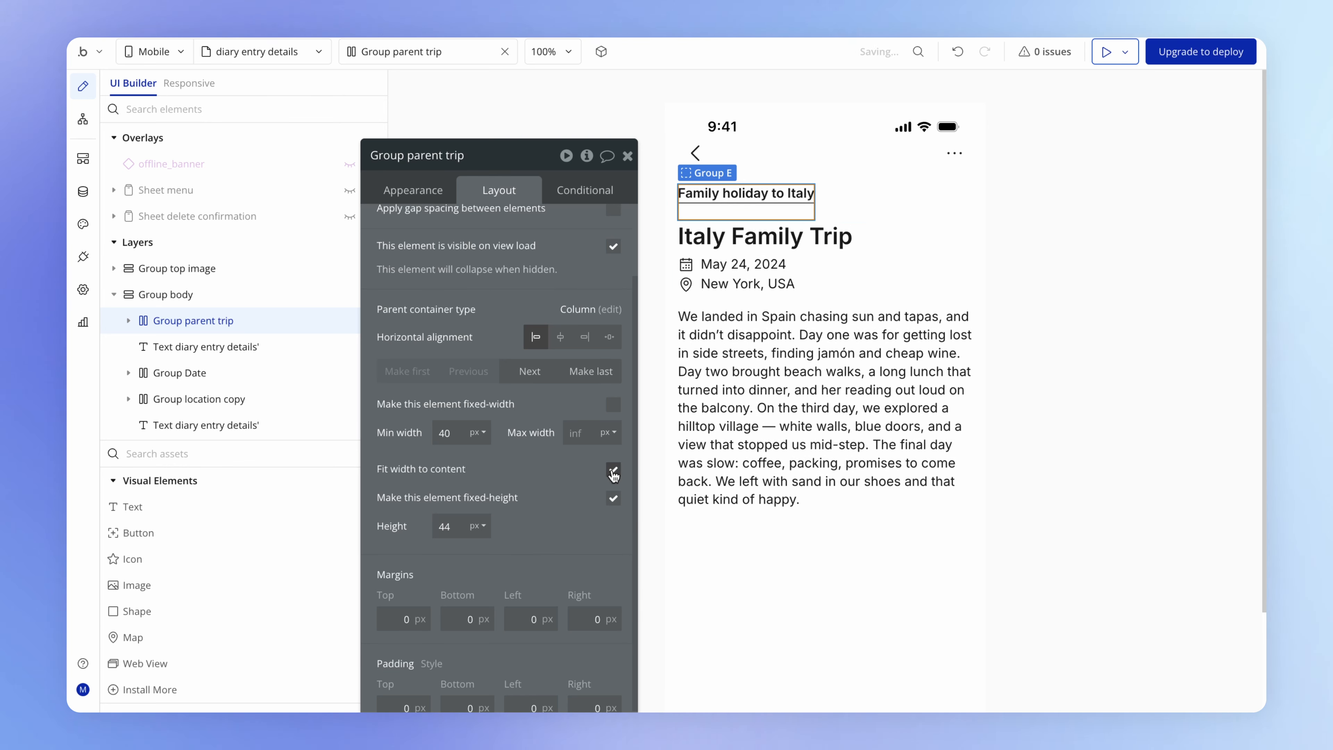
click(770, 189)
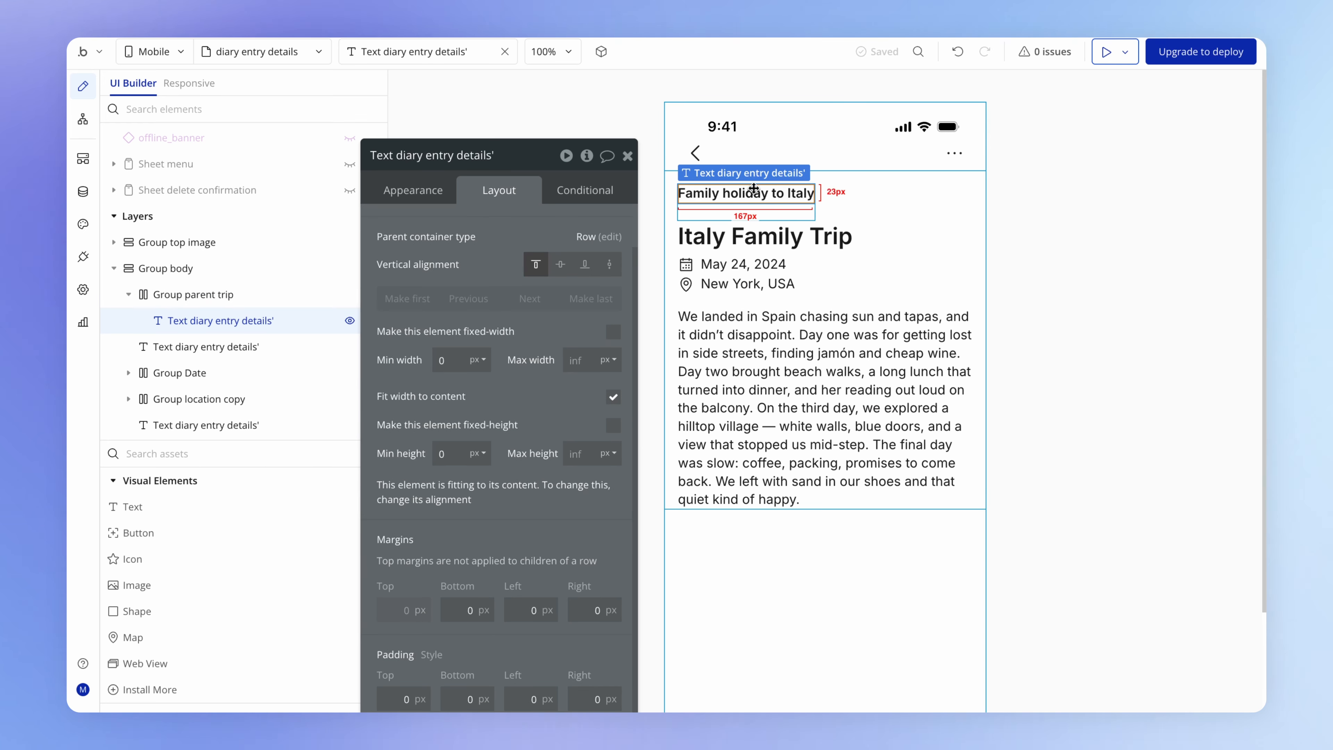
click(560, 267)
- Add a workflow to the parent trip group that goes to the trip details view when the group is tapped
click(799, 216)
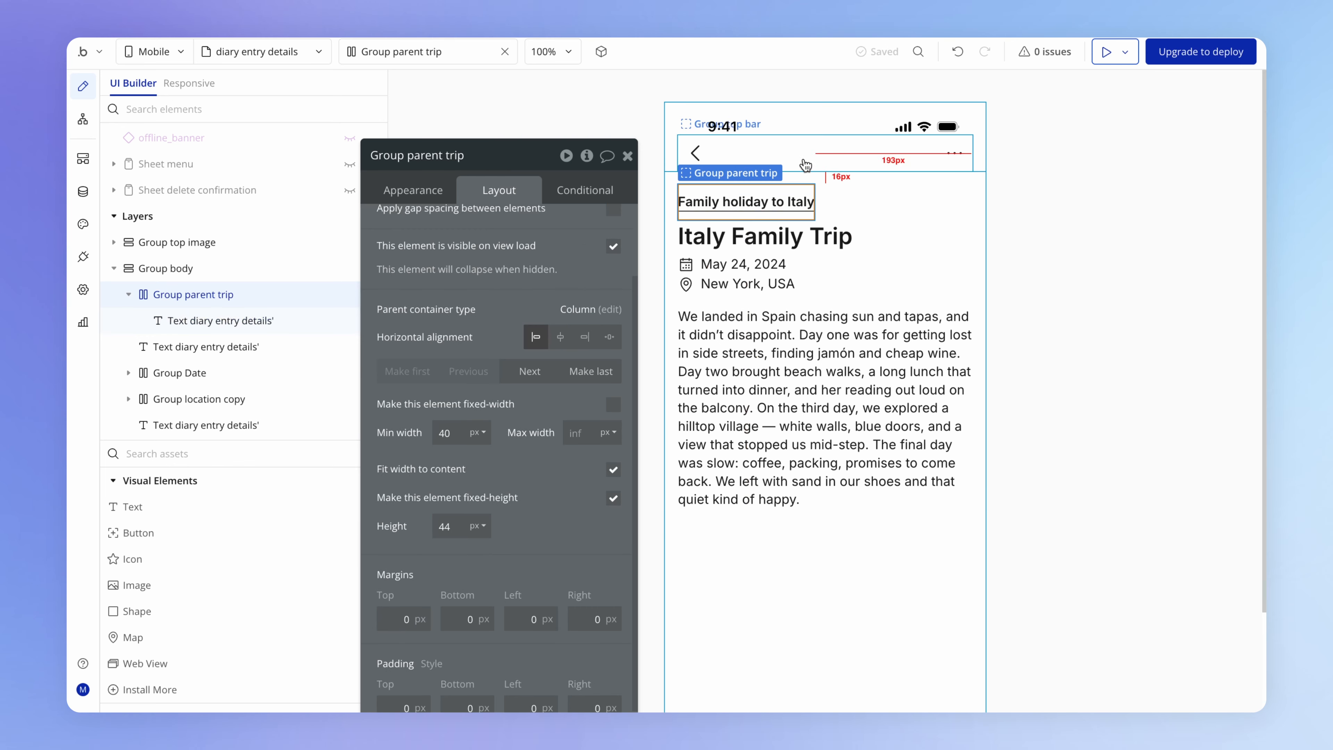
click(411, 191)
scroll(479, 271, up, 2)
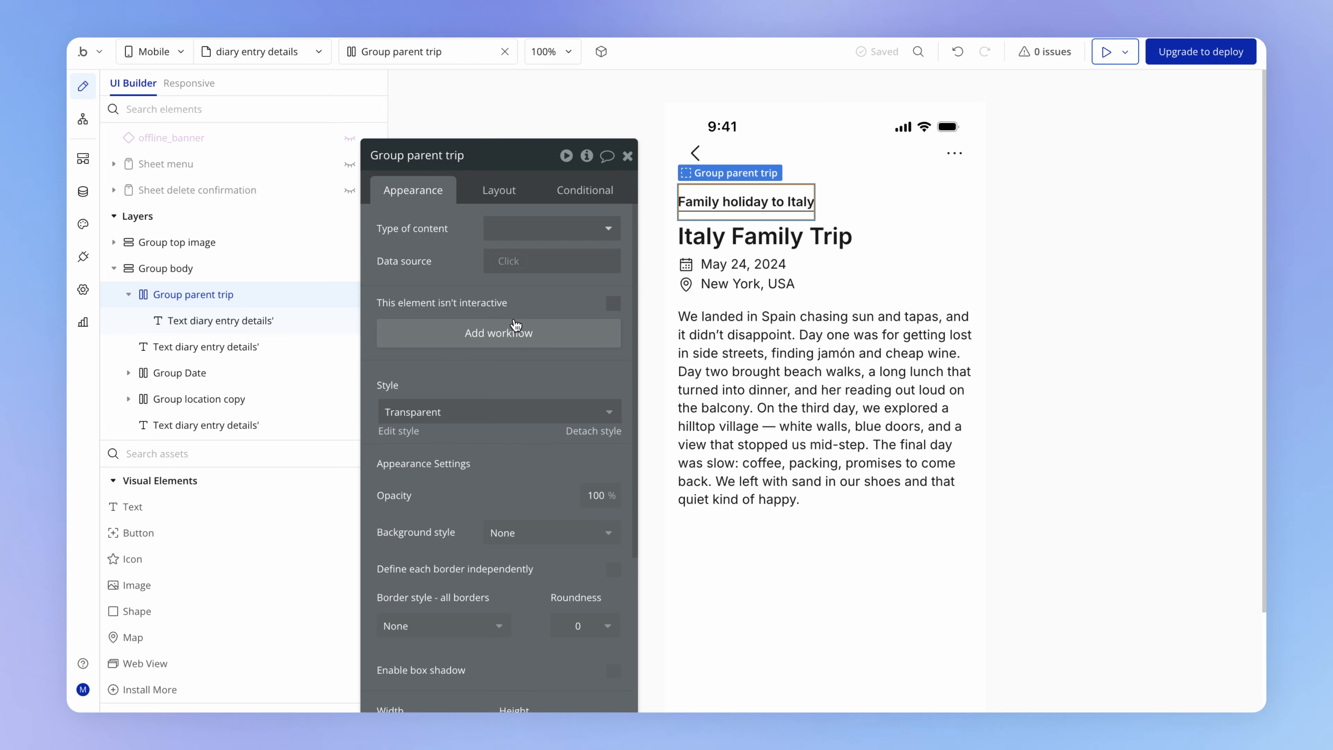
click(499, 334)
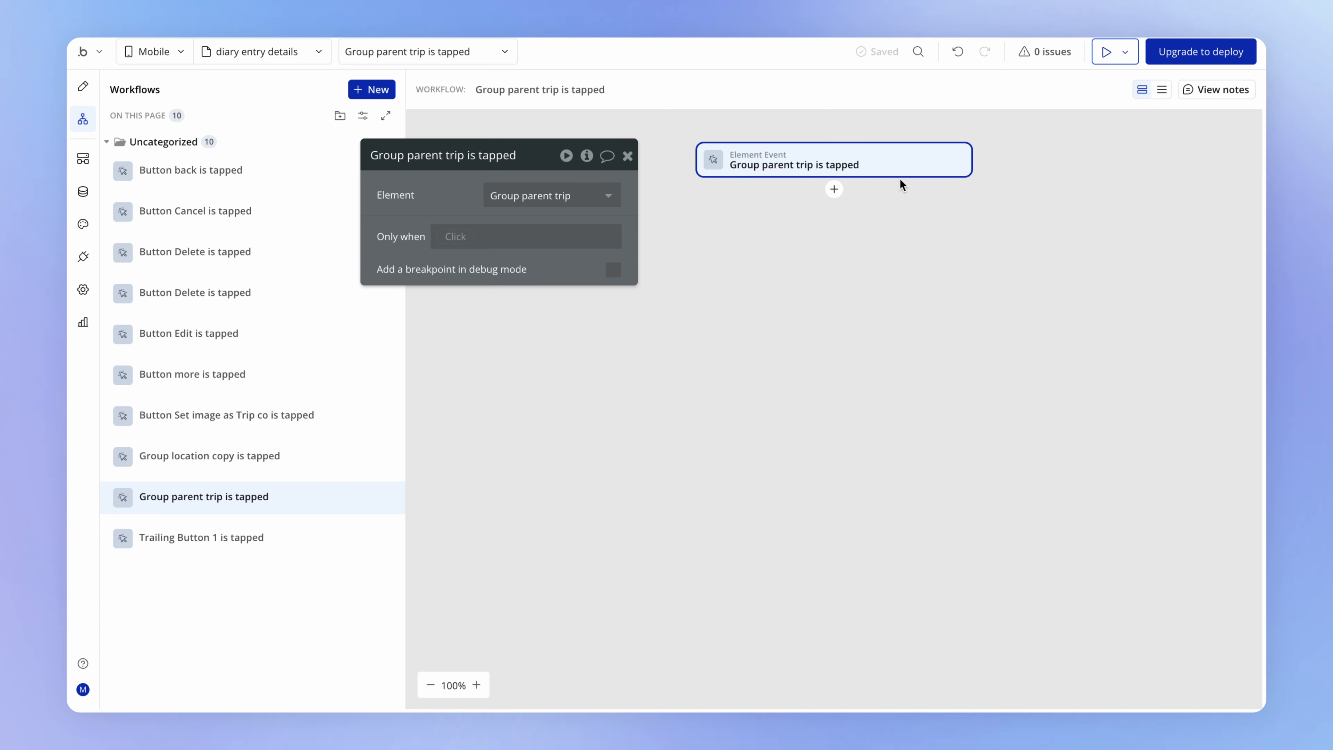
click(834, 190)
mouse_move(880, 254)
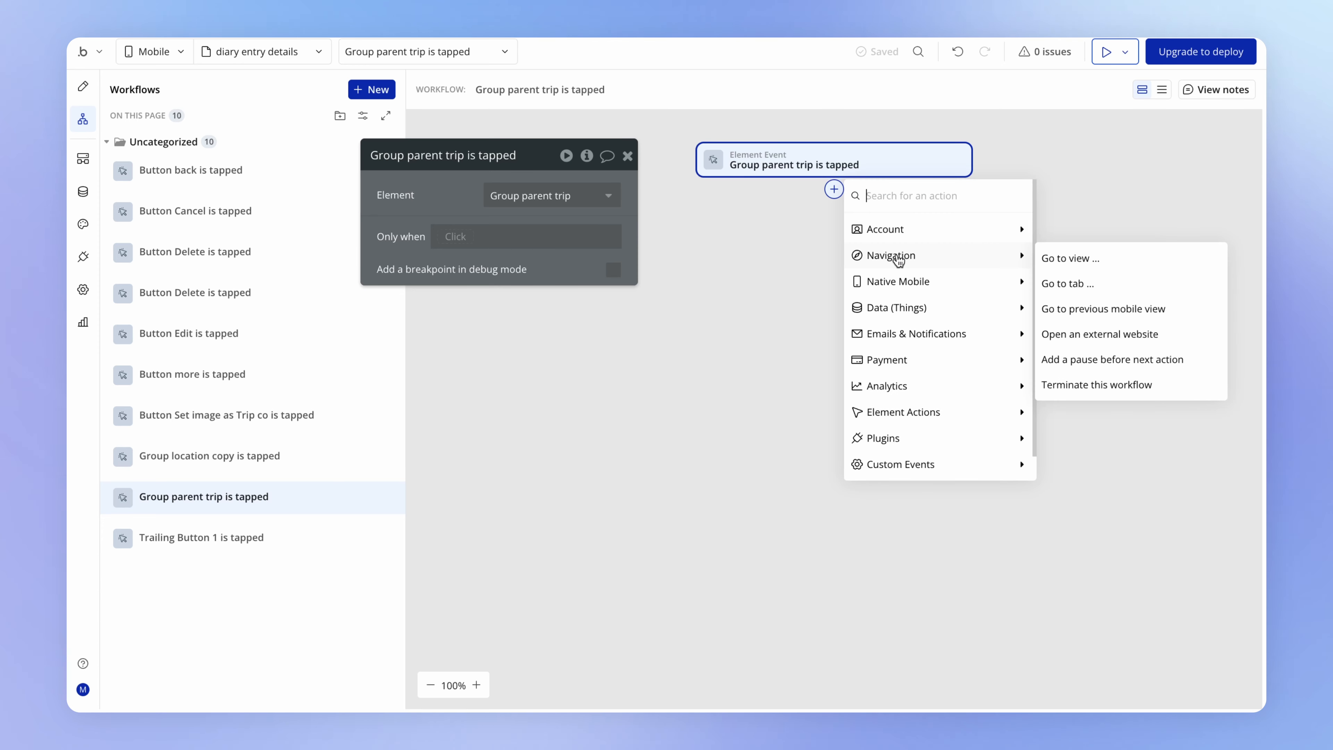
click(1096, 262)
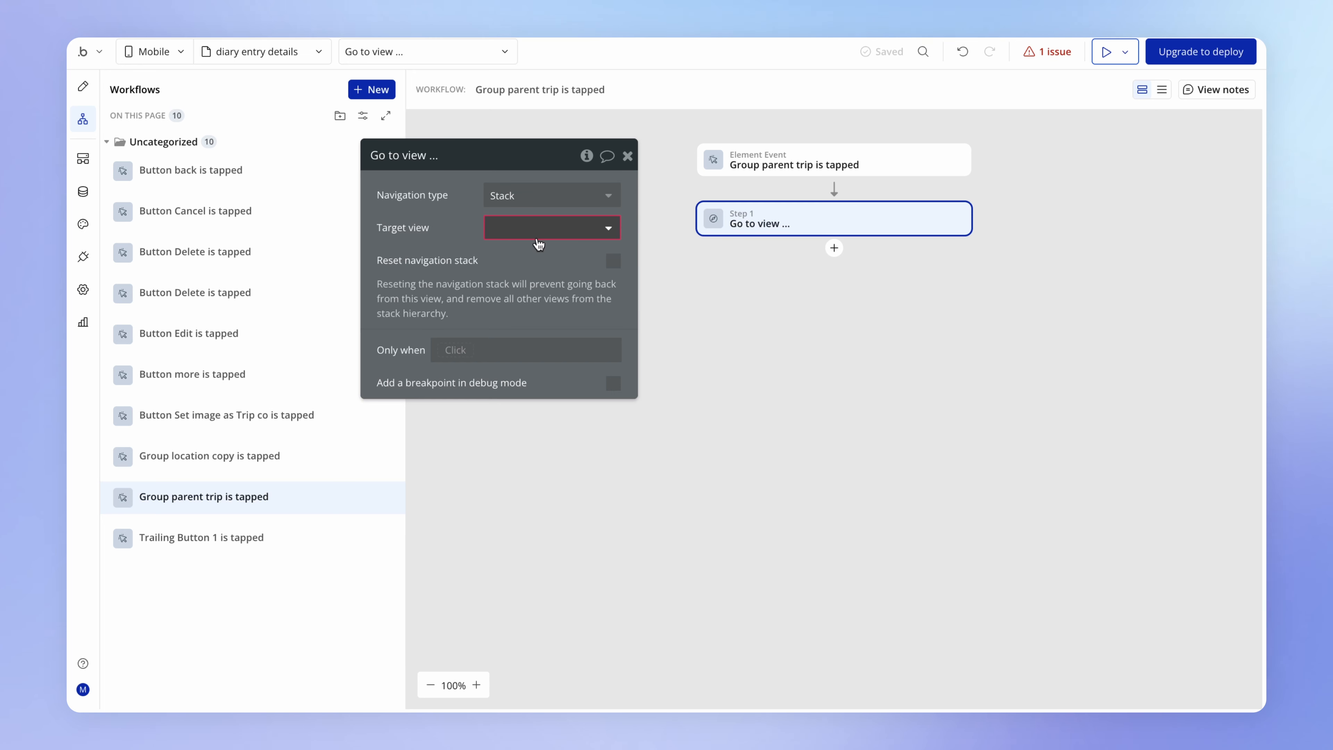
click(572, 226)
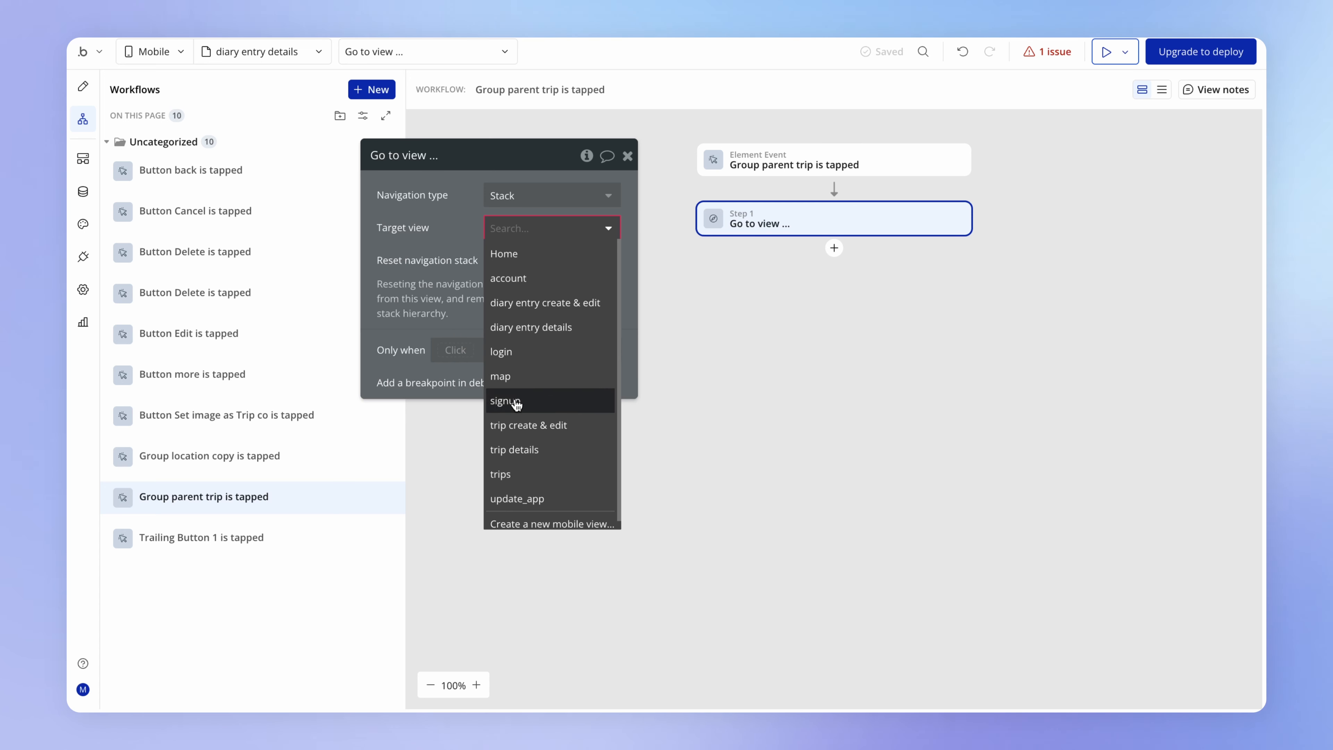
click(569, 454)
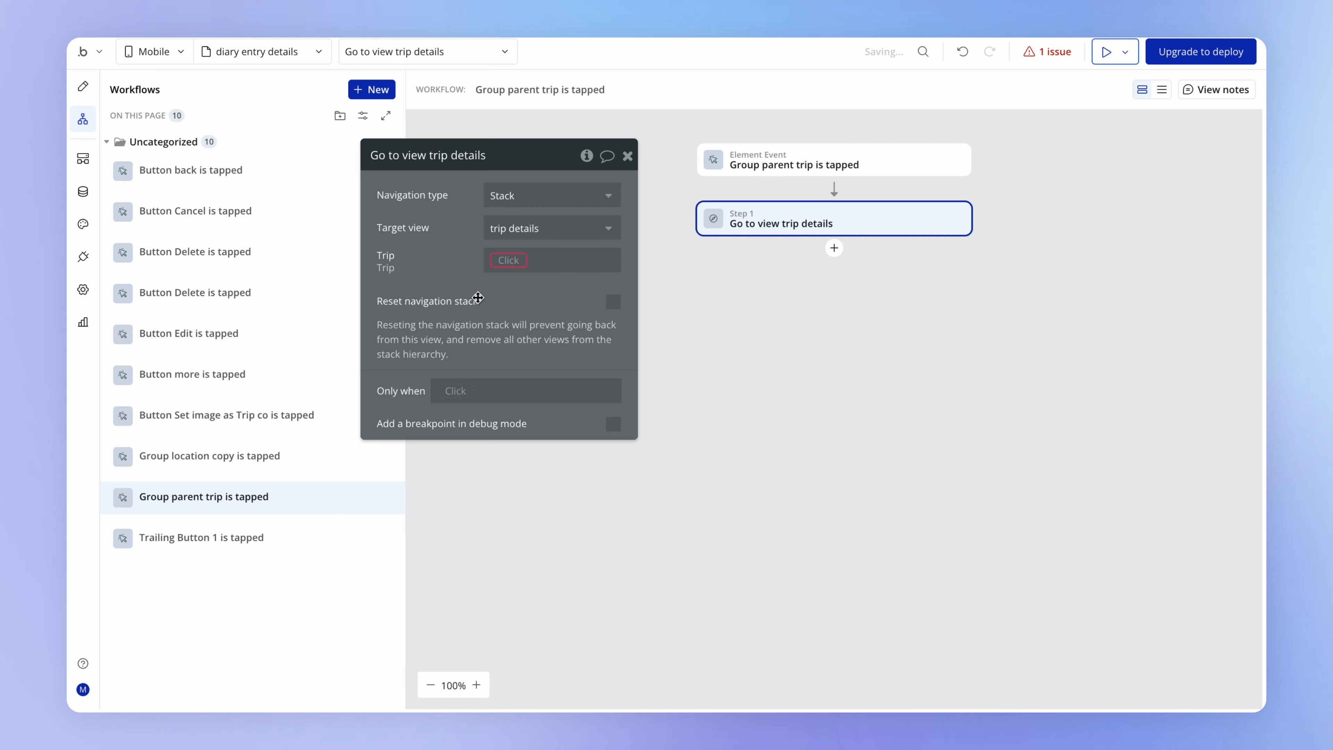
- Set the Trip sent by the navigation action to diary entry details's Diary entry's Trip
click(520, 265)
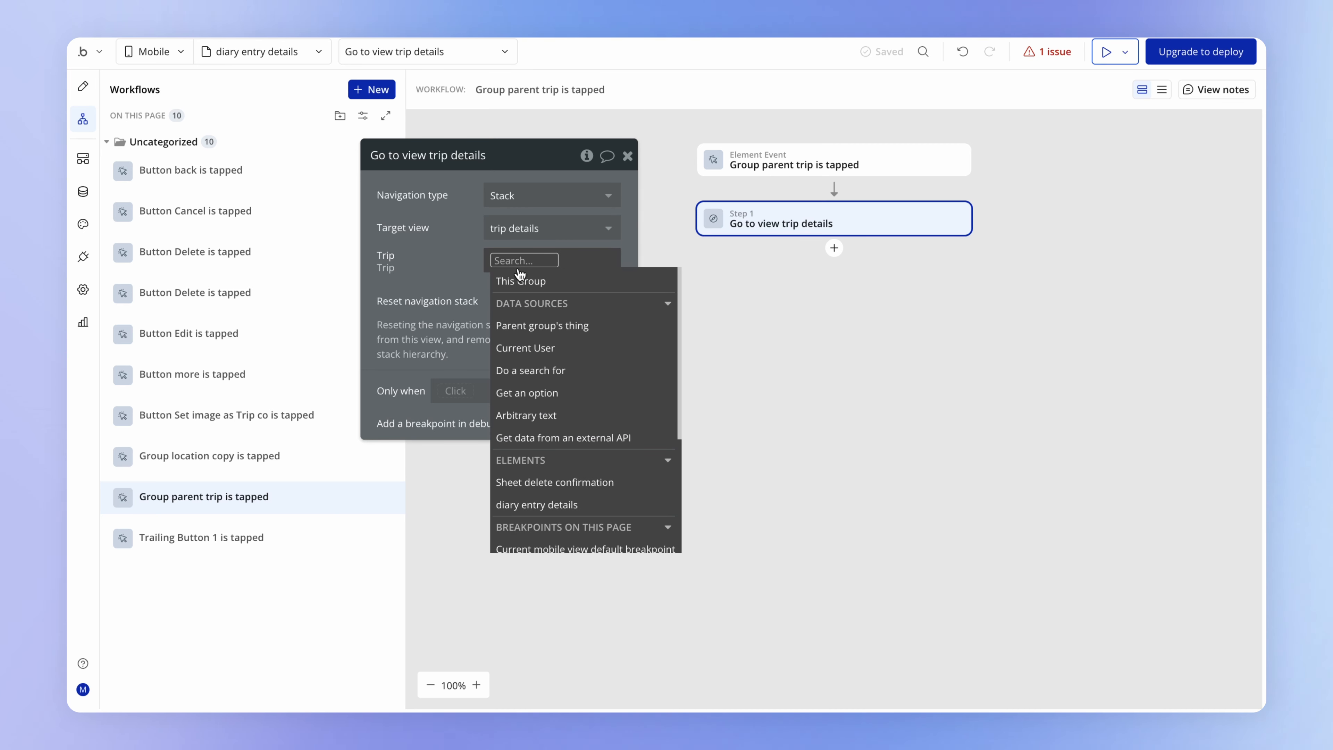
text(di)
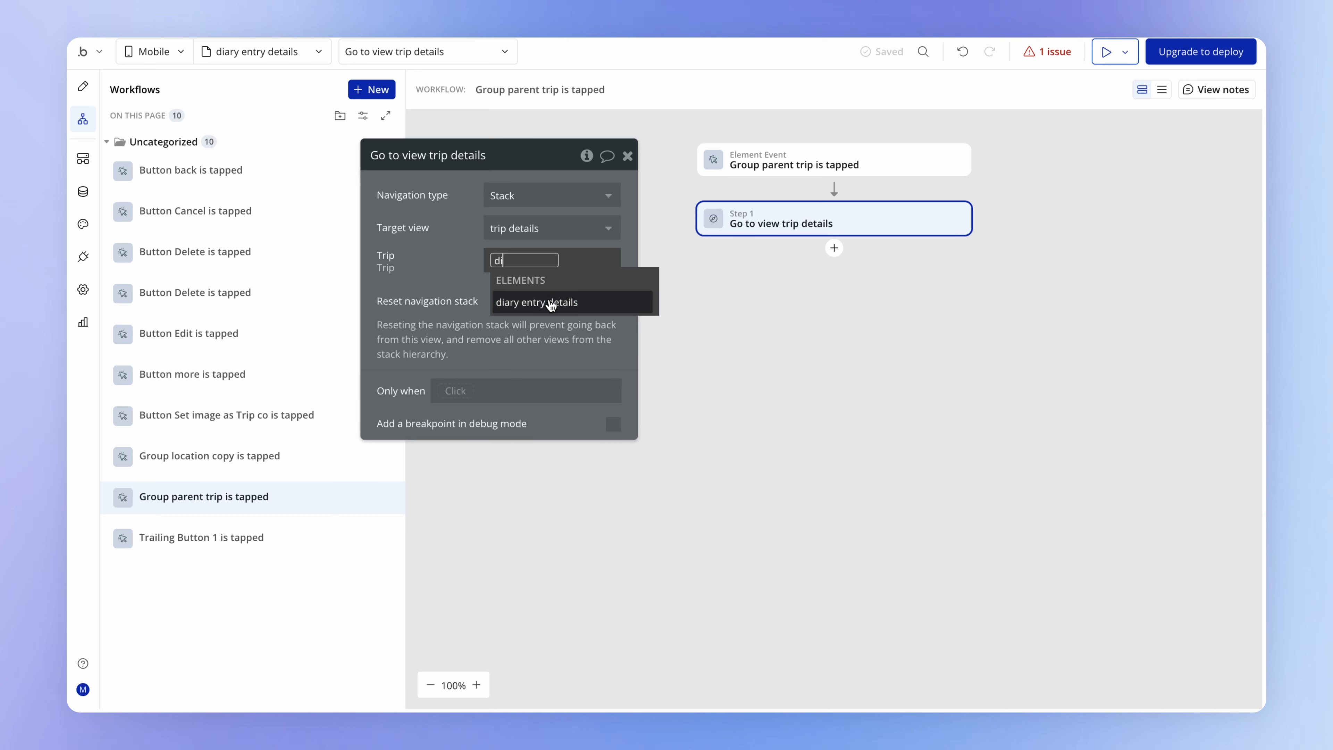
click(587, 312)
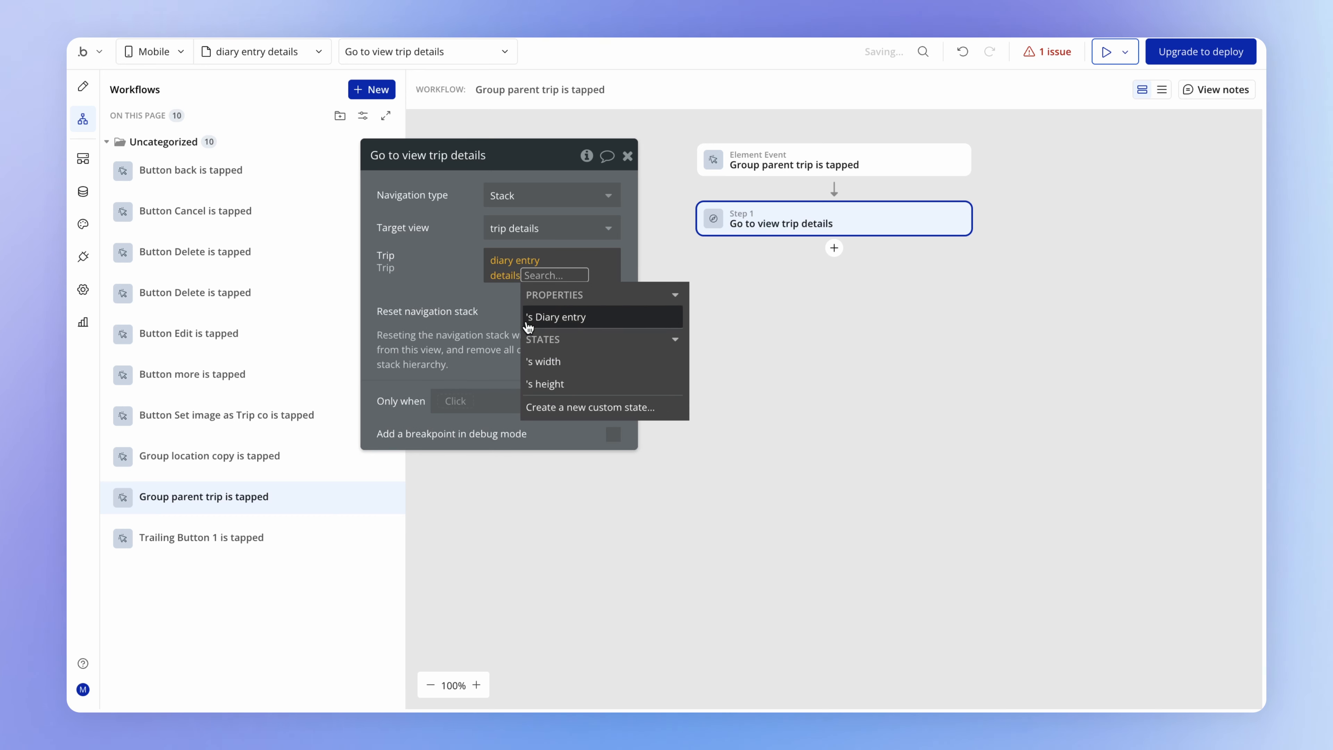
click(609, 326)
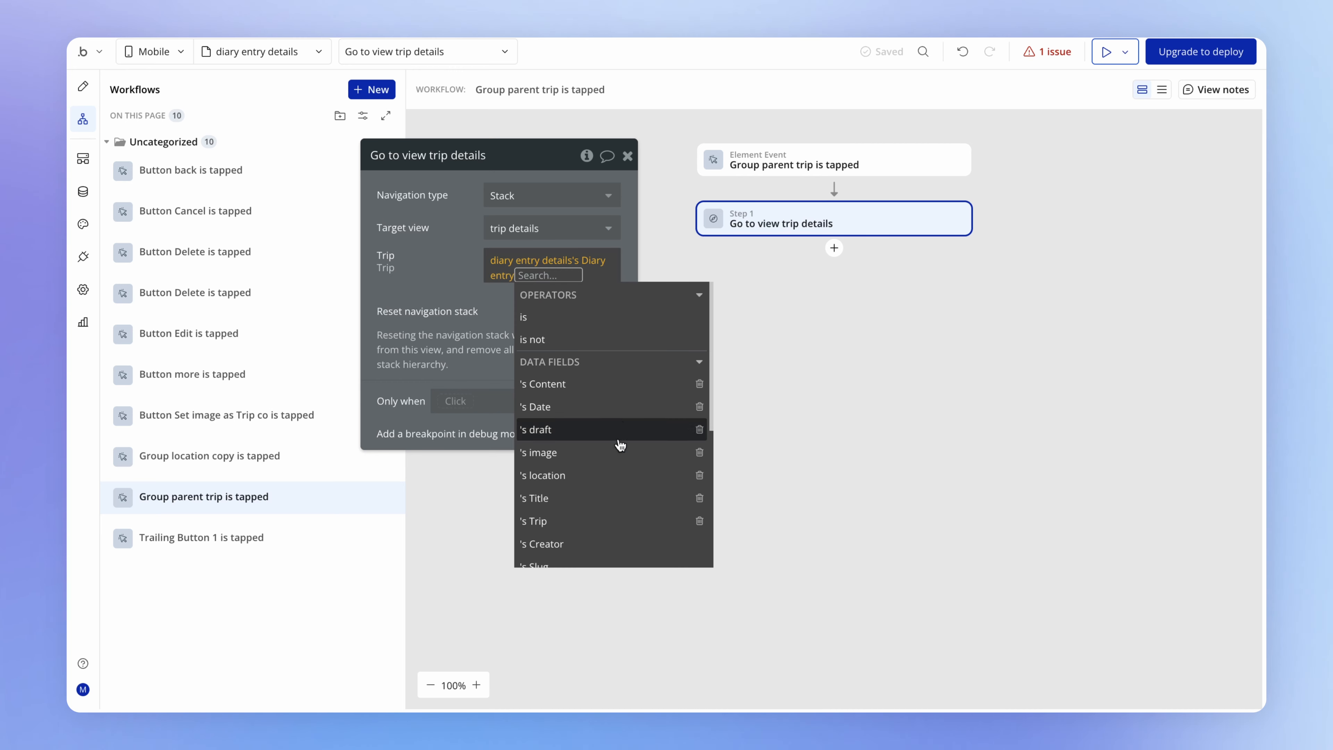
scroll(616, 468, down, 1)
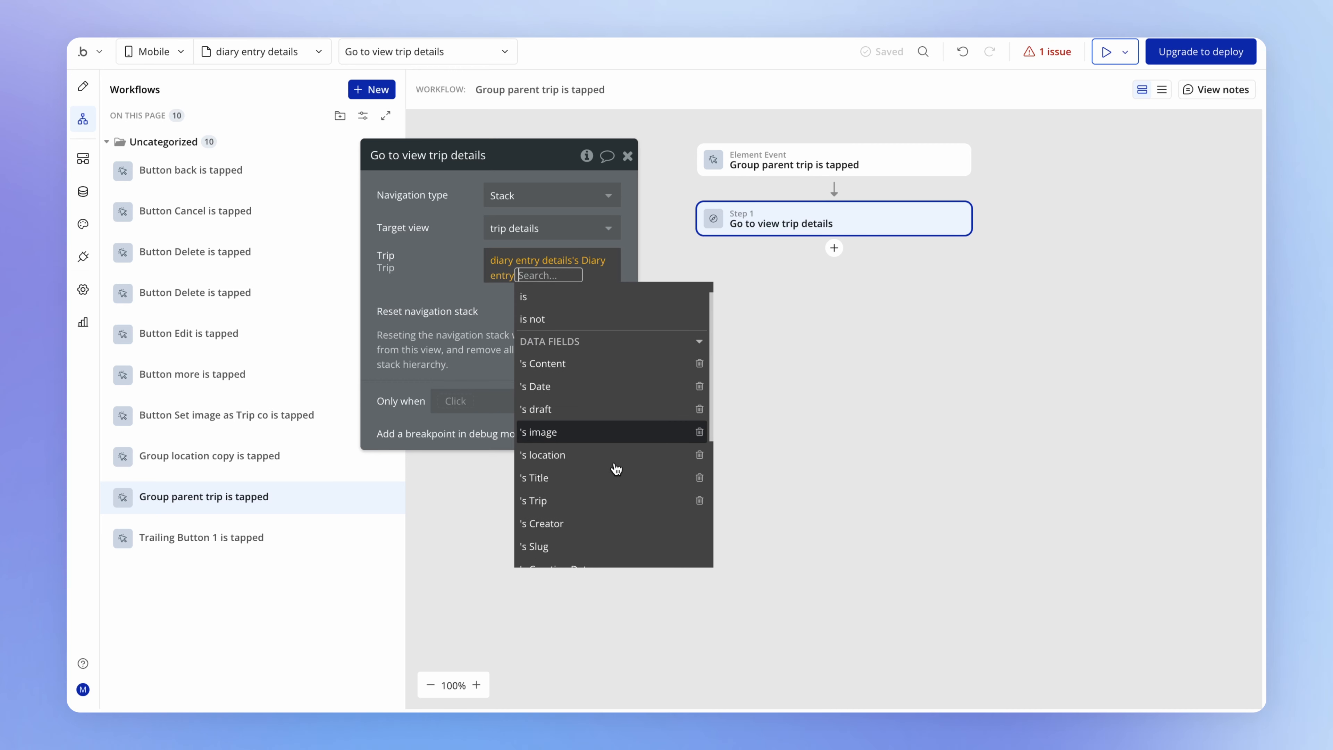
click(567, 499)
click(514, 388)
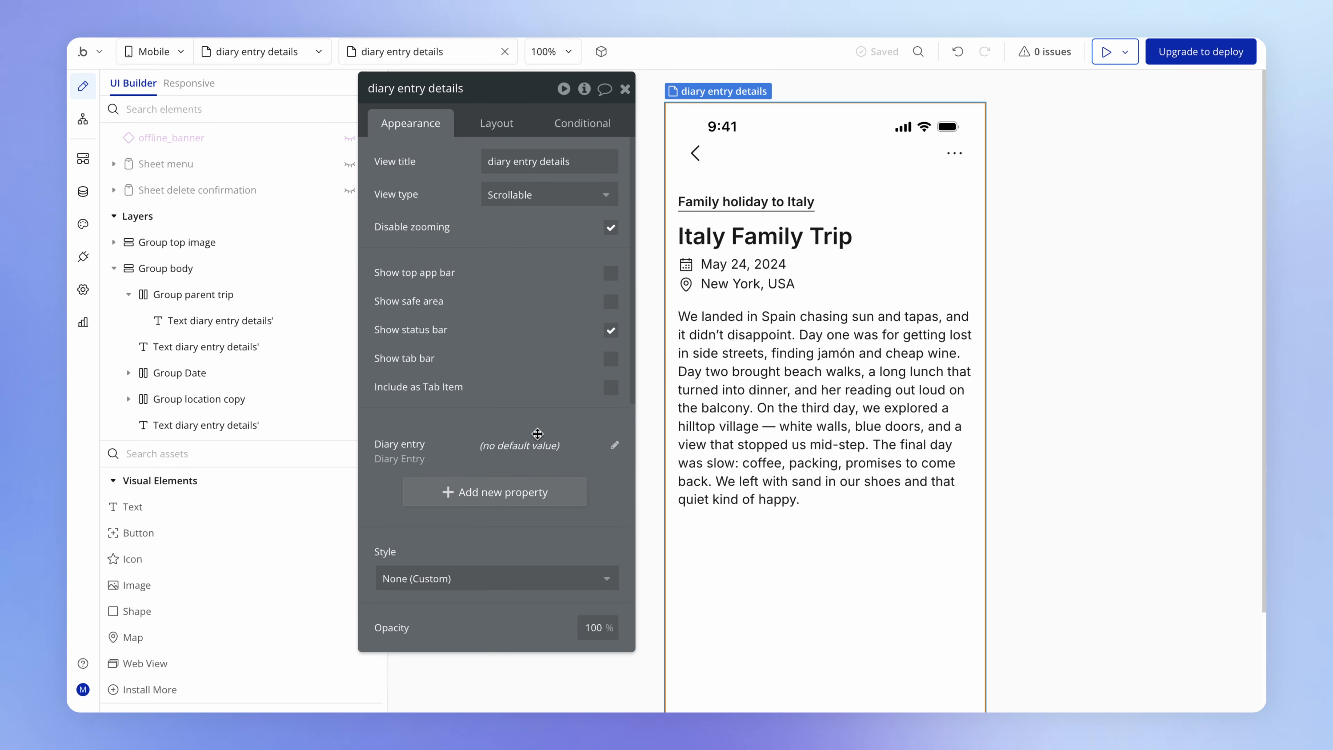
- Add a required property "Opened from map" to the diary entry details view, with input type Dynamic value and field type yes / no
click(491, 500)
drag(681, 163, 664, 311)
click(822, 274)
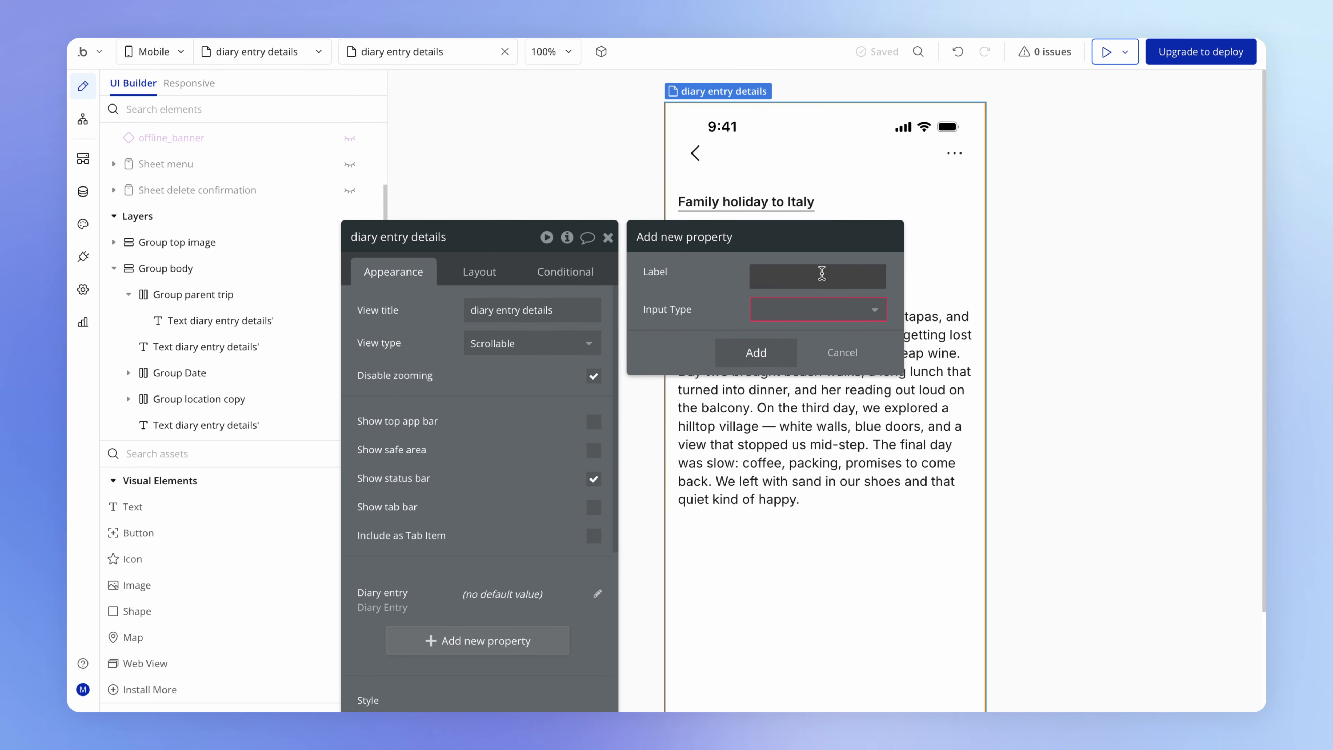
text(Opened from map)
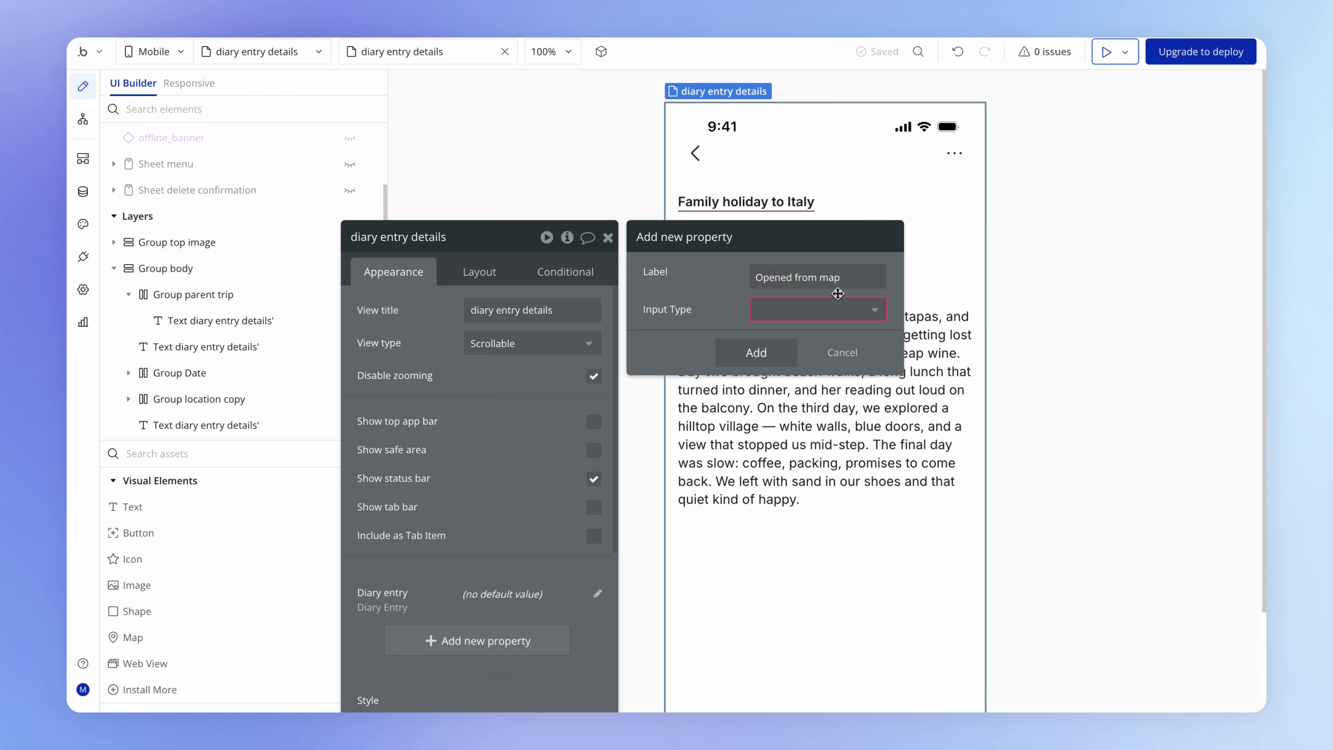
click(839, 308)
click(784, 337)
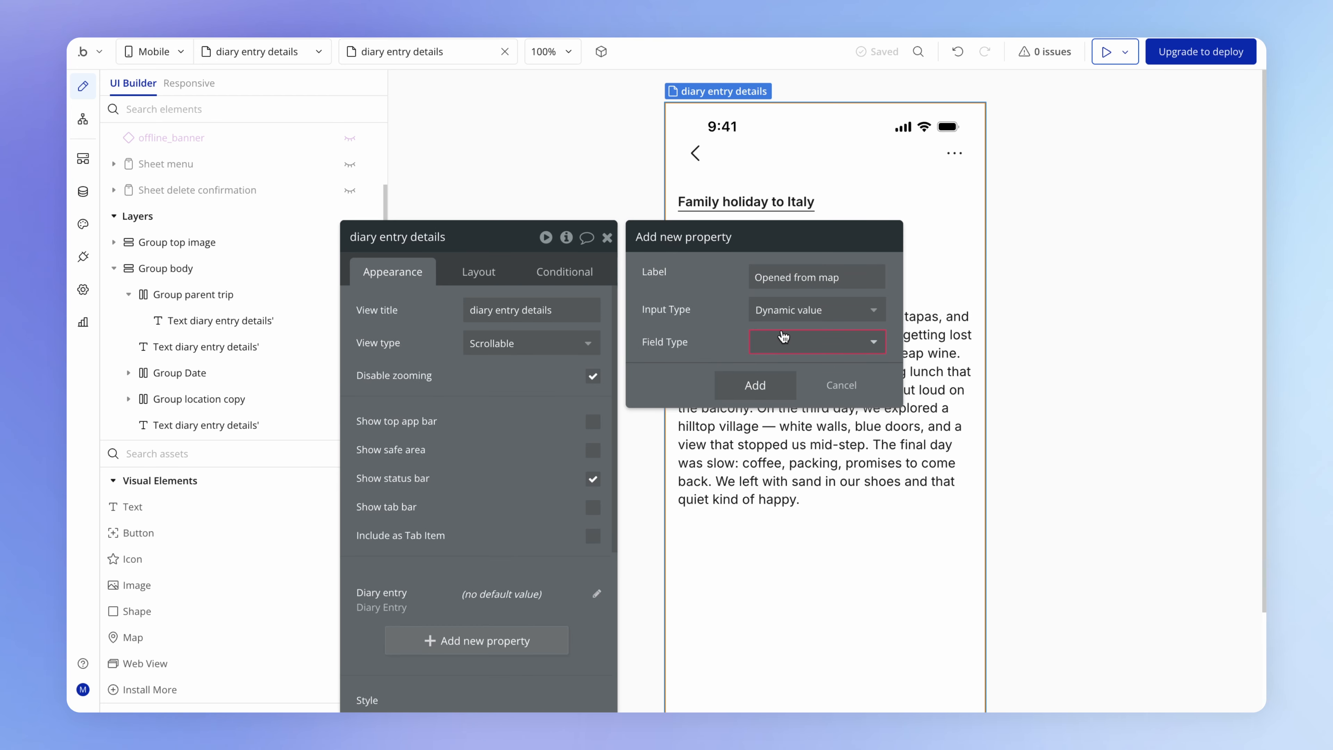
click(756, 237)
text(ye)
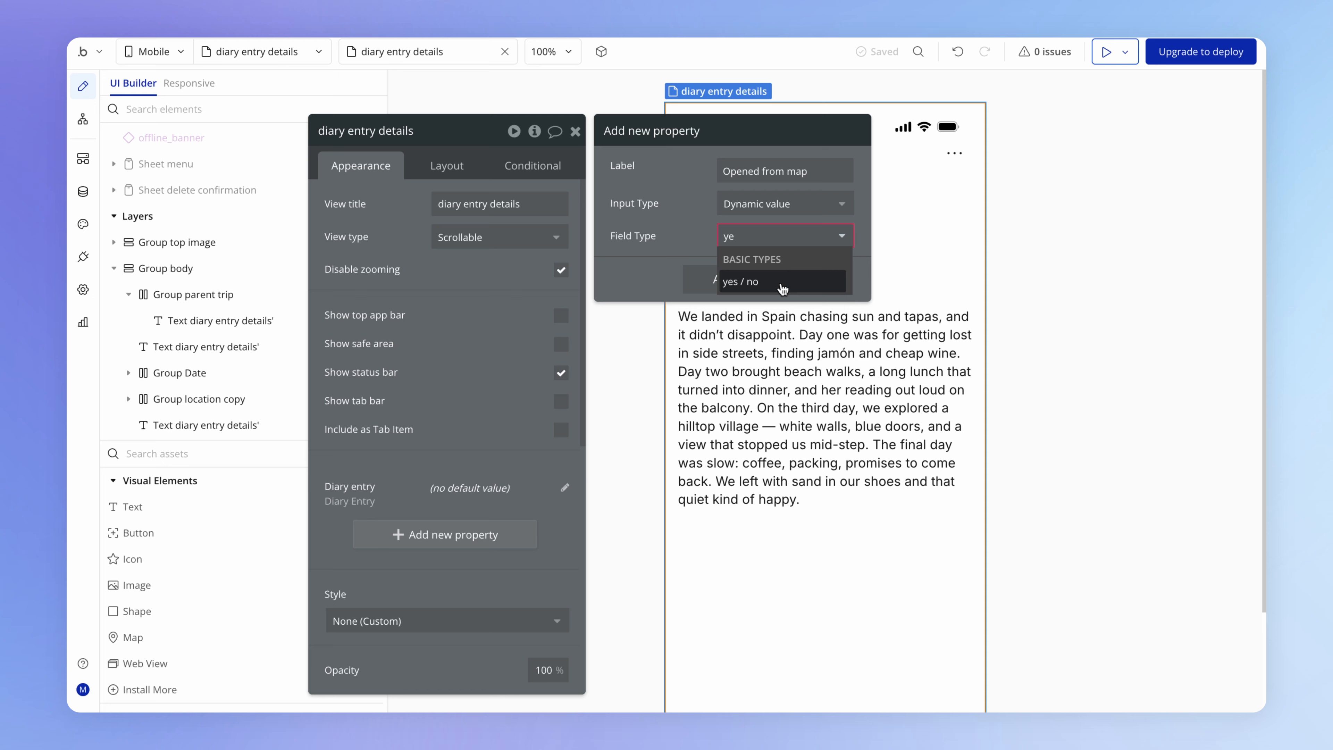
click(782, 283)
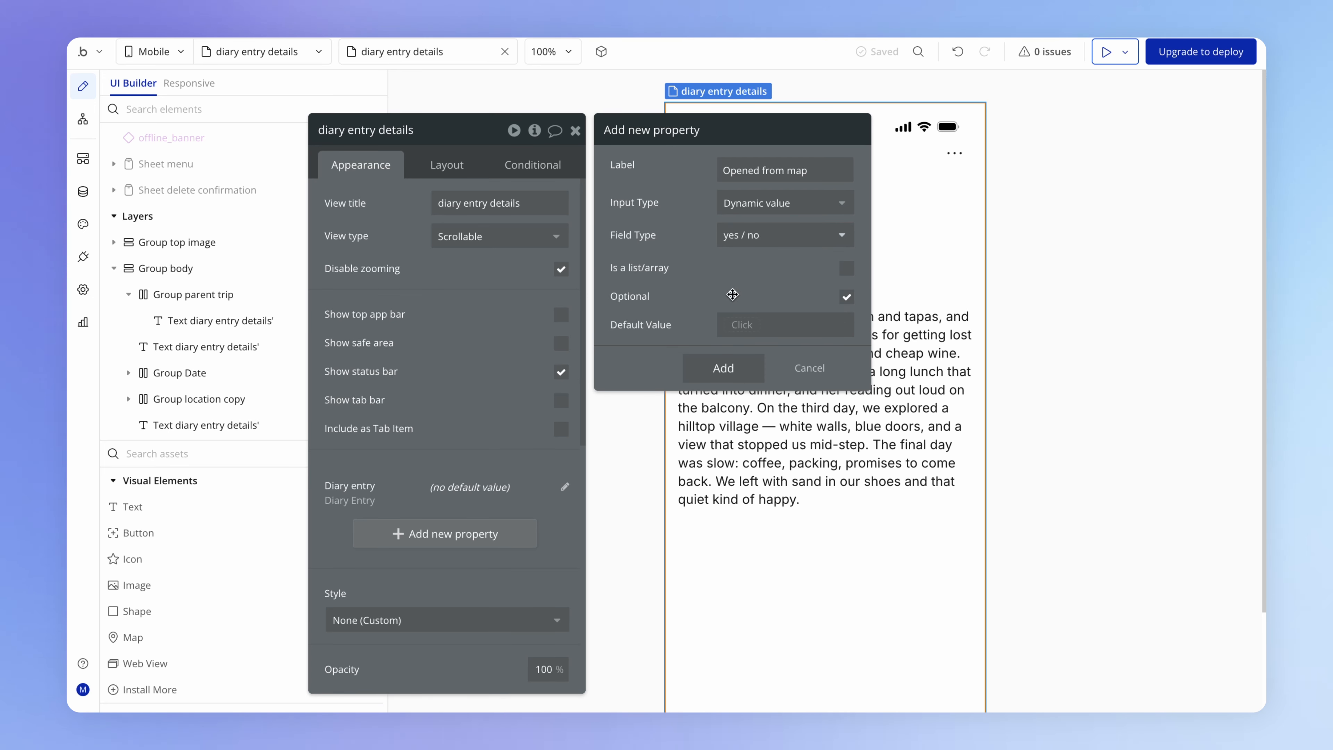
click(846, 298)
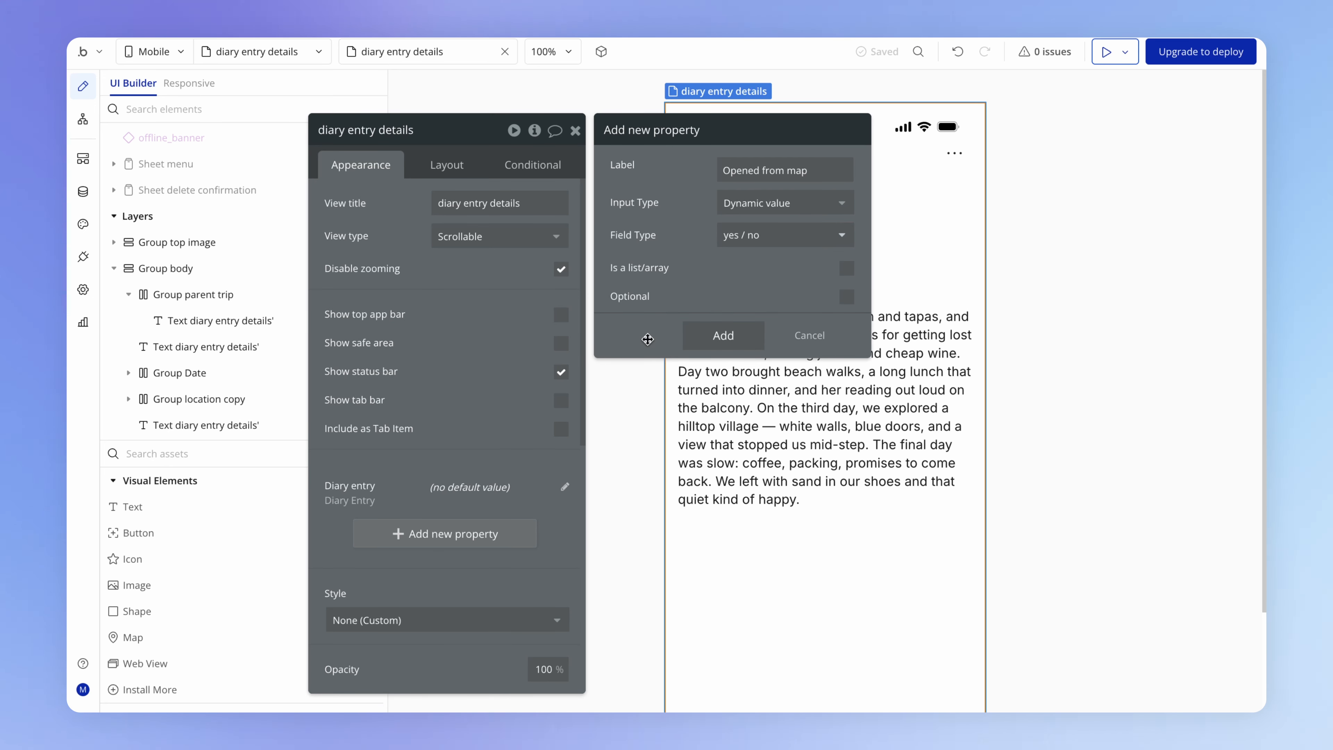
click(739, 339)
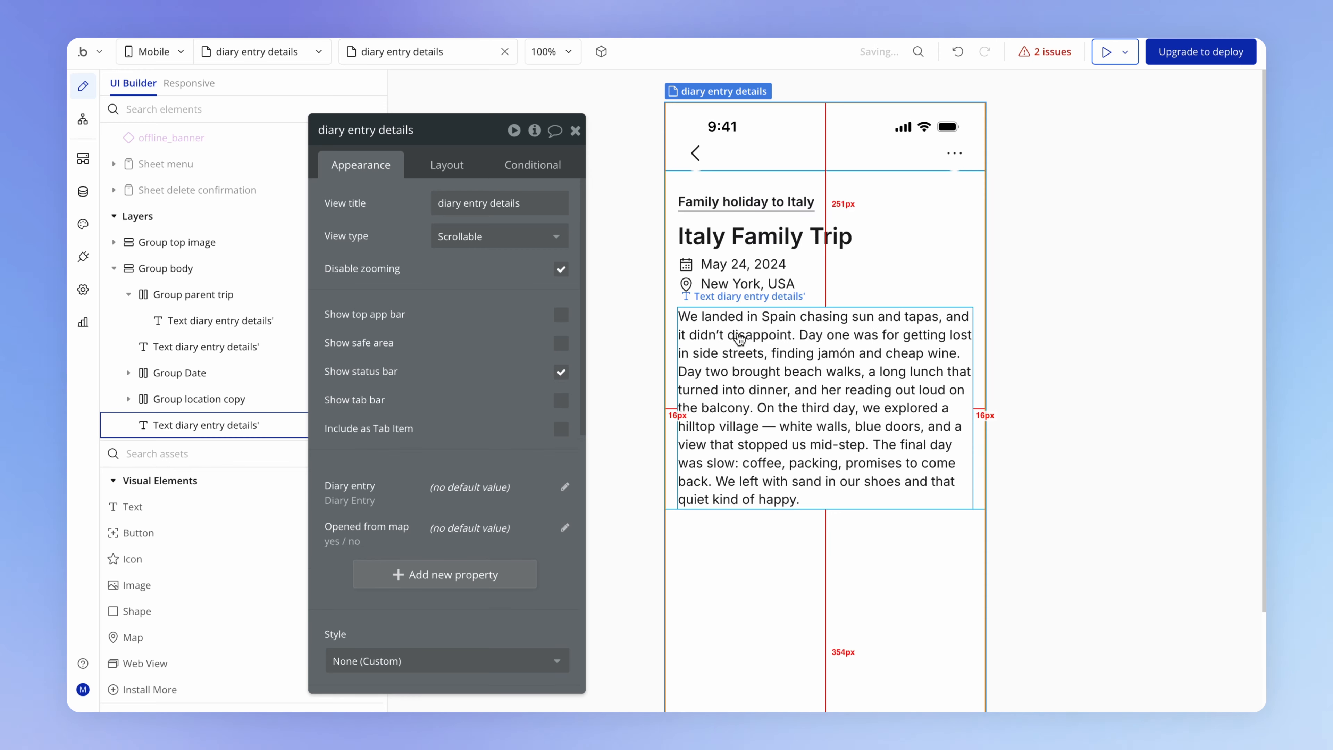
- Open the map view for editing
drag(318, 148, 371, 124)
click(294, 58)
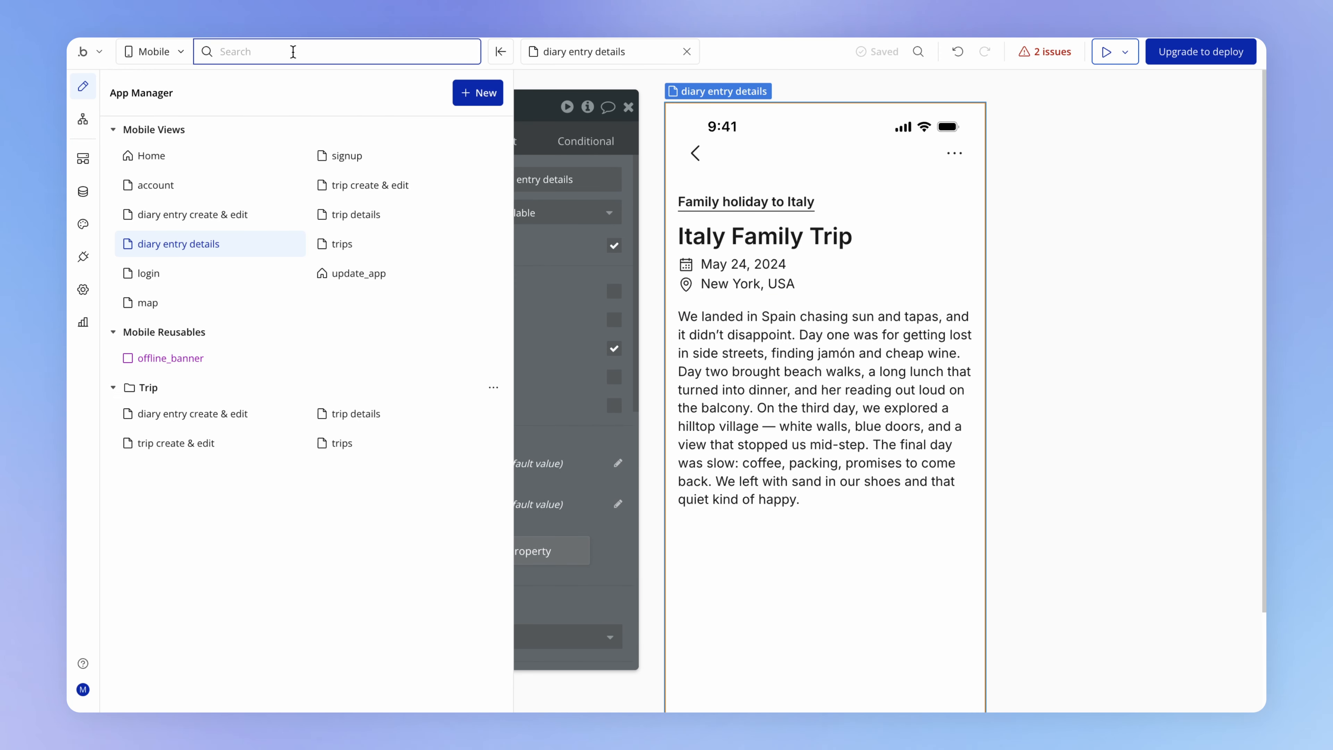
click(200, 303)
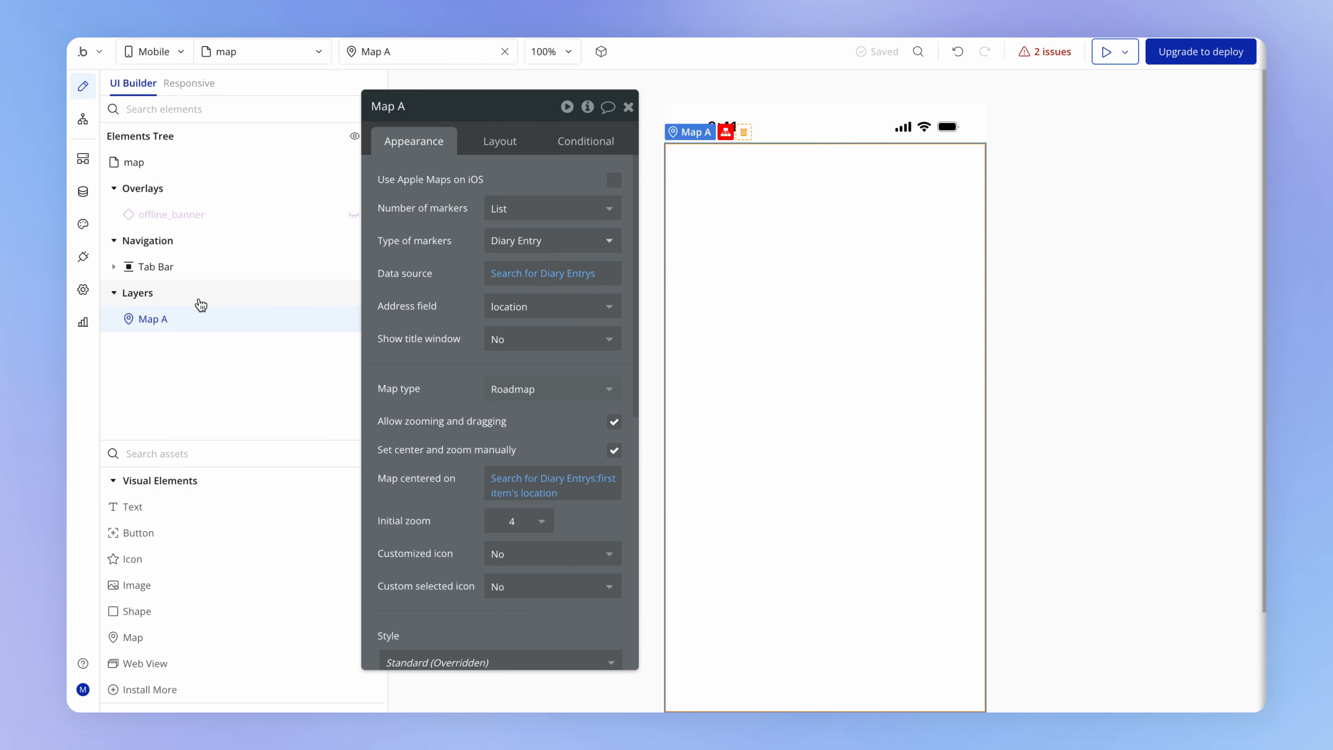
- In the map marker's click workflow, set Opened from map to "yes" for the navigation to diary entry details
click(83, 119)
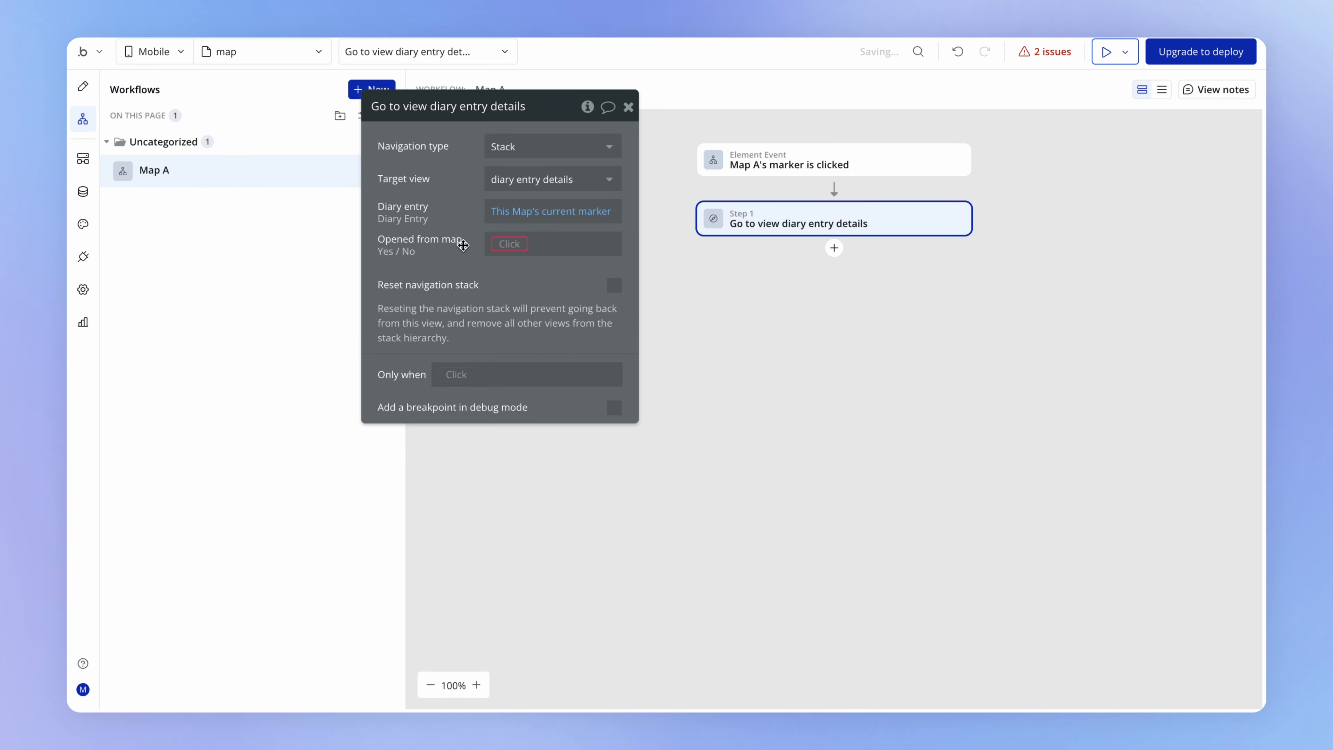
click(508, 244)
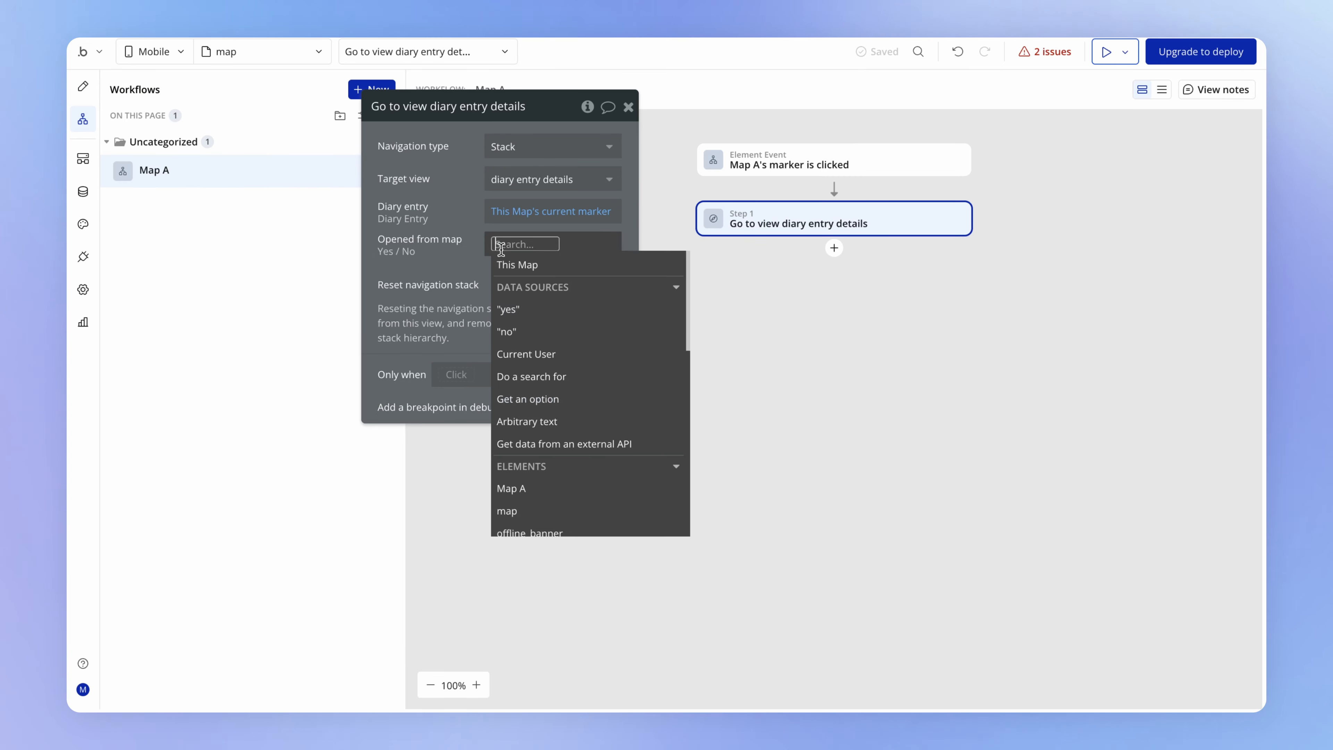
click(521, 311)
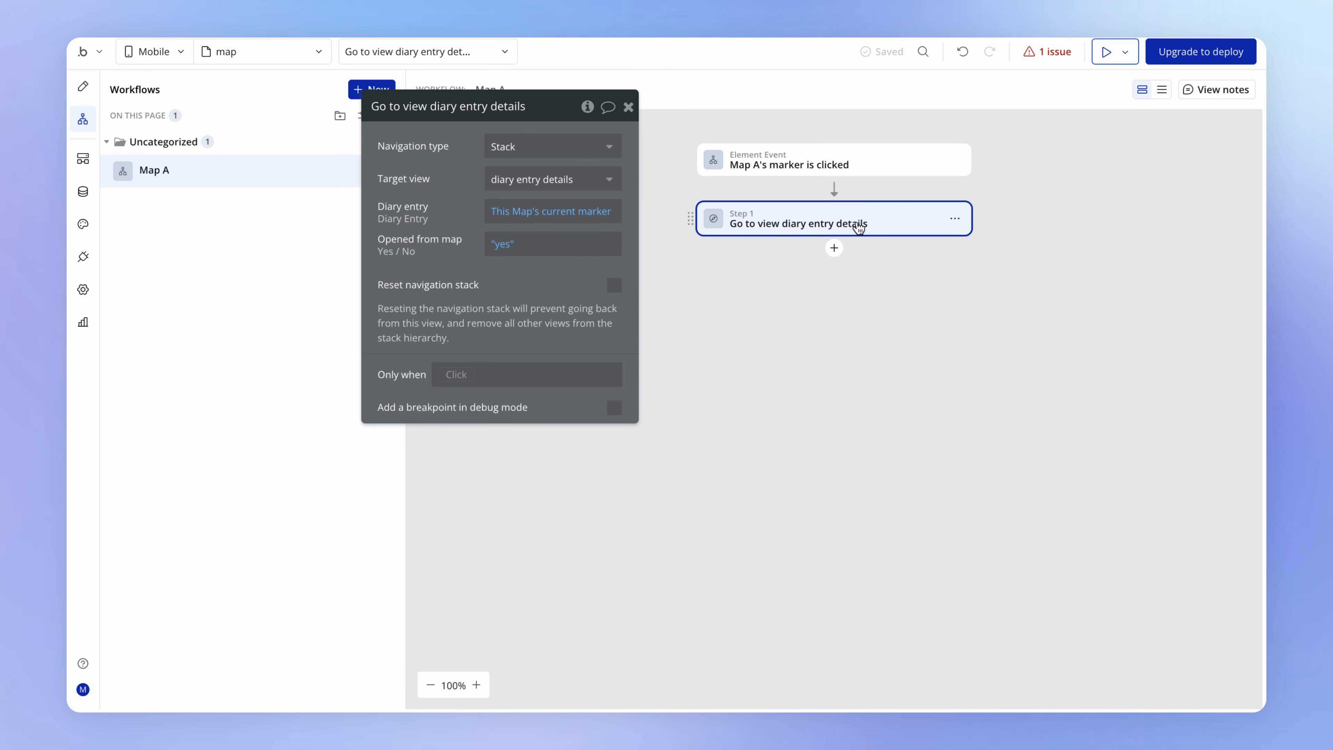
drag(461, 242, 476, 265)
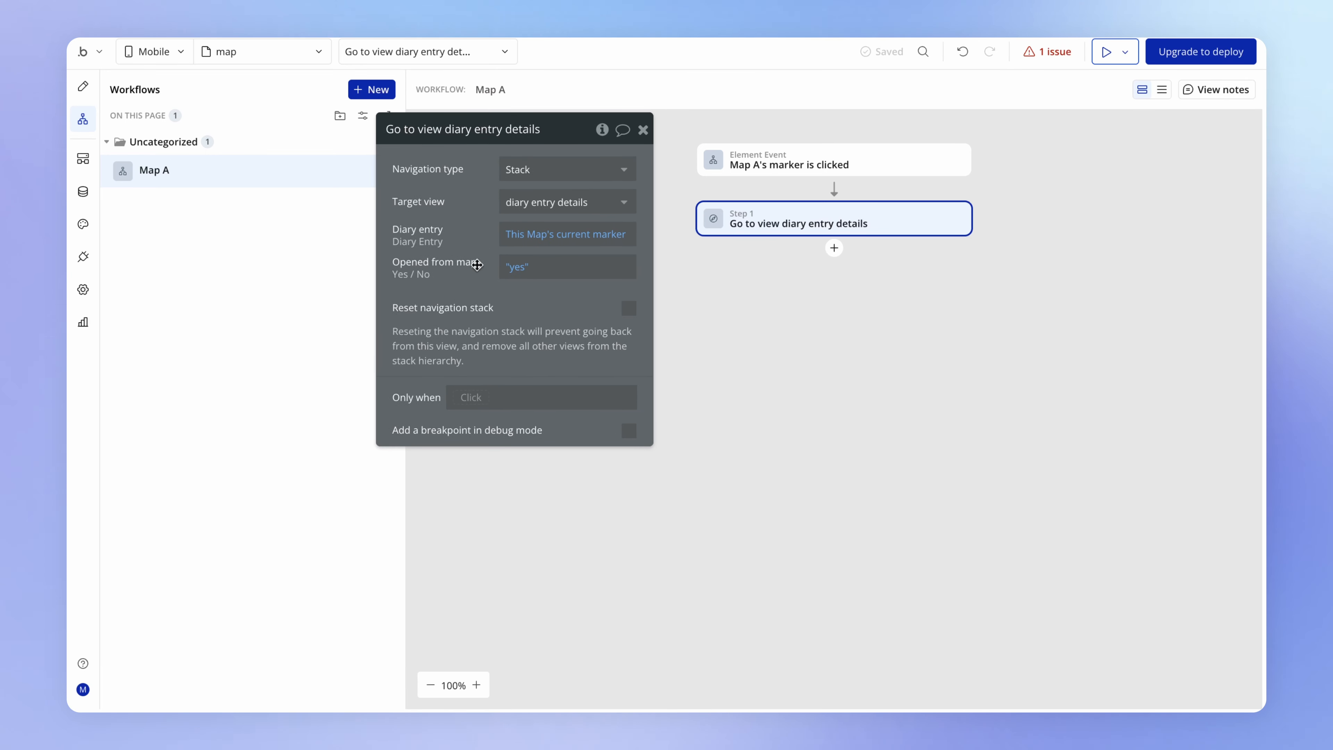
- In the trip details view, set Opened from map to "no" in the diary entry list item's navigation to diary entry details
click(223, 48)
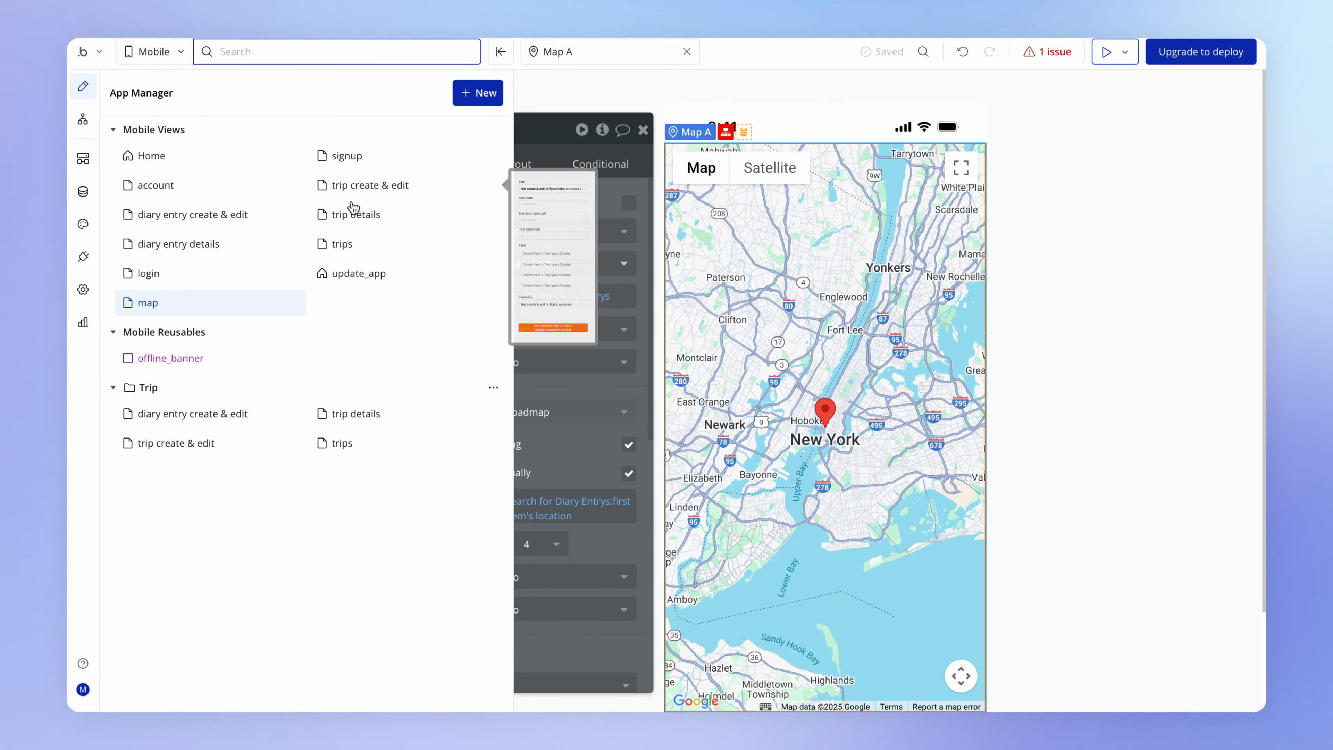
click(359, 214)
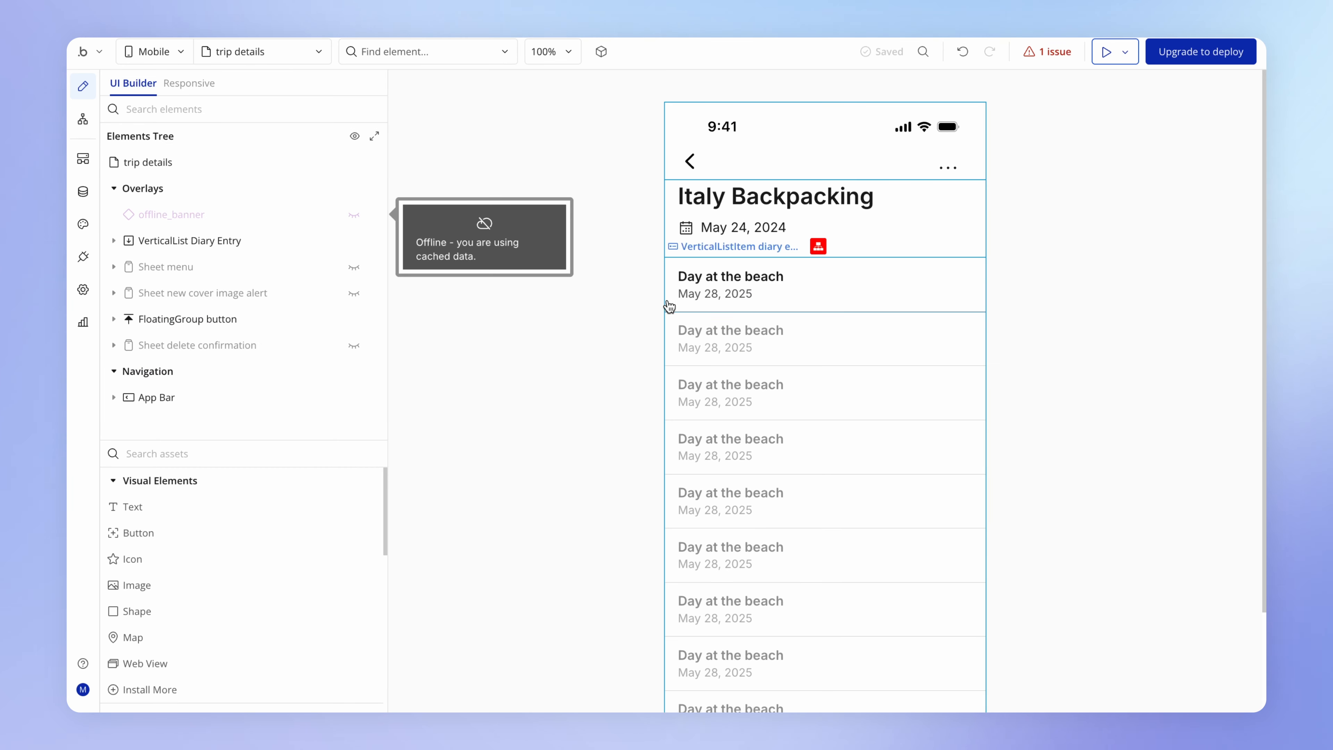
click(741, 306)
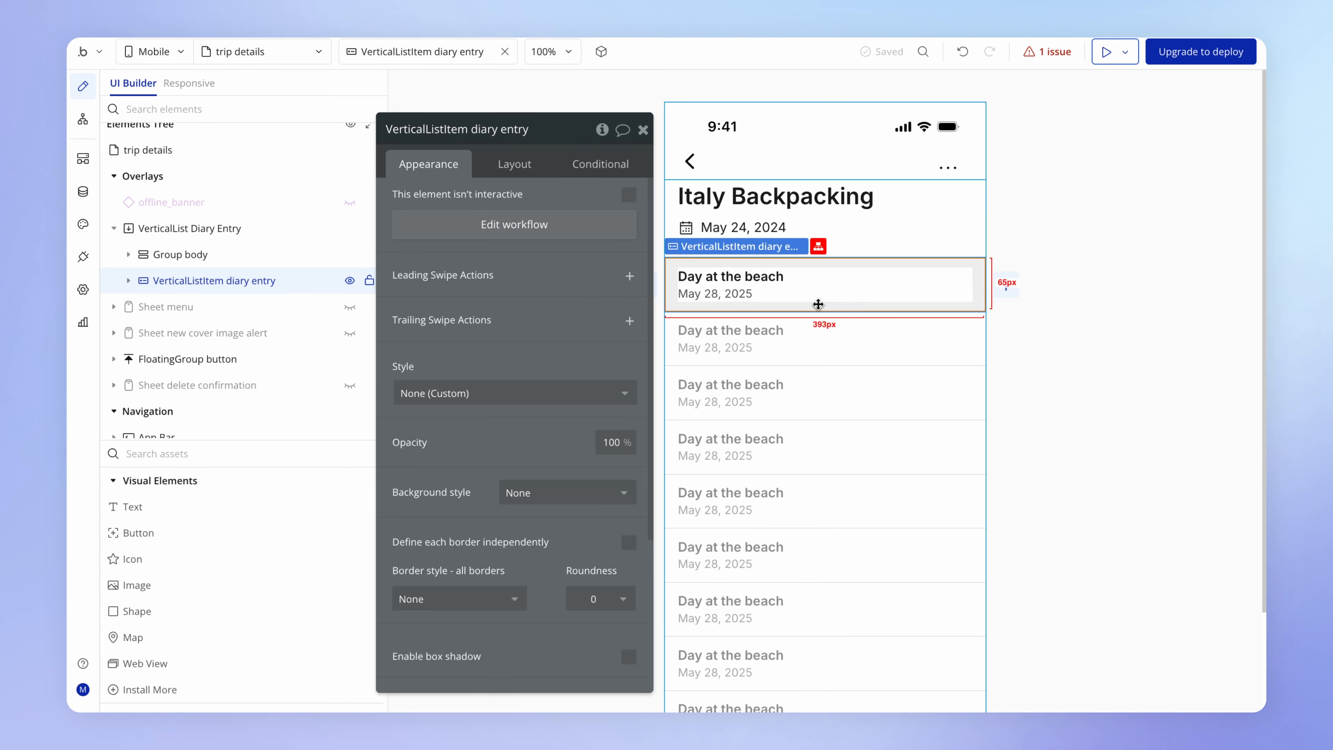
click(505, 226)
click(841, 222)
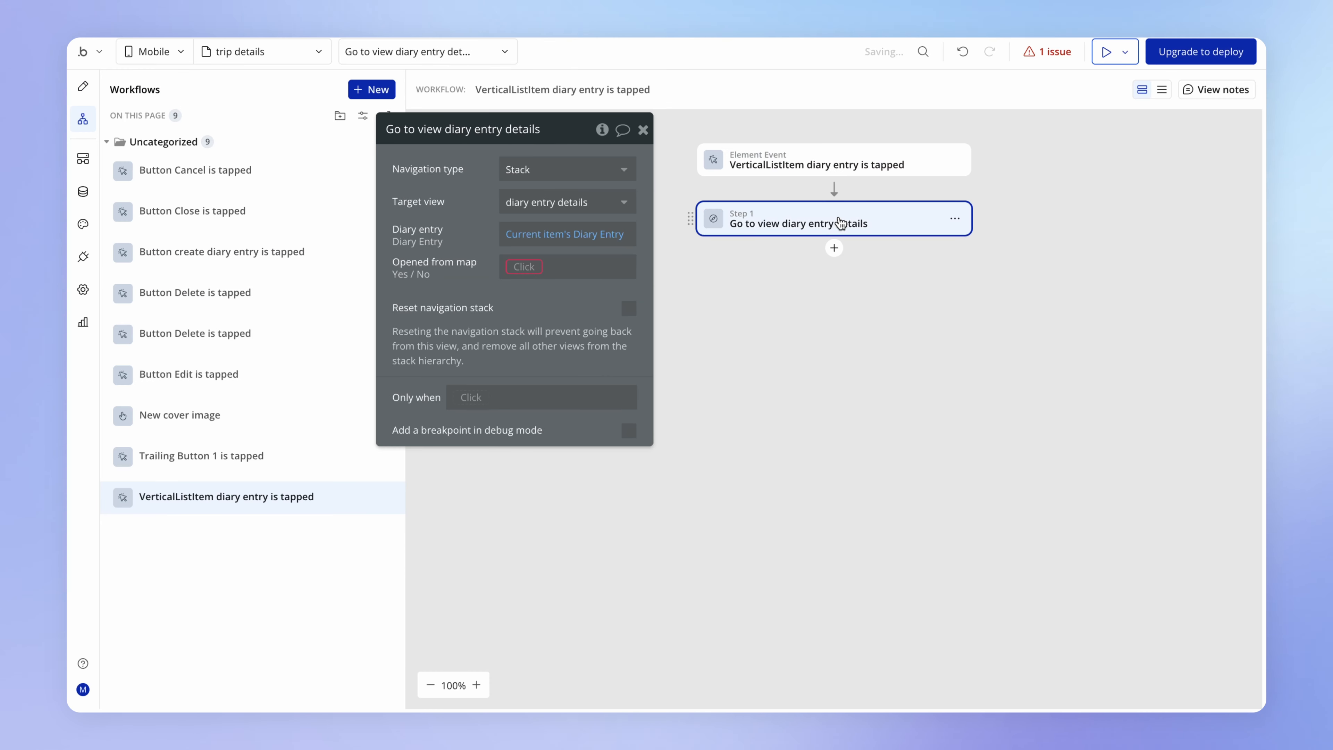
click(538, 267)
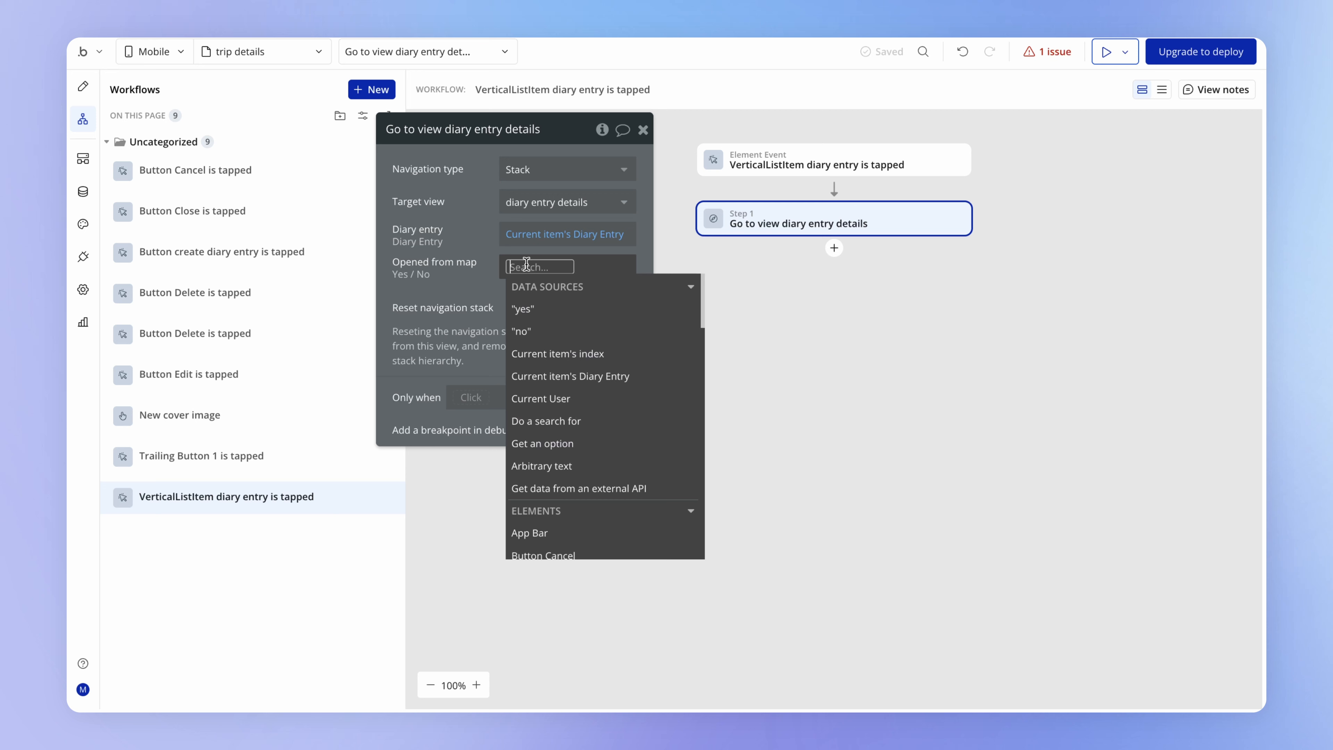
click(545, 332)
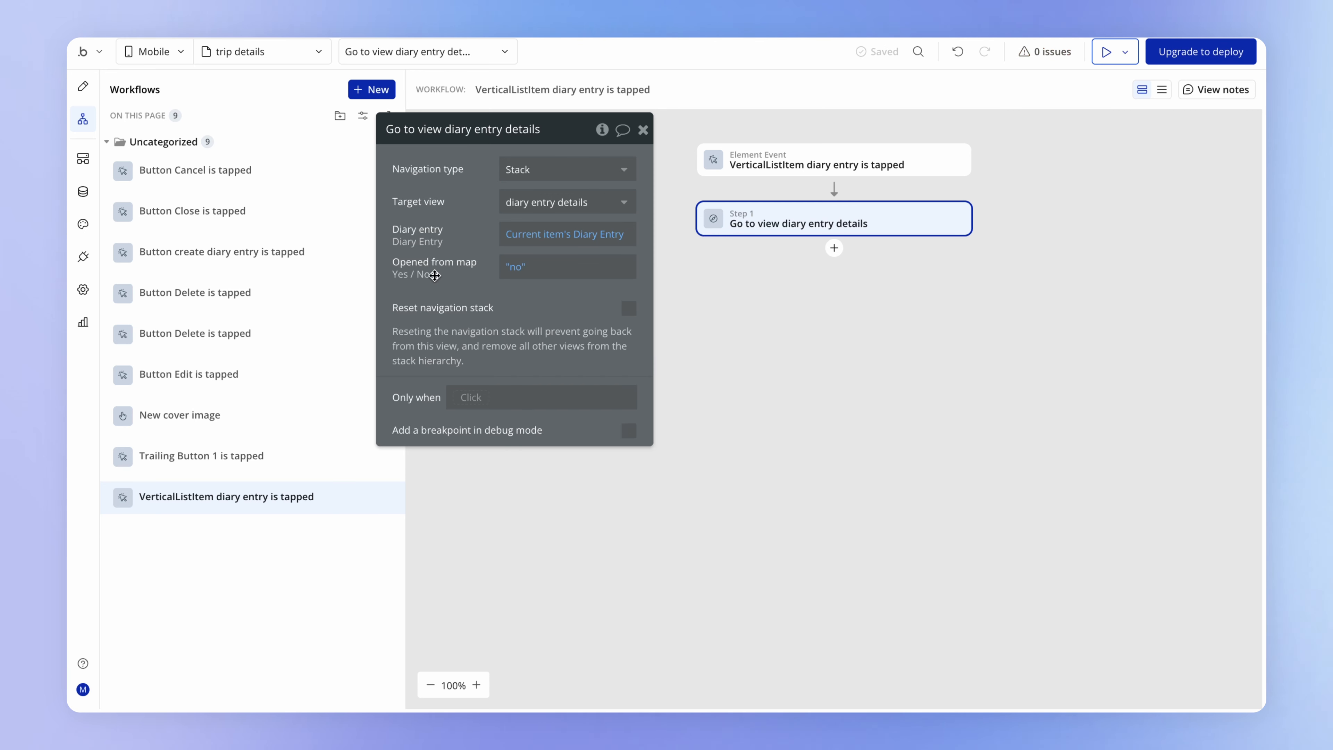
drag(438, 278, 437, 319)
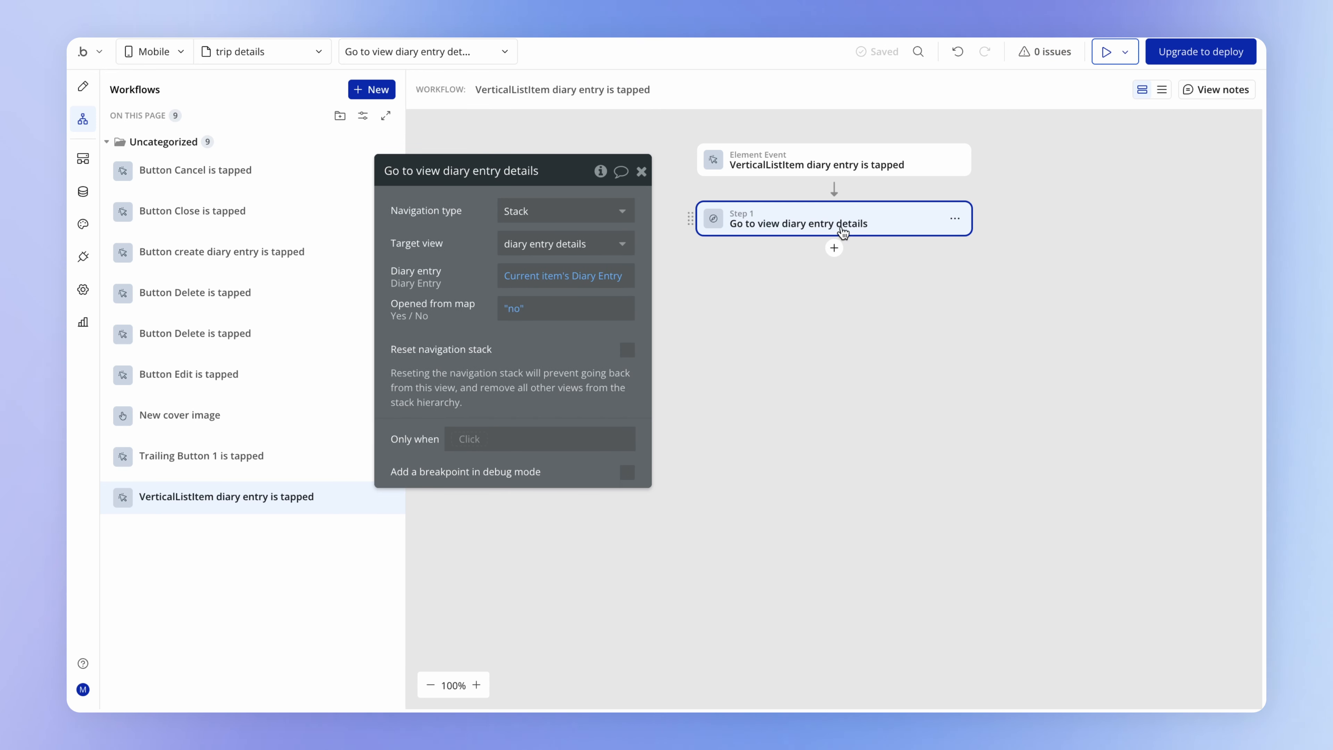
- In diary entry details, make the parent trip group's navigation to trip details run only when diary entry details's Opened from map is yes
click(297, 51)
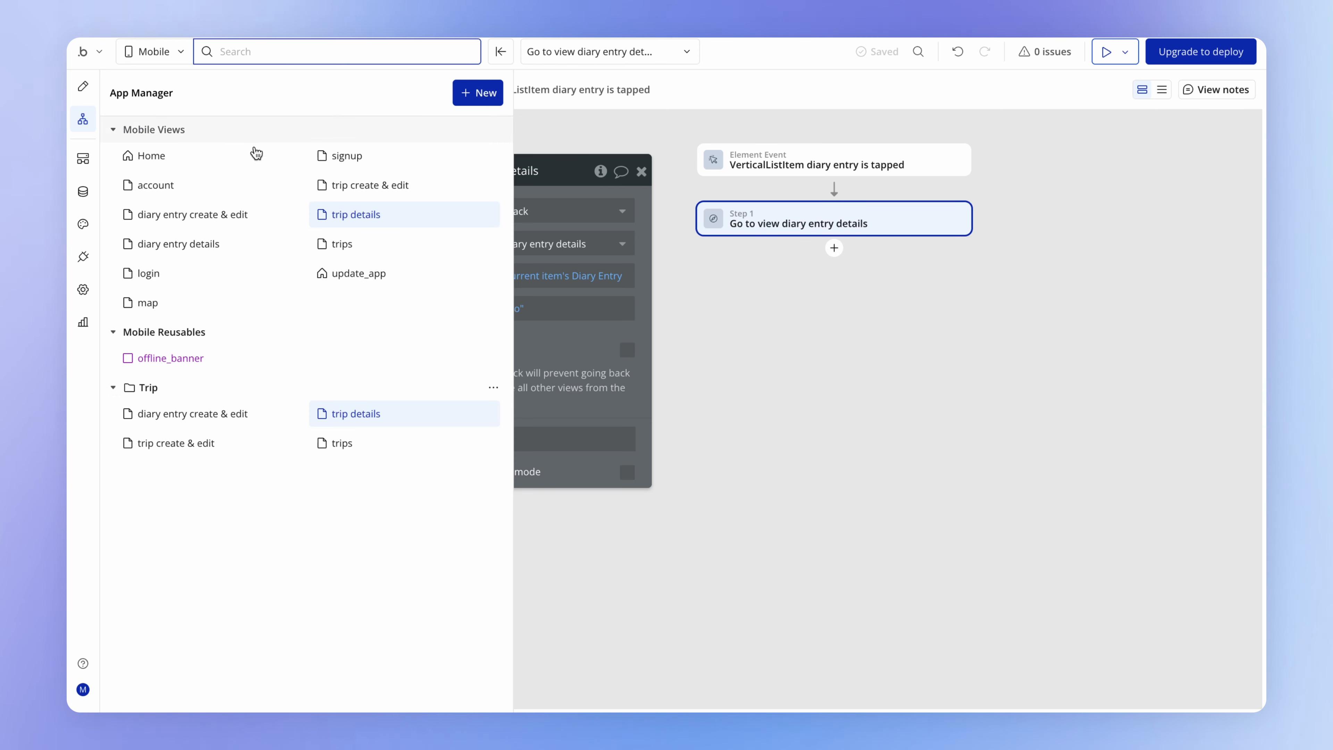
click(216, 239)
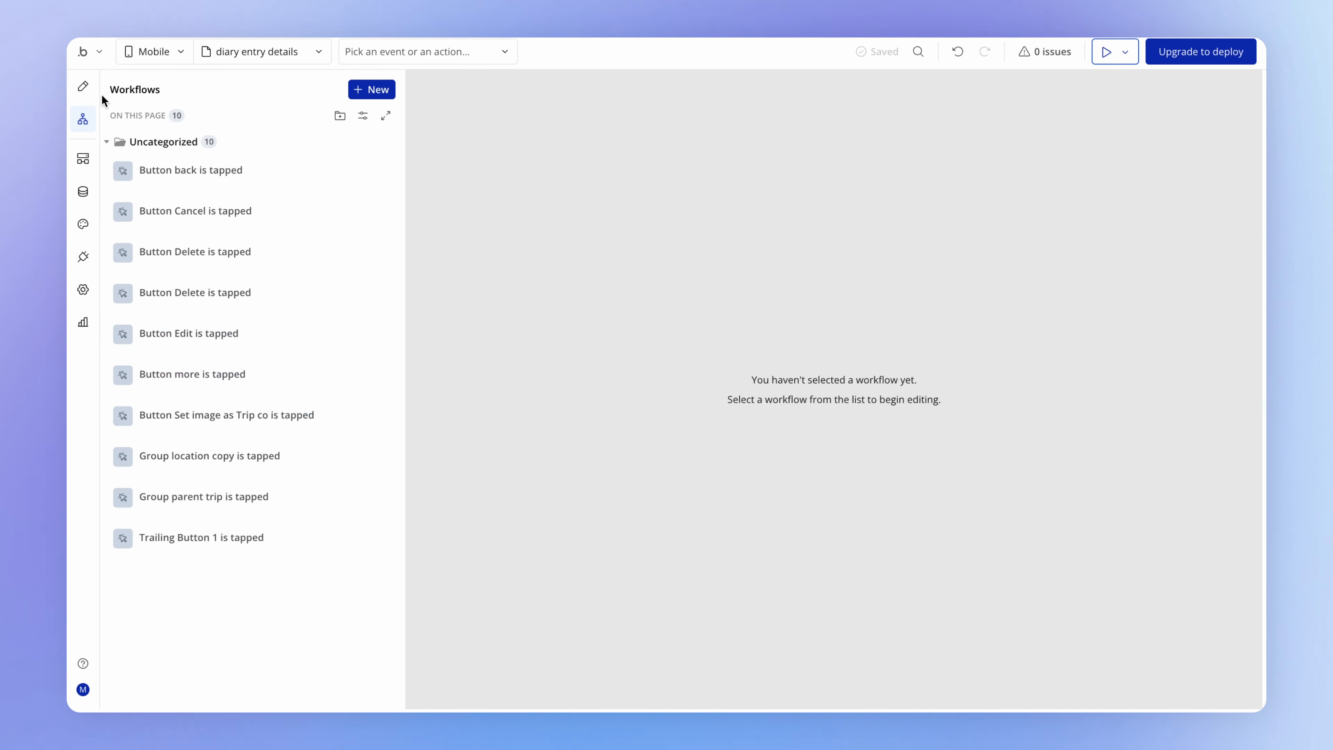
click(88, 92)
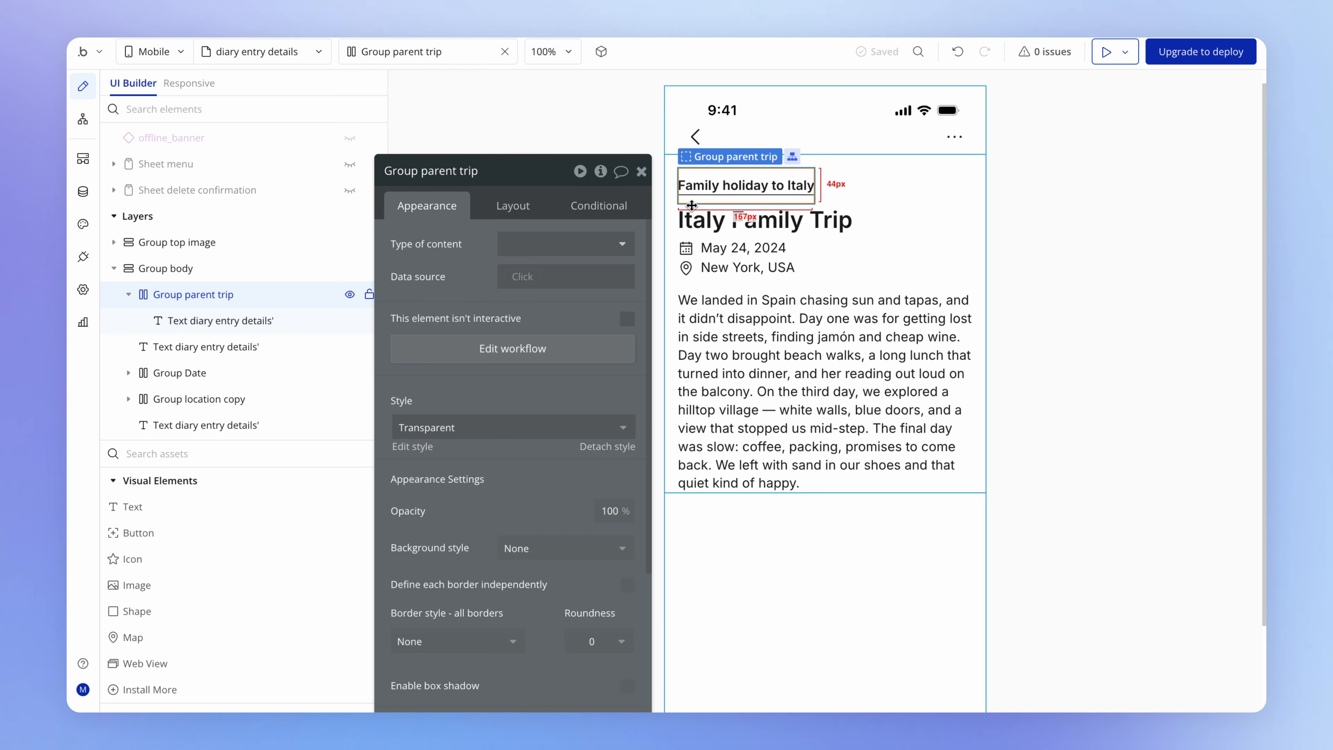
click(493, 357)
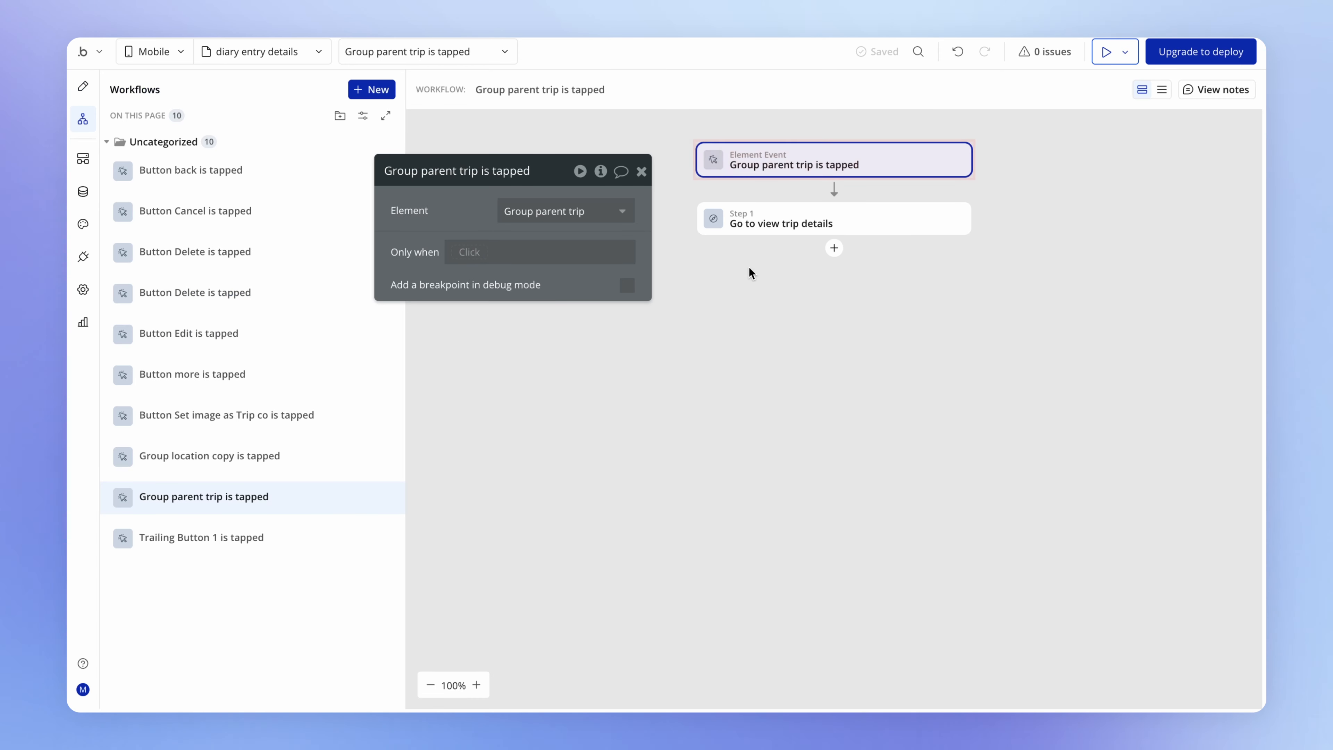
click(799, 224)
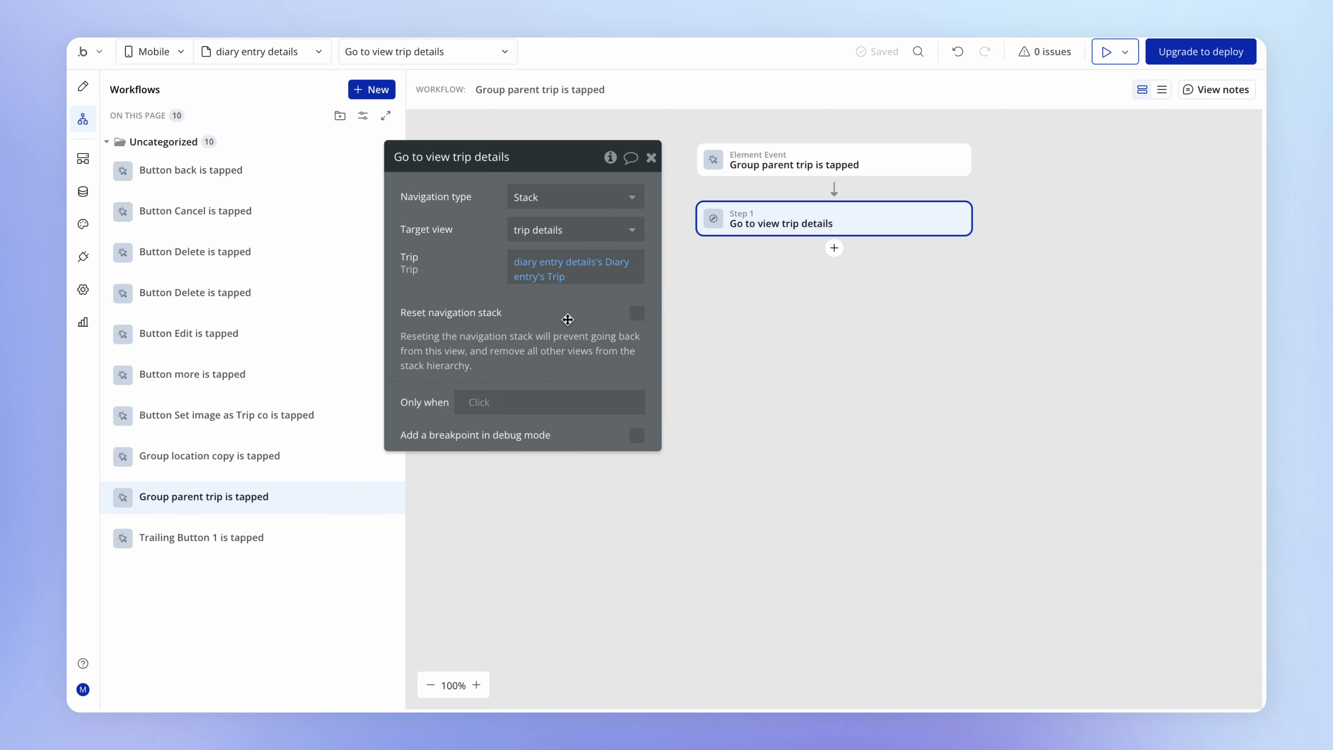
click(488, 406)
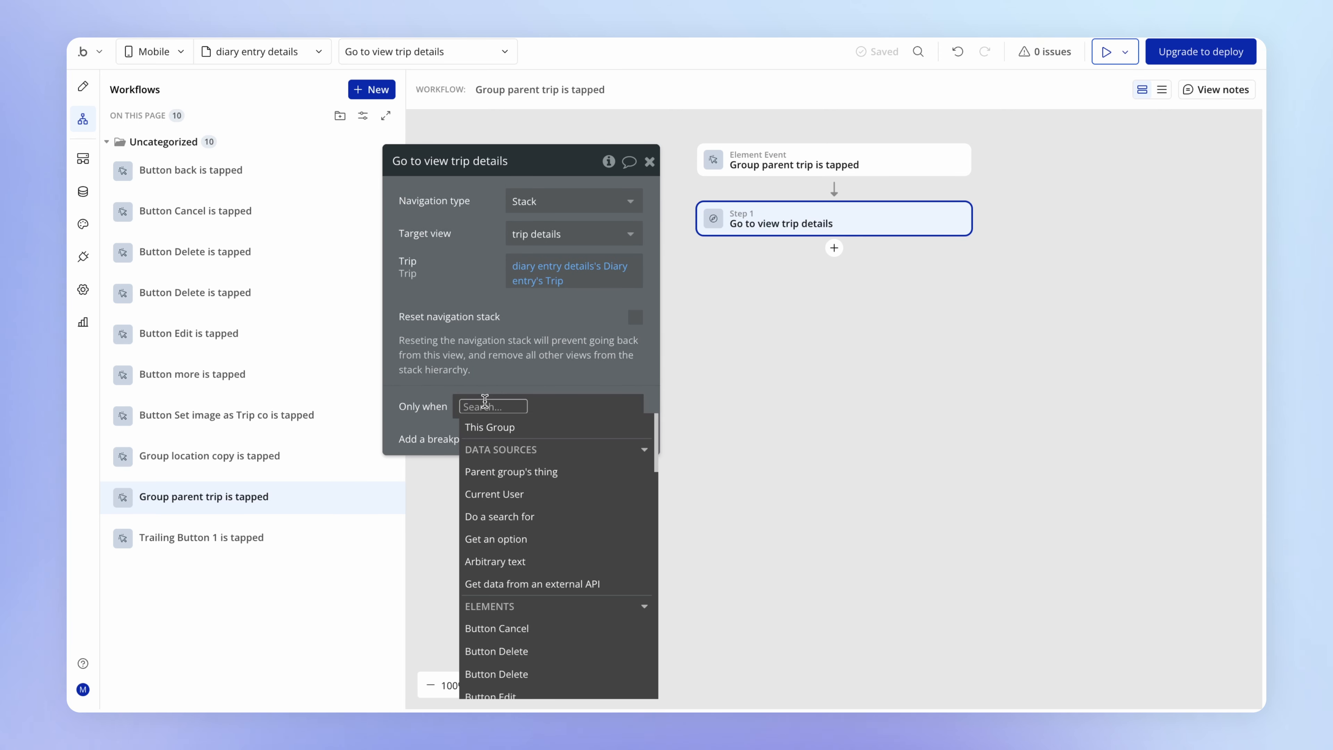
text(di)
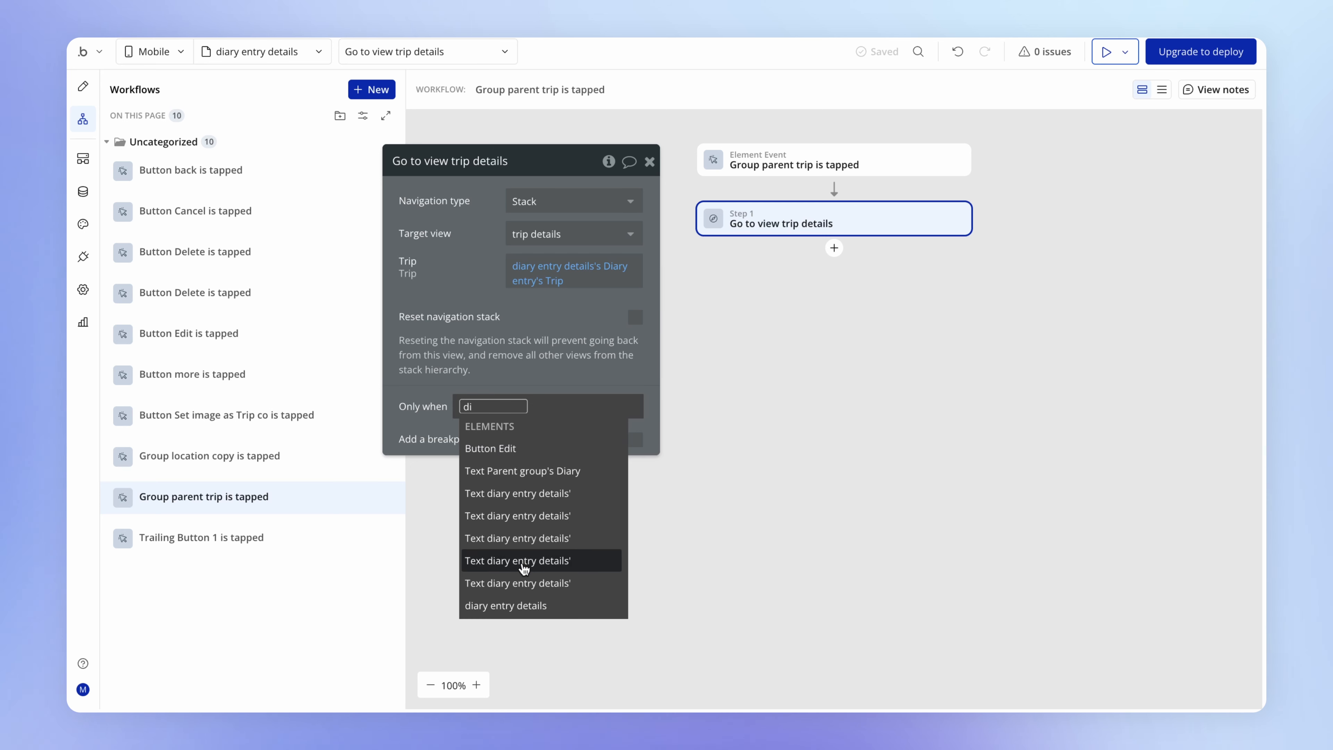
click(540, 605)
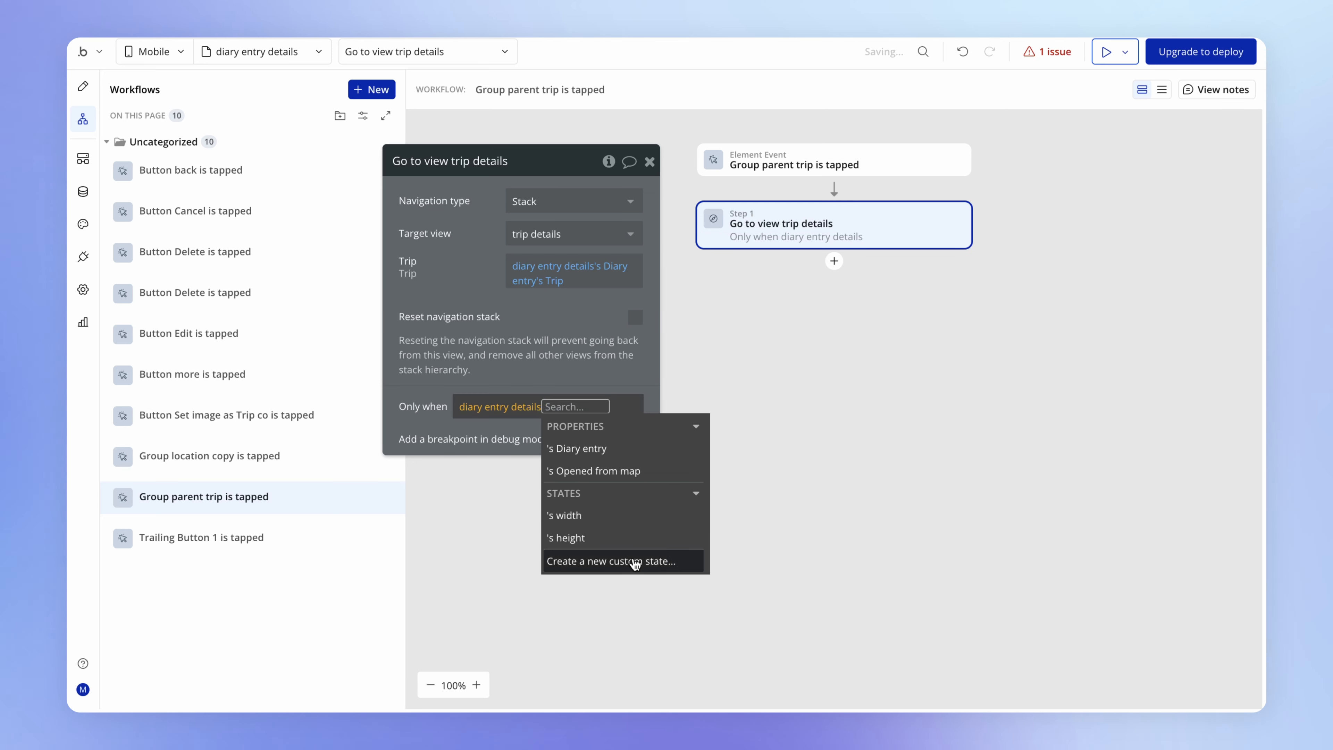
click(577, 474)
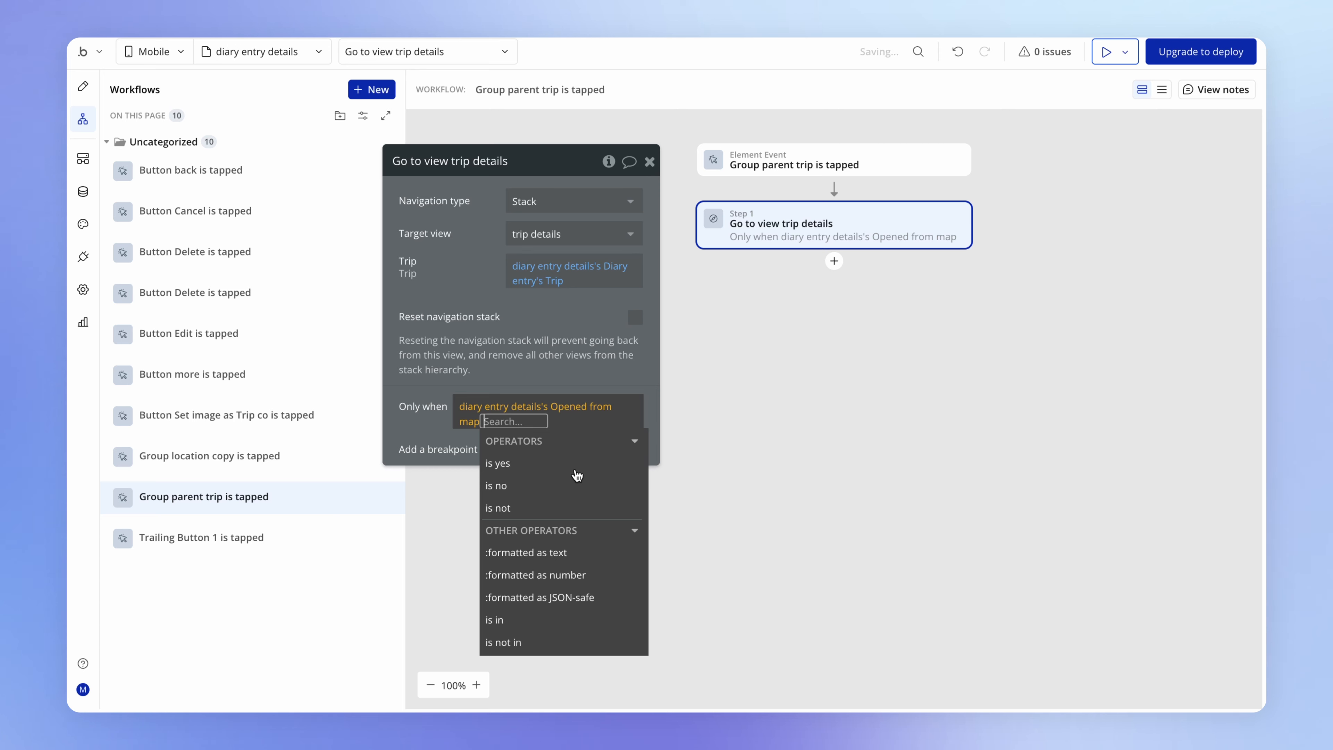
click(556, 463)
click(482, 321)
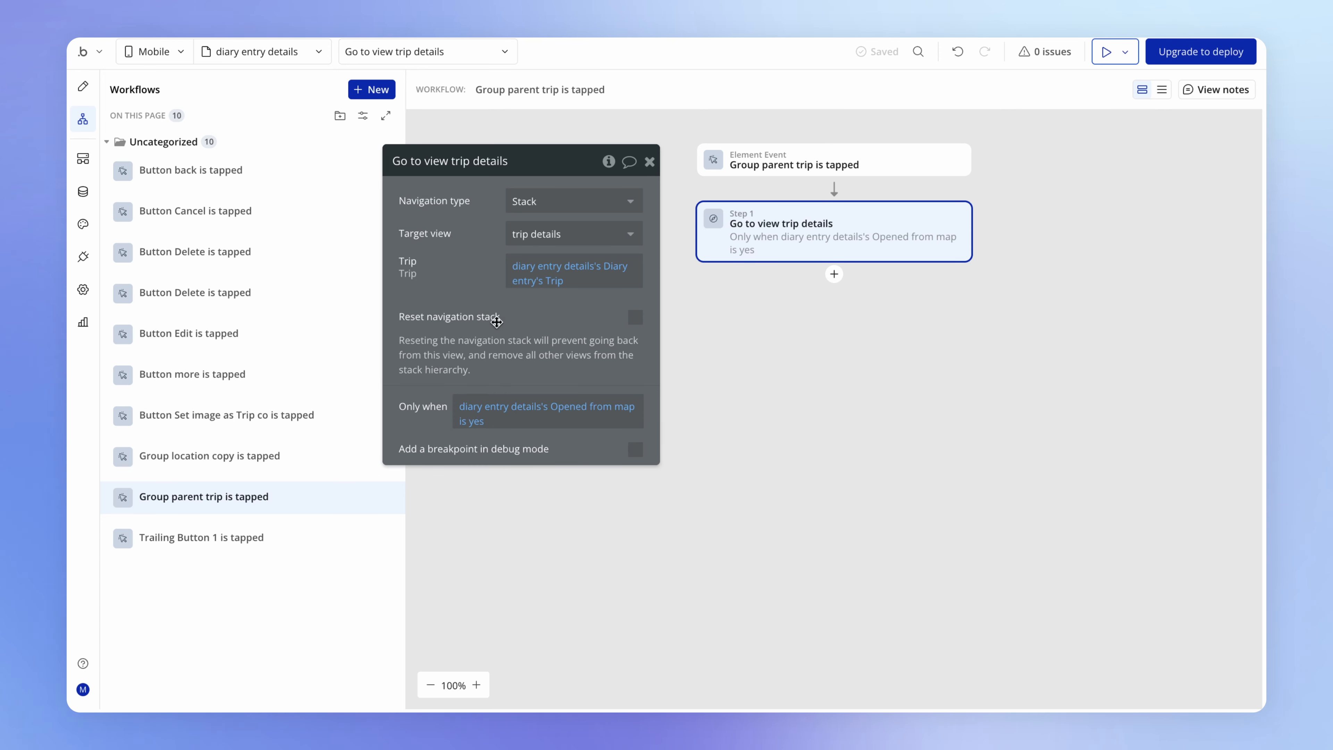
- Add a Go to previous mobile view action as the second step of the parent trip group's workflow
click(834, 274)
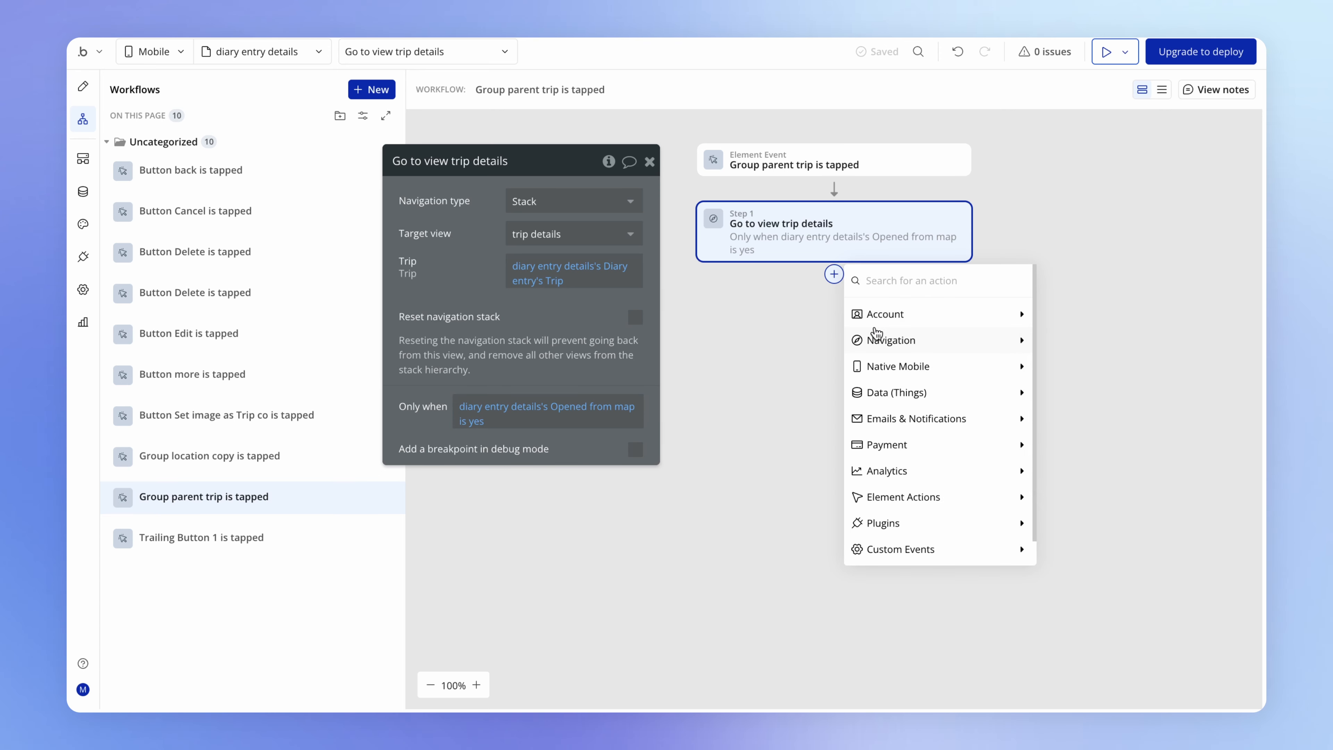
mouse_move(884, 340)
click(1119, 396)
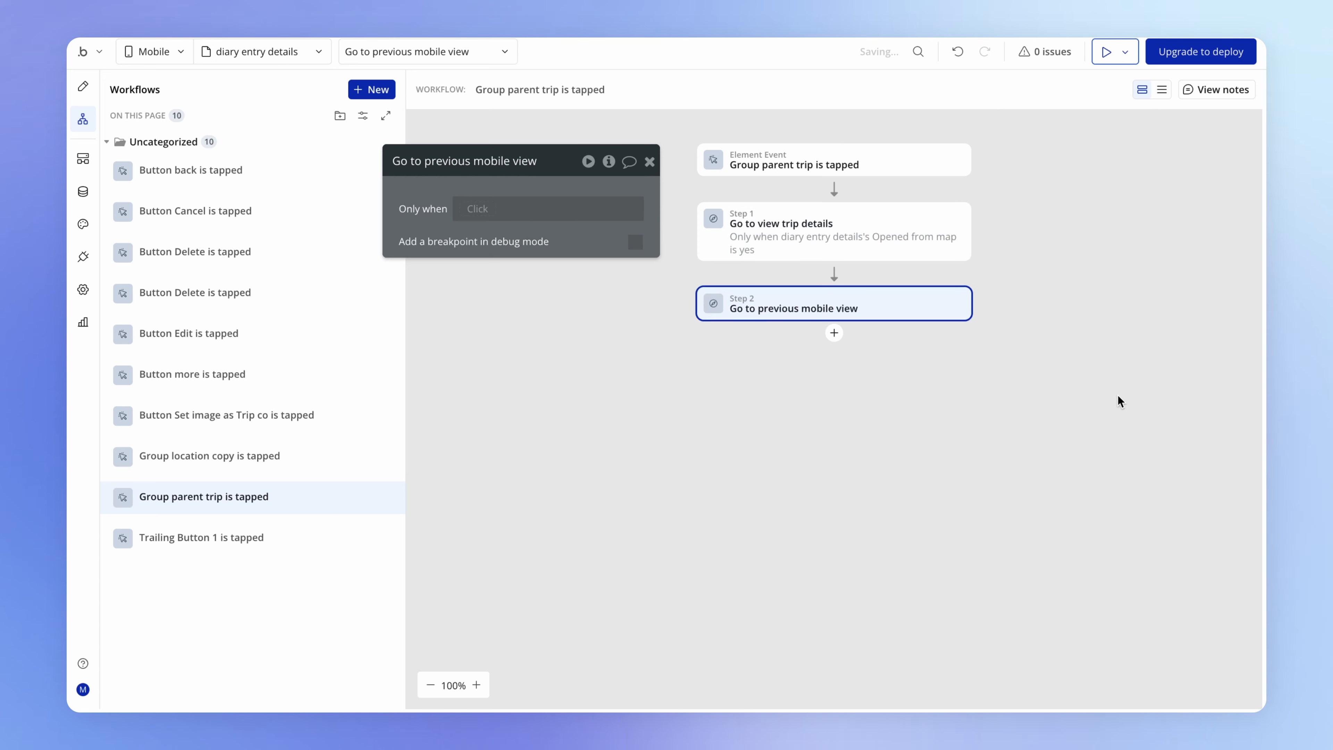
- Make the Go to previous mobile view action run only when diary entry details's Opened from map is no
click(887, 251)
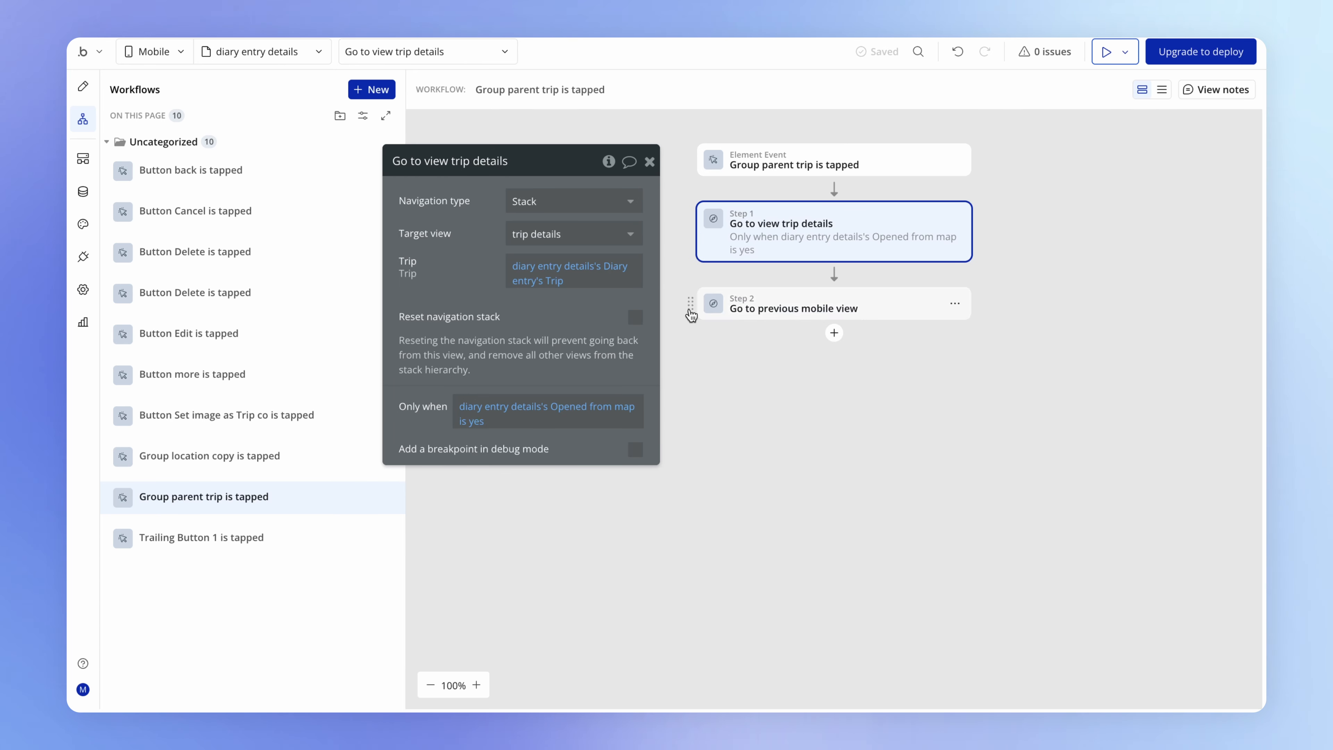
click(788, 312)
click(475, 210)
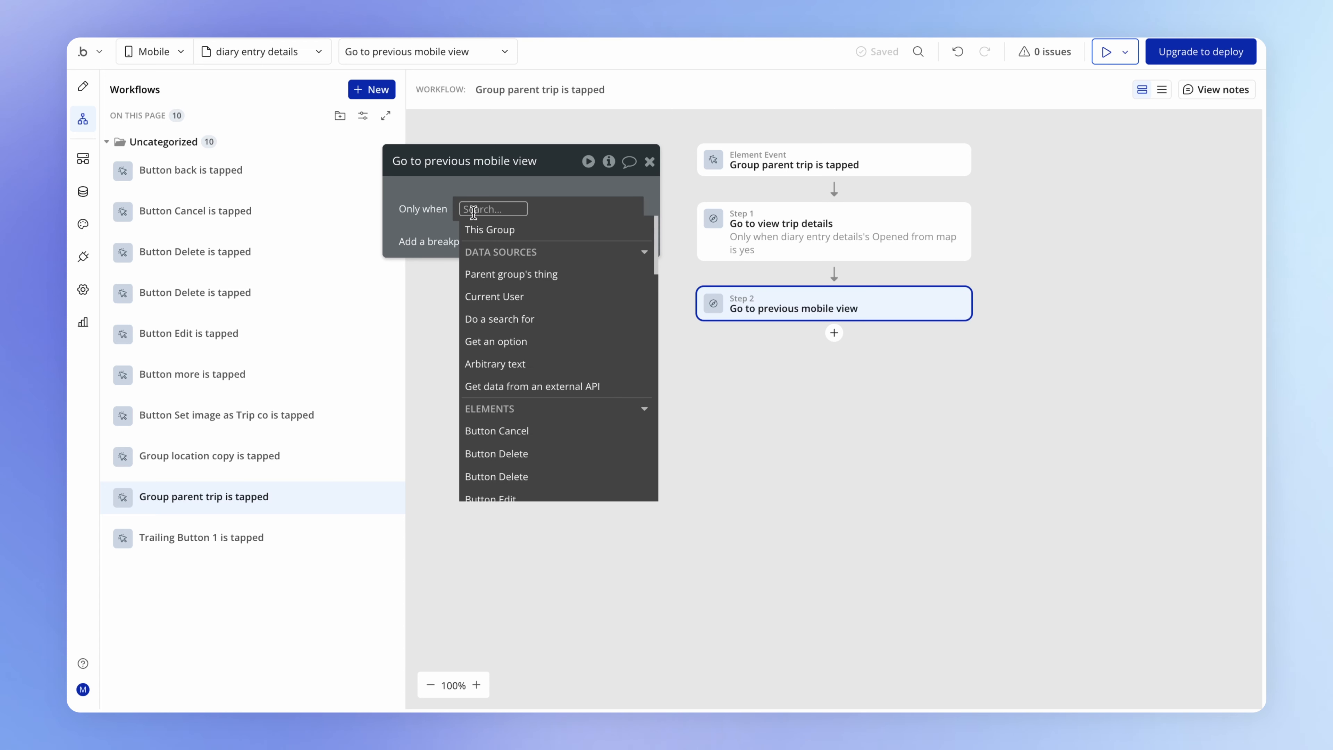
text(m)
key(BackSpace)
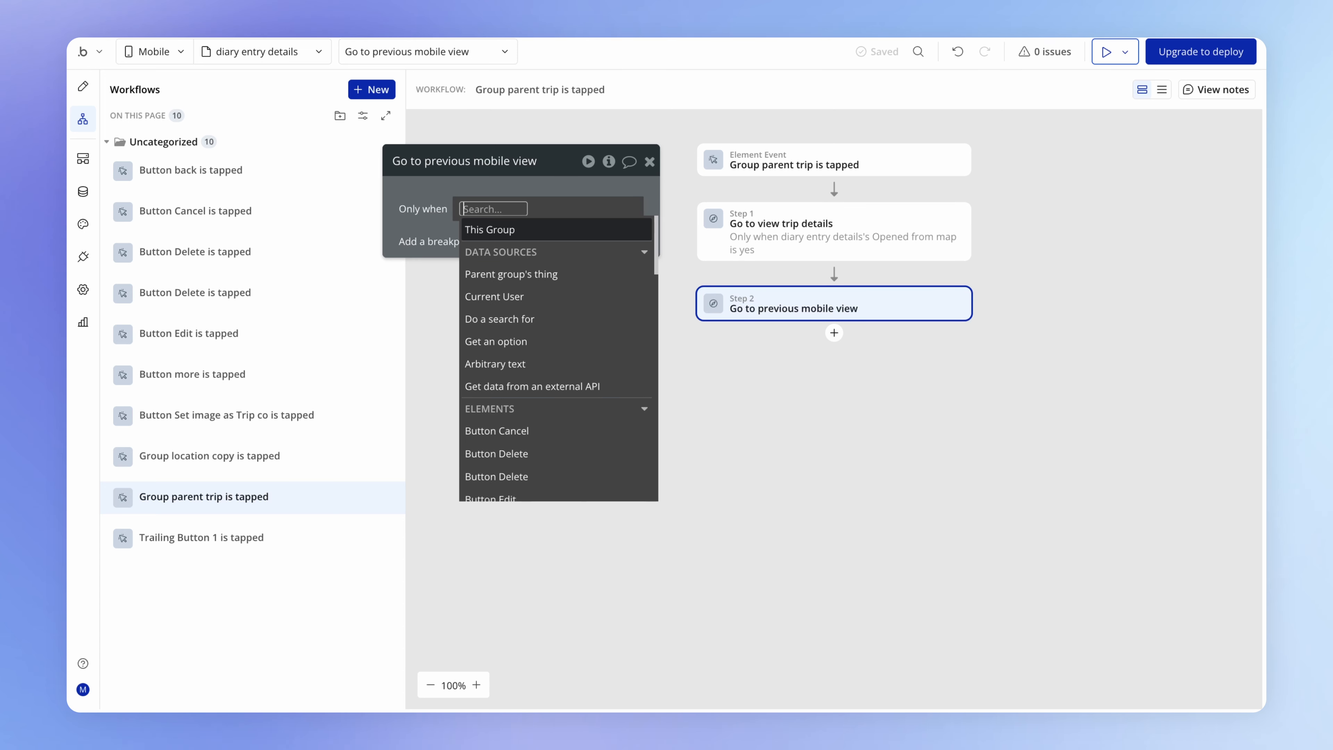
text(di)
click(501, 404)
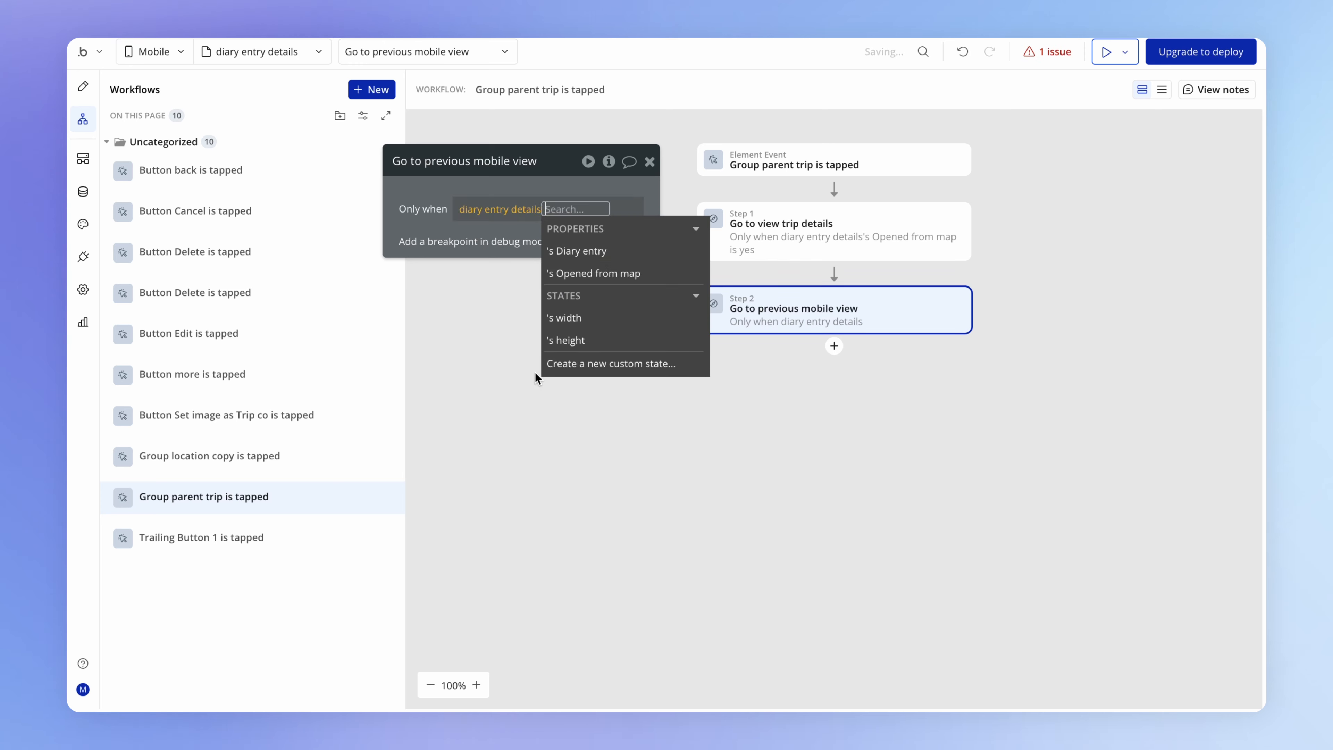
click(560, 267)
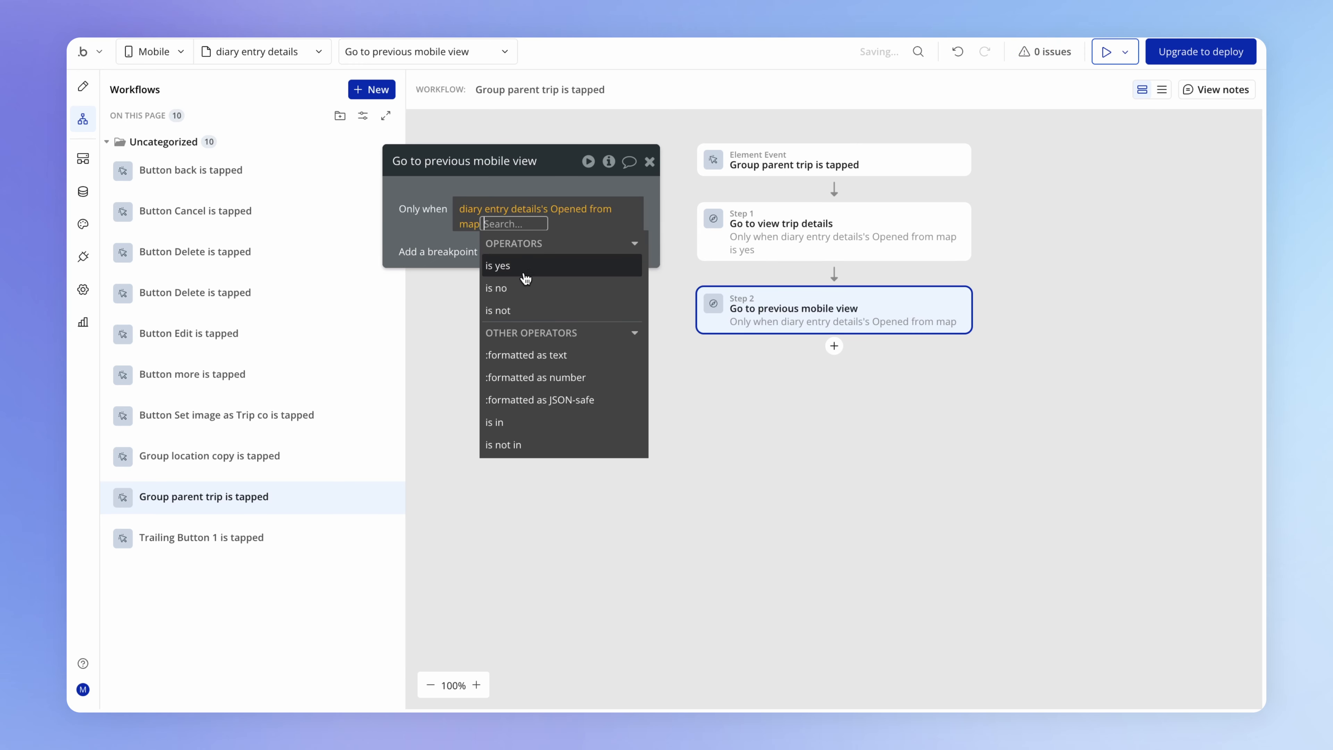
click(520, 288)
click(448, 245)
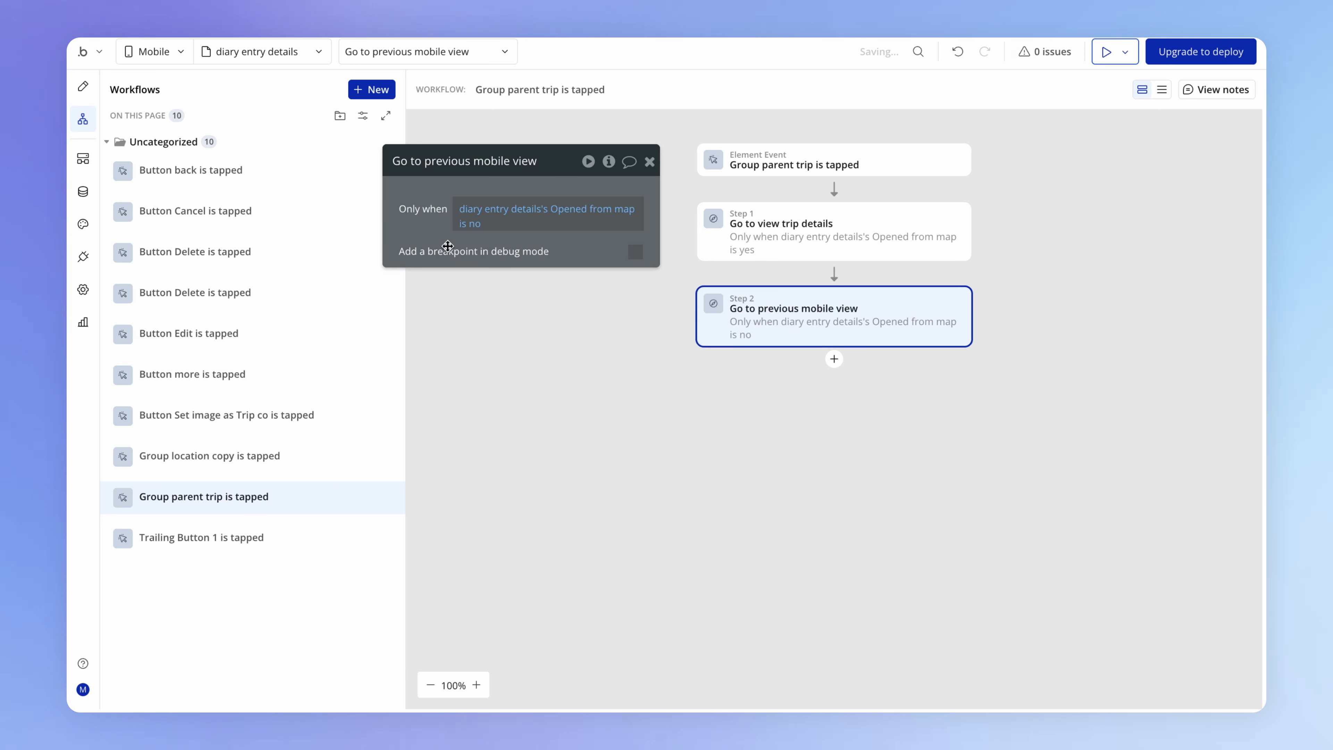